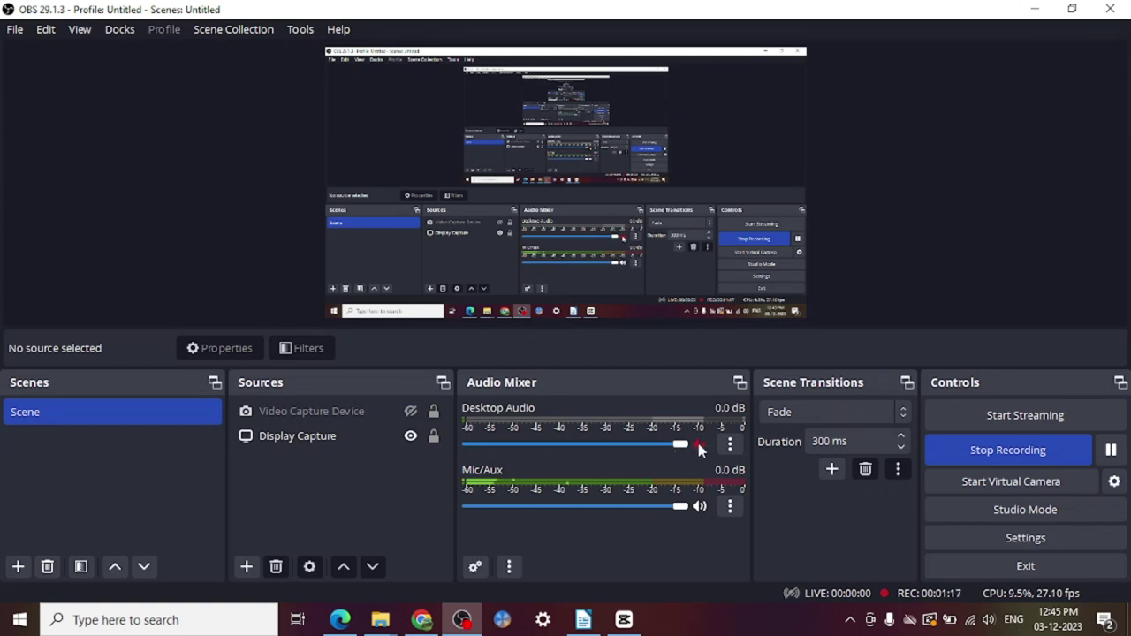
- Mute the Mic/Aux source in the audio mixer, then preview the first narration line in Coqui Studio
left_click(698, 506)
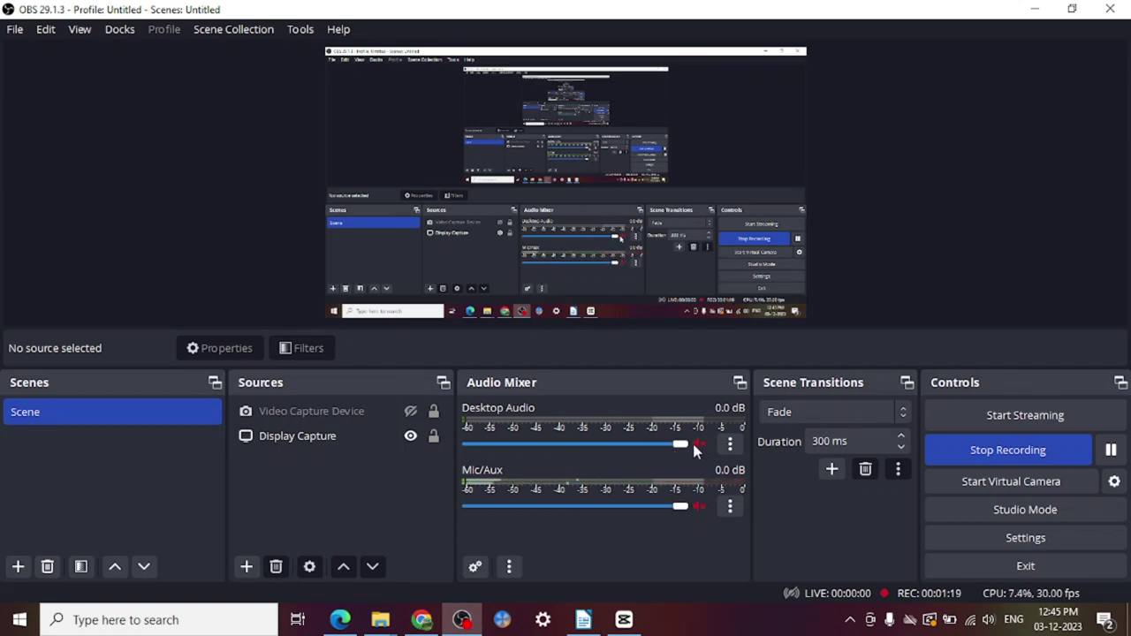
left_click(1035, 9)
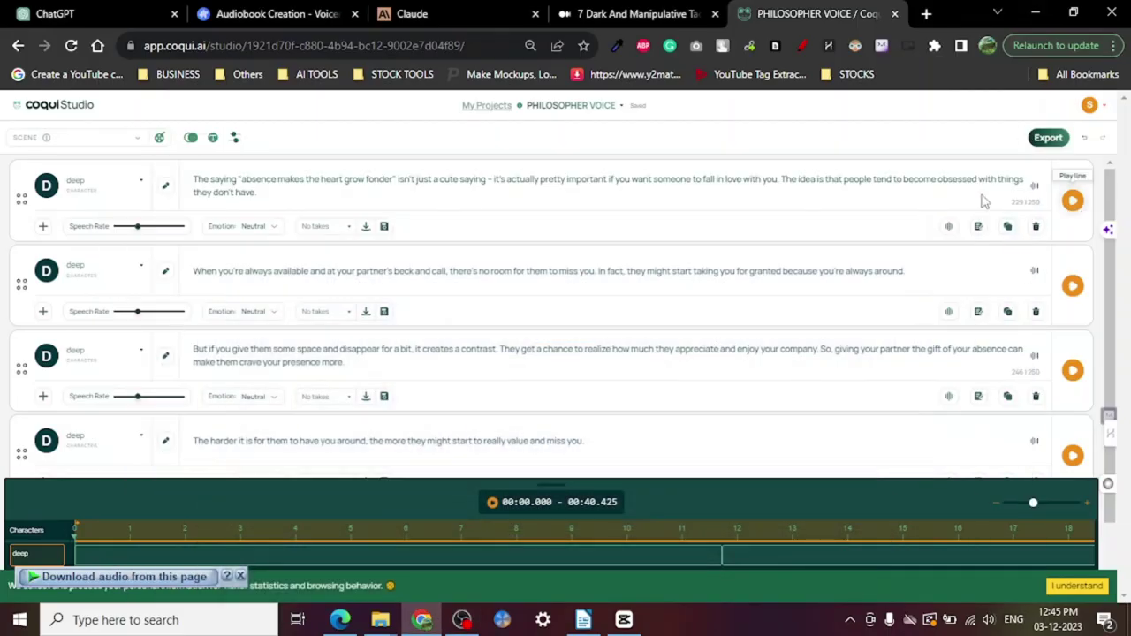
left_click(1072, 200)
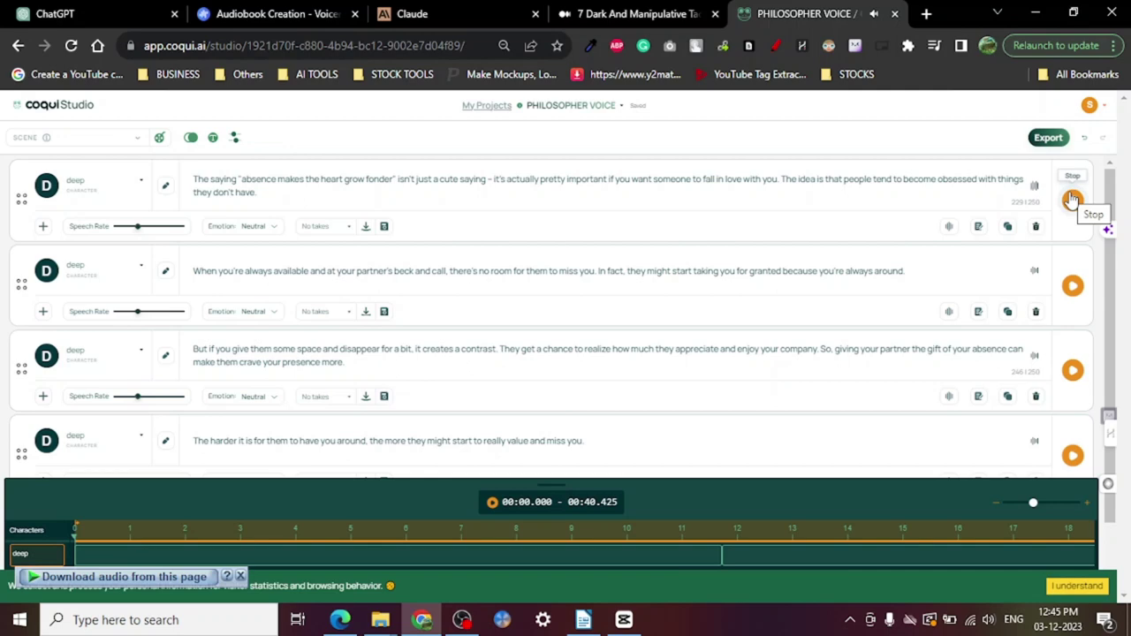
left_click(1072, 200)
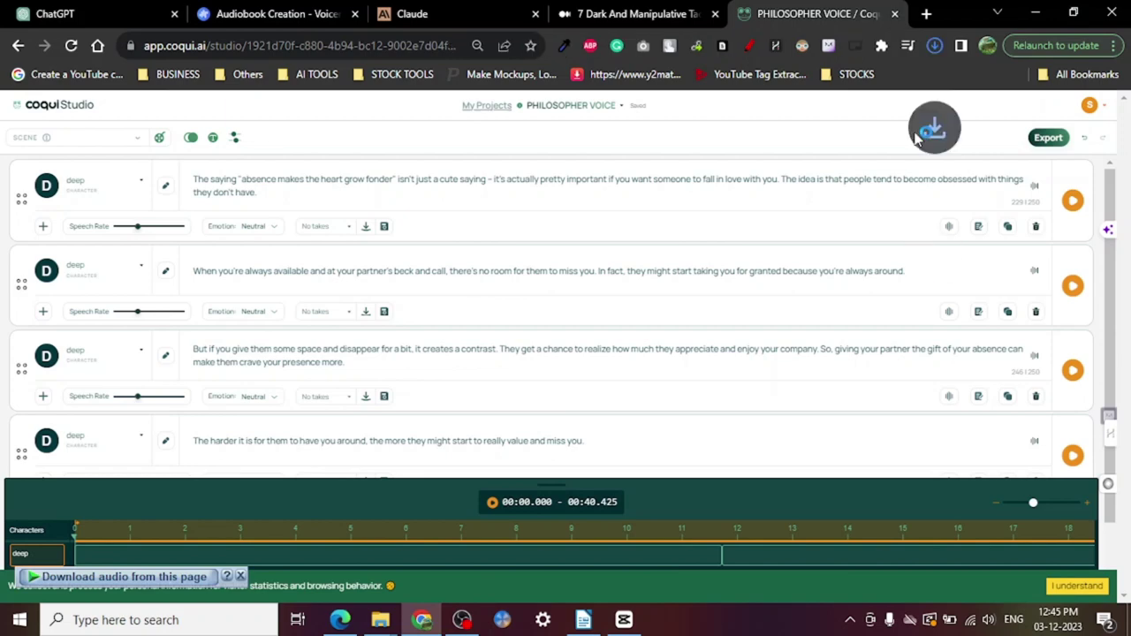
- Add the downloaded PHILOSOPHER_VOICE__joined (1) audio file to the start of the timeline in CapCut
left_click(935, 49)
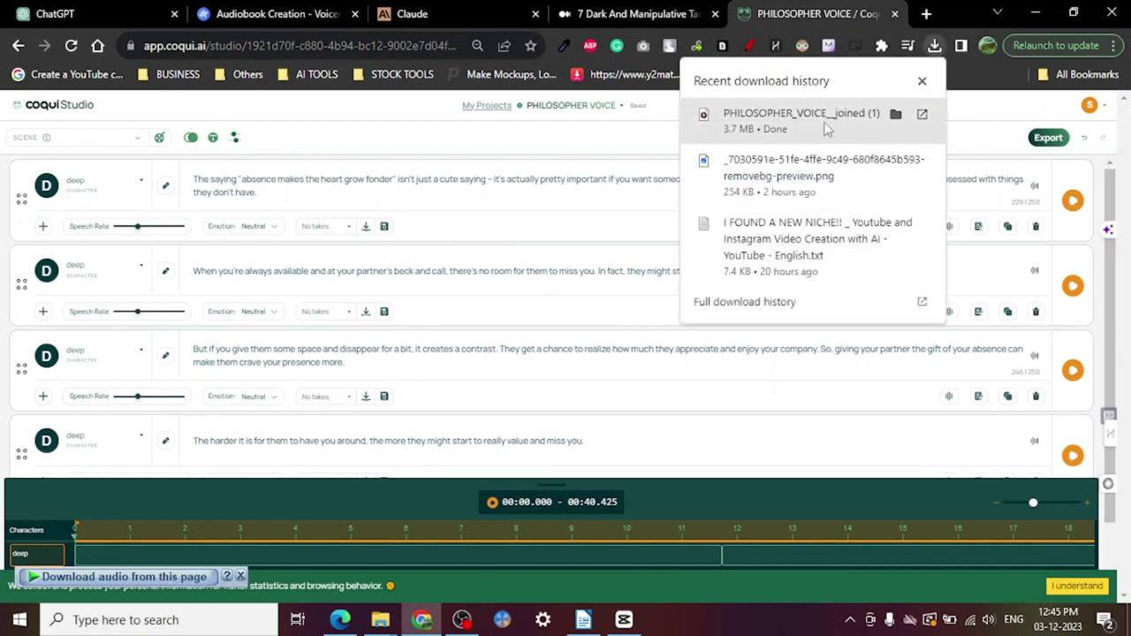
left_click_drag(825, 121, 299, 492)
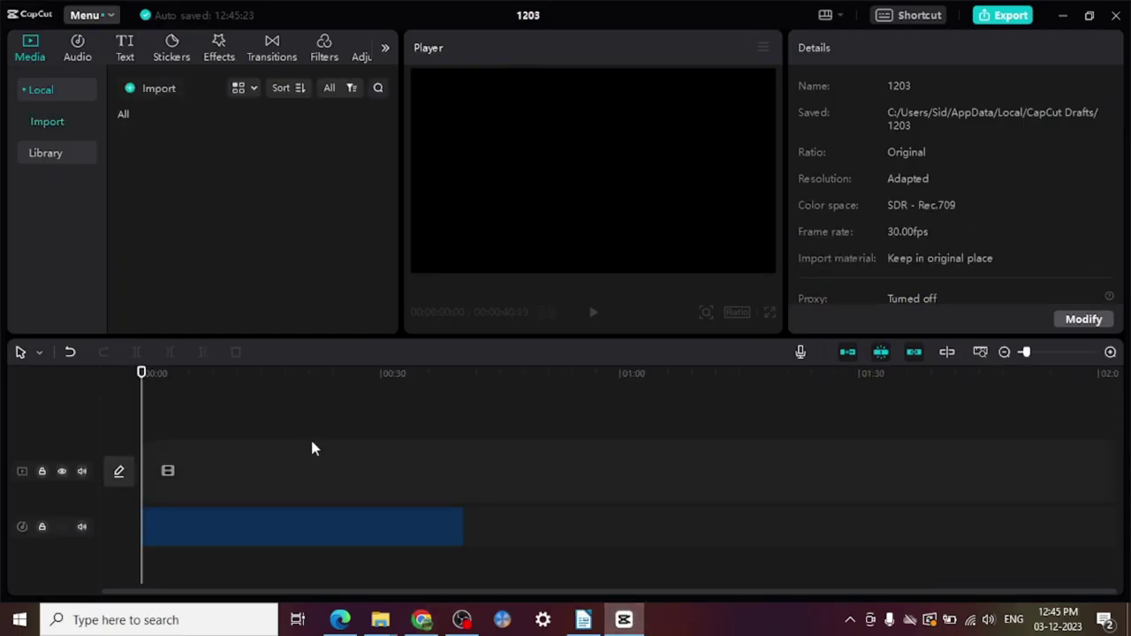
- Import the thirteen red-and-black images from the Yesterday group of the Downloads folder into the CapCut media library
mouse_move(380, 619)
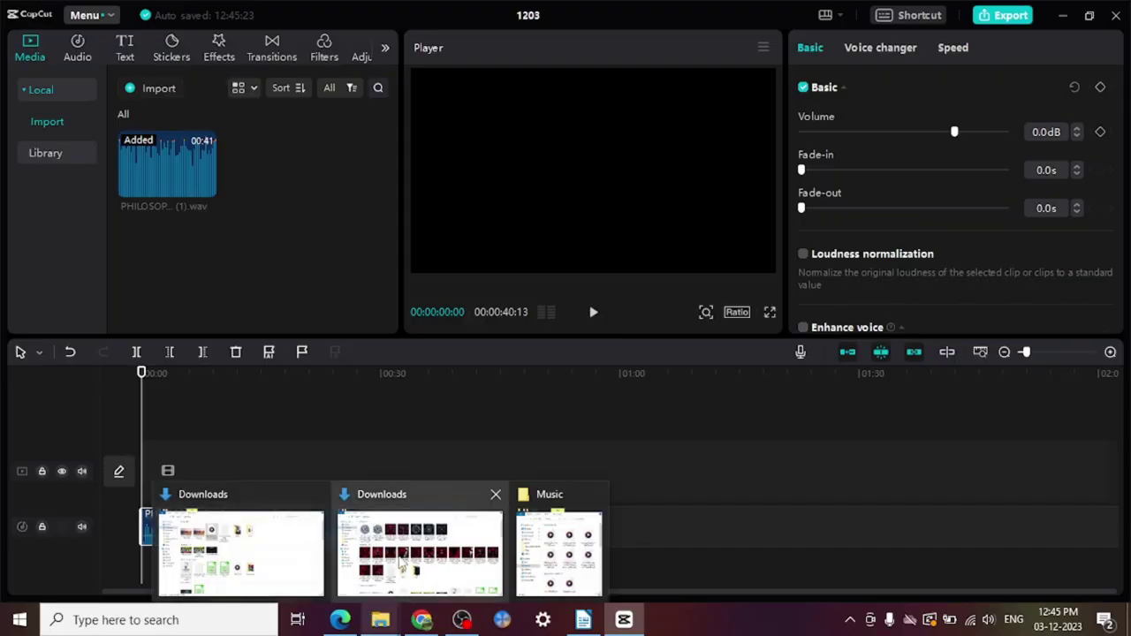
left_click(415, 543)
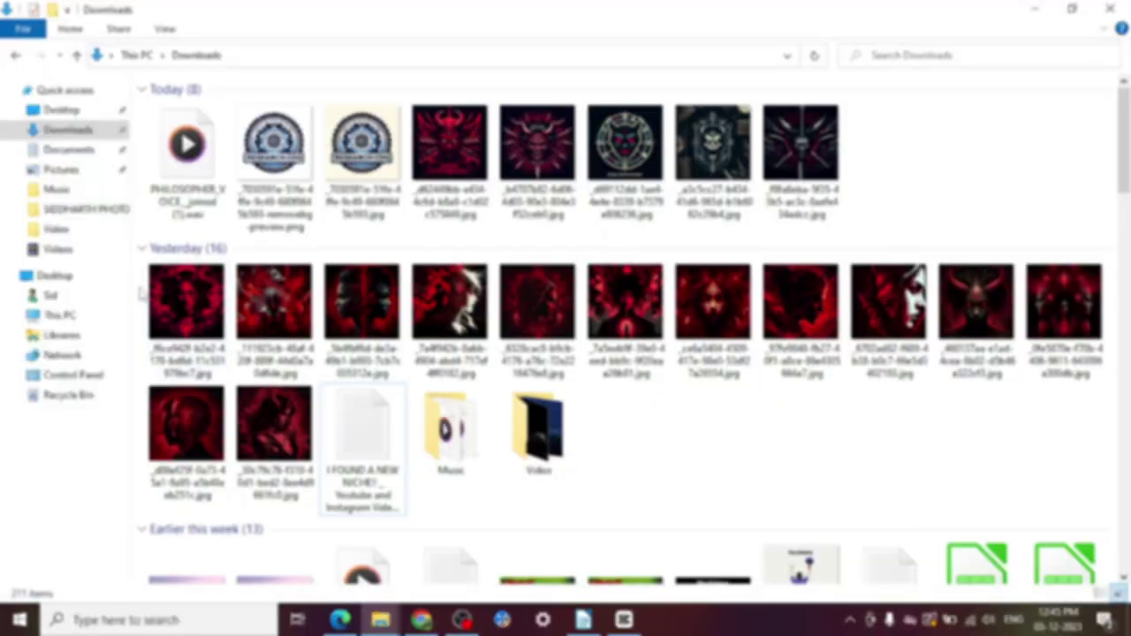
left_click_drag(138, 294, 1041, 343)
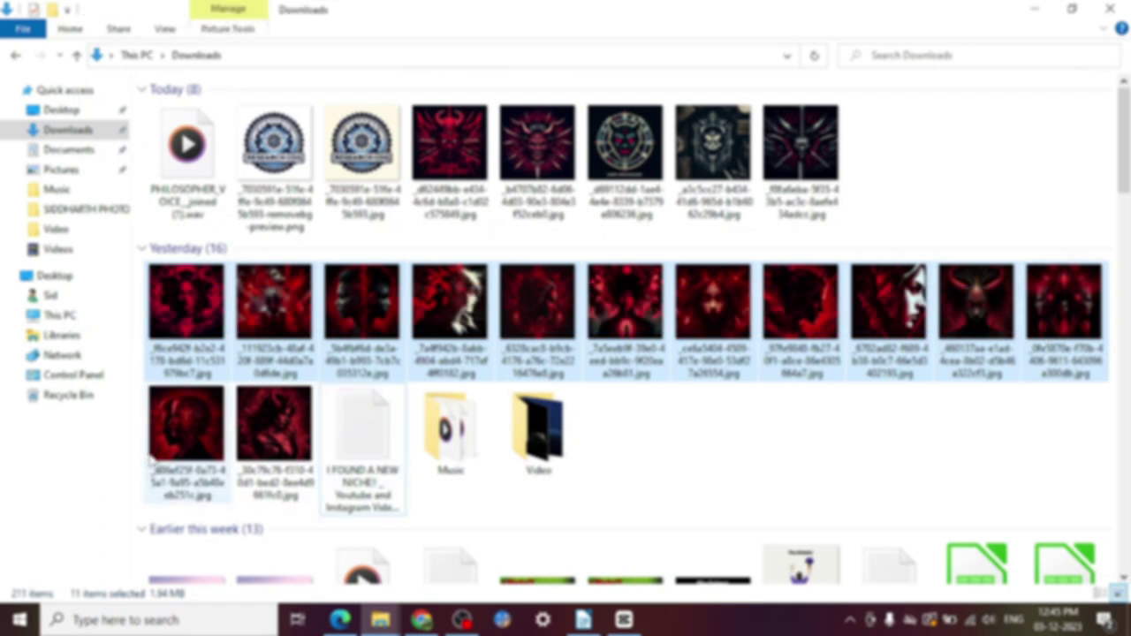
left_click(177, 458, "ctrl")
left_click(257, 460, "ctrl")
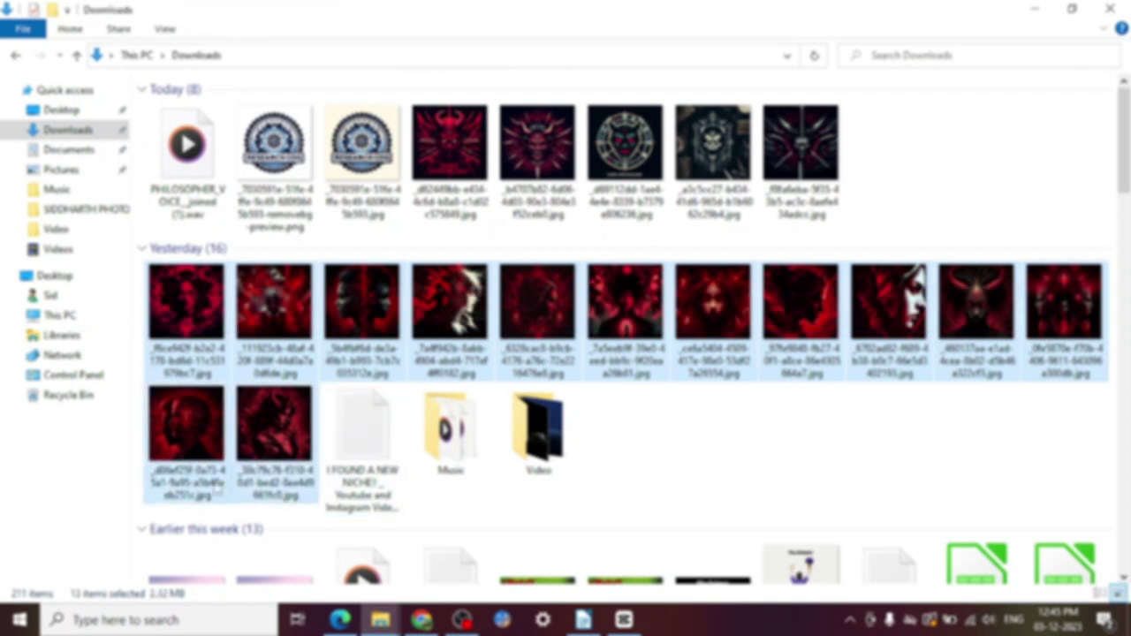
left_click_drag(216, 488, 302, 331)
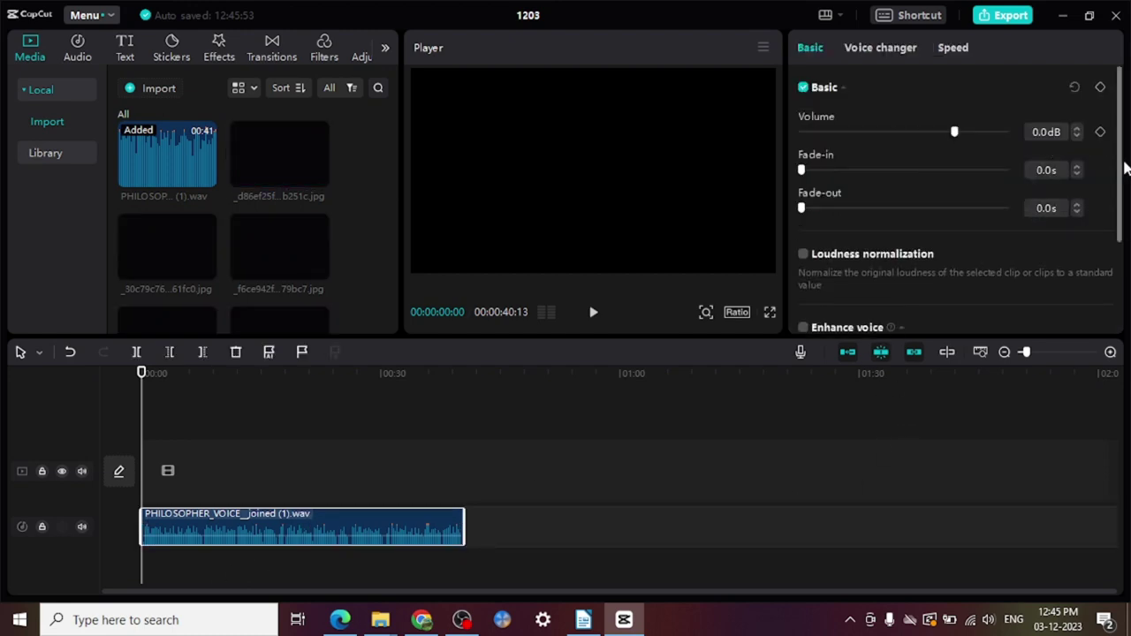
- Turn on noise reduction for the narration audio clip
scroll(1119, 220, "down", 3)
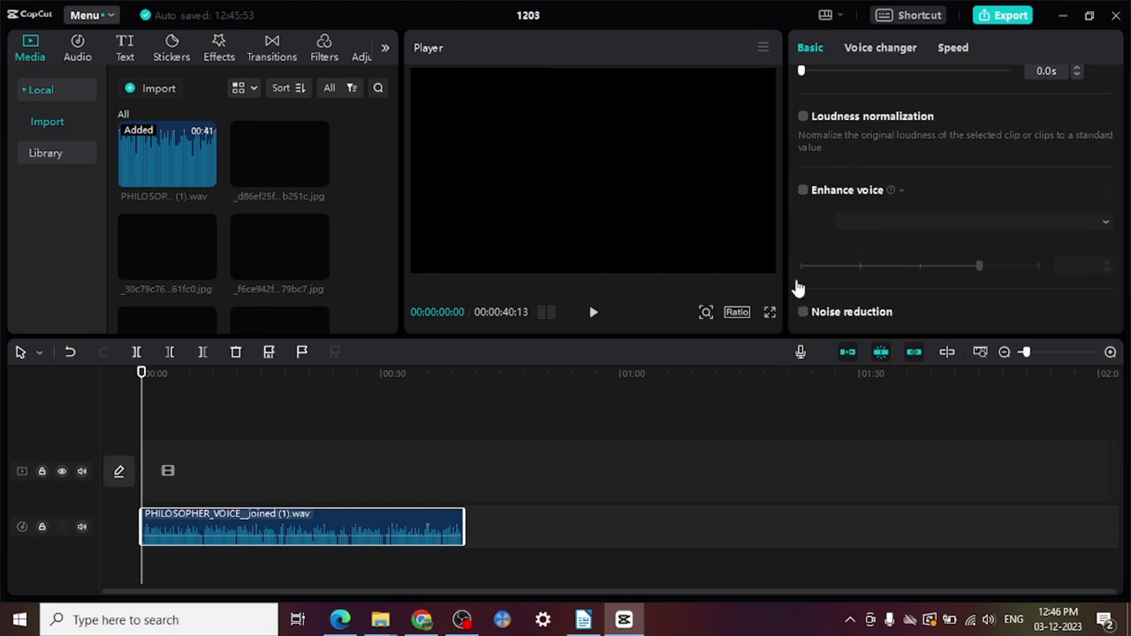
left_click(803, 311)
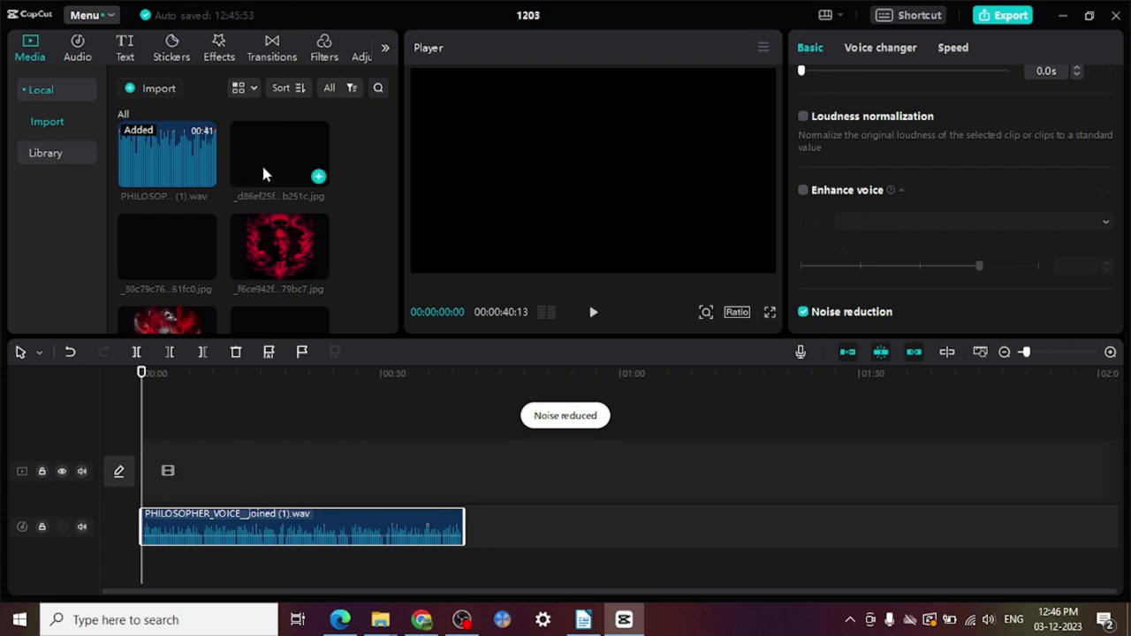
- Place the _d86ef25f…b251c.jpg image at the start of the main video track and set the project aspect ratio to 9:16
left_click_drag(262, 162, 152, 470)
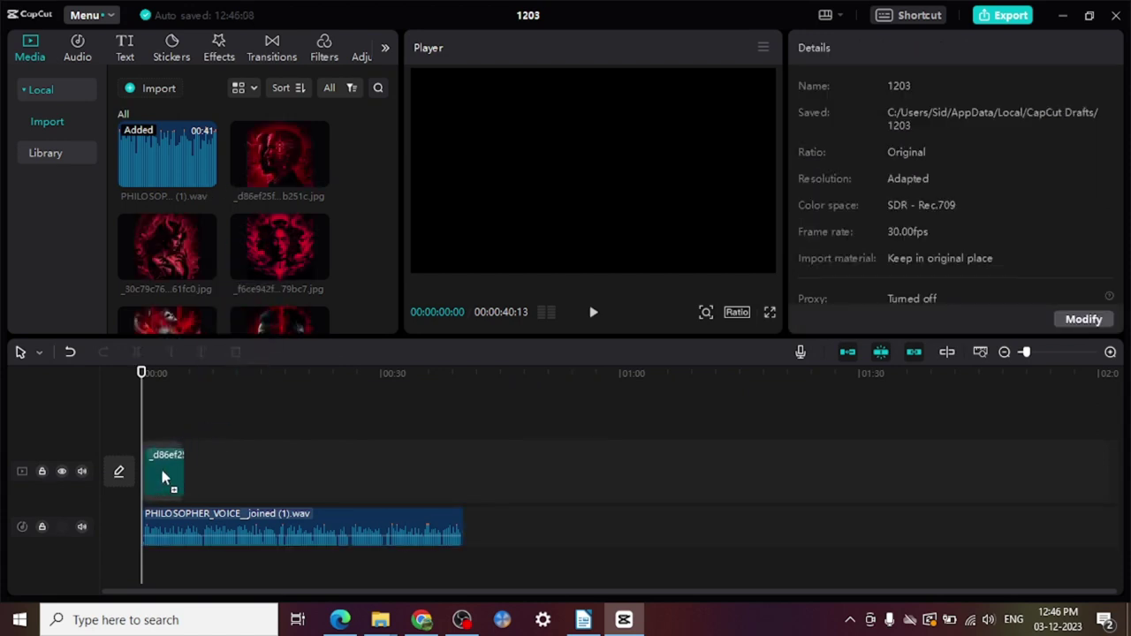
left_click(737, 313)
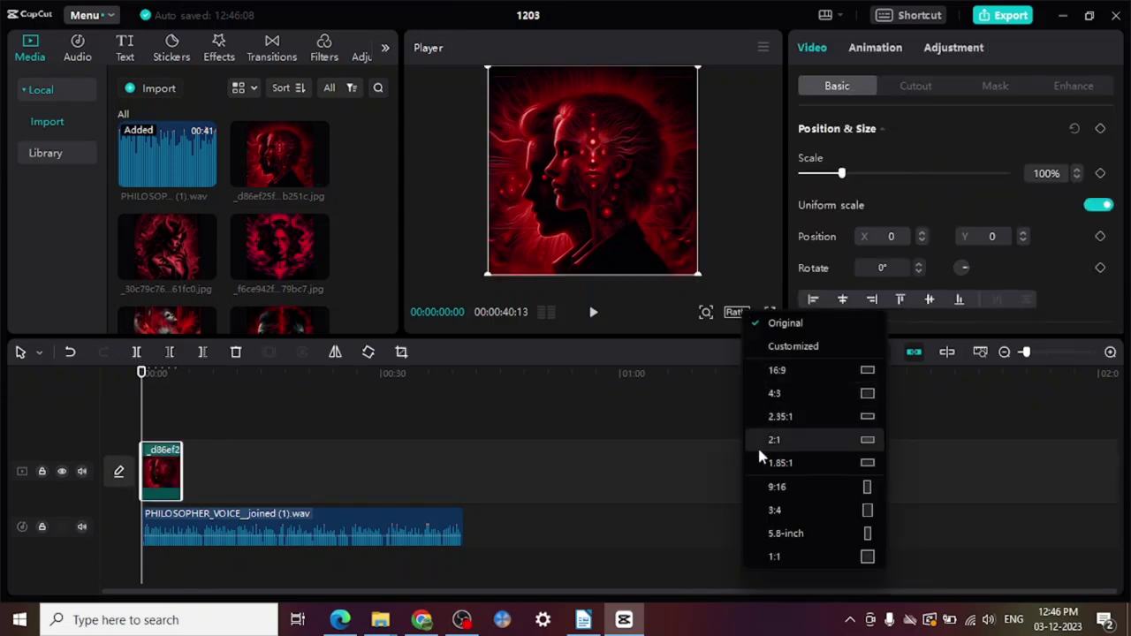
left_click(775, 486)
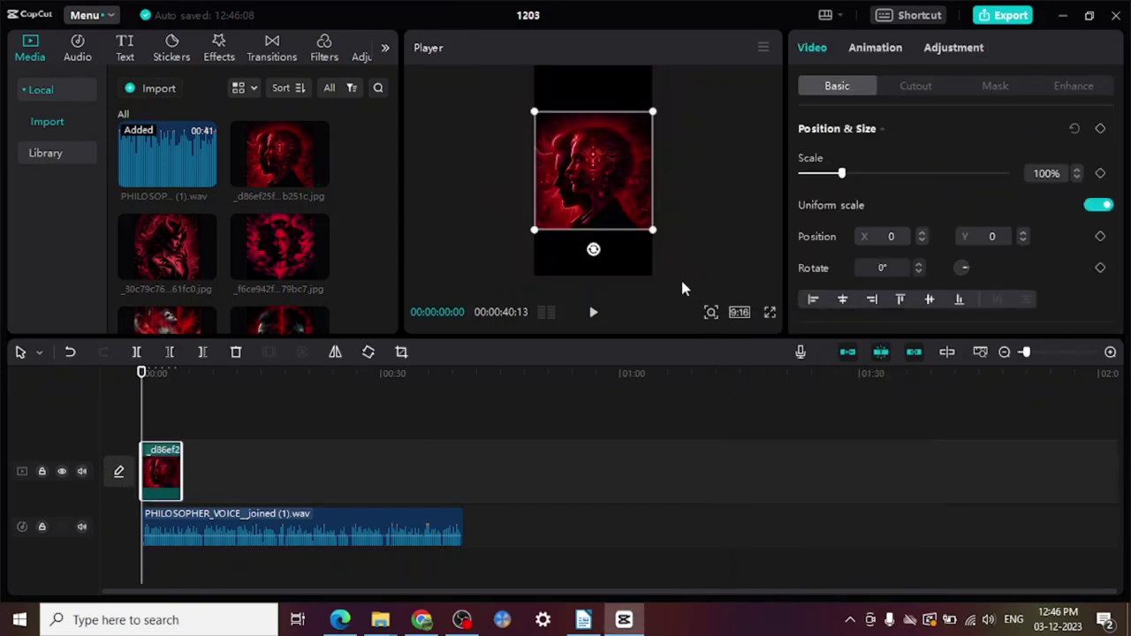
- Enlarge the image to a scale of about 178% to fill the vertical frame and shift it to X position about 393
left_click_drag(652, 231, 696, 332)
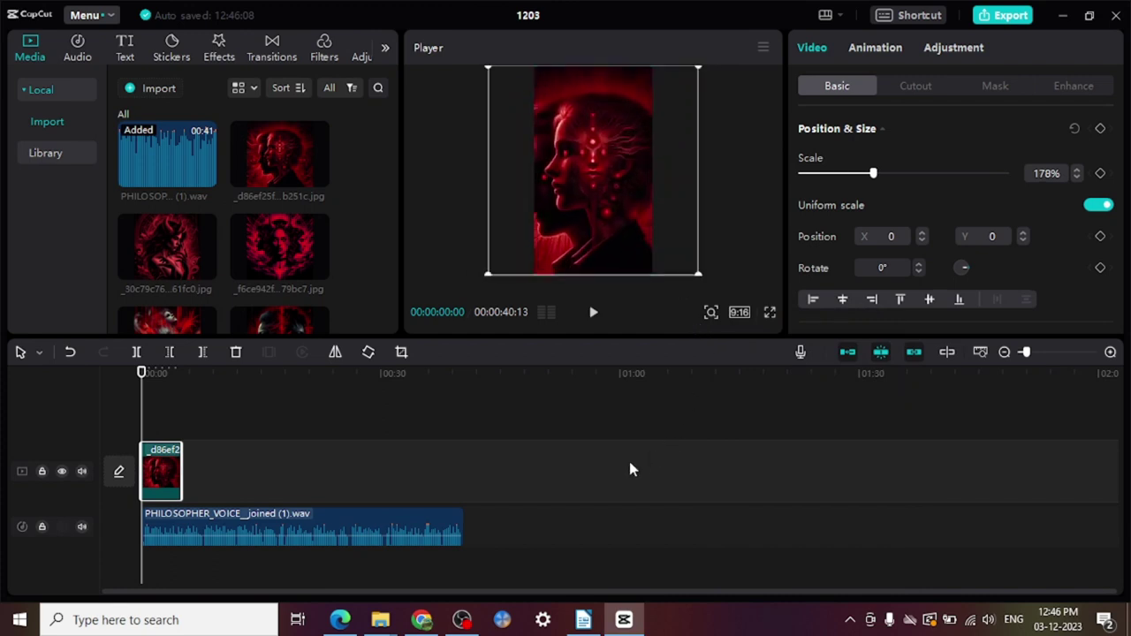
left_click_drag(621, 262, 642, 261)
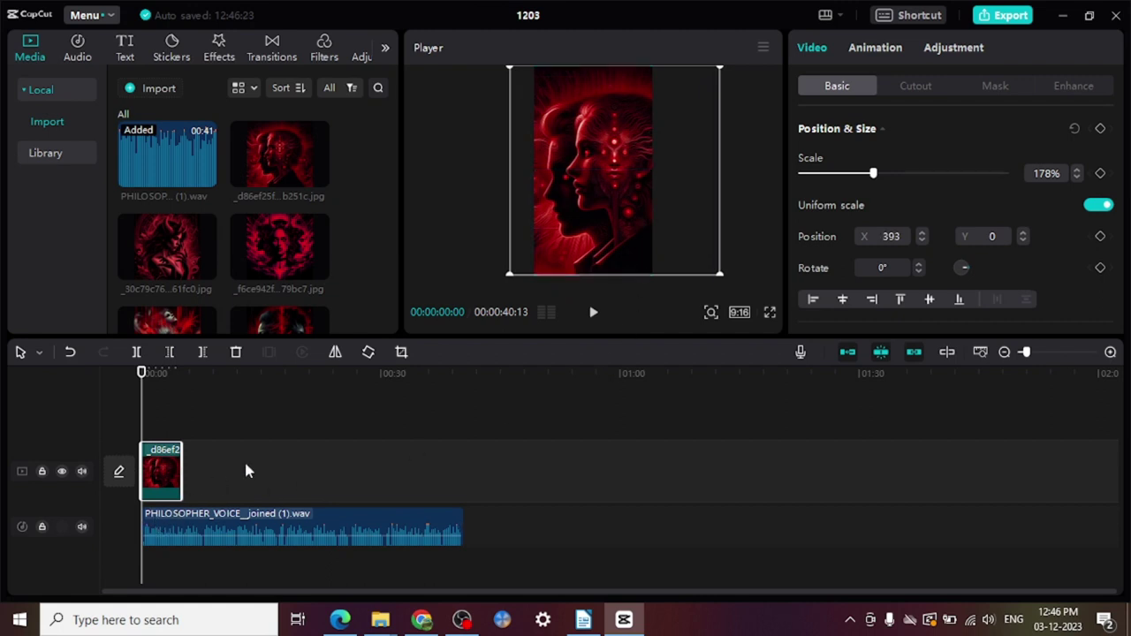
- Duplicate the image clip and place the copy directly after the original on the main track
key("ctrl+c")
key("ctrl+v")
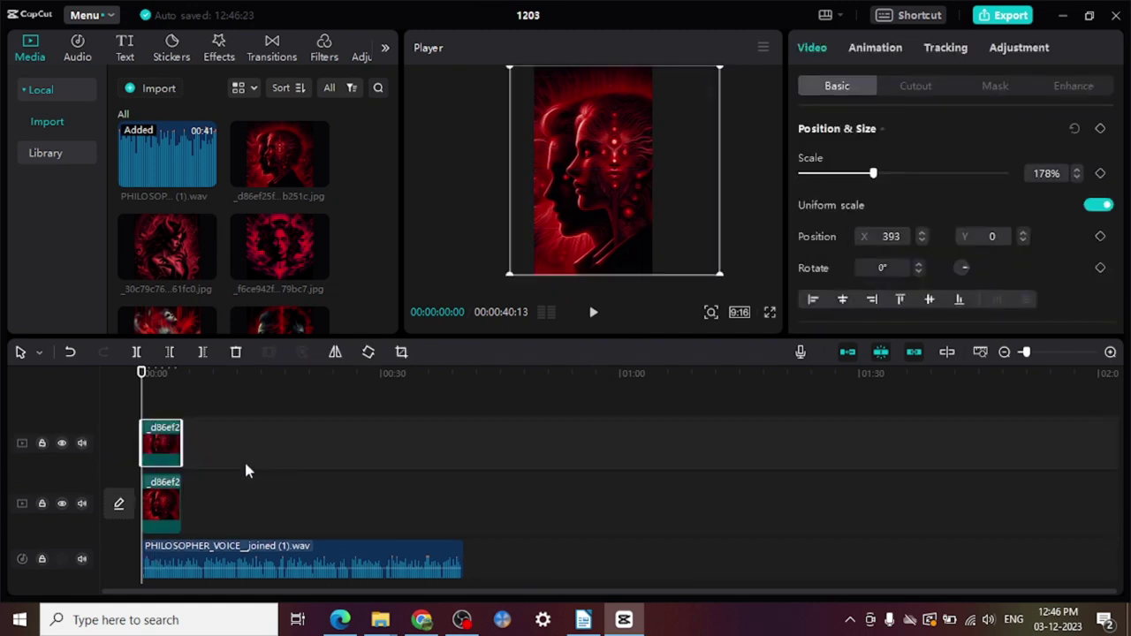
left_click_drag(168, 460, 207, 512)
- Play the opening of the timeline at a closer timeline zoom, stopping at about 6 seconds within the second clip
key("space")
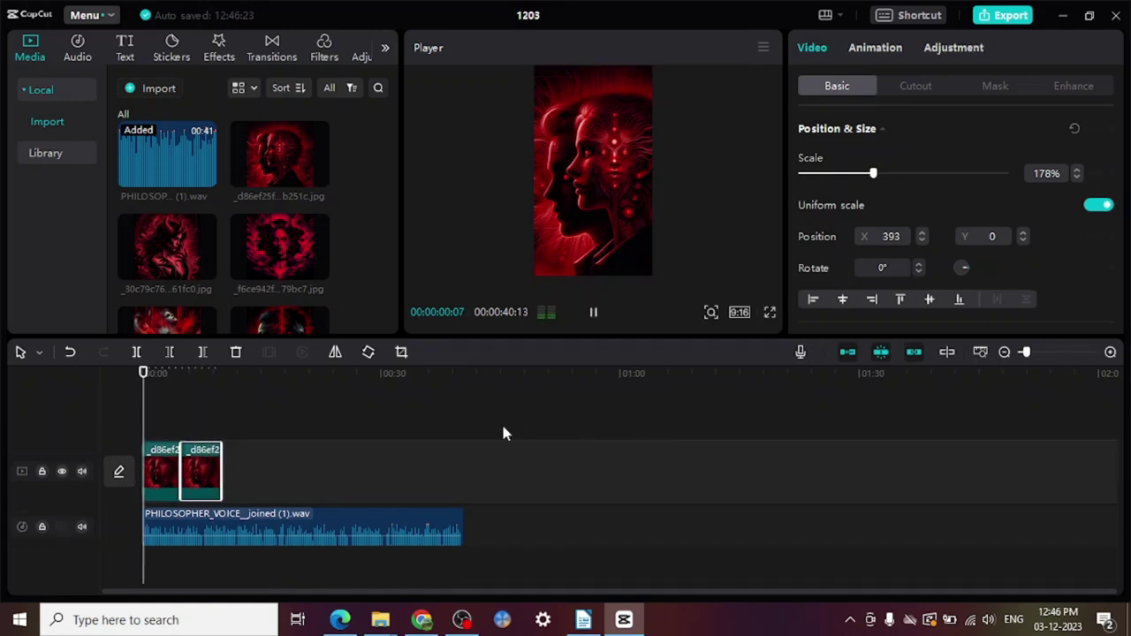
left_click(1048, 353)
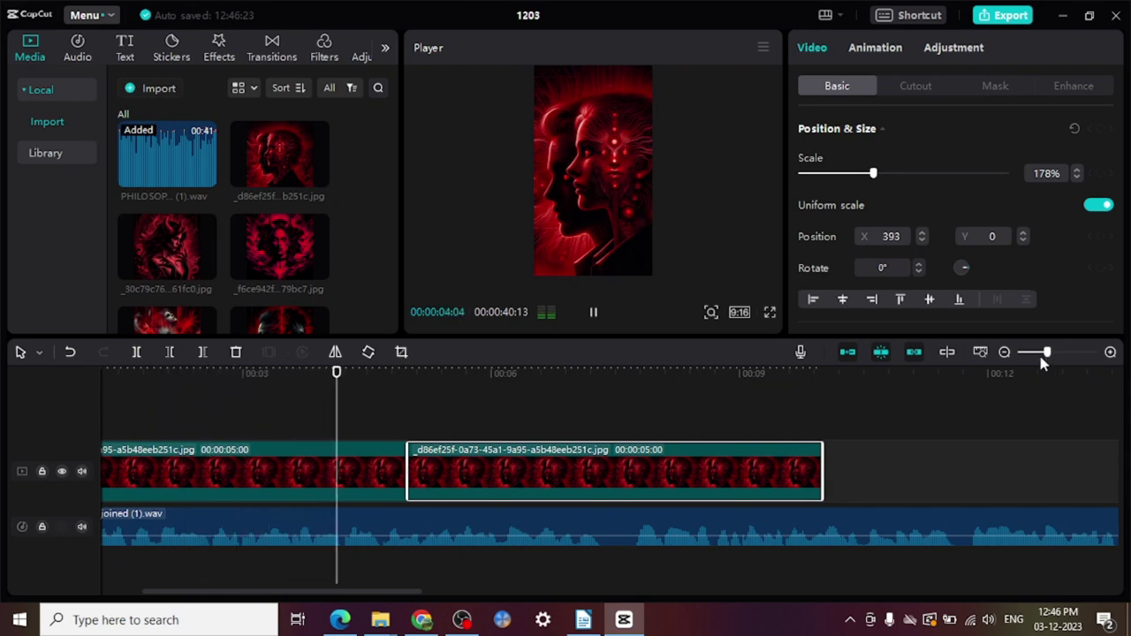
key("space")
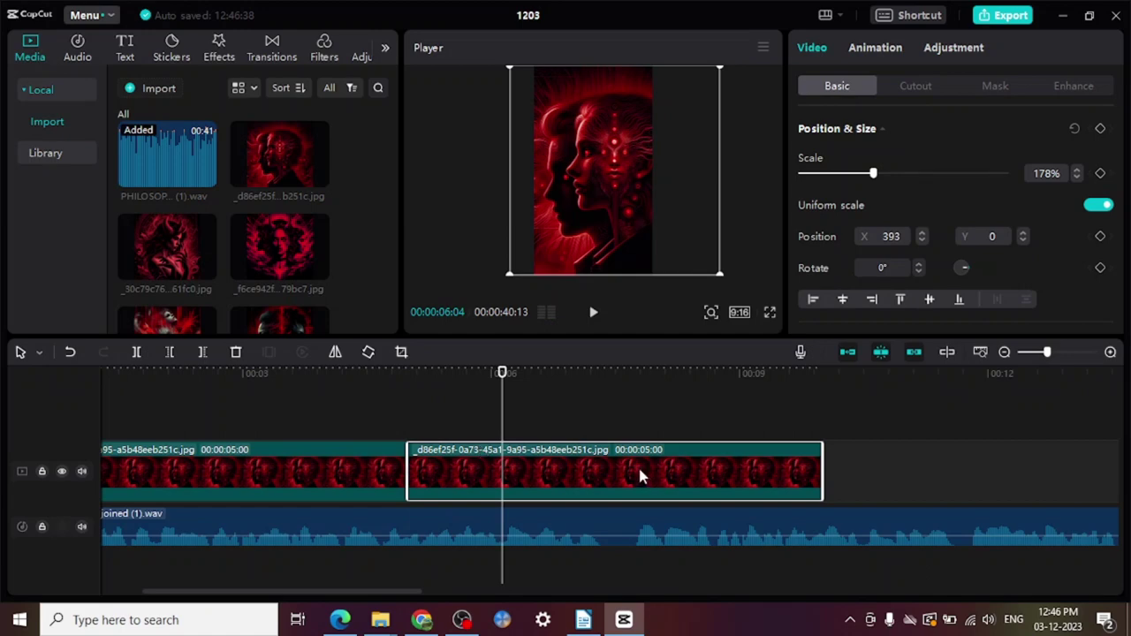
- Replace the second clip with the _30c79c76…61fc0.jpg image and reposition it in the frame to X about -91
left_click_drag(198, 263, 478, 468)
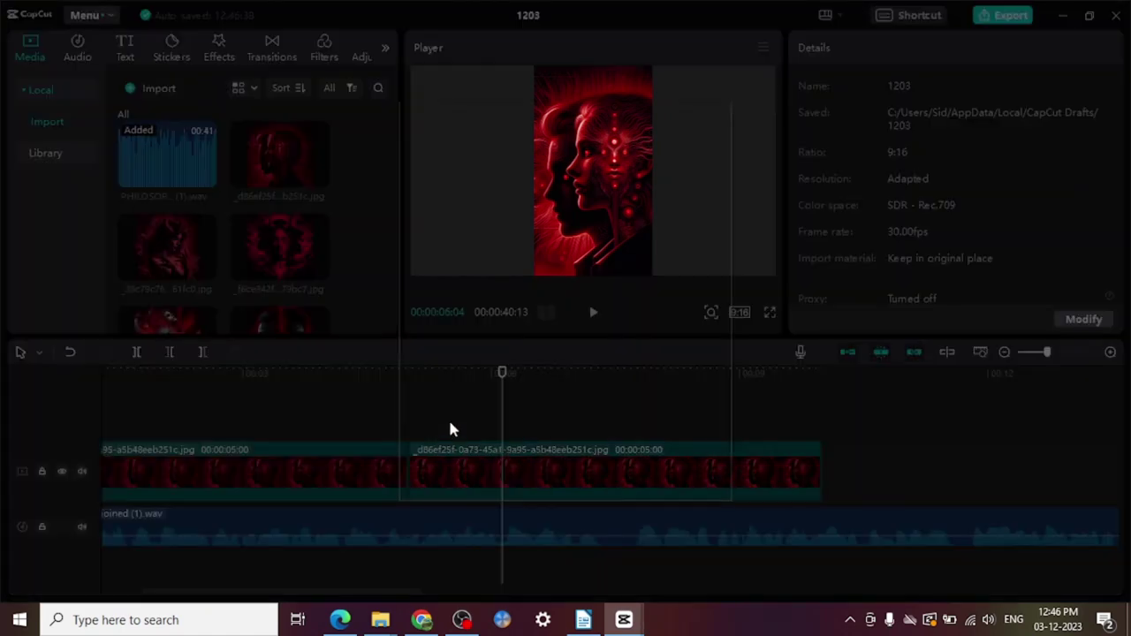
left_click(620, 478)
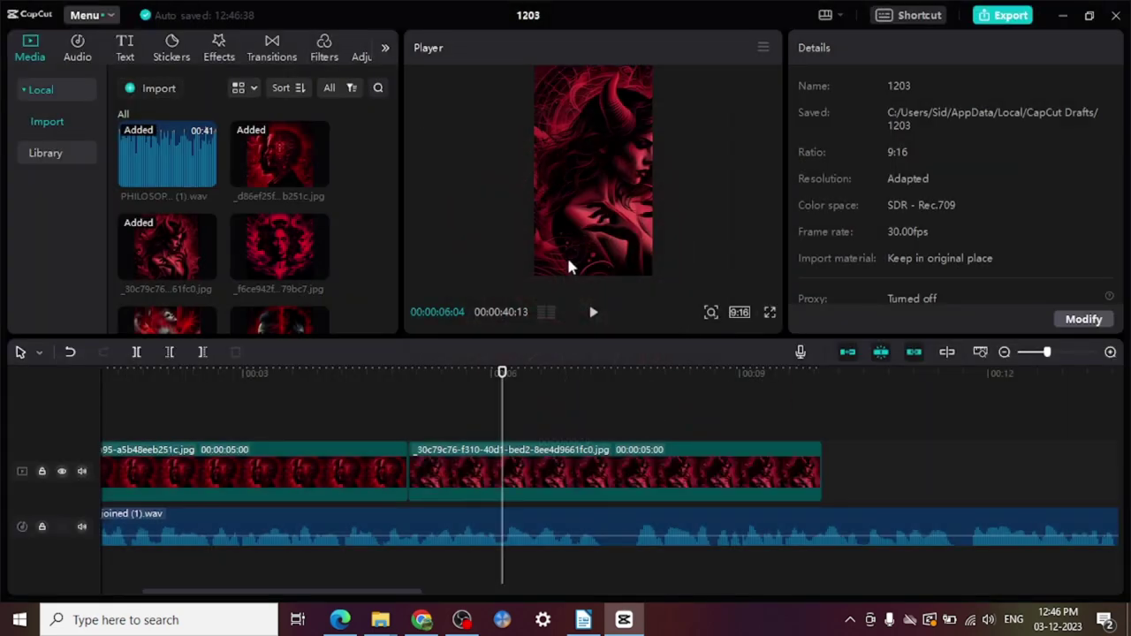
left_click(579, 238)
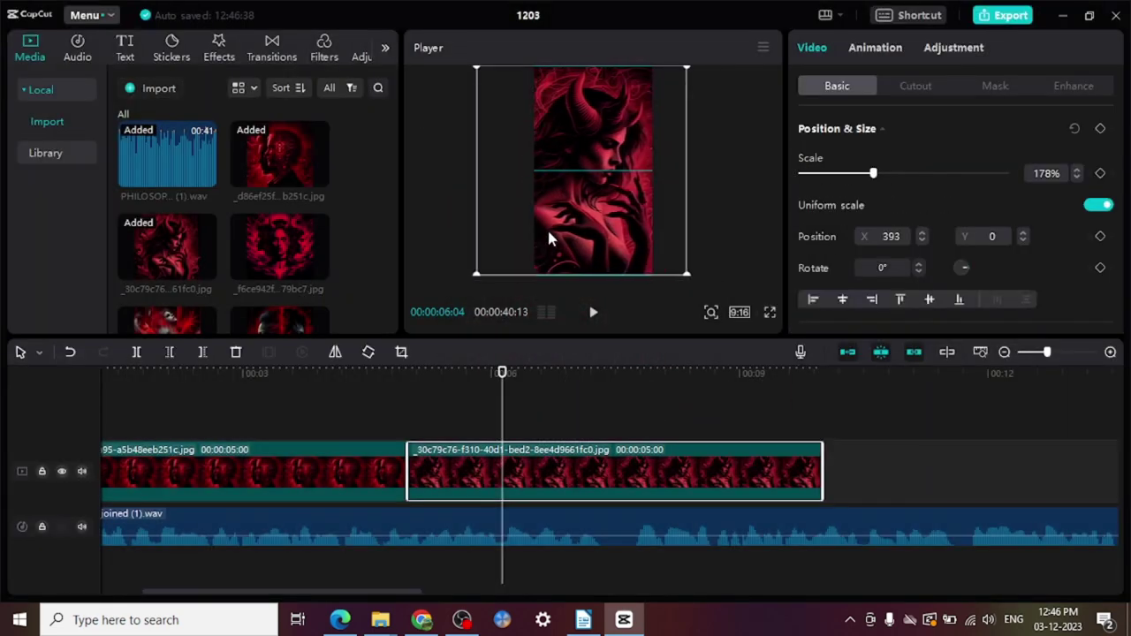
left_click_drag(555, 239, 555, 239)
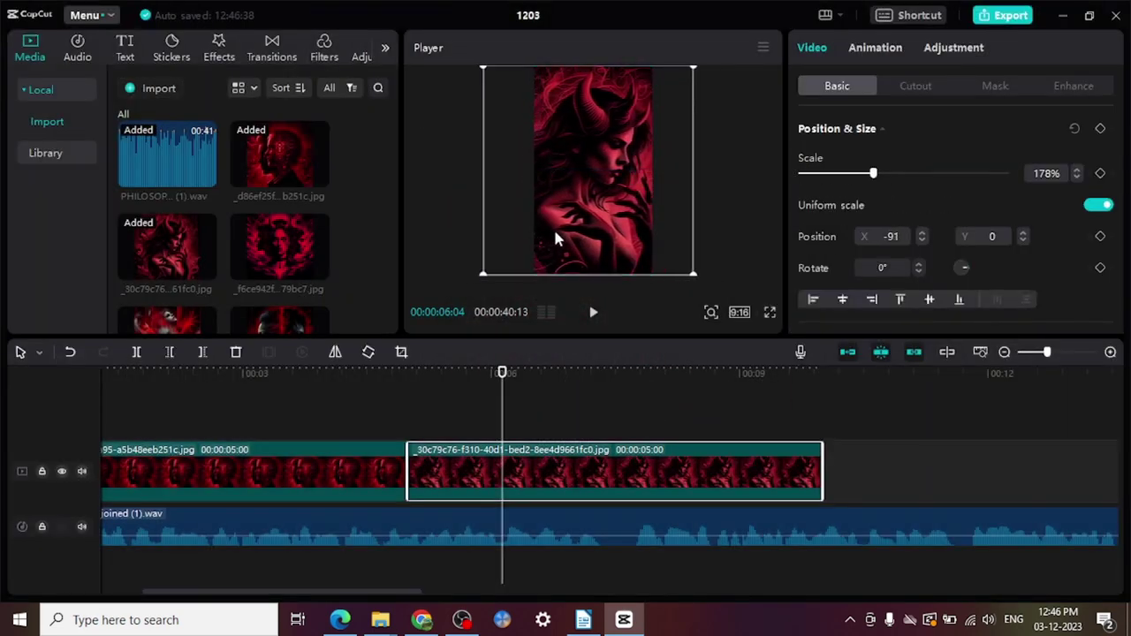
- Place seven copies of the second clip end to end after it on the main track, extending the image sequence to 45 seconds
left_click(1036, 353)
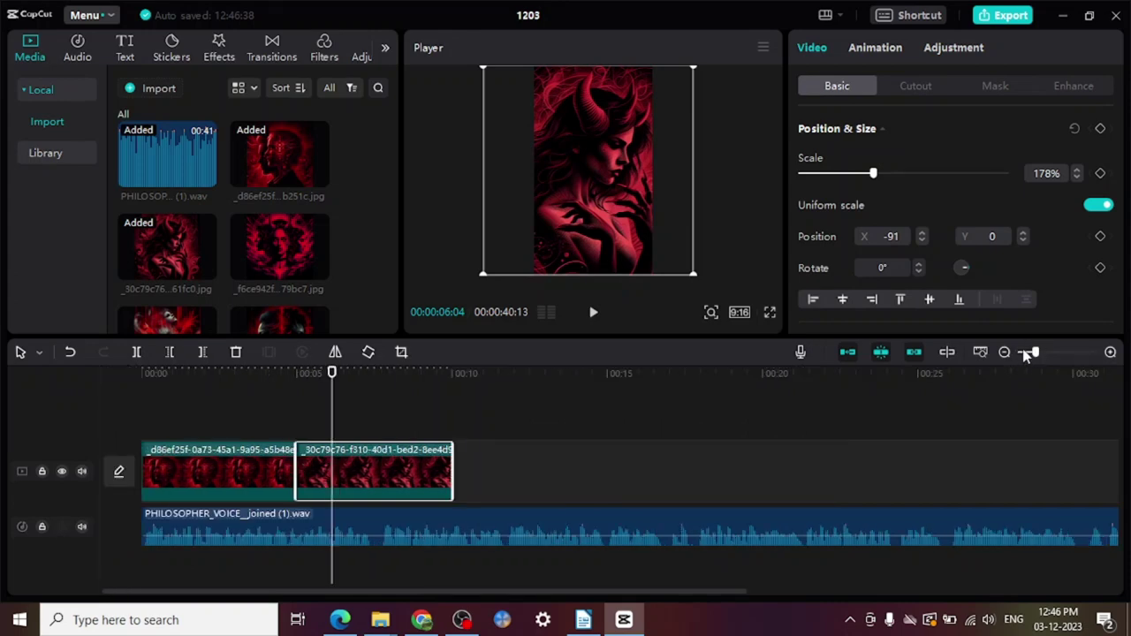
left_click(1025, 353)
left_click(1034, 352)
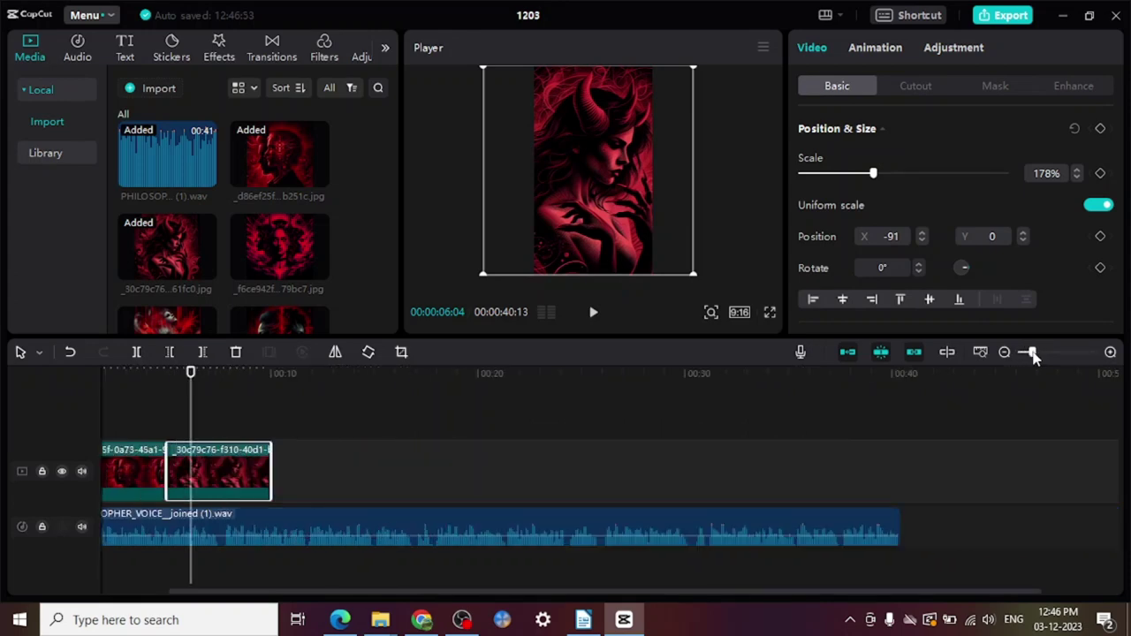
key("ctrl+v")
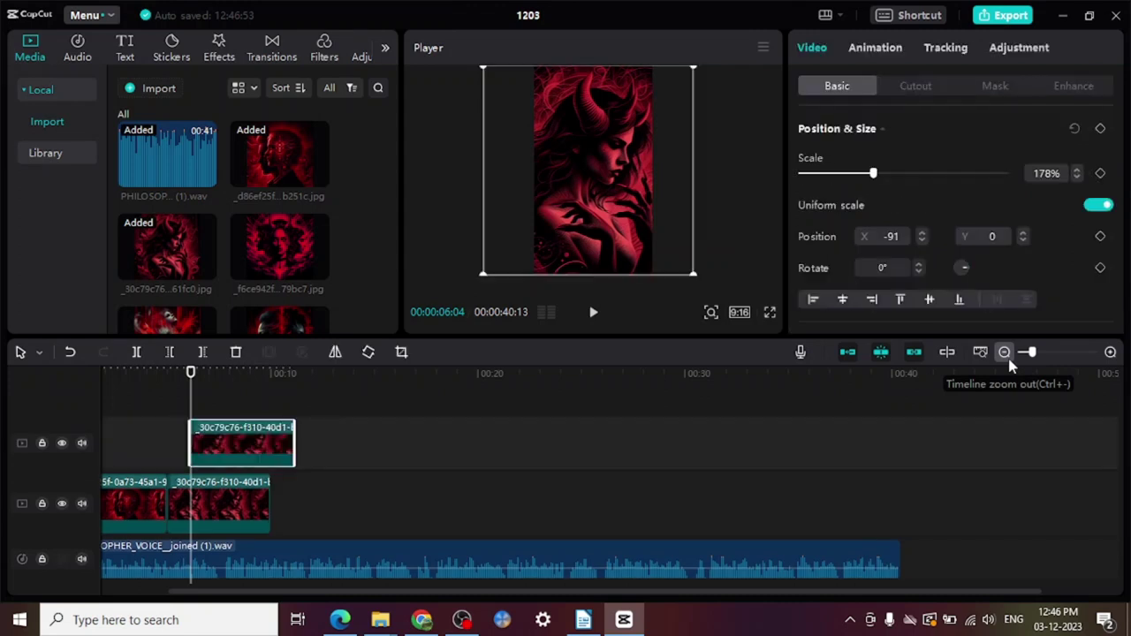
left_click_drag(207, 468, 340, 513)
left_click(326, 408)
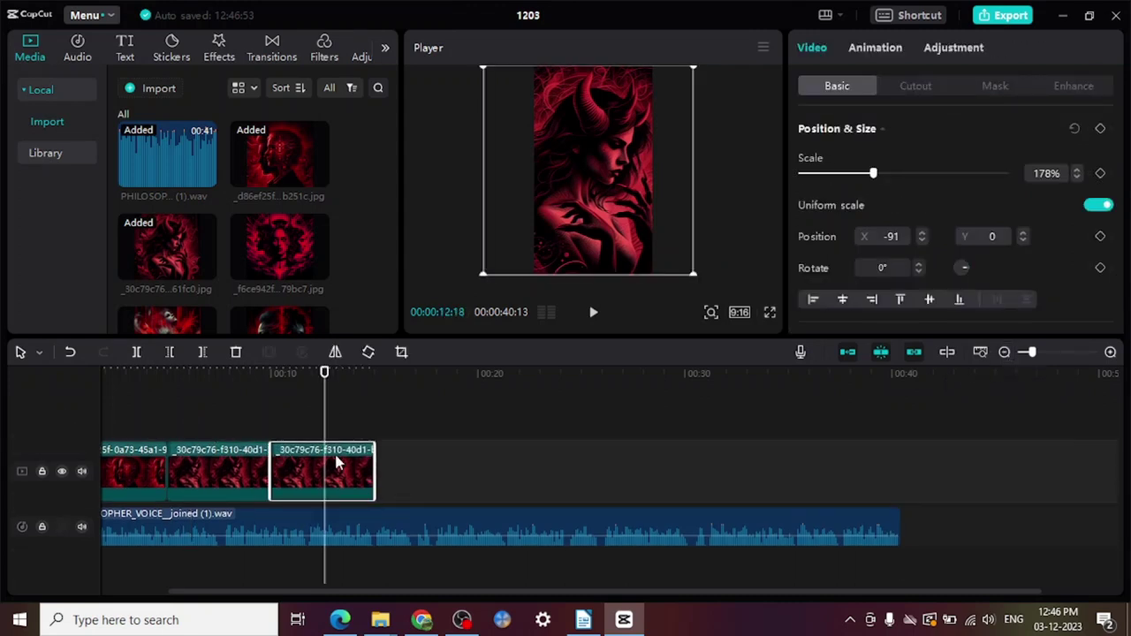
key("ctrl+v")
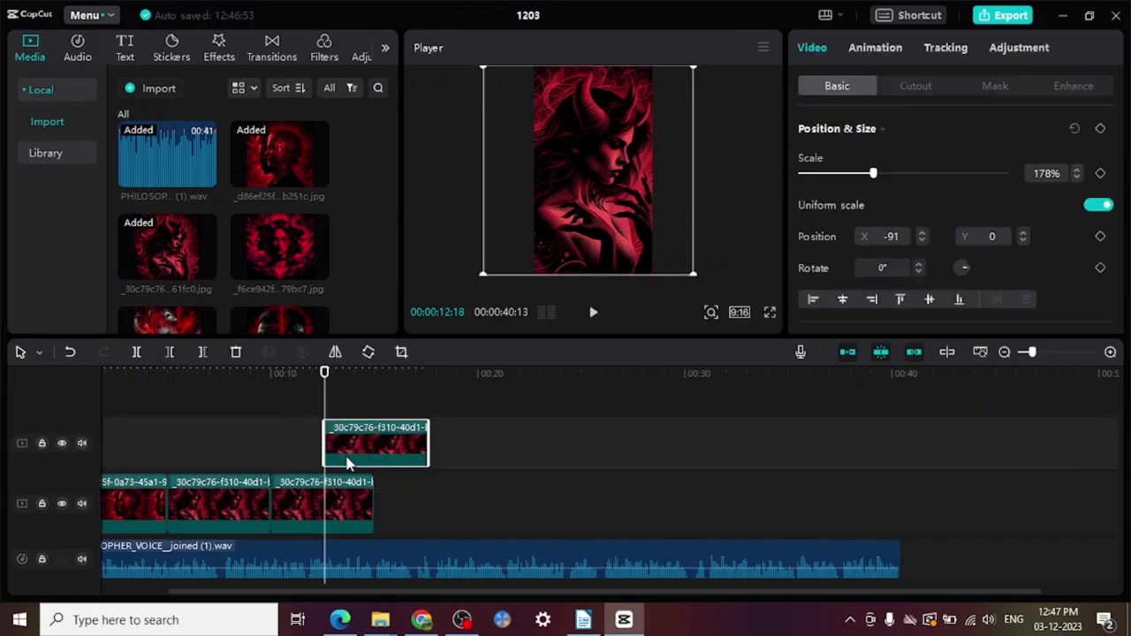
left_click_drag(359, 445, 492, 477)
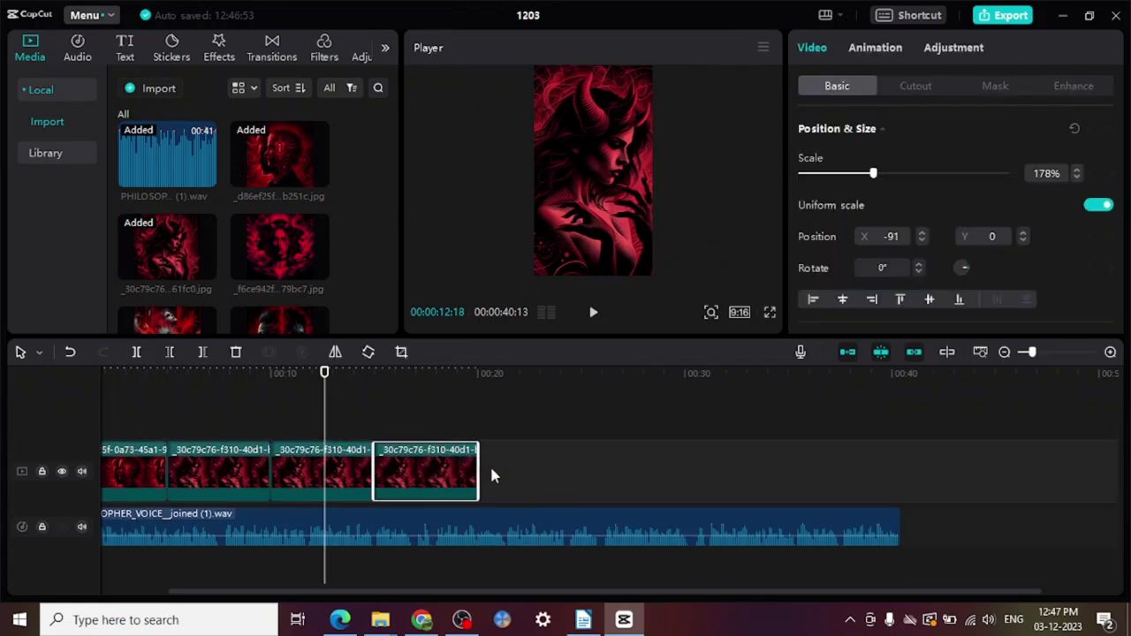
key("ctrl+v")
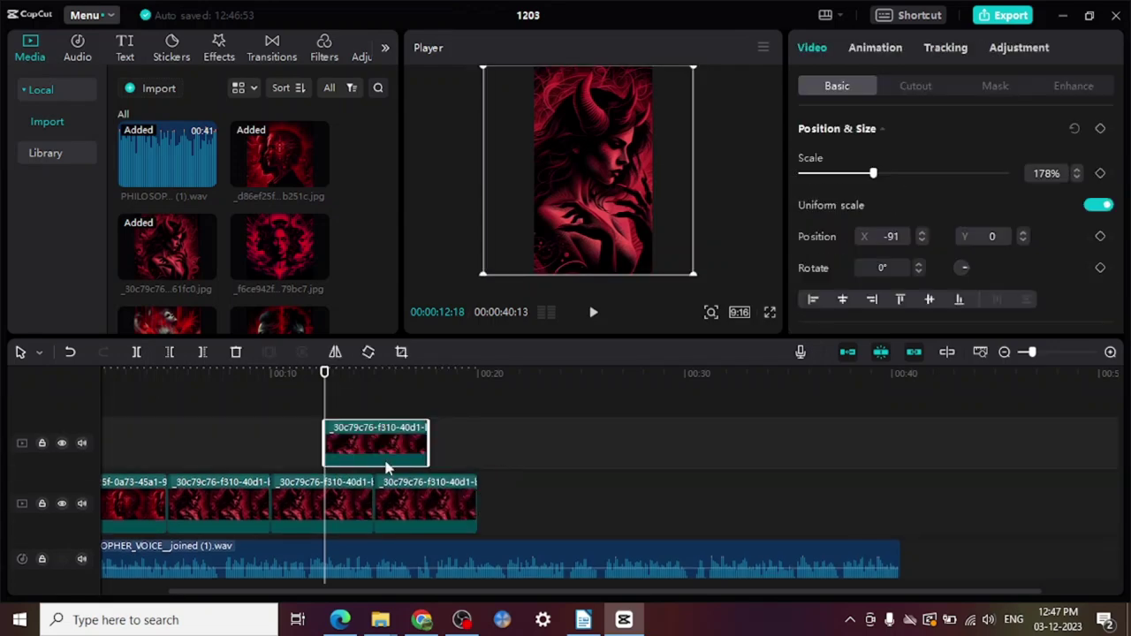
left_click_drag(385, 461, 527, 508)
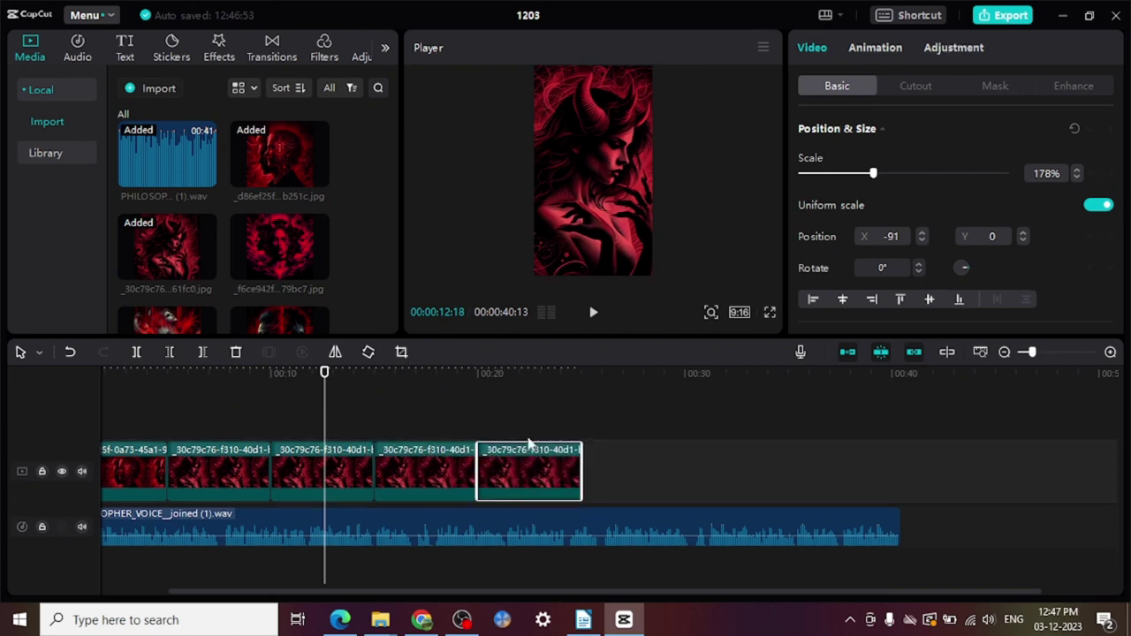
key("ctrl+v")
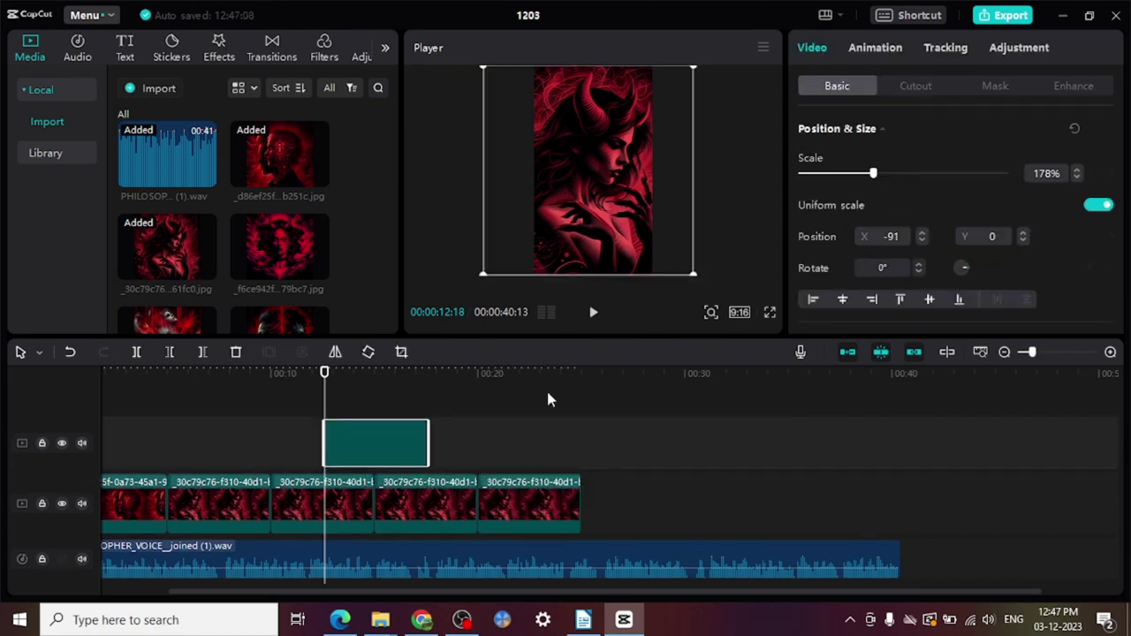
left_click_drag(383, 439, 623, 494)
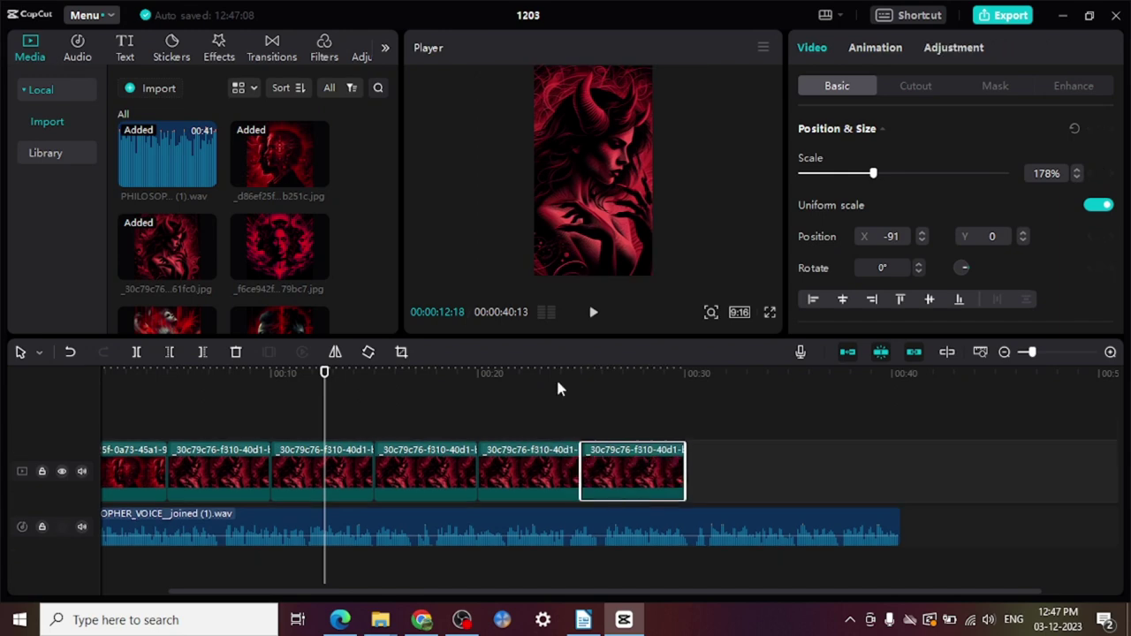
key("ctrl+v")
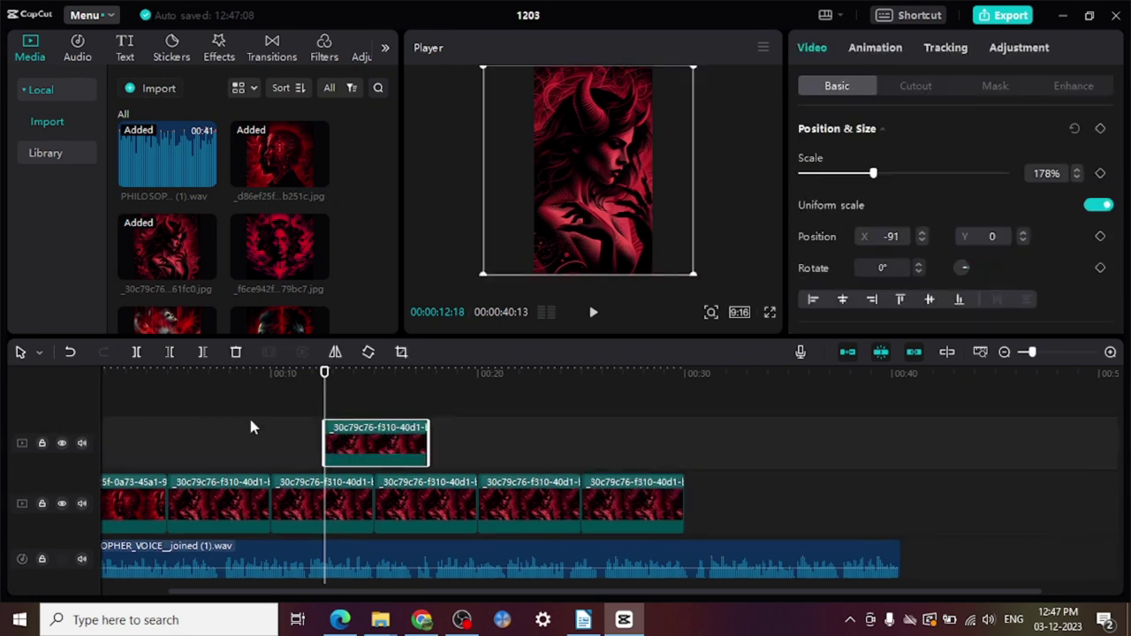
left_click_drag(416, 447, 751, 503)
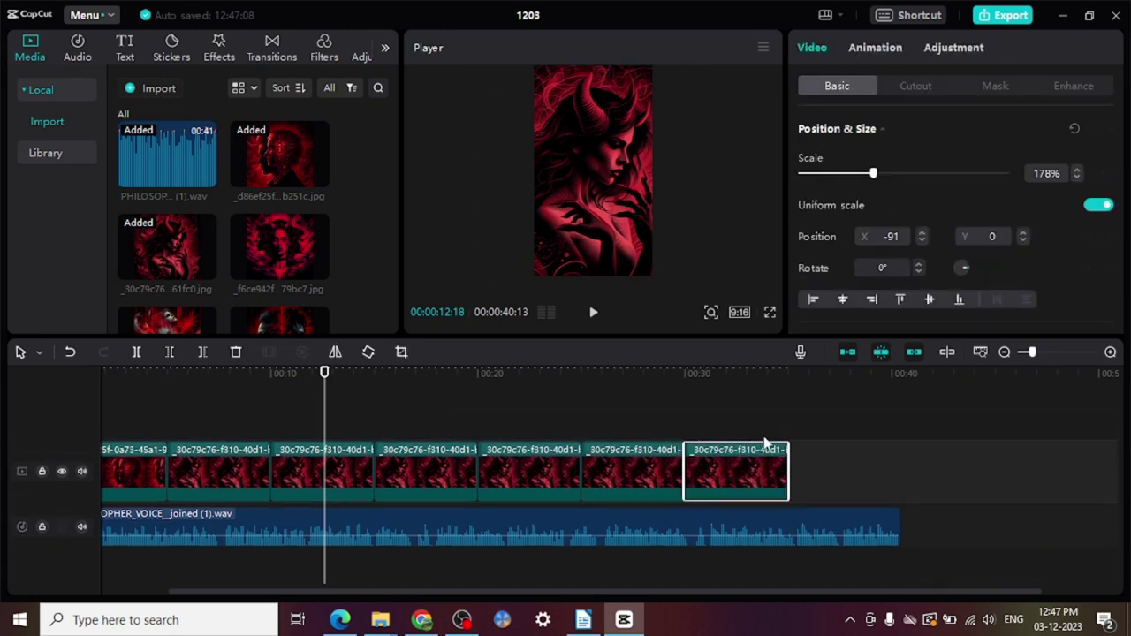
key("ctrl+v")
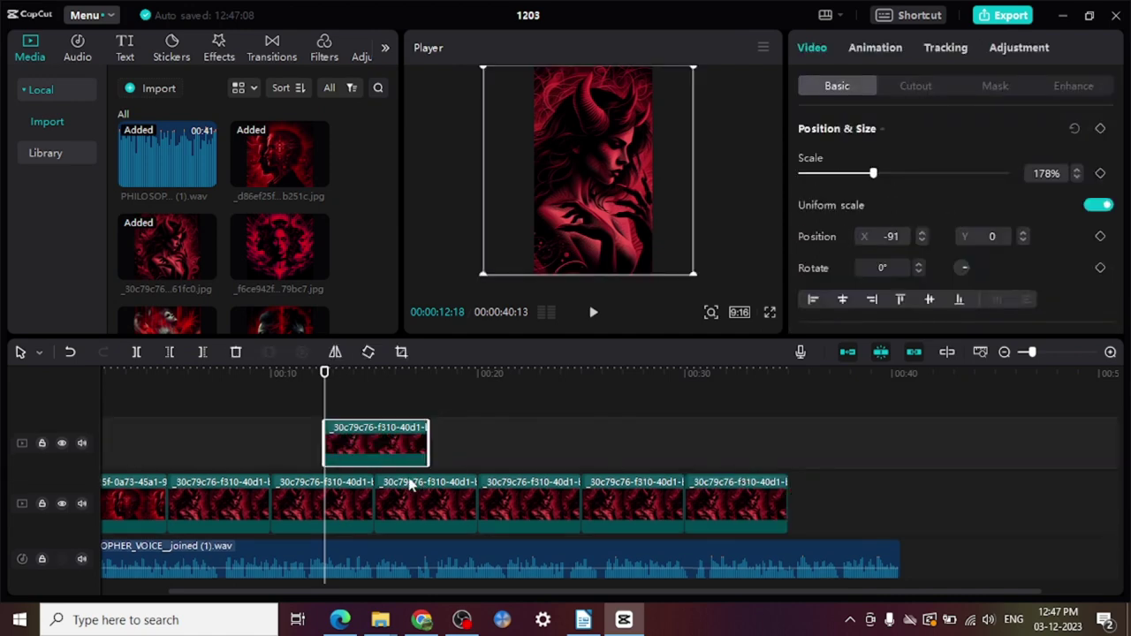
left_click_drag(389, 440, 903, 525)
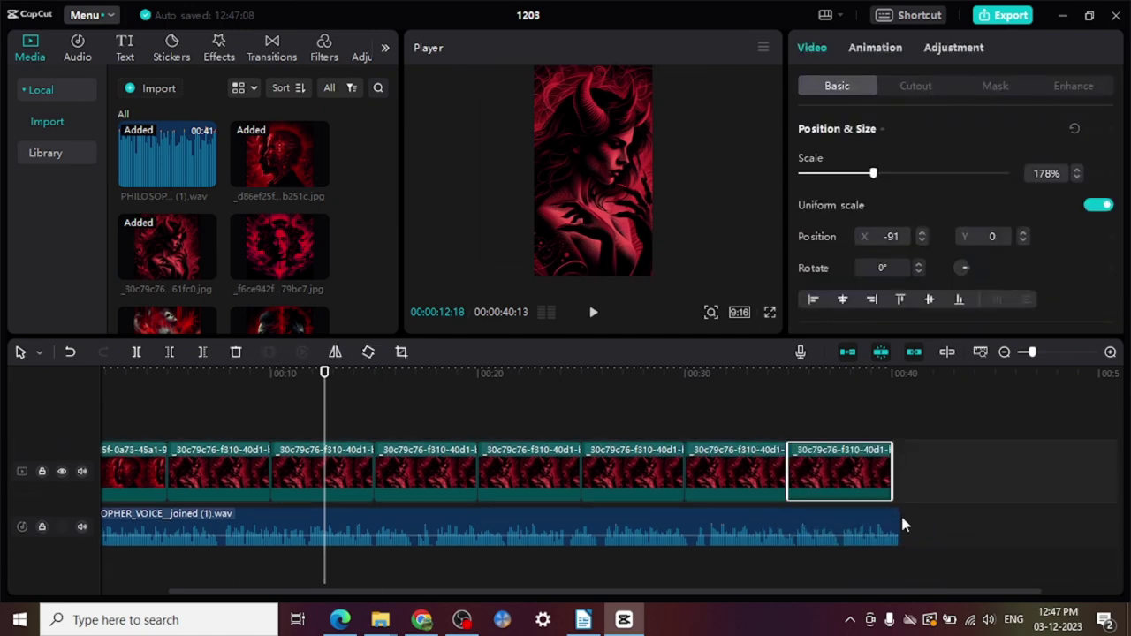
key("ctrl+v")
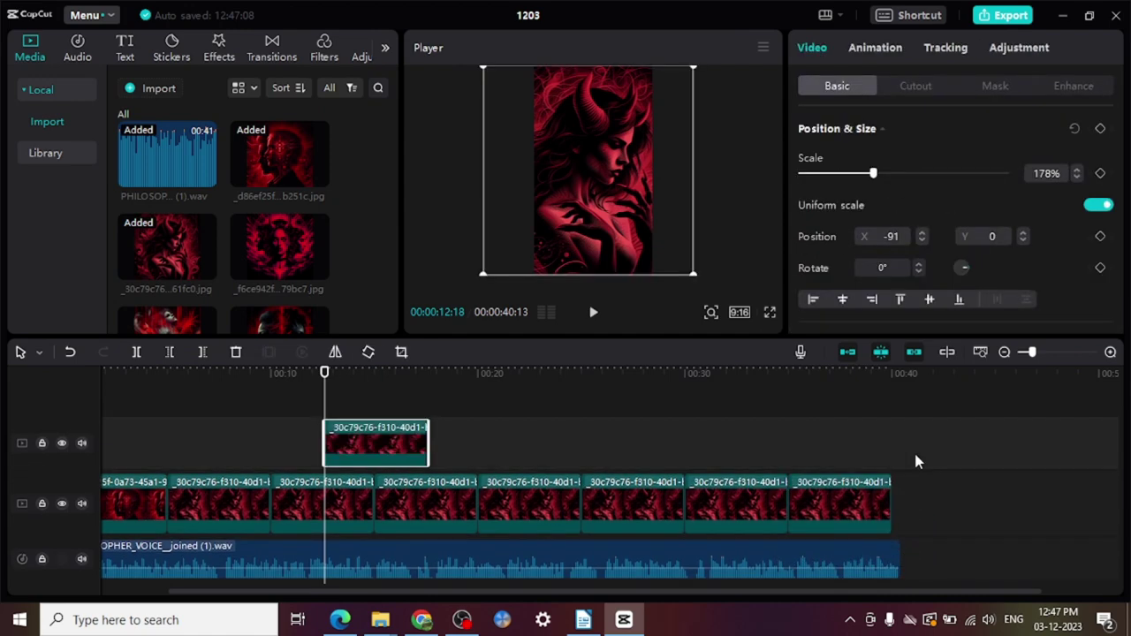
left_click_drag(410, 443, 993, 474)
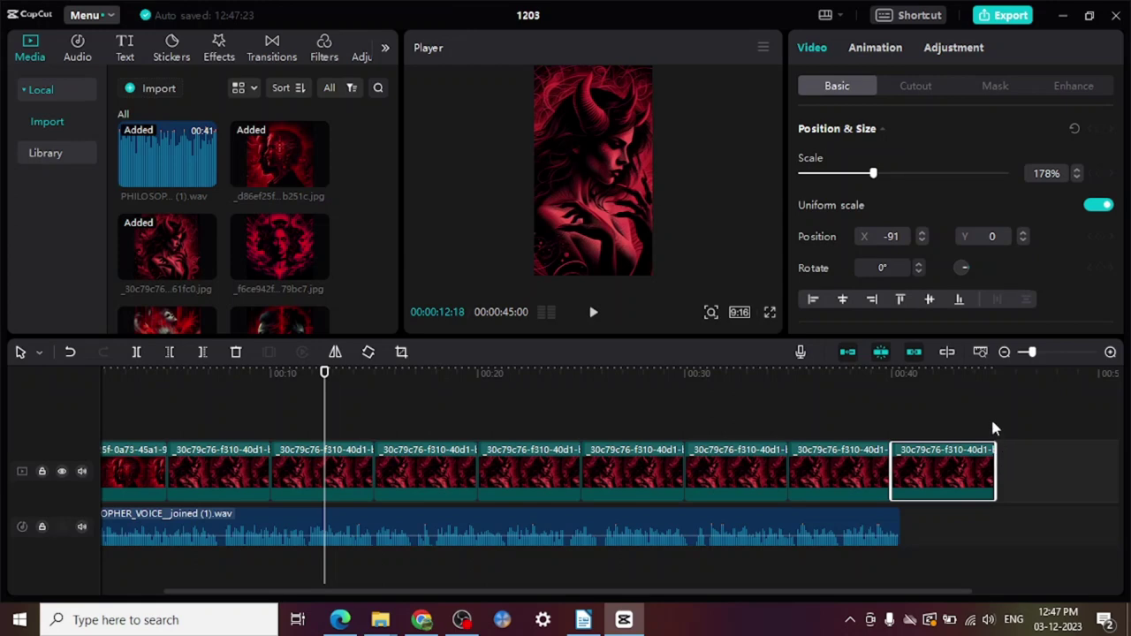
- Trim the last image clip so it ends with the narration audio at 00:00:40:13
key("ctrl+z")
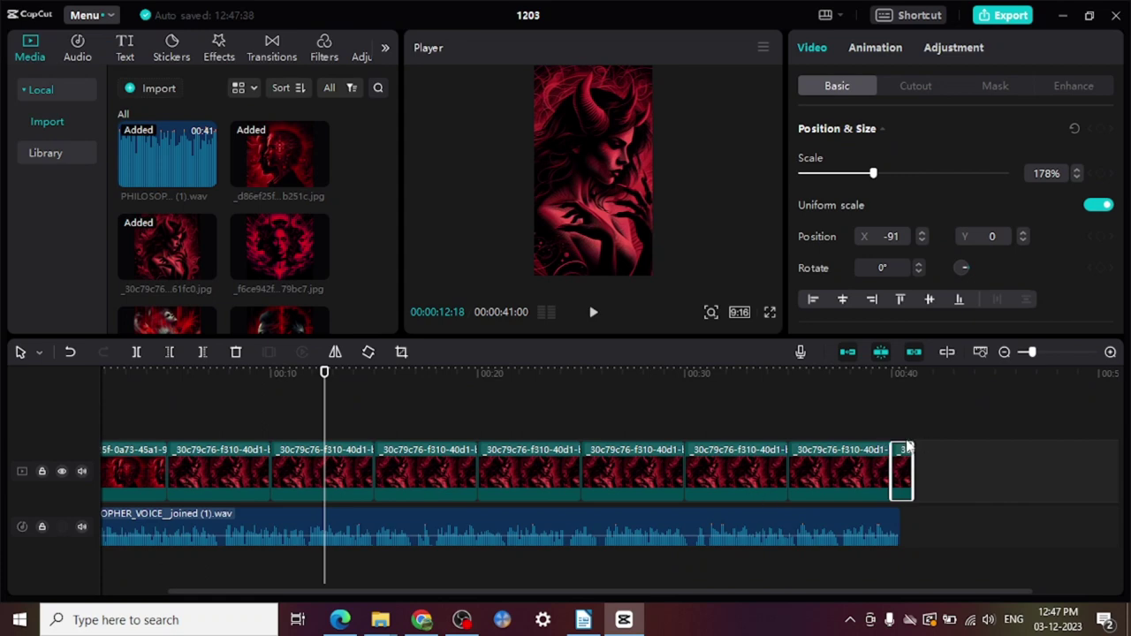
left_click_drag(911, 469, 897, 469)
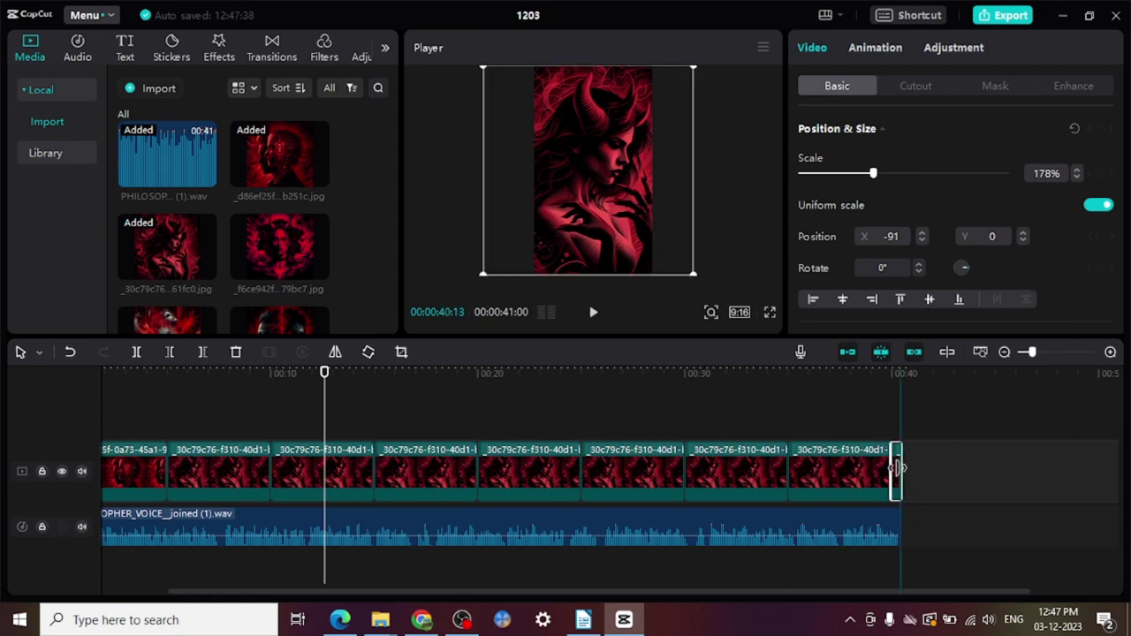
left_click(115, 375)
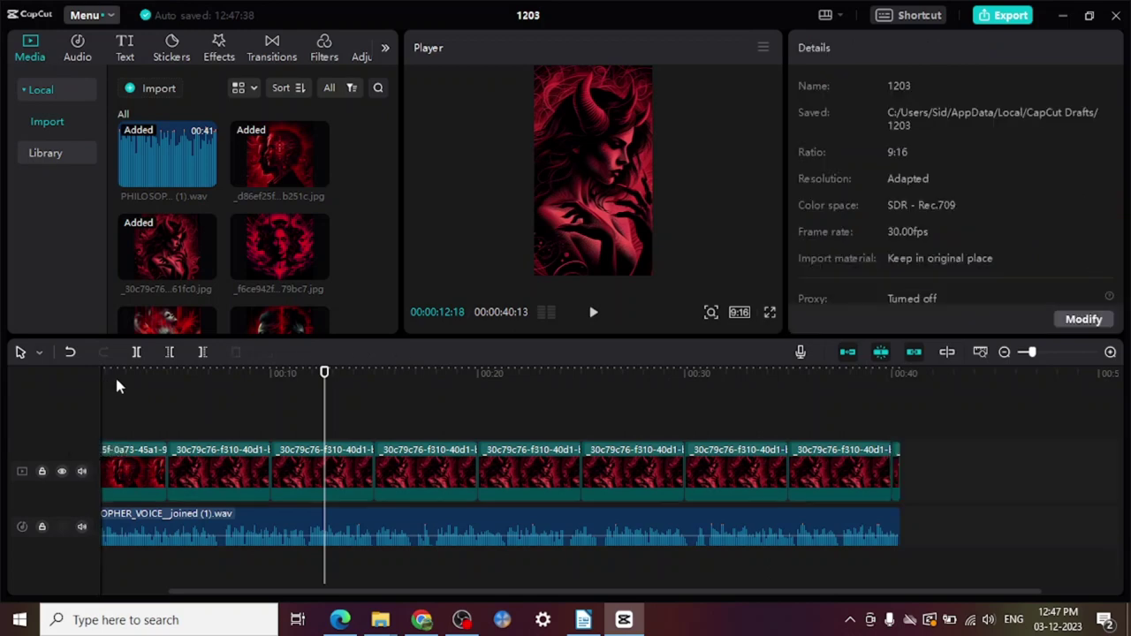
- Go through the first clips to about 11 seconds and replace the third clip with the _f6ce942f…79bc7.jpg image
left_click_drag(116, 382, 141, 403)
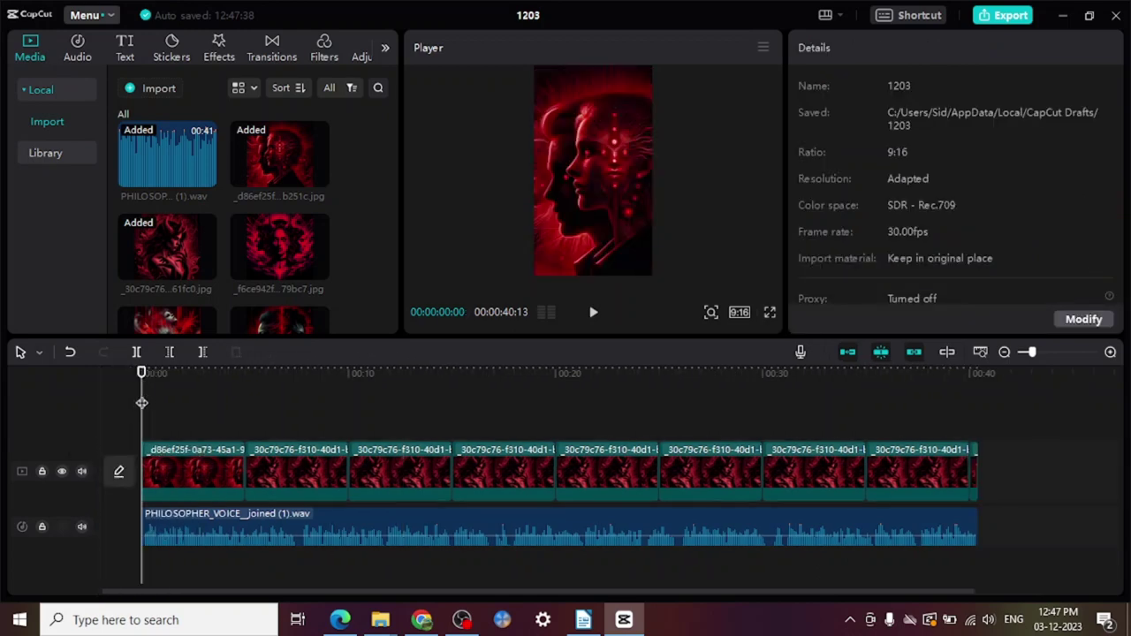
left_click(192, 369)
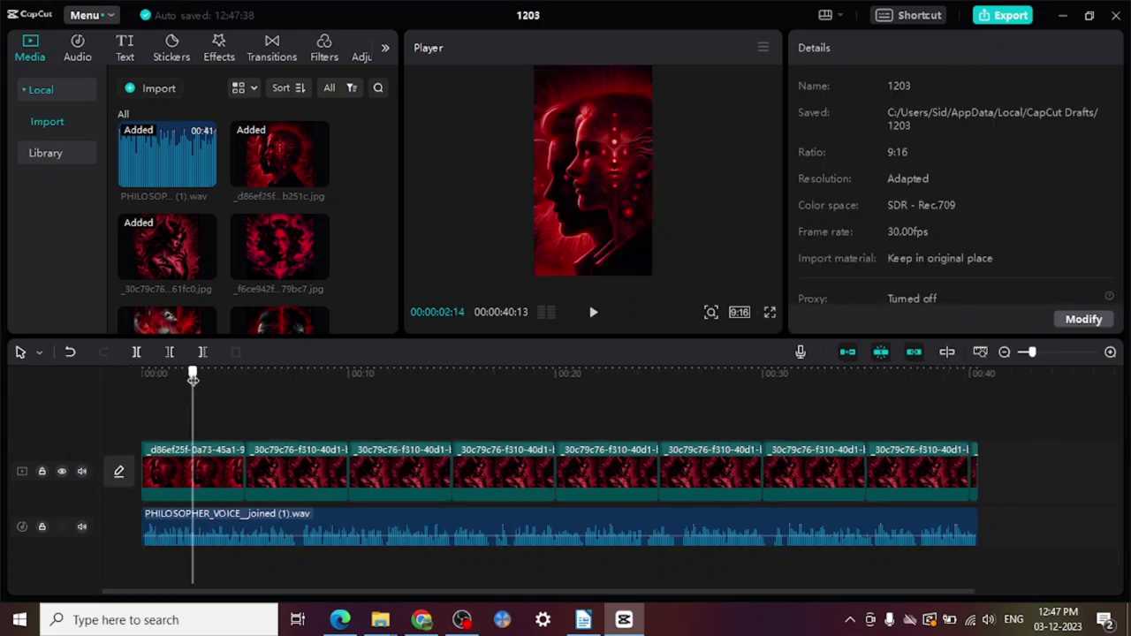
left_click(271, 375)
left_click(372, 381)
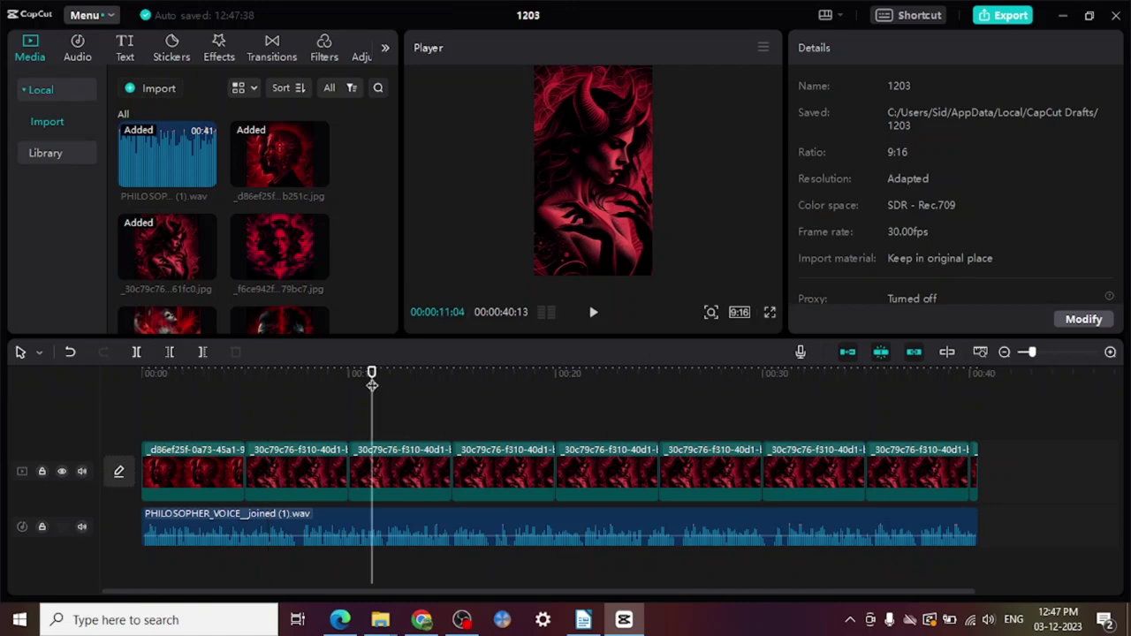
left_click_drag(271, 250, 380, 460)
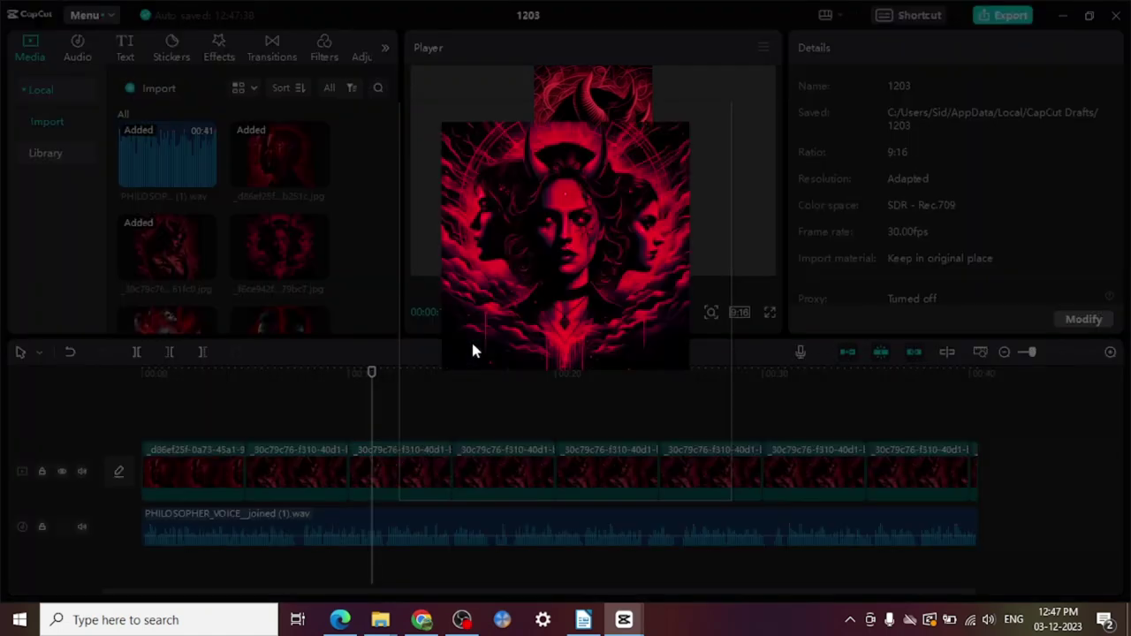
key("Return")
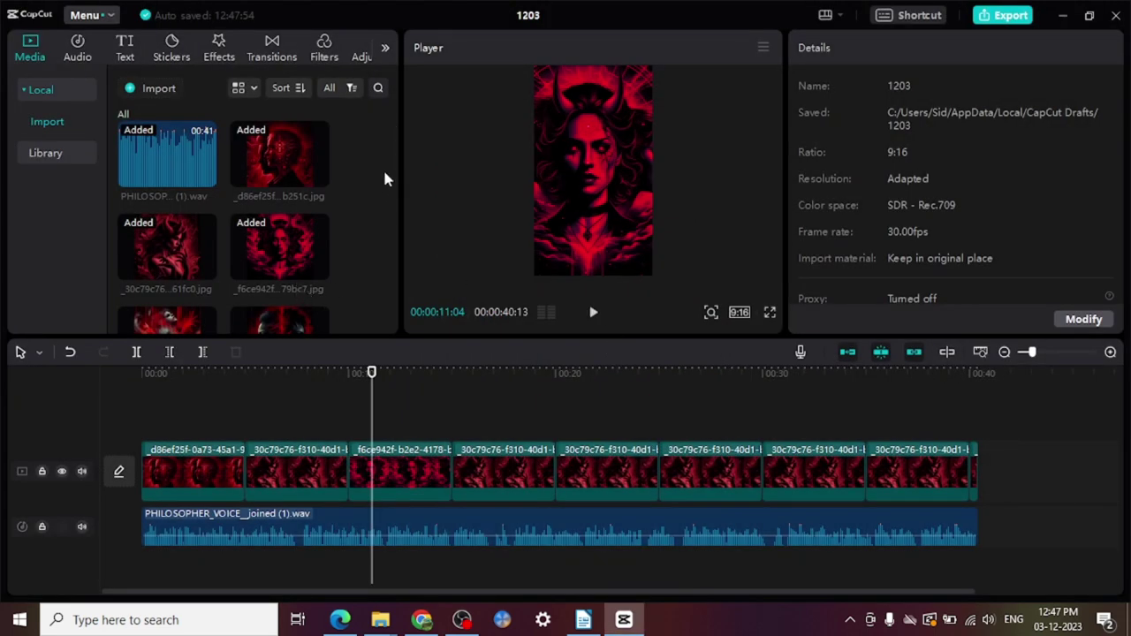
- Replace the fourth clip with the _111923c…d6de.jpg image and center it in the frame at X position 0
scroll(179, 215, "down", 3)
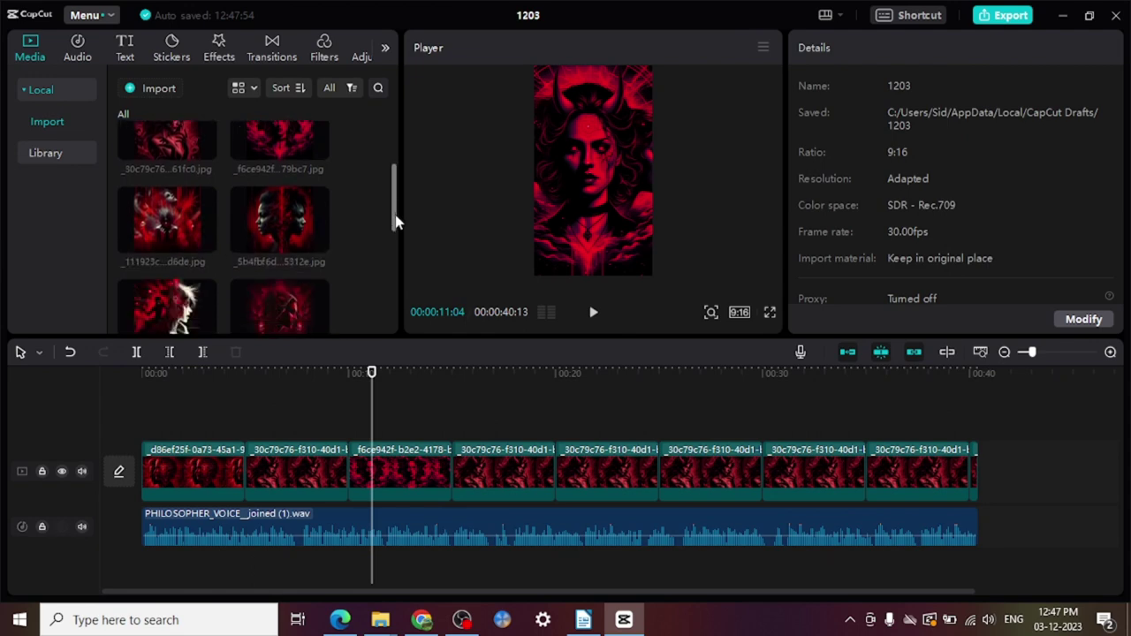
left_click_drag(179, 217, 490, 471)
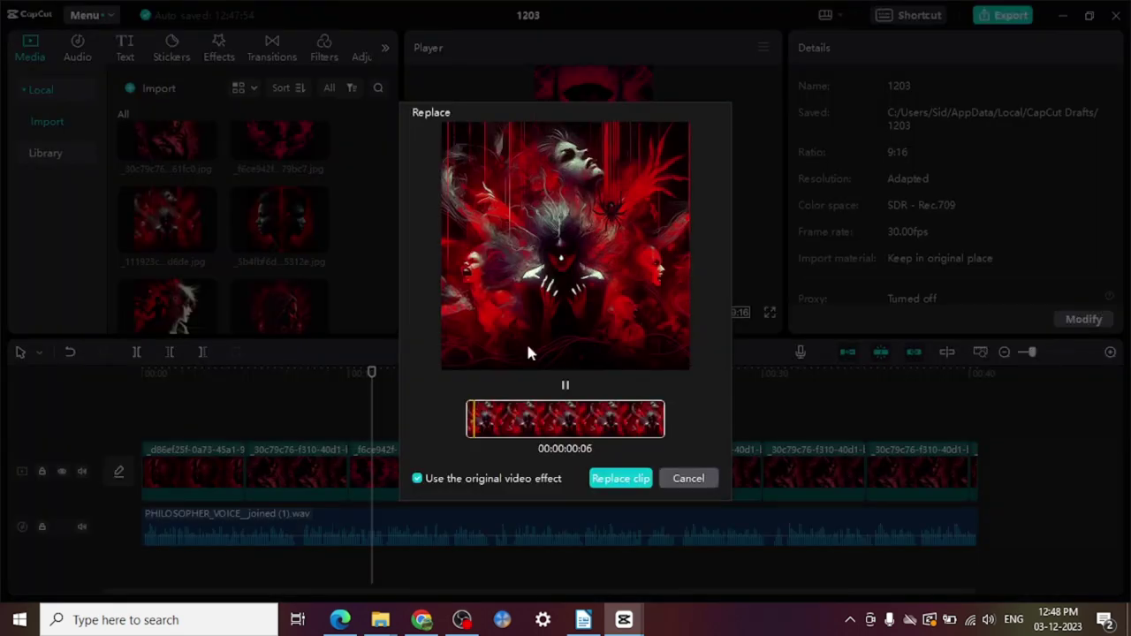
left_click(629, 487)
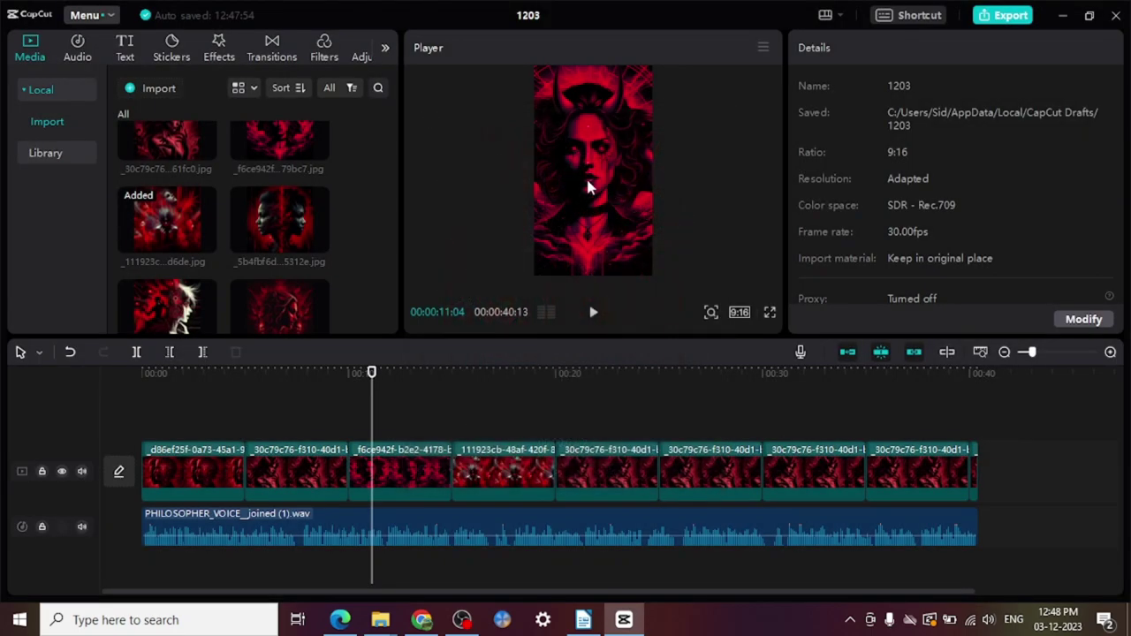
left_click(496, 374)
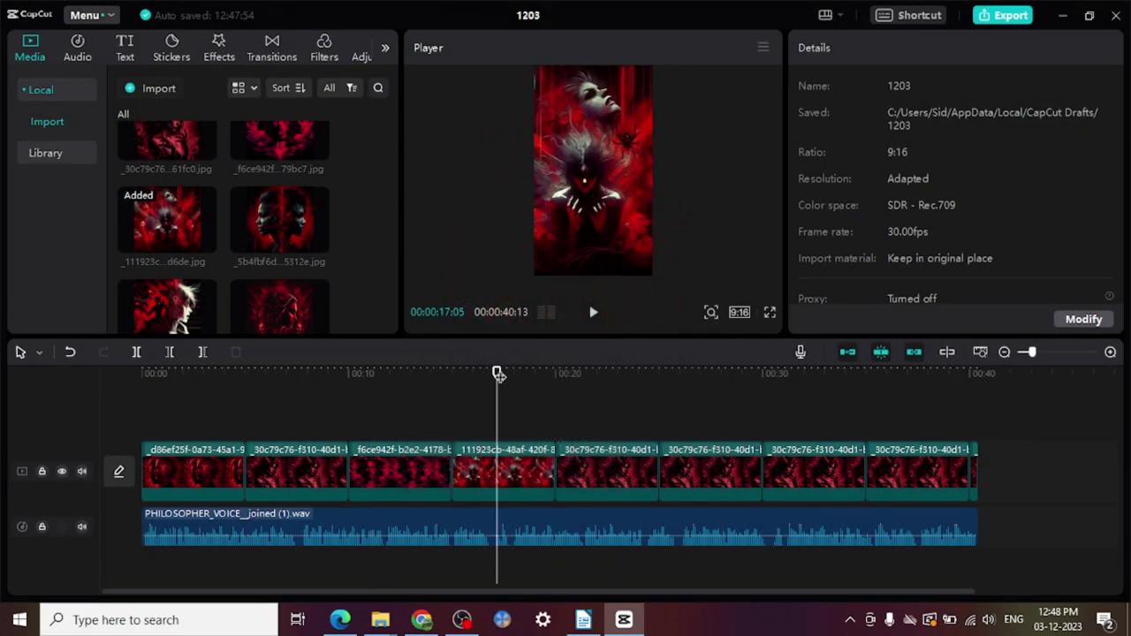
left_click(623, 157)
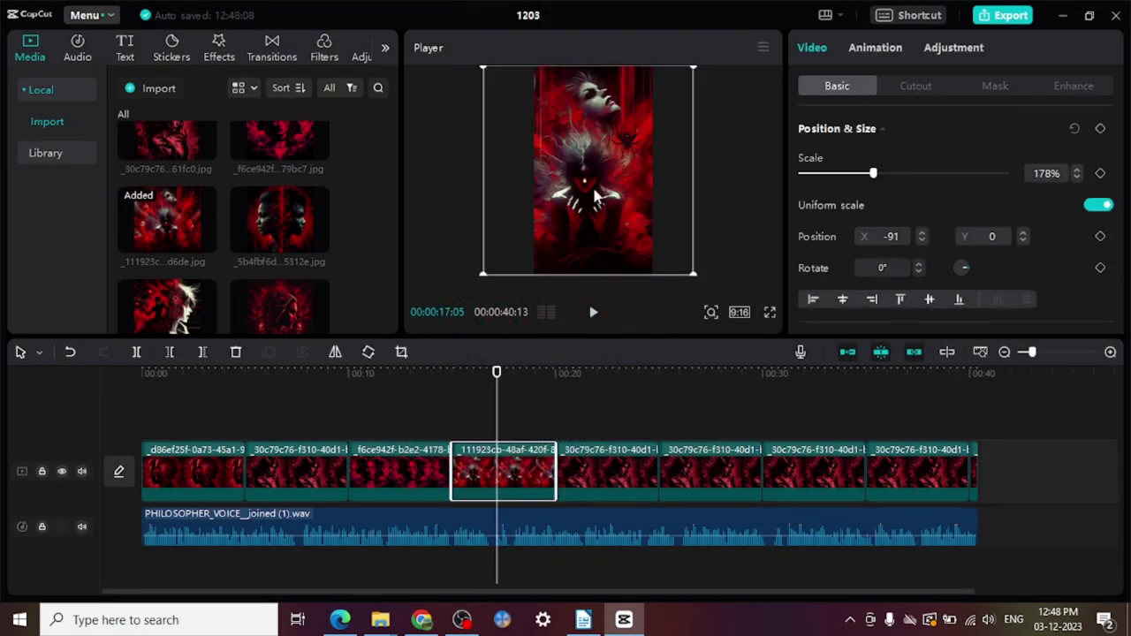
left_click_drag(596, 194, 563, 237)
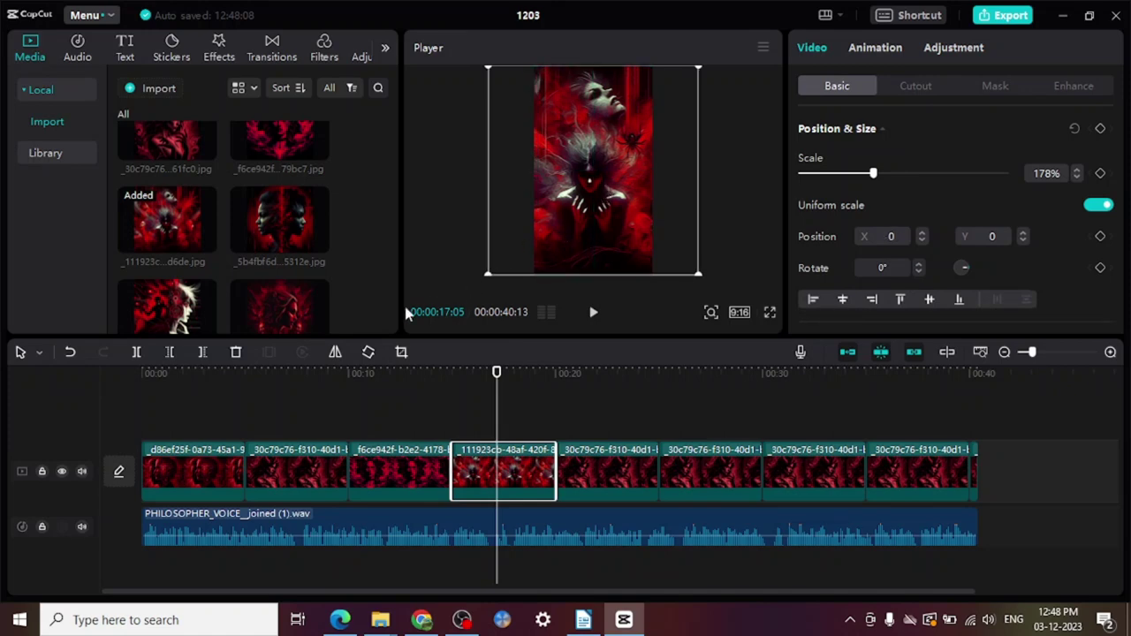
- Replace the fifth clip with the _5b4fbf6d…5312e.jpg image, keeping the original video effect
left_click(528, 369)
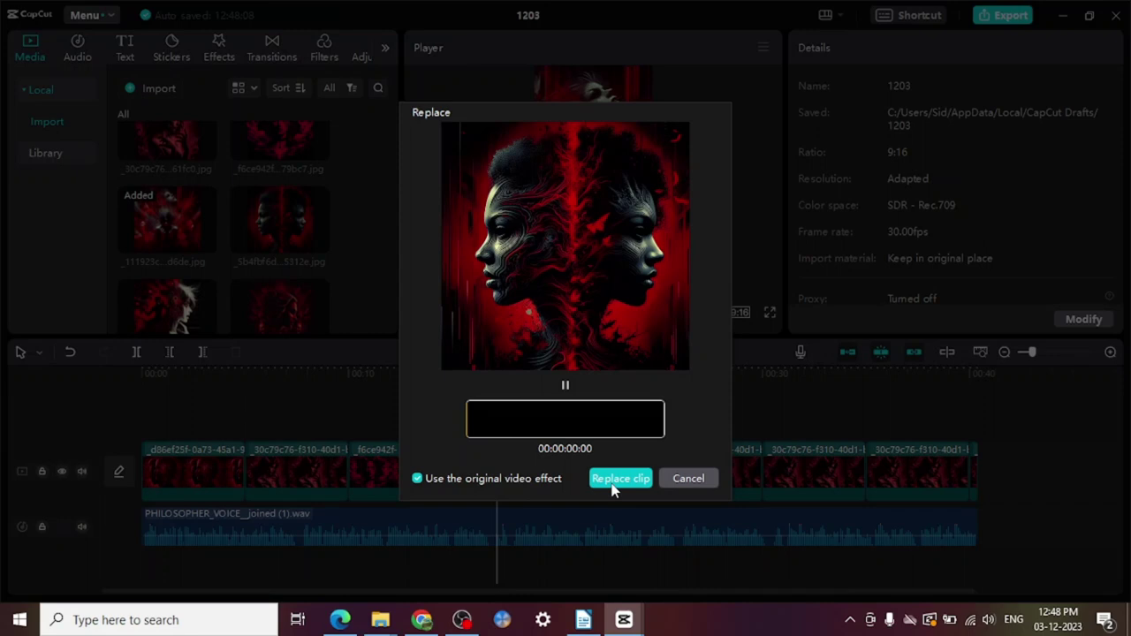
left_click(613, 481)
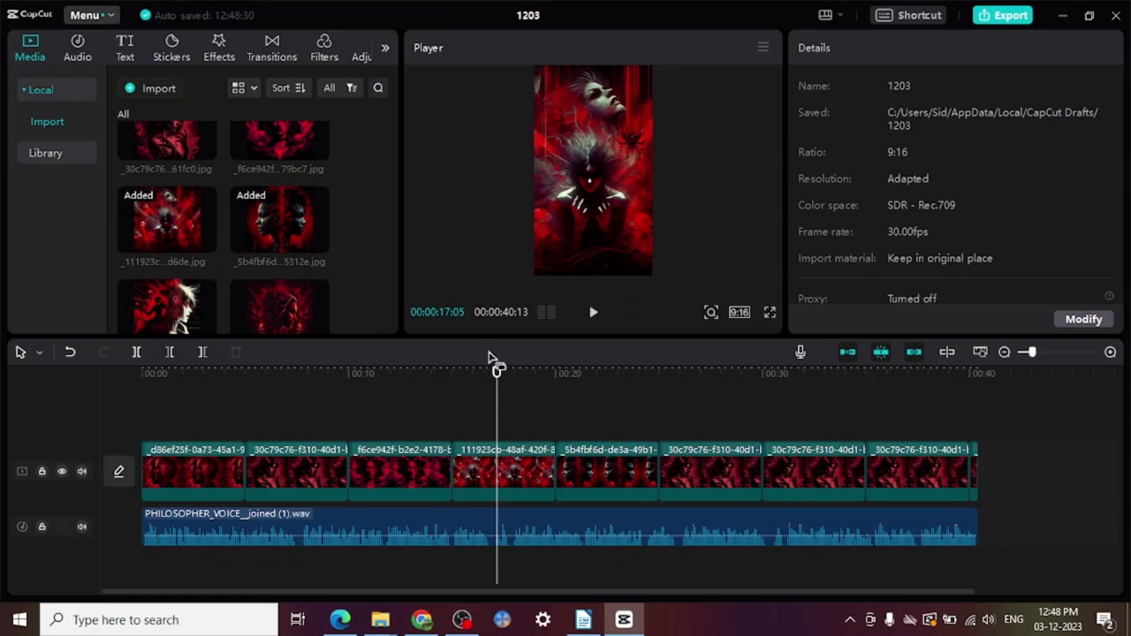
- Replace the sixth clip with the _7a4f942b image of the white-haired profile and shift it in the frame to X about -838
left_click_drag(159, 293, 688, 462)
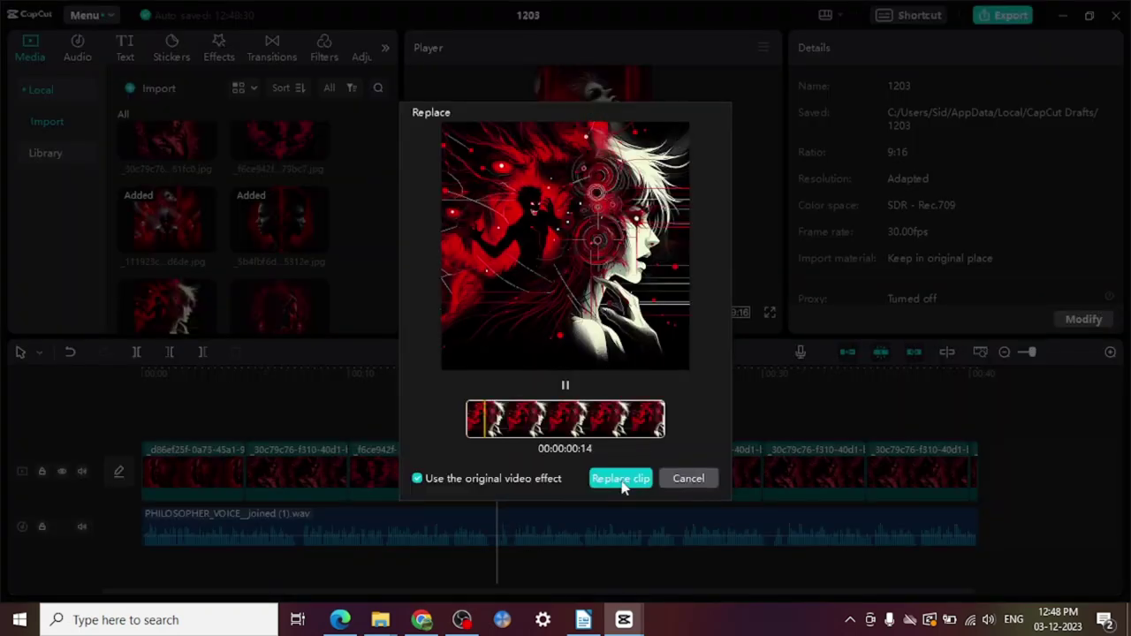
left_click(621, 480)
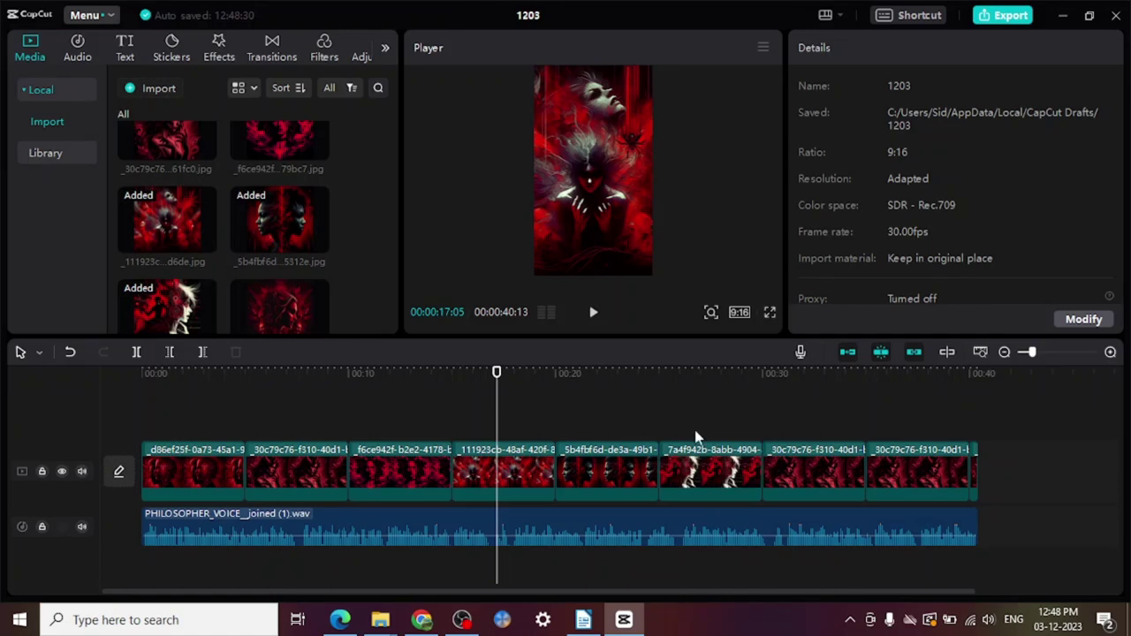
left_click(699, 376)
left_click_drag(621, 180, 573, 170)
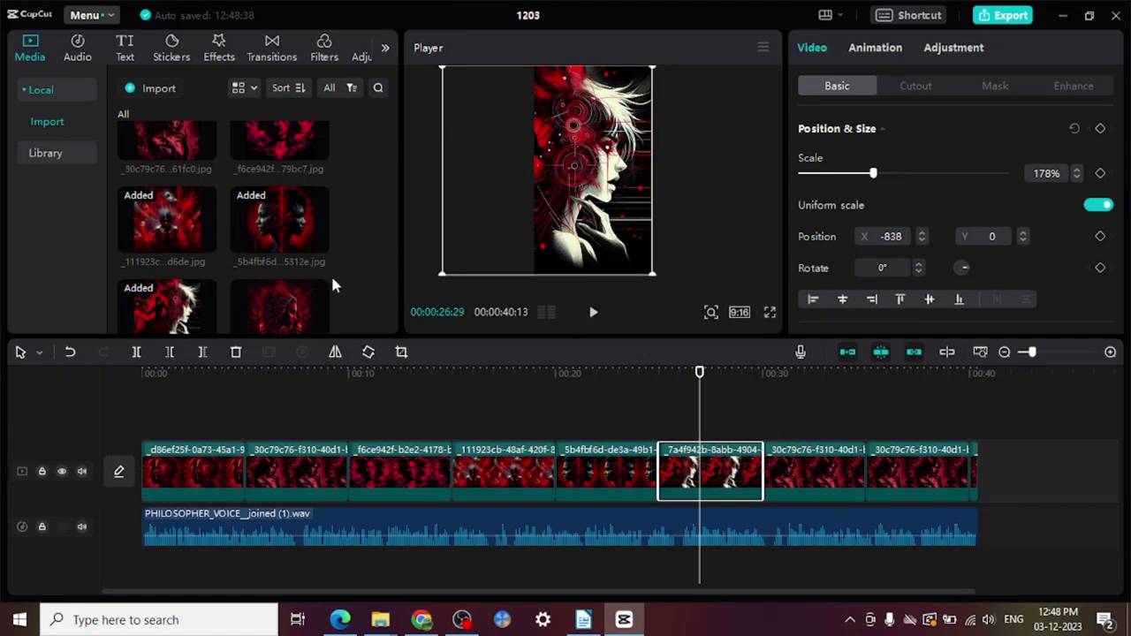
- Replace the seventh clip with the _6328cac…76e8.jpg image, keeping the original video effect, and check it in the preview
left_click_drag(395, 221, 390, 256)
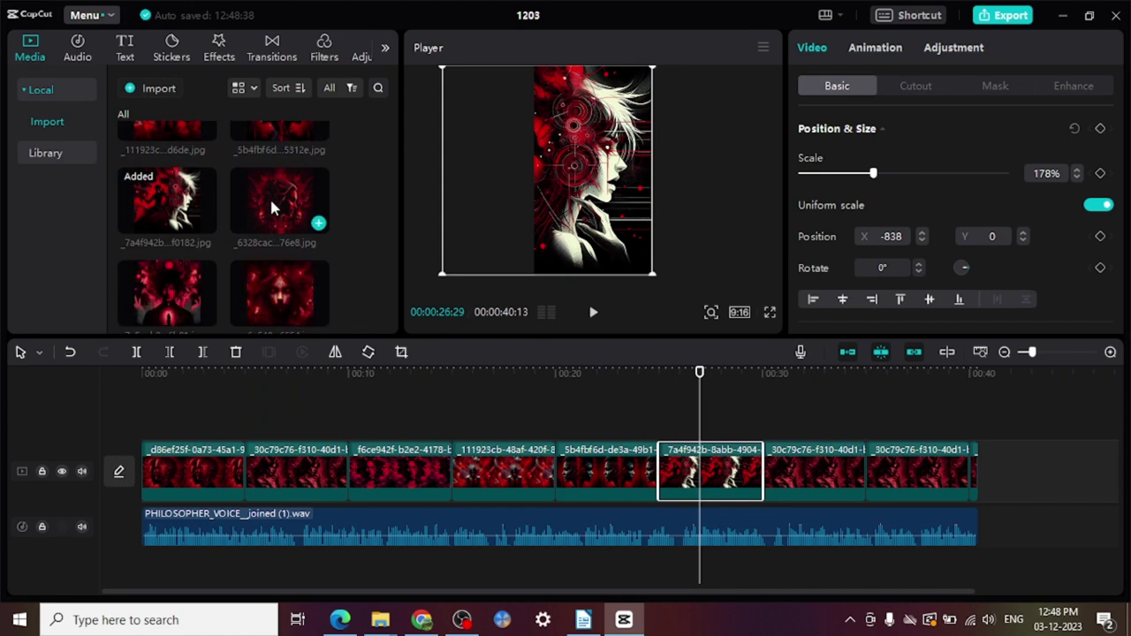
left_click_drag(273, 194, 793, 479)
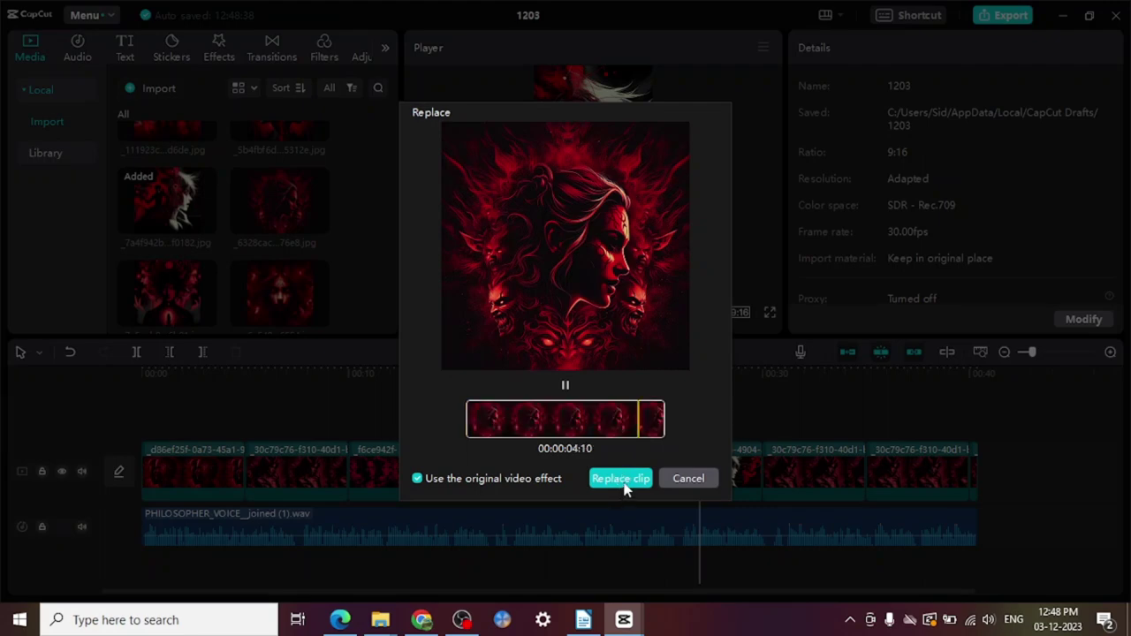
left_click(621, 478)
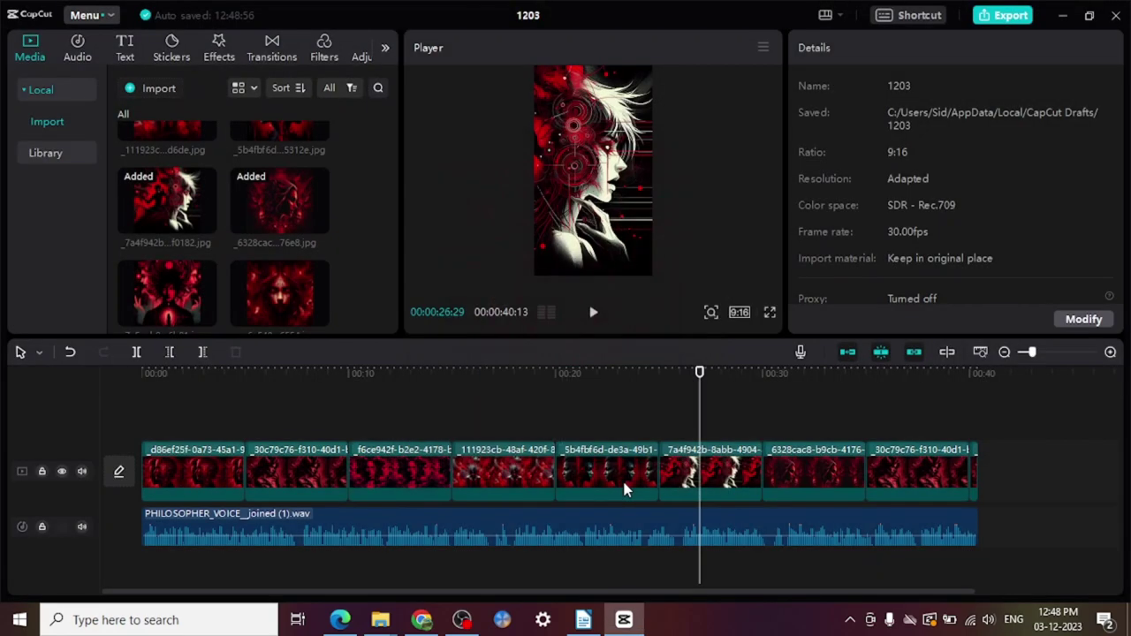
left_click(814, 378)
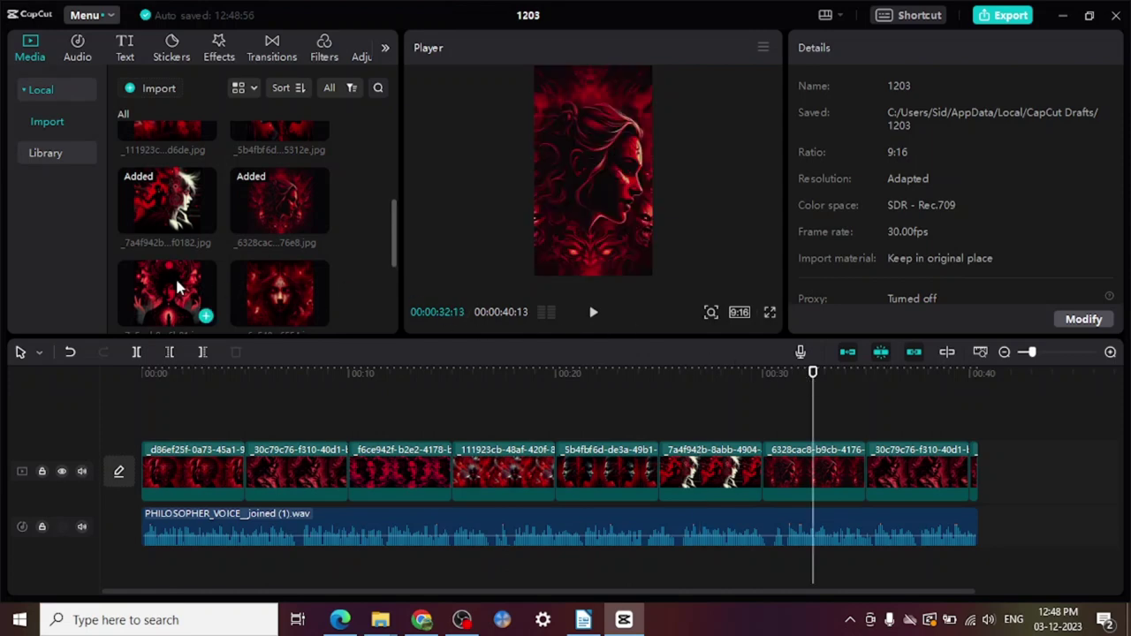
- Replace the eighth clip with the _7a5eeb9f image of the dark figure with raised hands and check its framing
left_click_drag(199, 305, 886, 454)
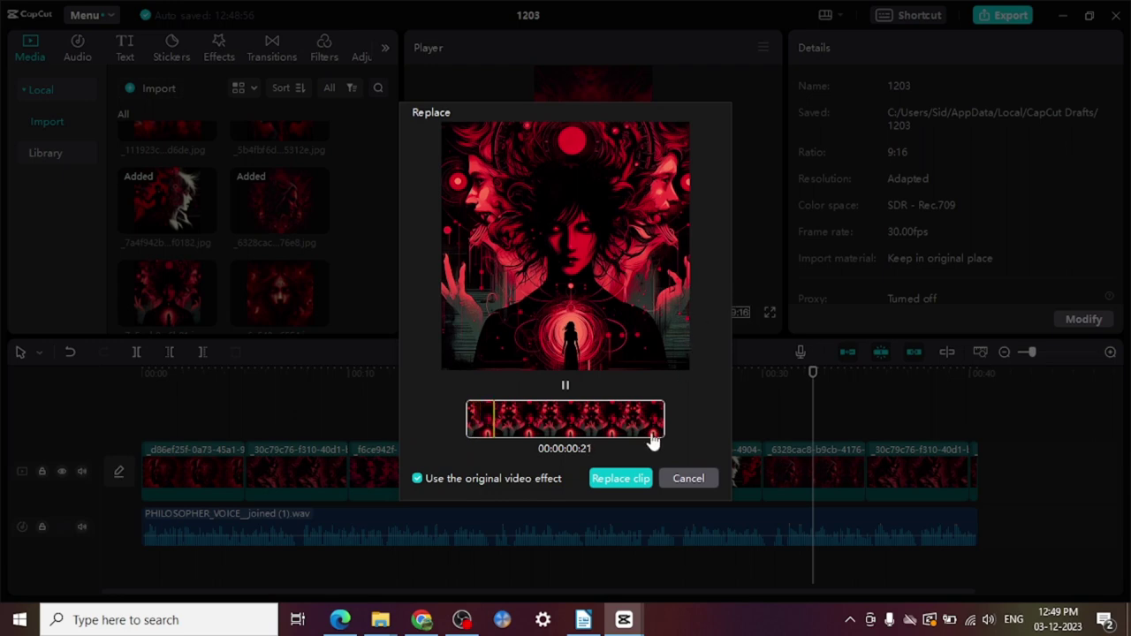
left_click(621, 482)
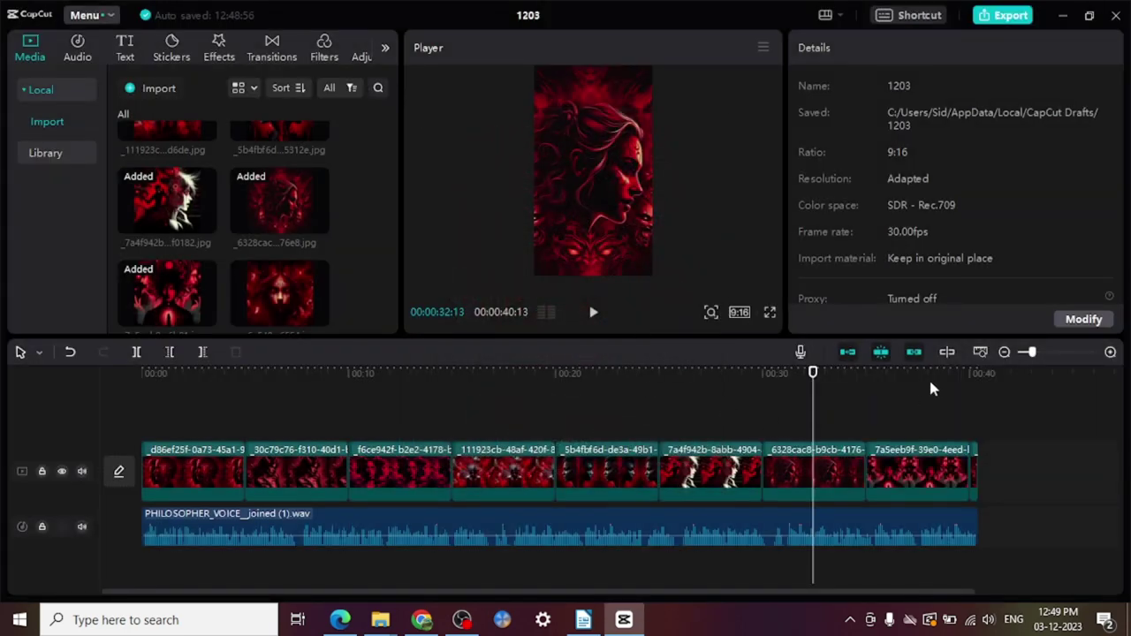
left_click(915, 377)
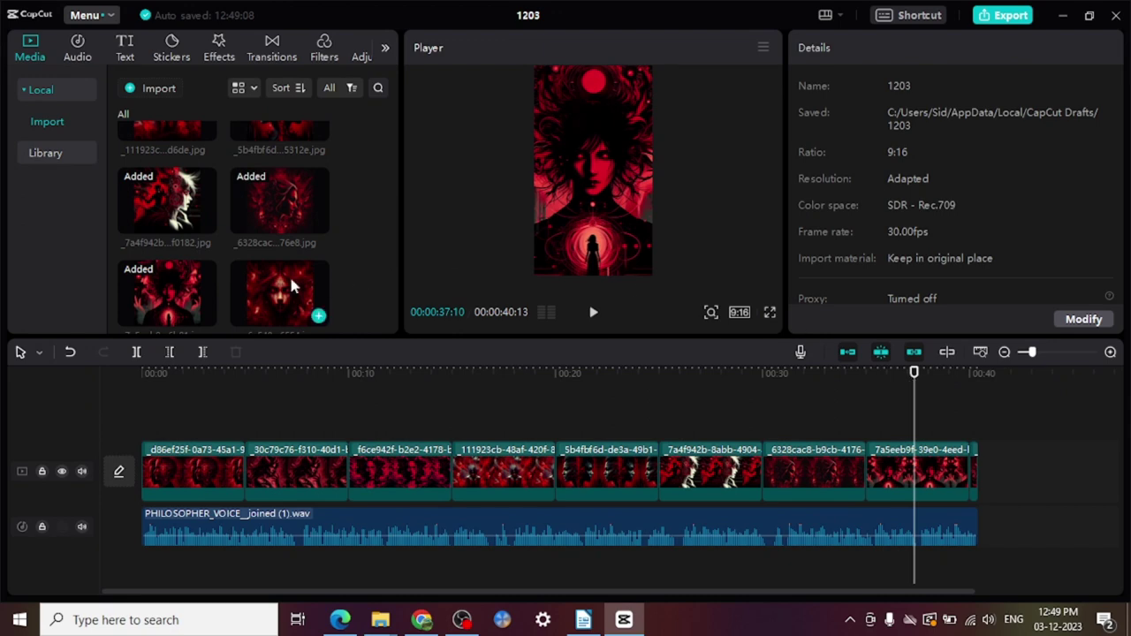
- Replace the short last clip with the _ce6a5404 image of the red-eyed face and return to the start of the timeline
left_click_drag(292, 285, 967, 474)
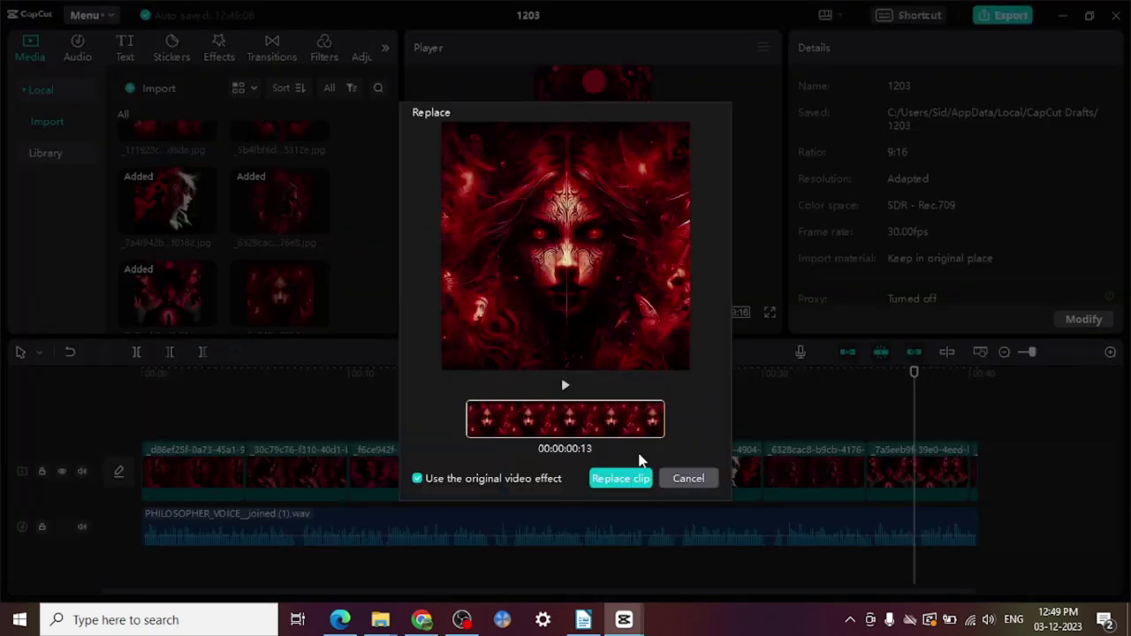
left_click(639, 478)
left_click(972, 376)
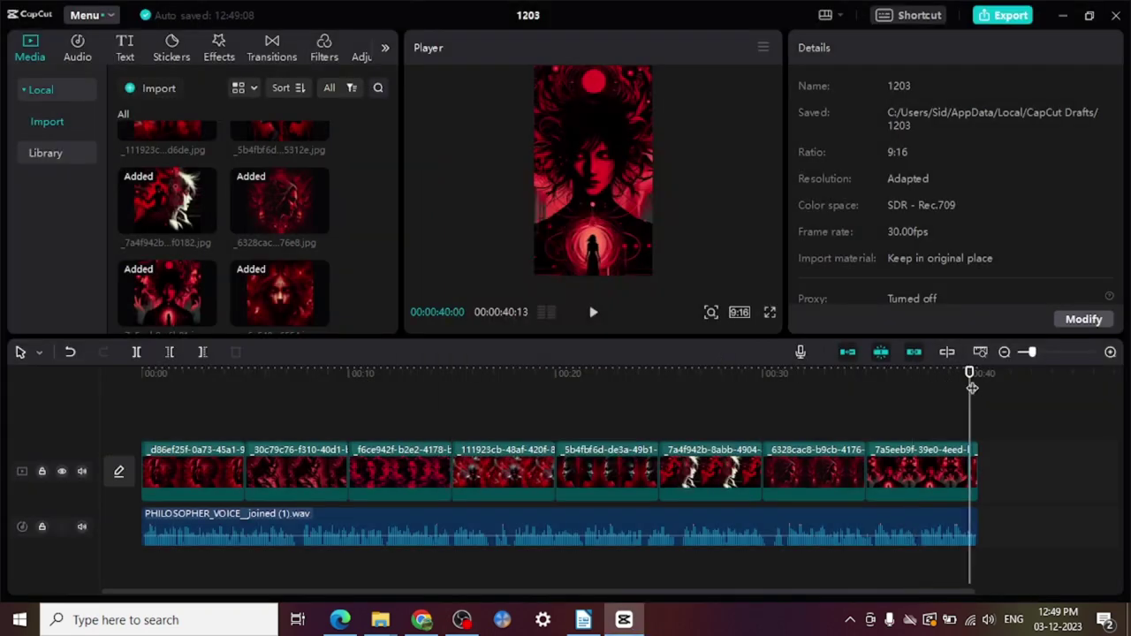
left_click_drag(972, 387, 130, 387)
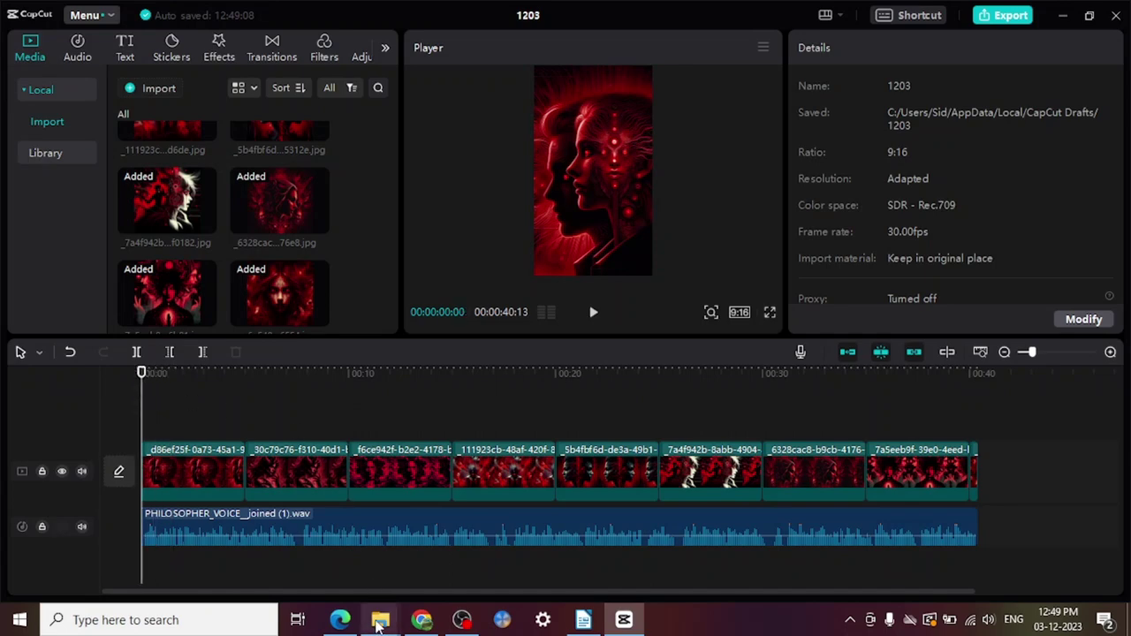
- Add dark-ambient-126122.mp3 from the Music folder beneath the narration, lower its volume to -20.5 dB and listen to the mix
mouse_move(378, 624)
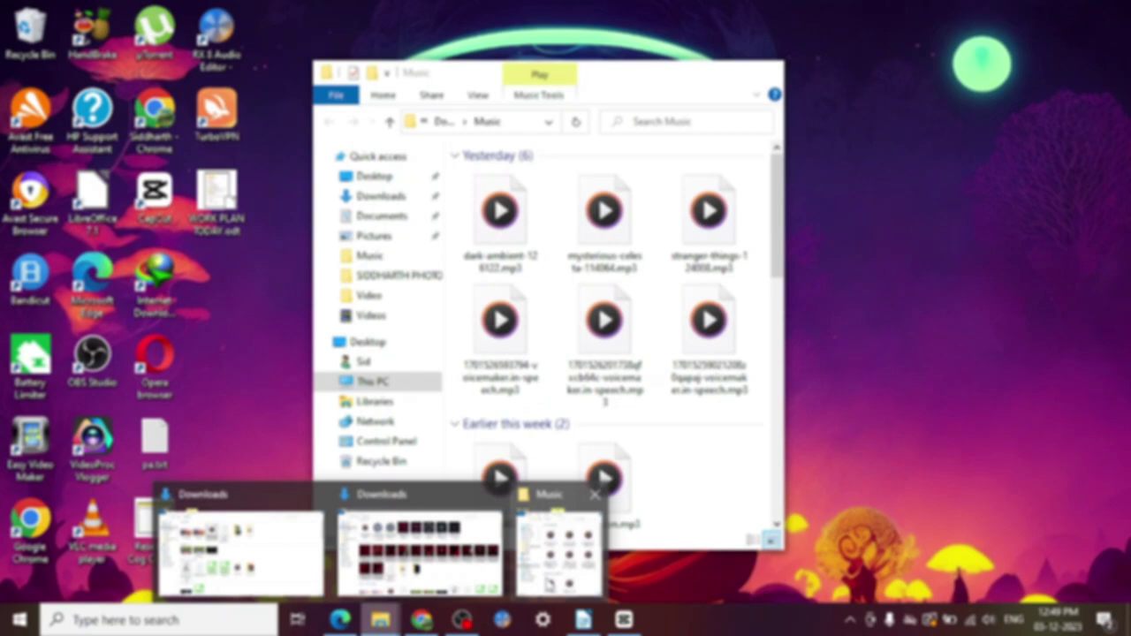
left_click(551, 566)
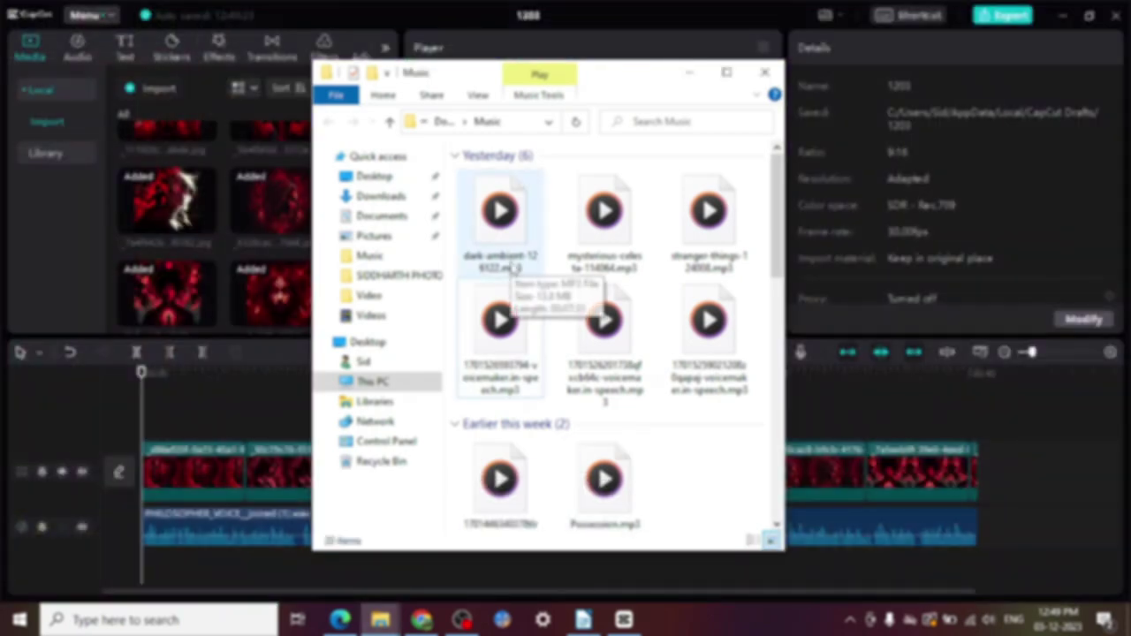
left_click_drag(511, 265, 176, 554)
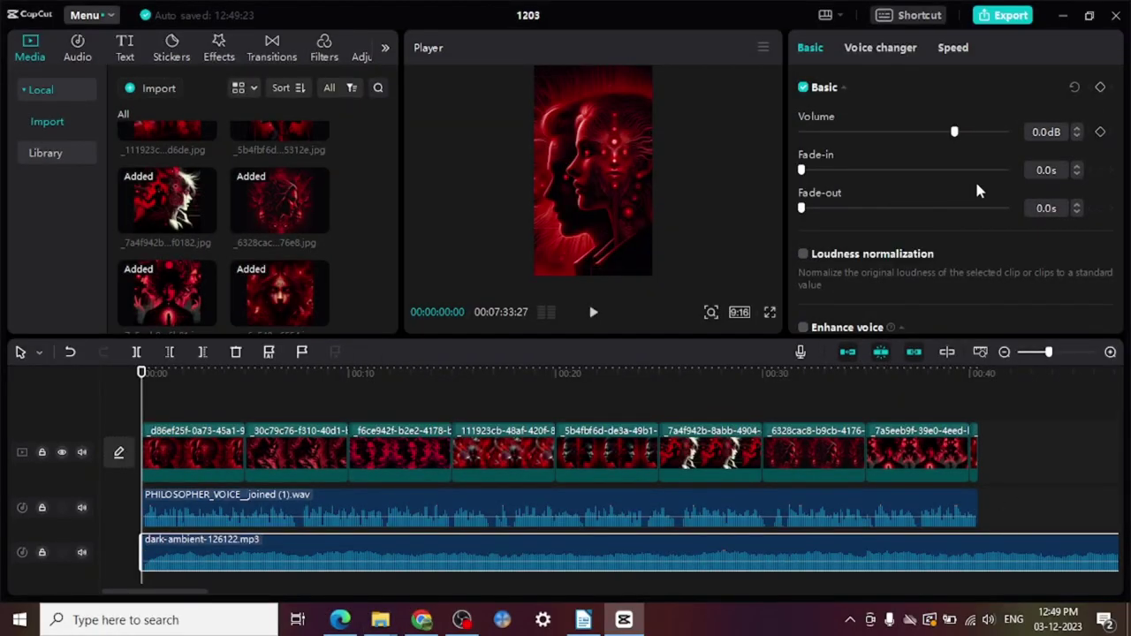
left_click_drag(943, 134, 908, 144)
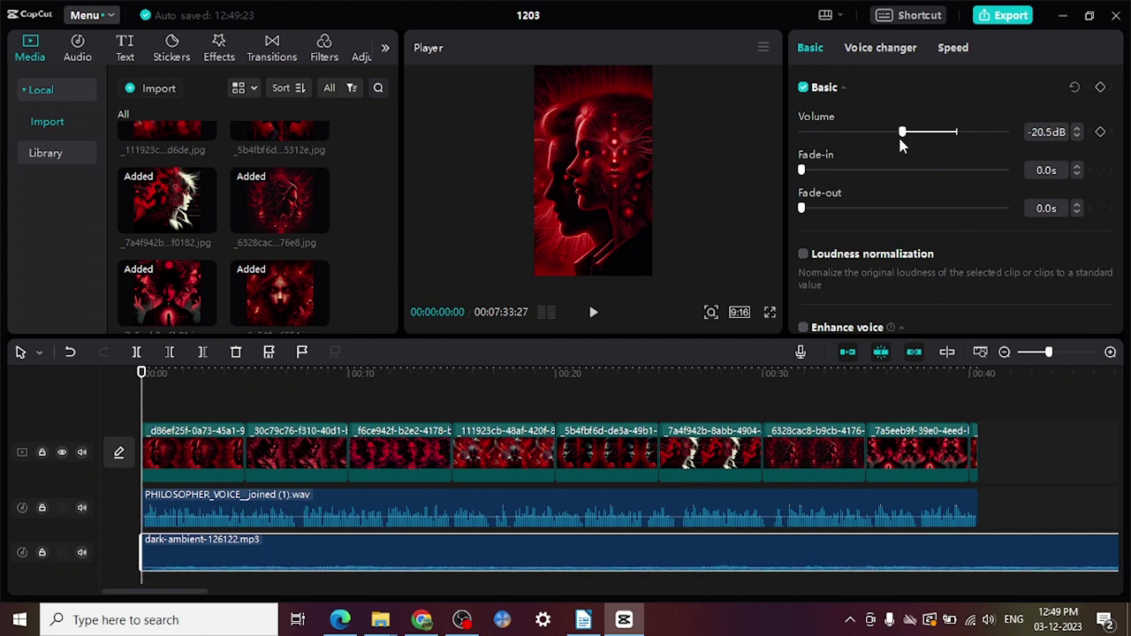
key("space")
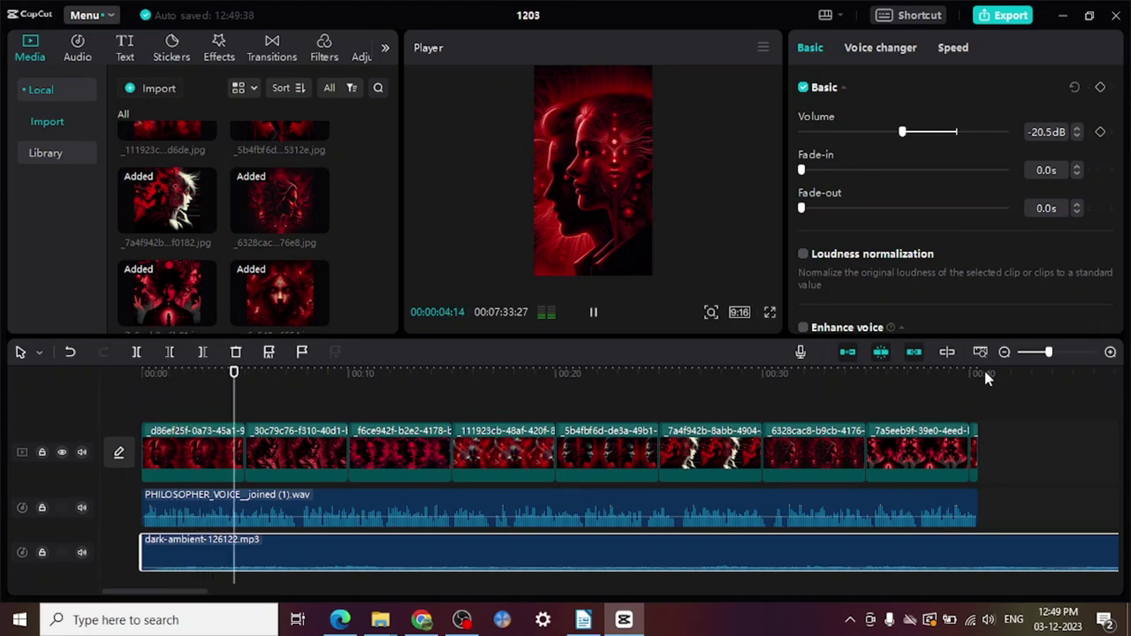
key("space")
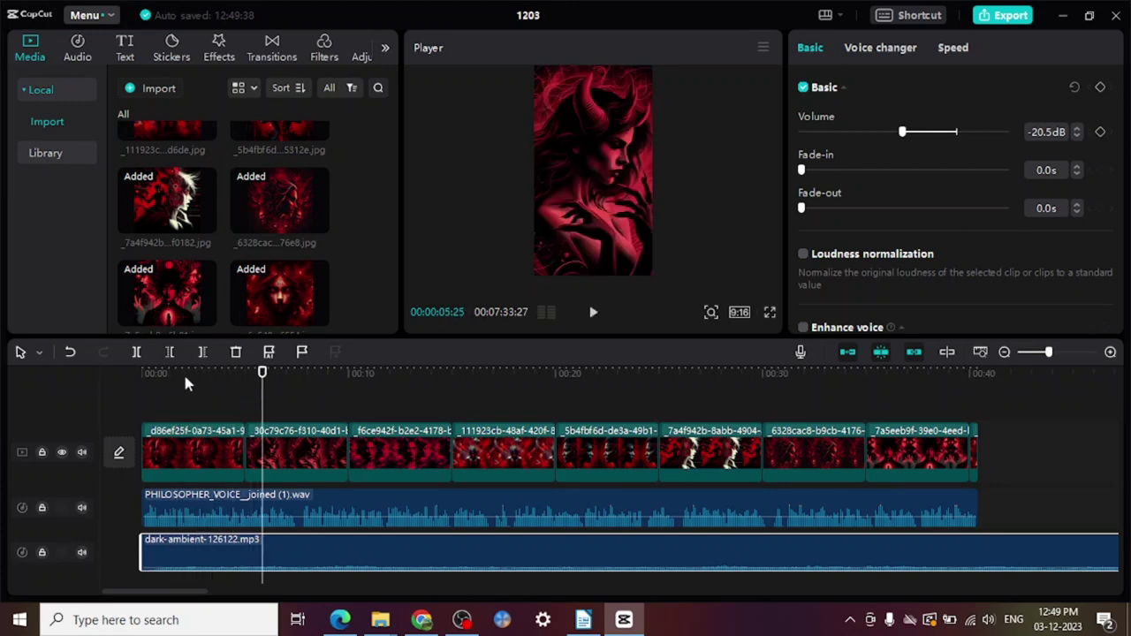
- Cut the first image clip at 00:00:03:14 in time with the narration and delete the remainder
left_click(183, 371)
key("space")
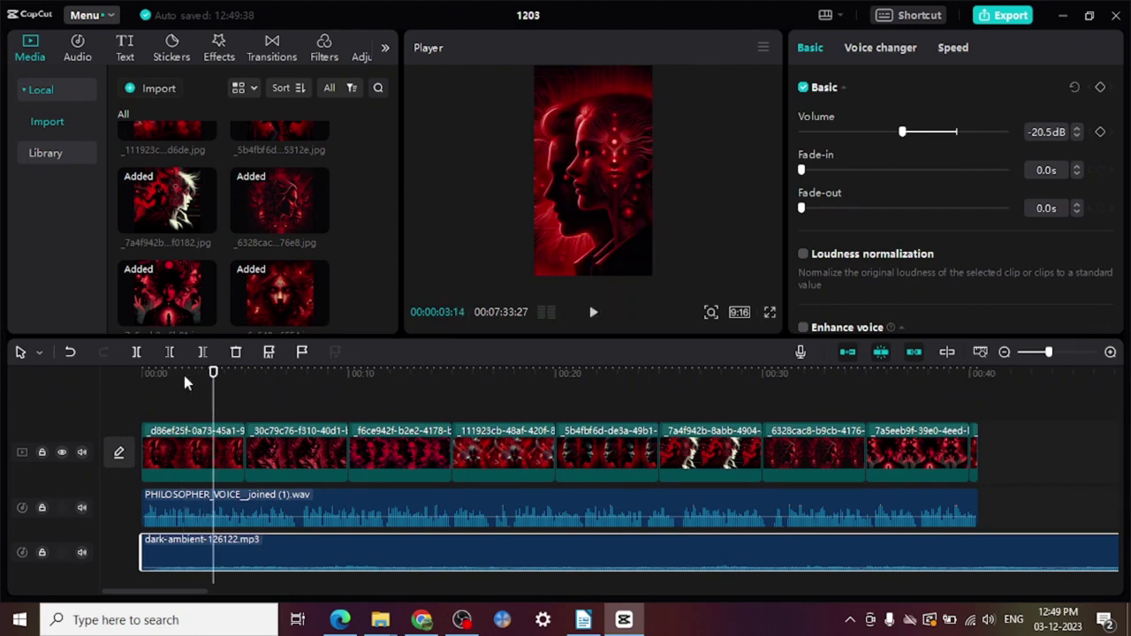
key("ctrl+b")
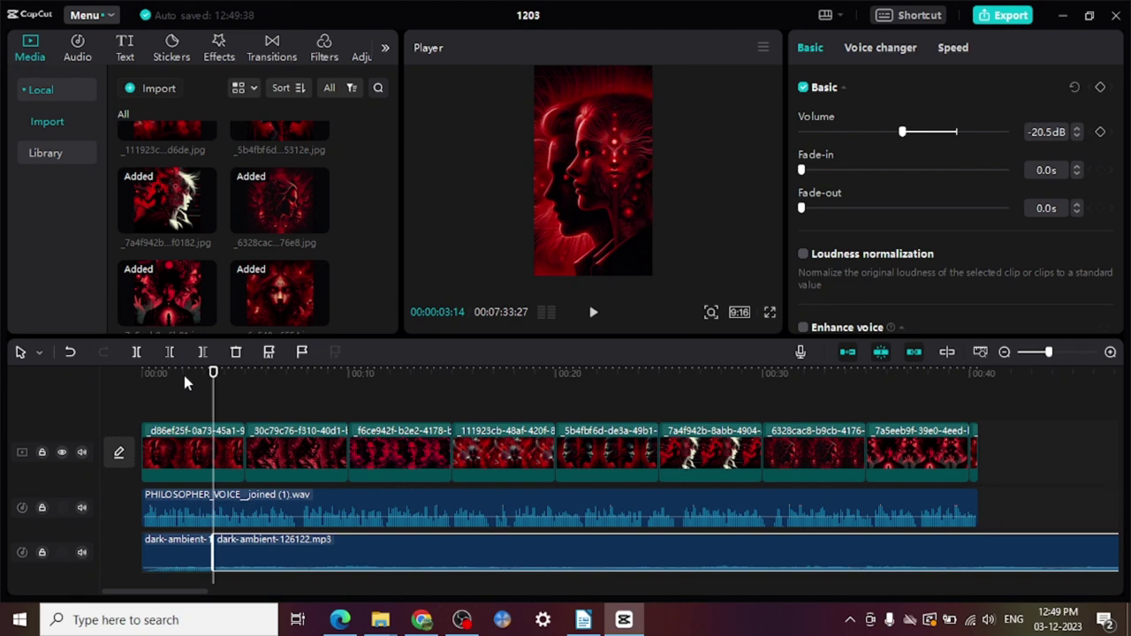
key("ctrl+z")
left_click(188, 442)
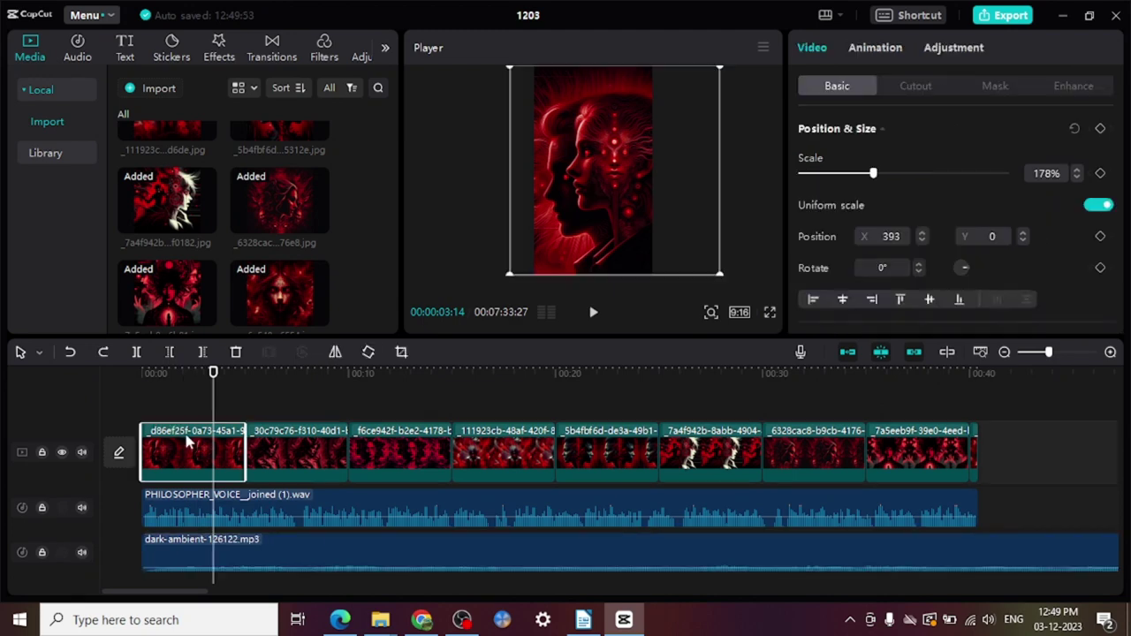
key("ctrl+b")
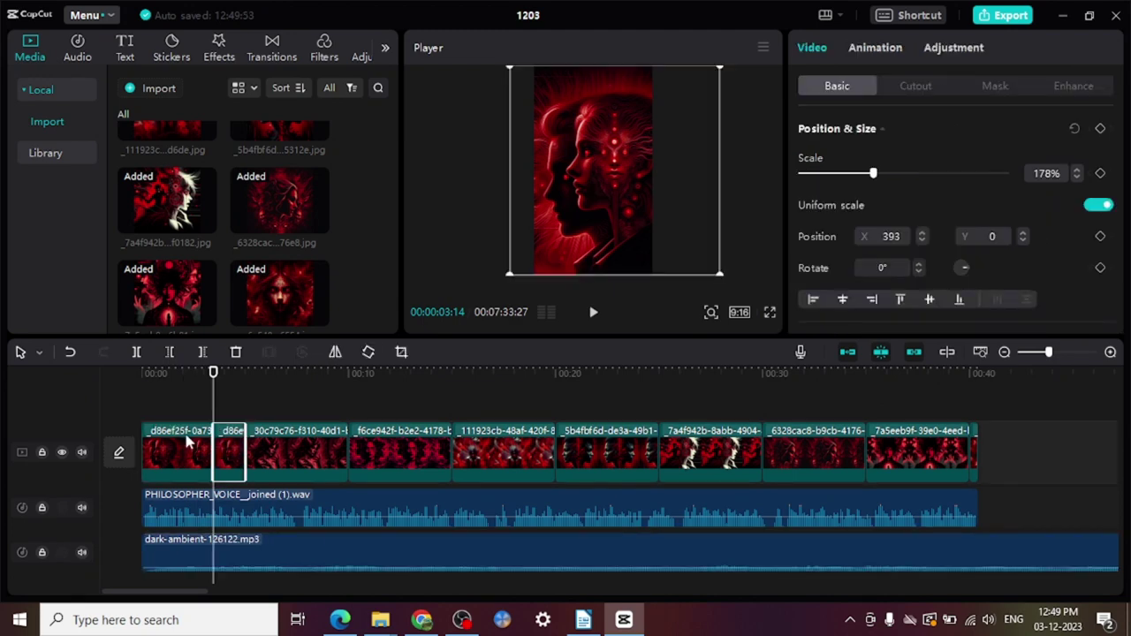
key("Delete")
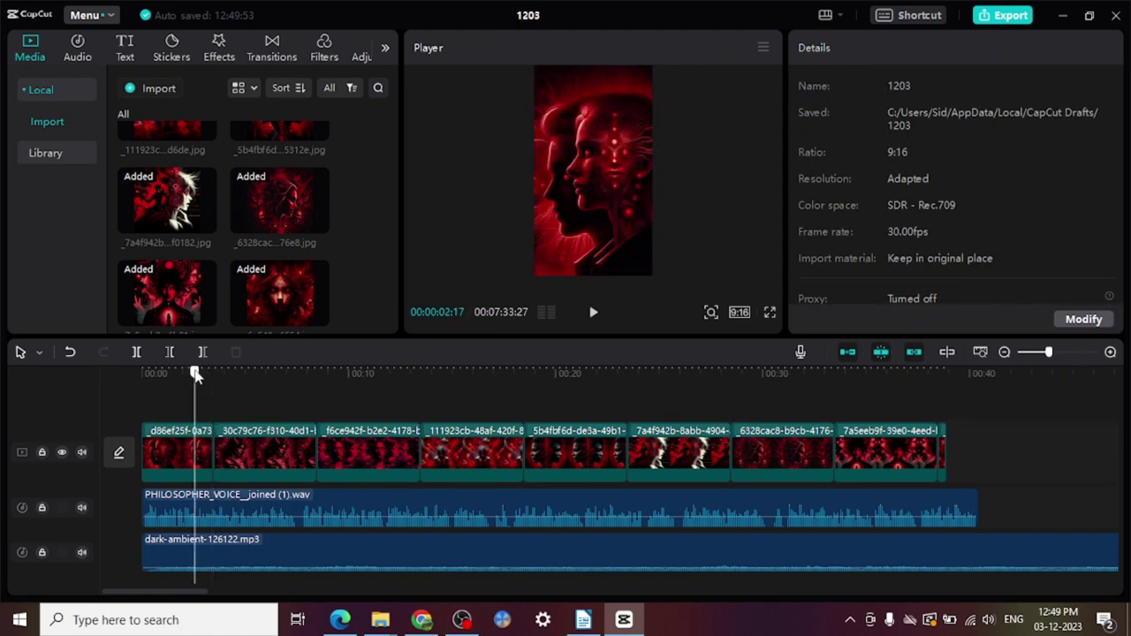
- Play on to 00:00:07:21, split the second image clip there and delete its remainder
key("space")
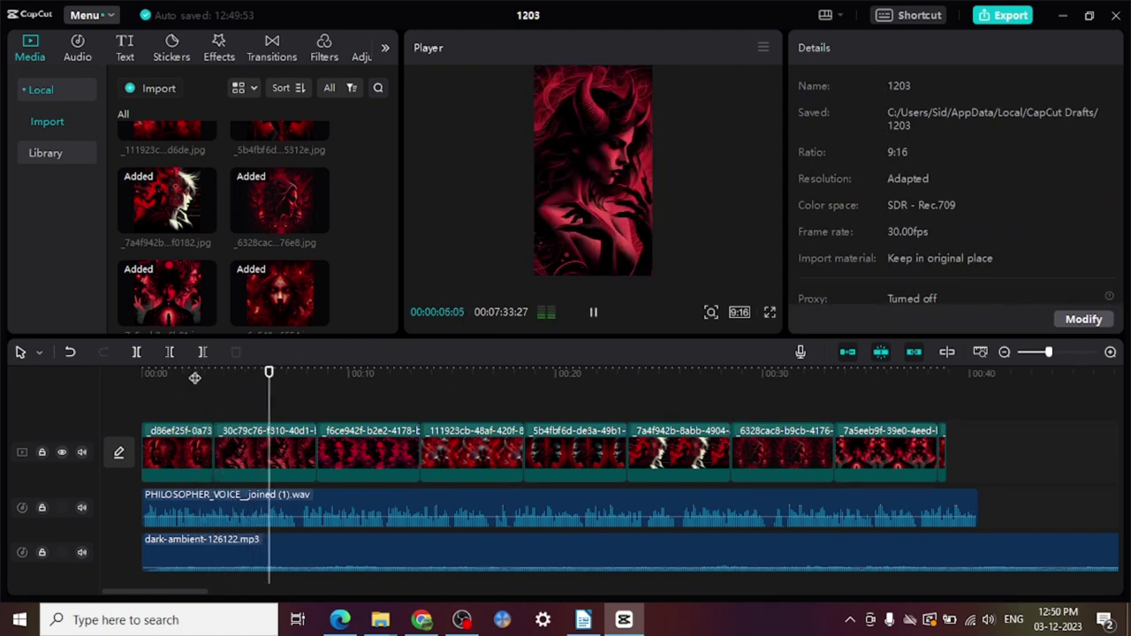
key("space")
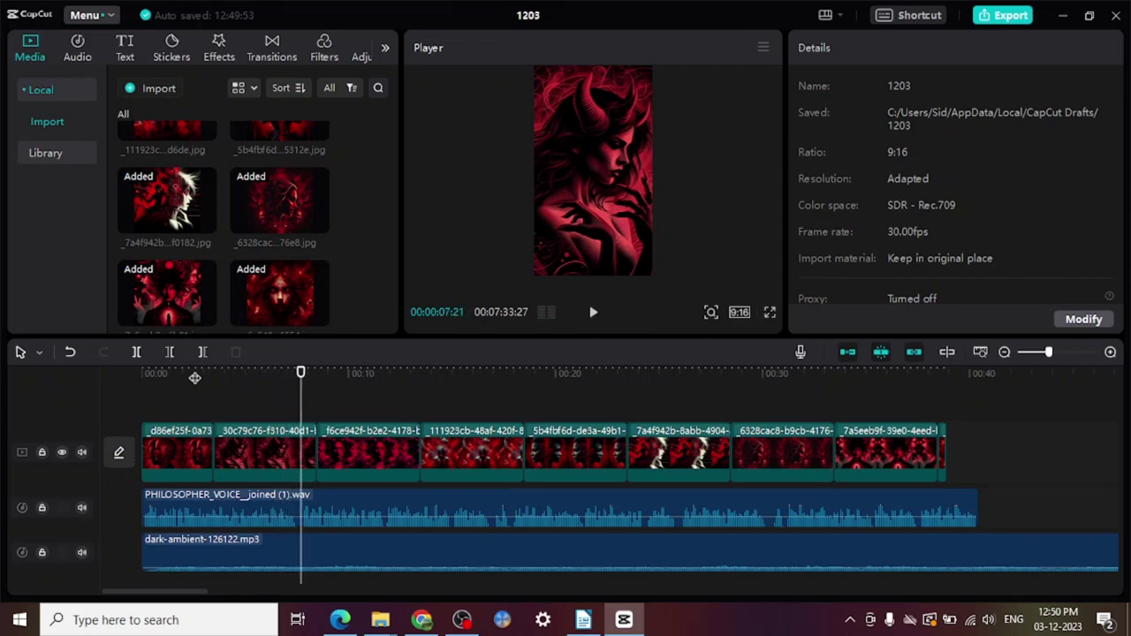
key("ctrl+b")
left_click(307, 449)
key("Delete")
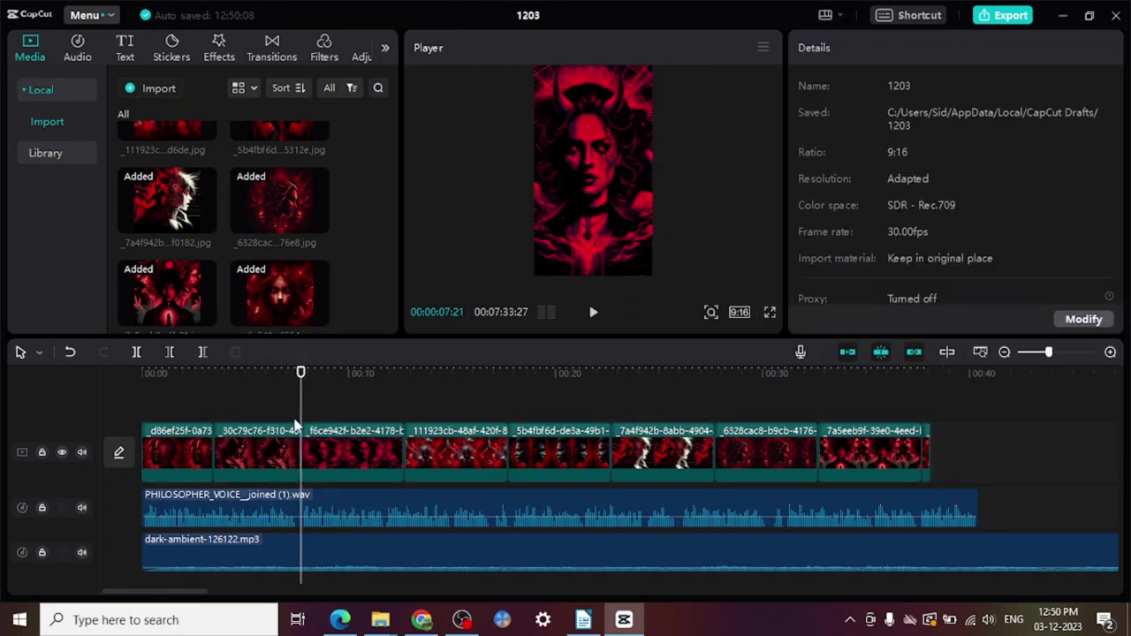
- Play into the third clip and center its image in the frame at X position 0
key("space")
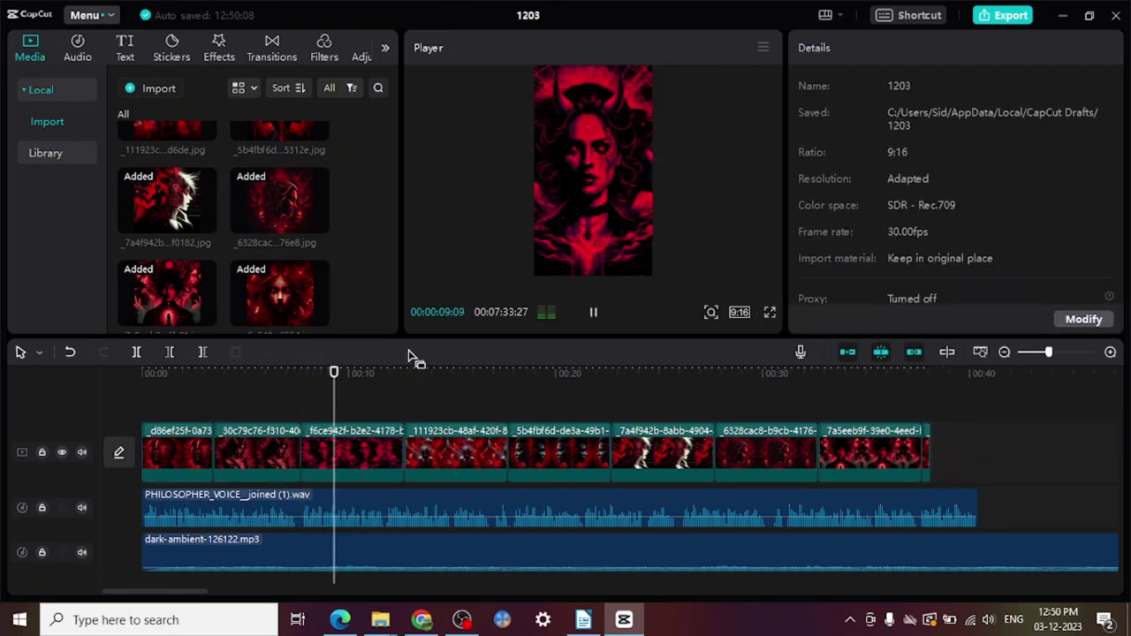
key("space")
left_click(564, 221)
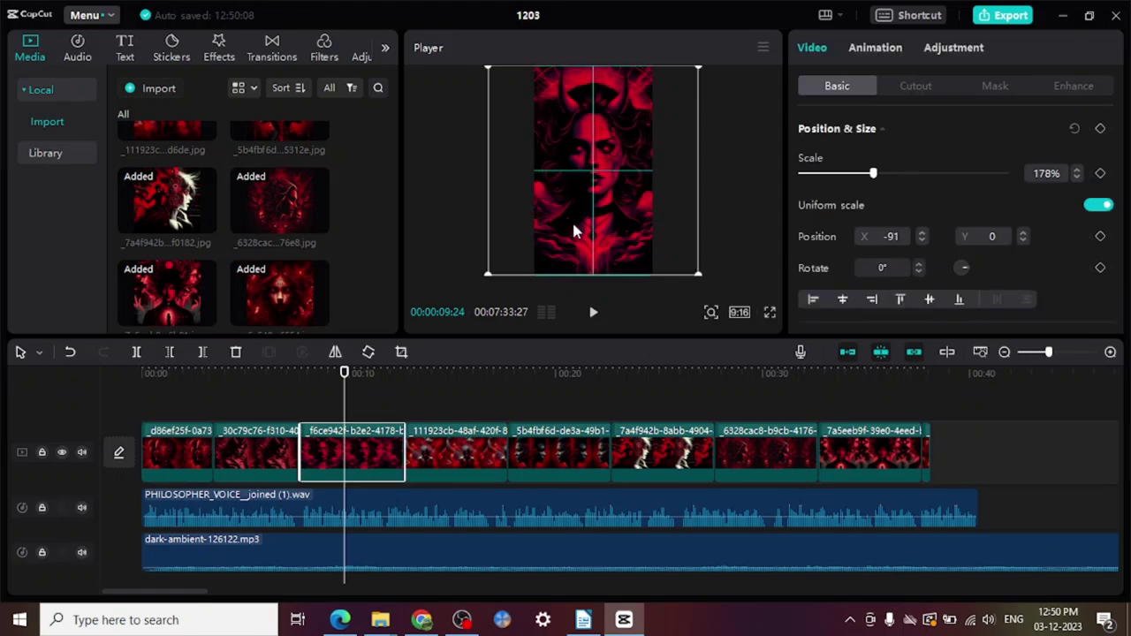
- Play on to the fifth clip and shift its image in the frame to X -838 so one face fills it
key("space")
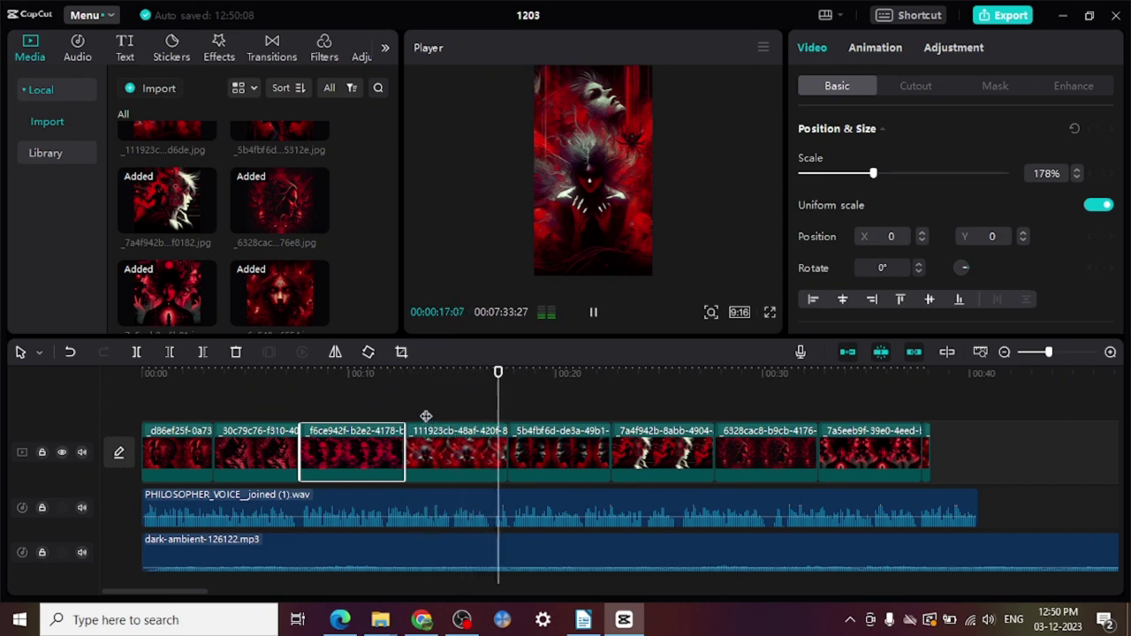
key("space")
left_click(574, 246)
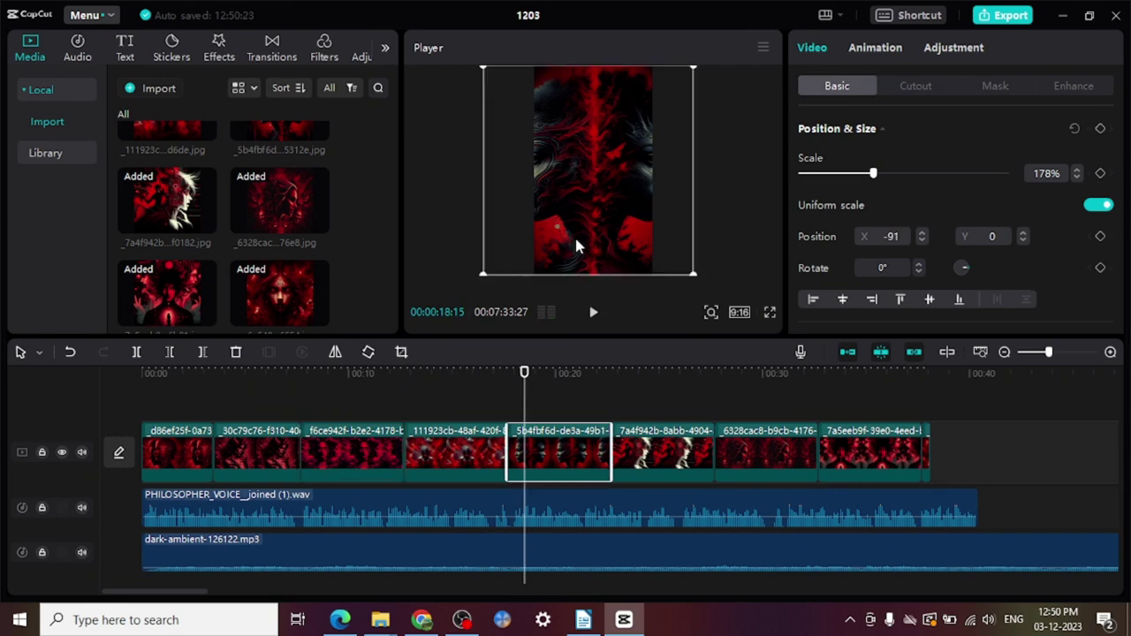
left_click_drag(594, 240, 555, 239)
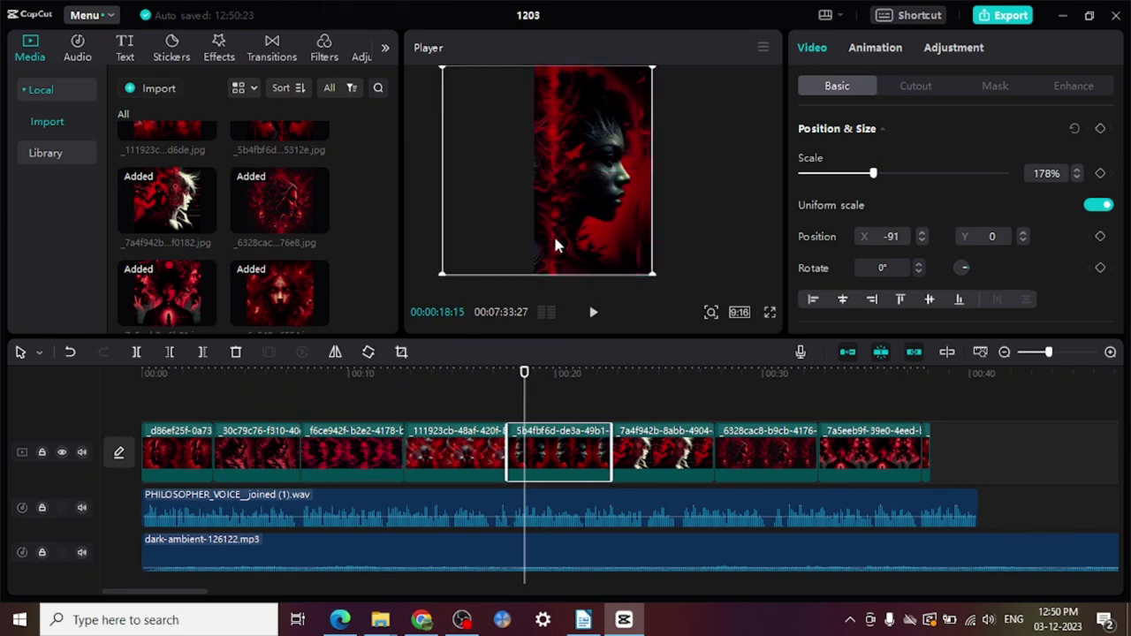
- Split the fifth clip at 00:00:21:11 in time with the narration and delete the part after the cut
key("space")
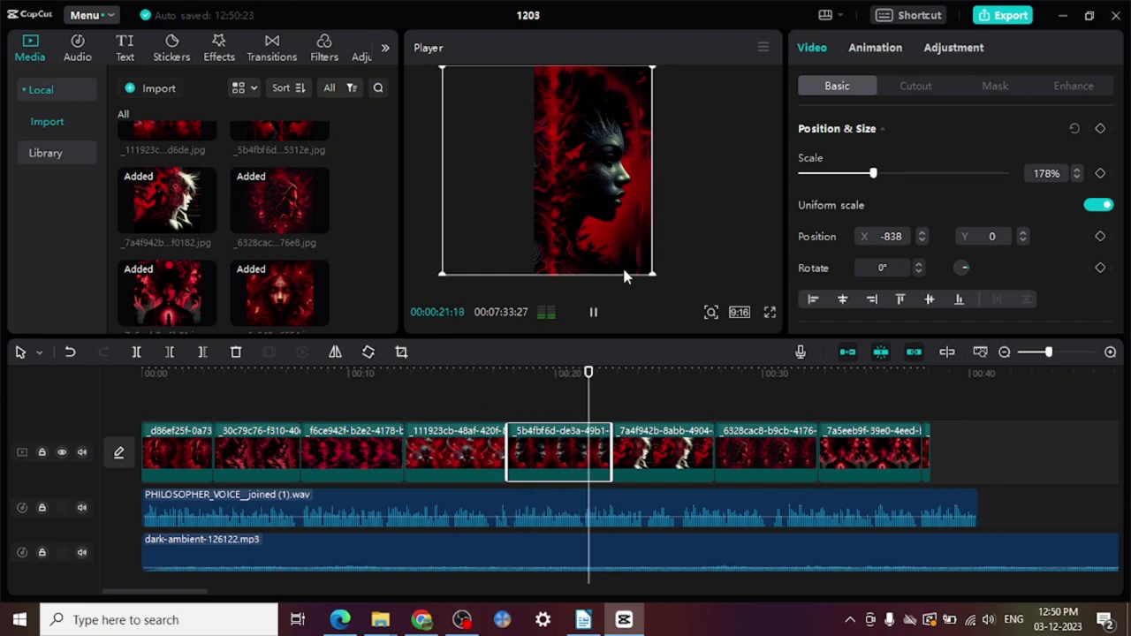
left_click(569, 373)
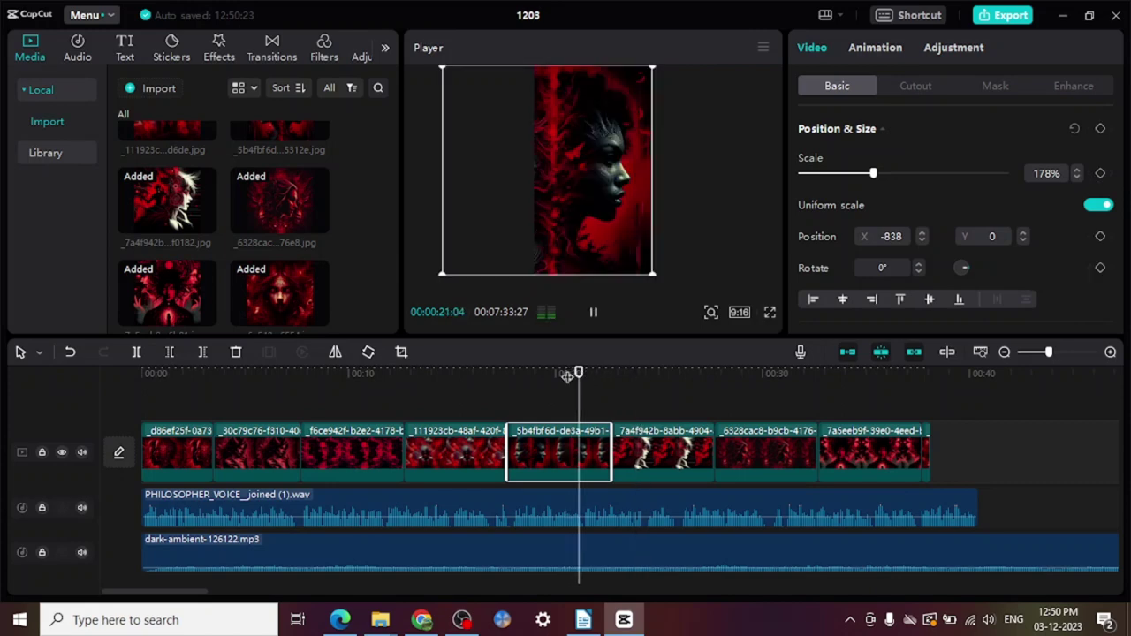
key("space")
key("ctrl+b")
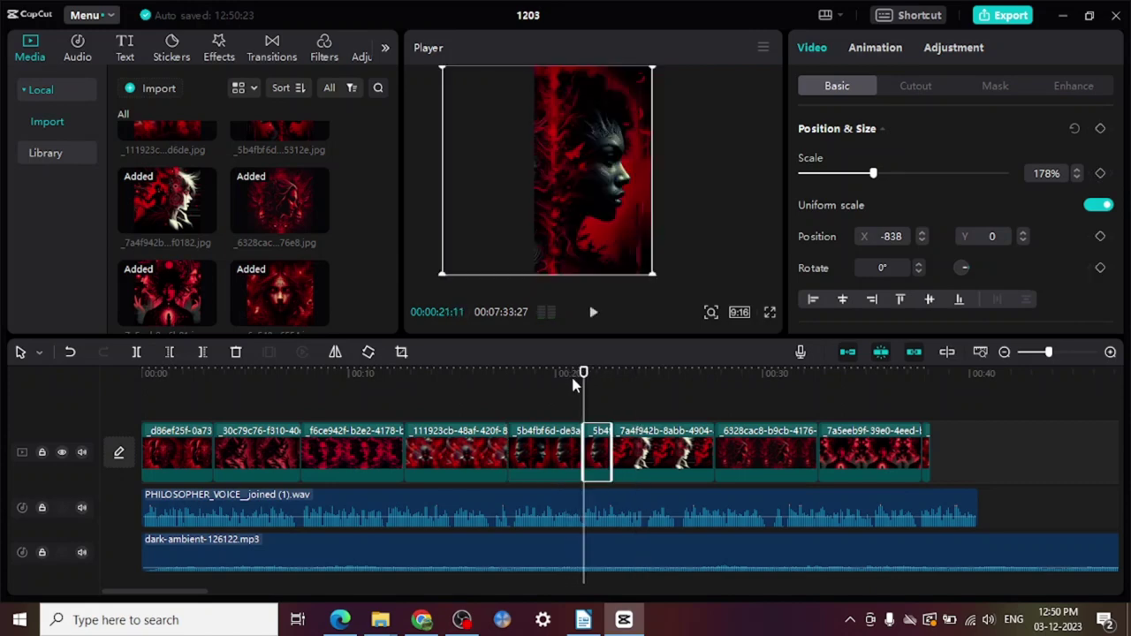
key("Delete")
- Play the remaining clips through and extend the last image clip to the end of the narration
key("space")
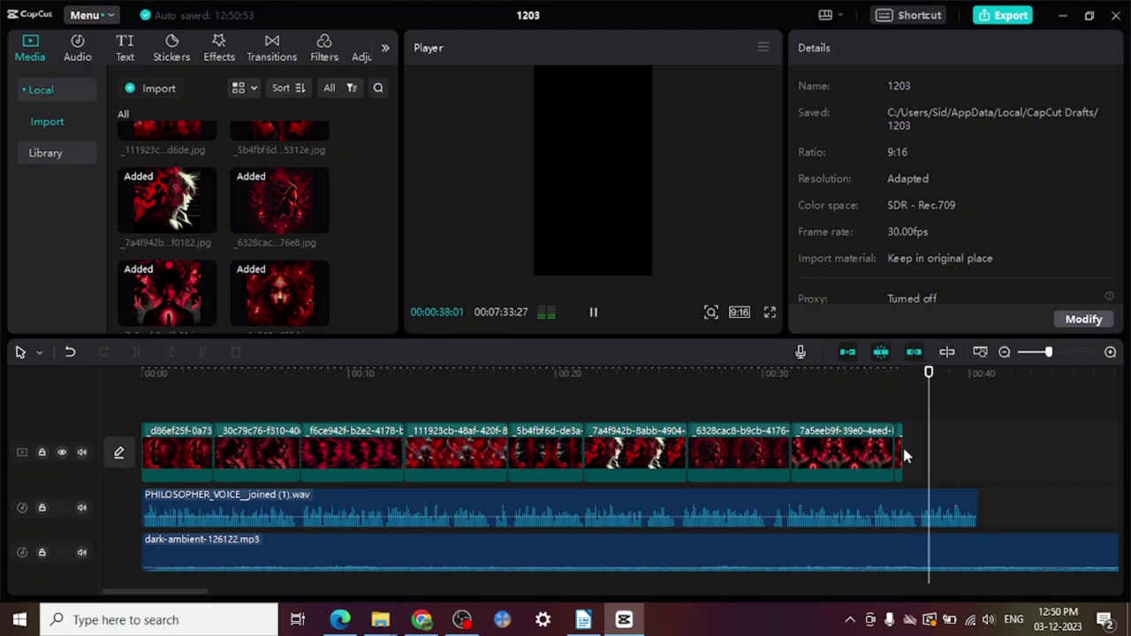
key("space")
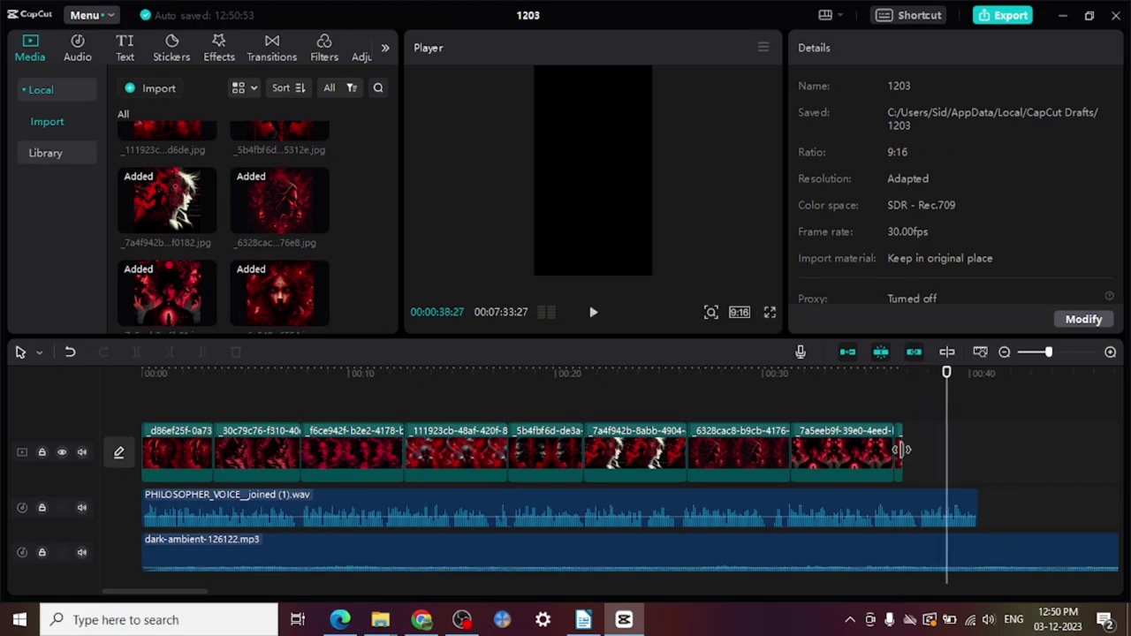
left_click_drag(903, 457, 974, 470)
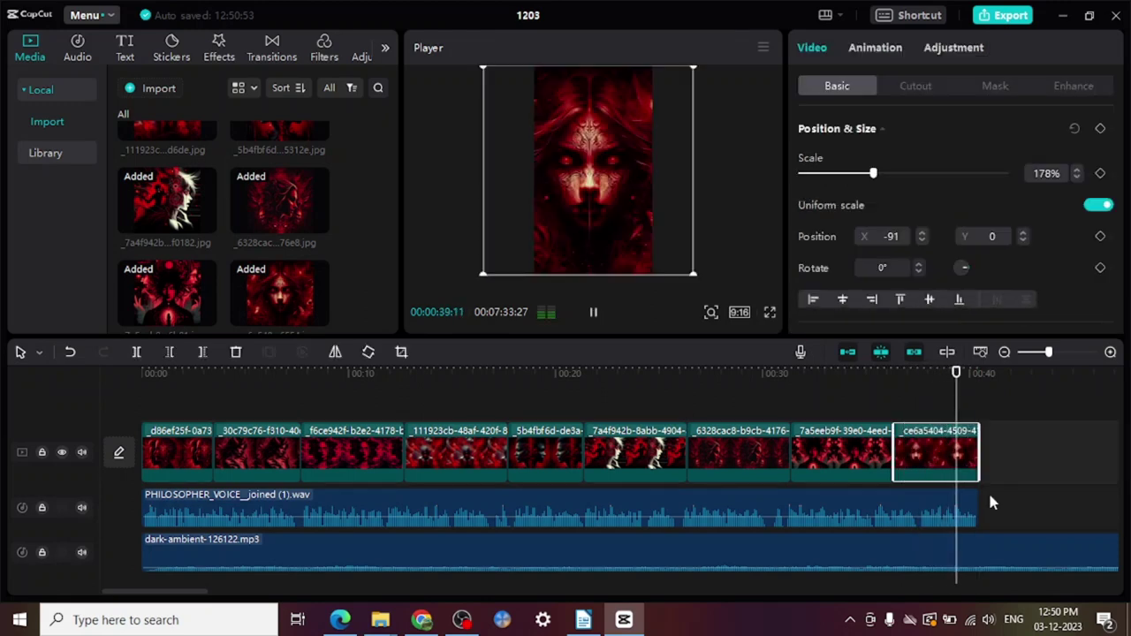
- Extend the last image clip slightly past the narration's end and cut off the background music at the same point, 00:00:40:25
key("space")
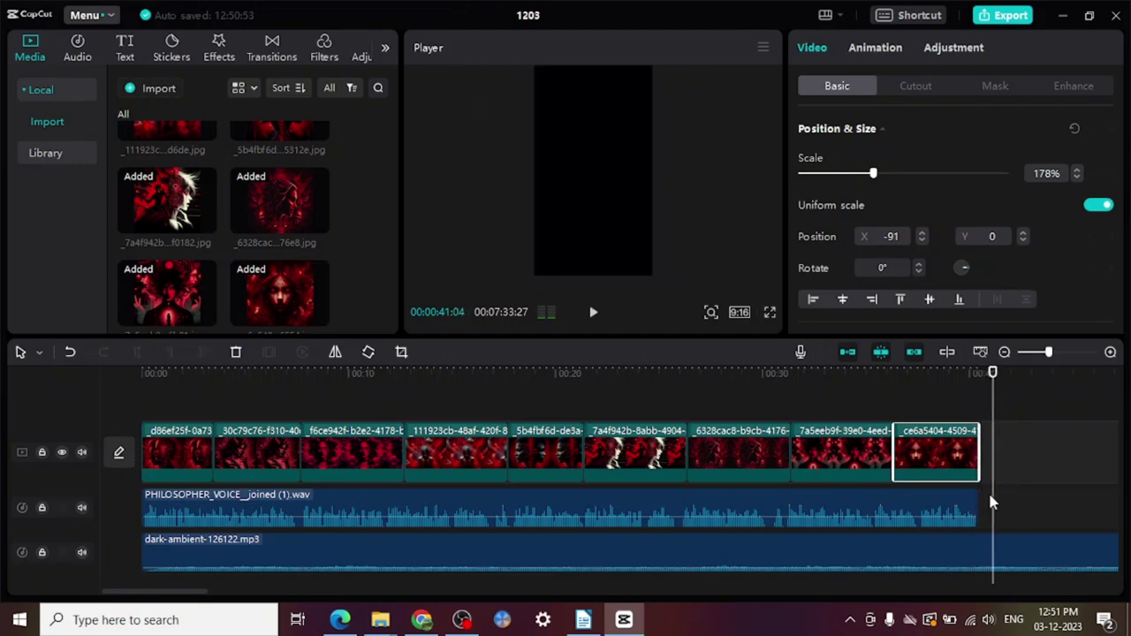
left_click_drag(979, 469, 988, 470)
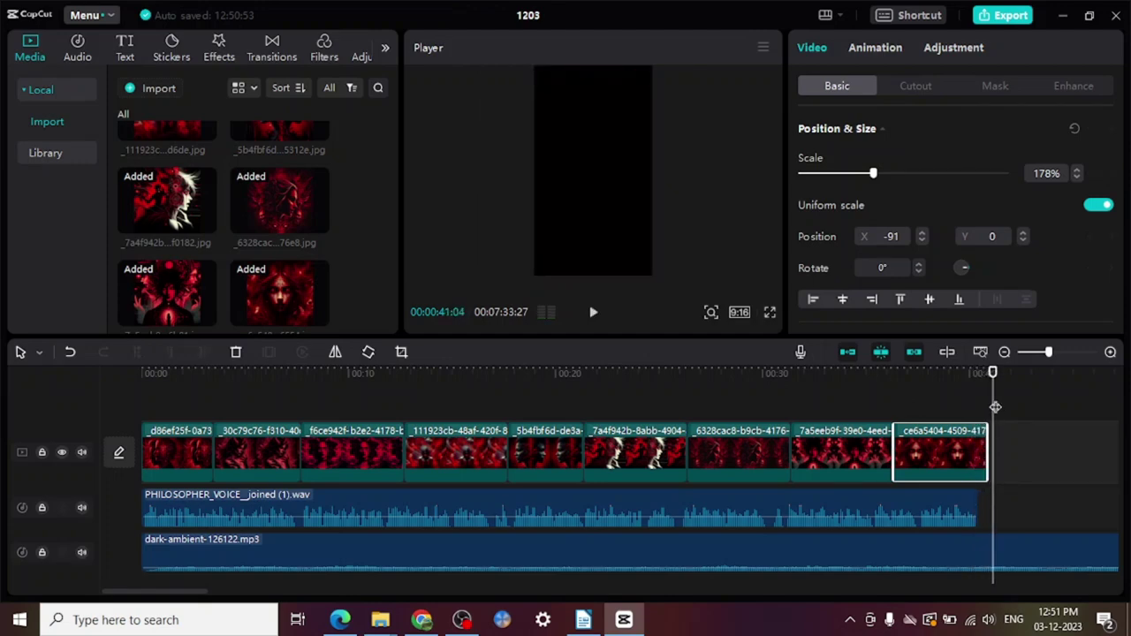
left_click_drag(995, 408, 984, 408)
left_click(1003, 550)
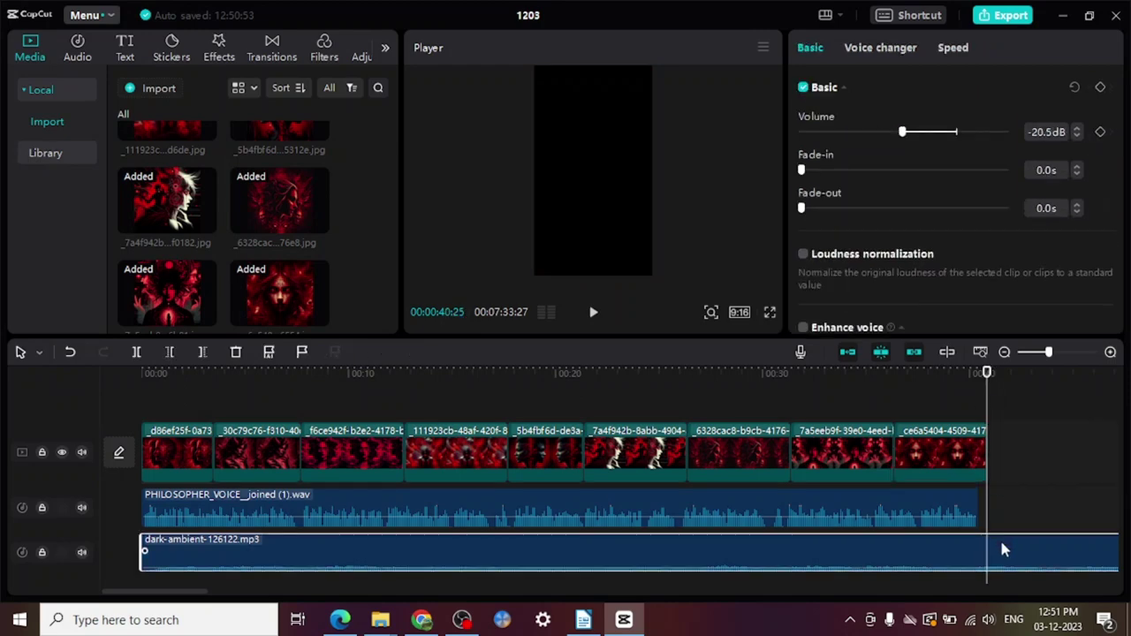
key("ctrl+b")
key("Delete")
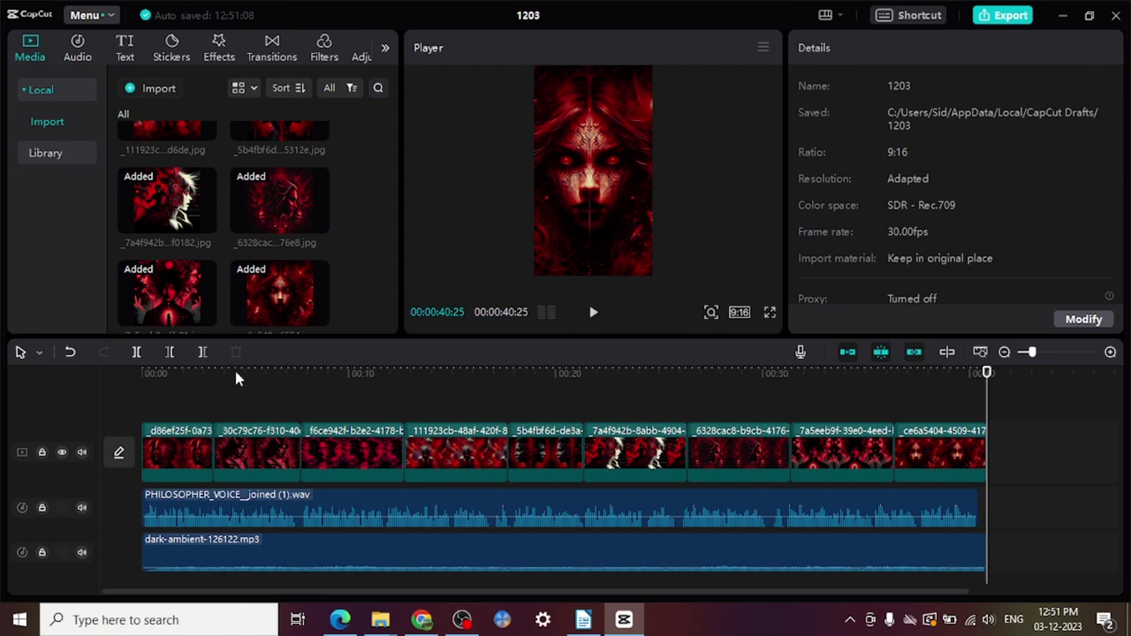
- Play the video from the start to check the opening clips against the narration
left_click_drag(235, 373, 115, 380)
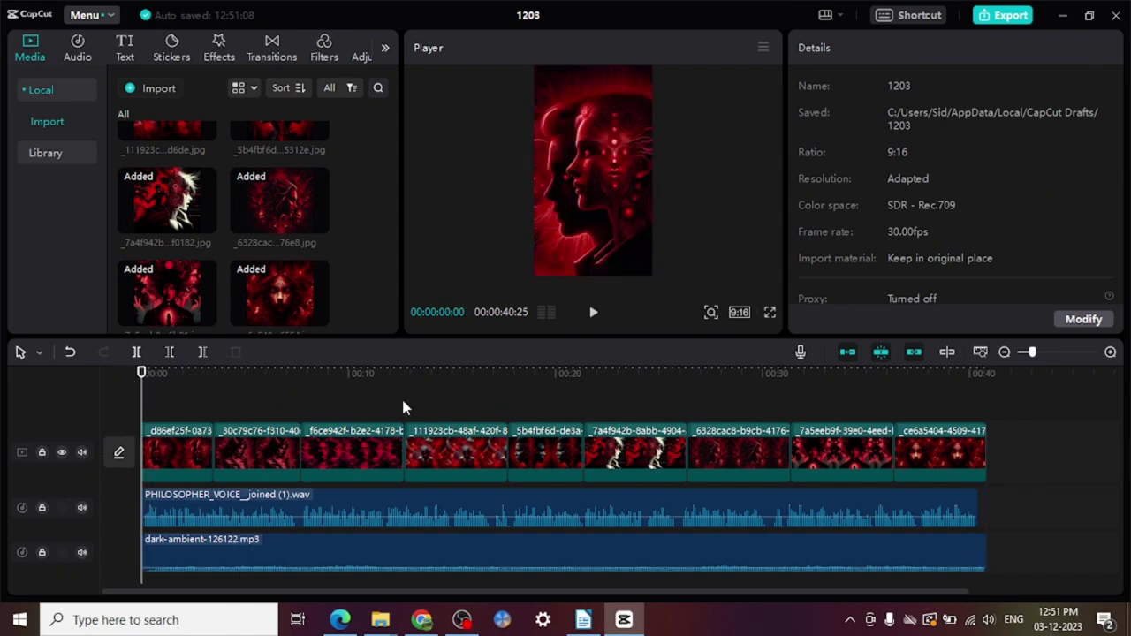
key("space")
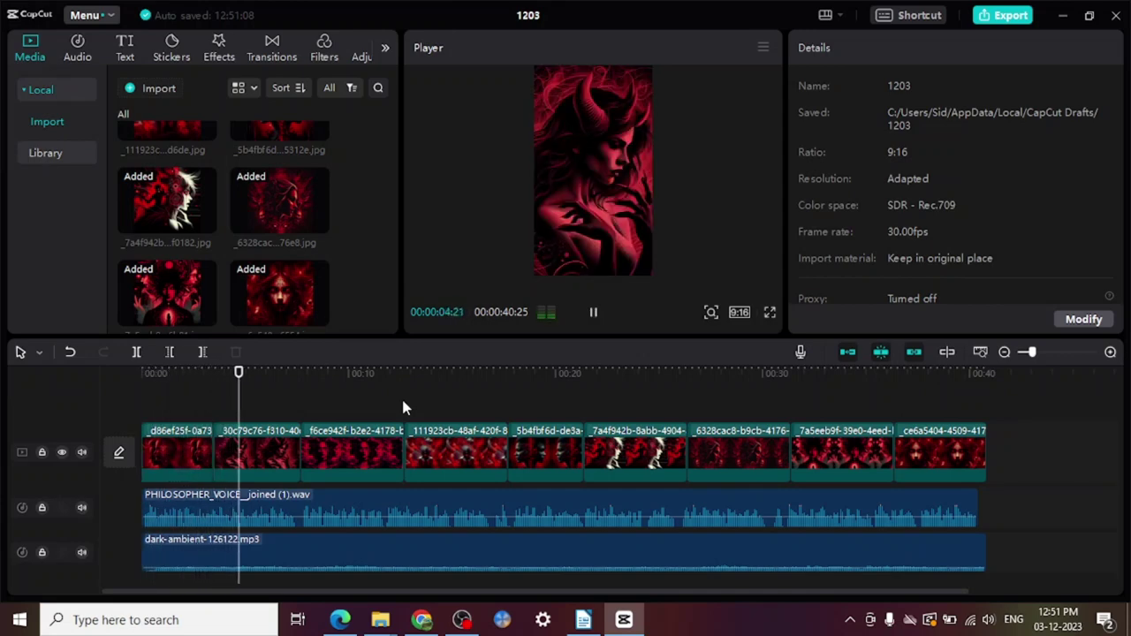
key("space")
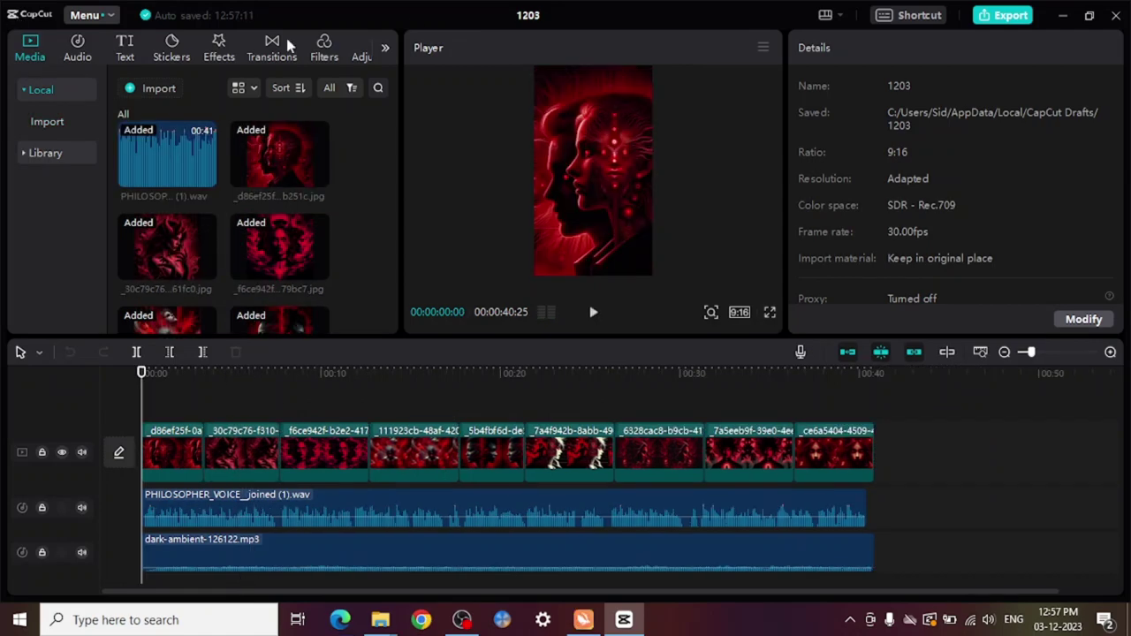
- Add transitions from the Glitch category at each of the first five cuts between image clips
left_click(274, 53)
left_click(71, 181)
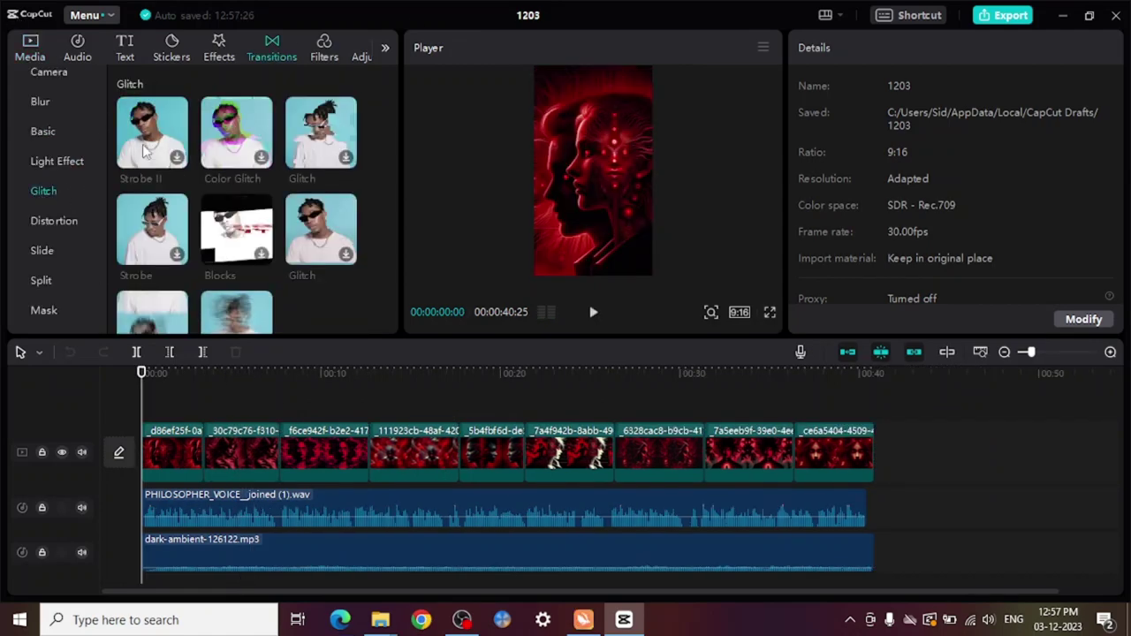
left_click_drag(328, 228, 207, 446)
left_click(661, 361)
left_click_drag(321, 230, 280, 451)
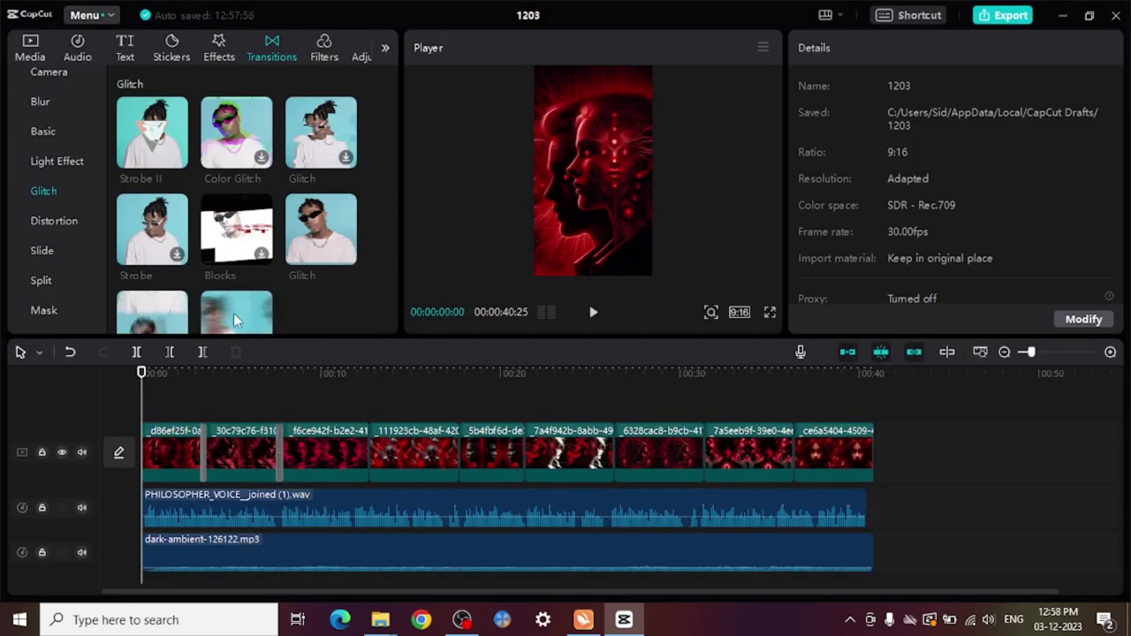
mouse_move(323, 234)
left_mouse_down()
mouse_move(345, 431)
mouse_move(369, 447)
left_mouse_up()
mouse_move(321, 132)
left_mouse_down()
mouse_move(425, 328)
mouse_move(459, 447)
mouse_move(525, 446)
left_mouse_up()
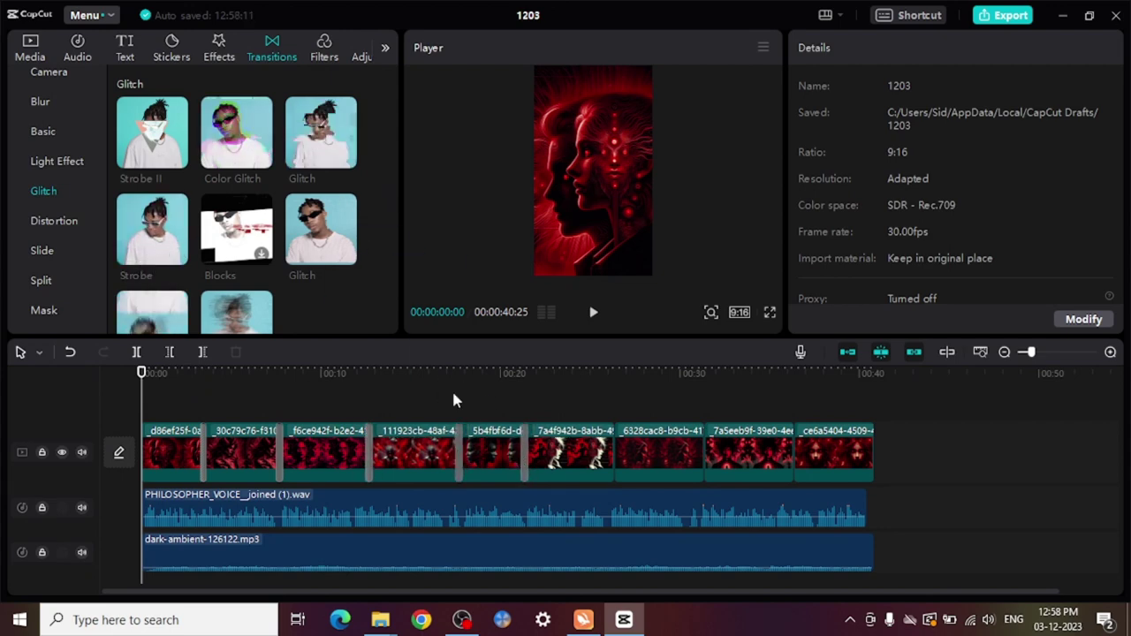
left_click(62, 162)
left_click(55, 222)
left_click(75, 191)
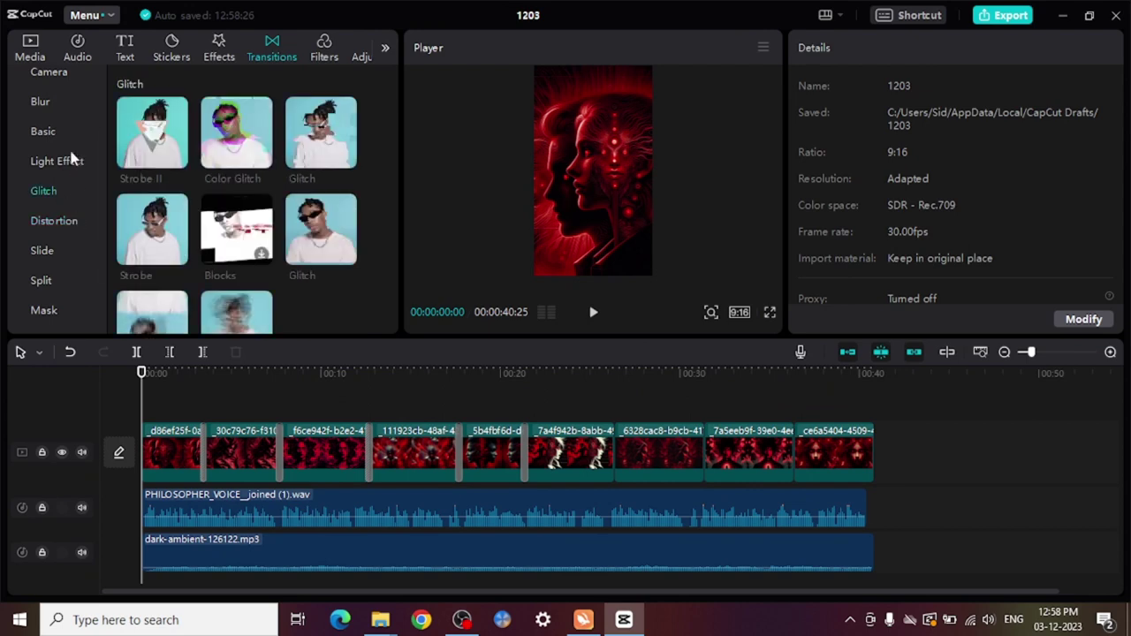
- Play the video from the first clip into the fourth to check the added transitions
left_click(181, 373)
key("space")
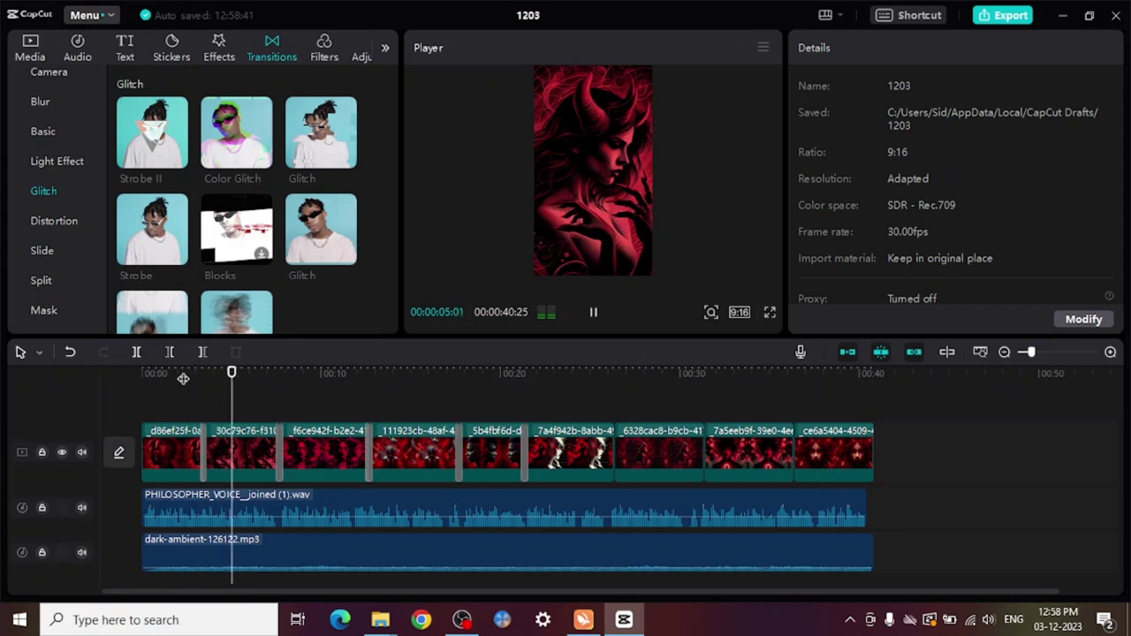
mouse_move(168, 234)
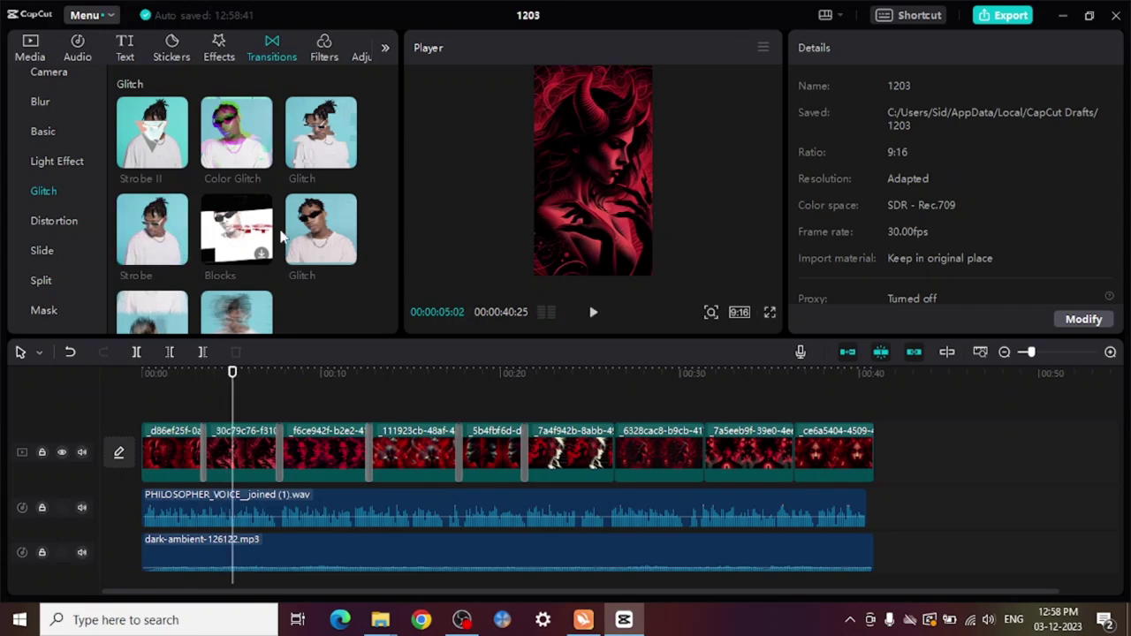
key("space")
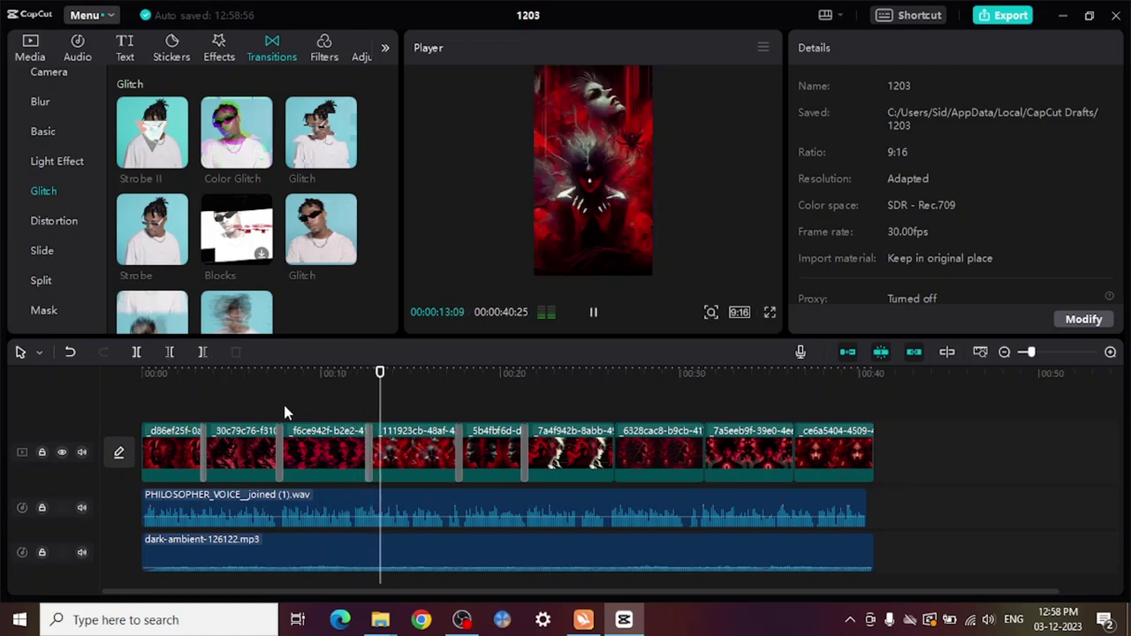
key("space")
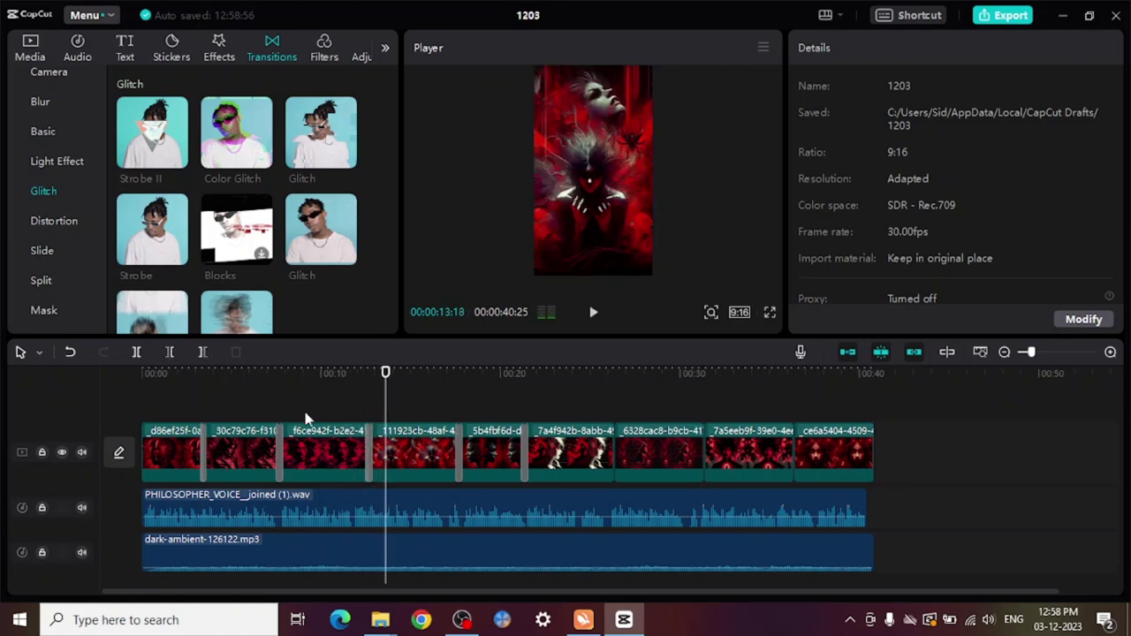
- Apply the Strobe transition between the first and second clips and play that cut to check it
left_click(371, 451)
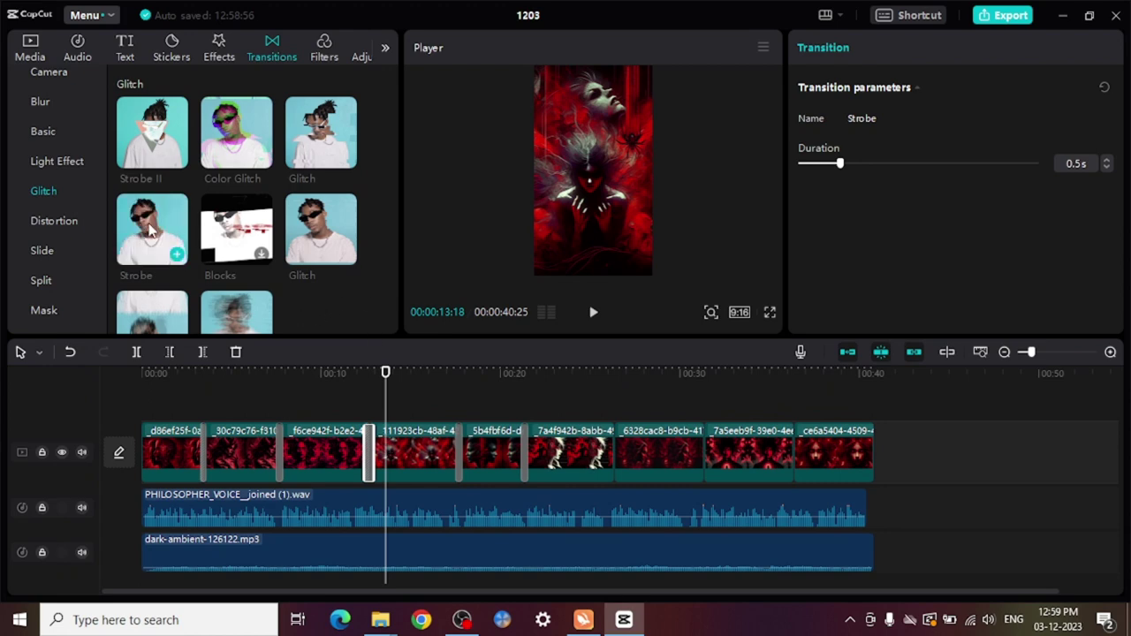
left_click_drag(150, 229, 192, 433)
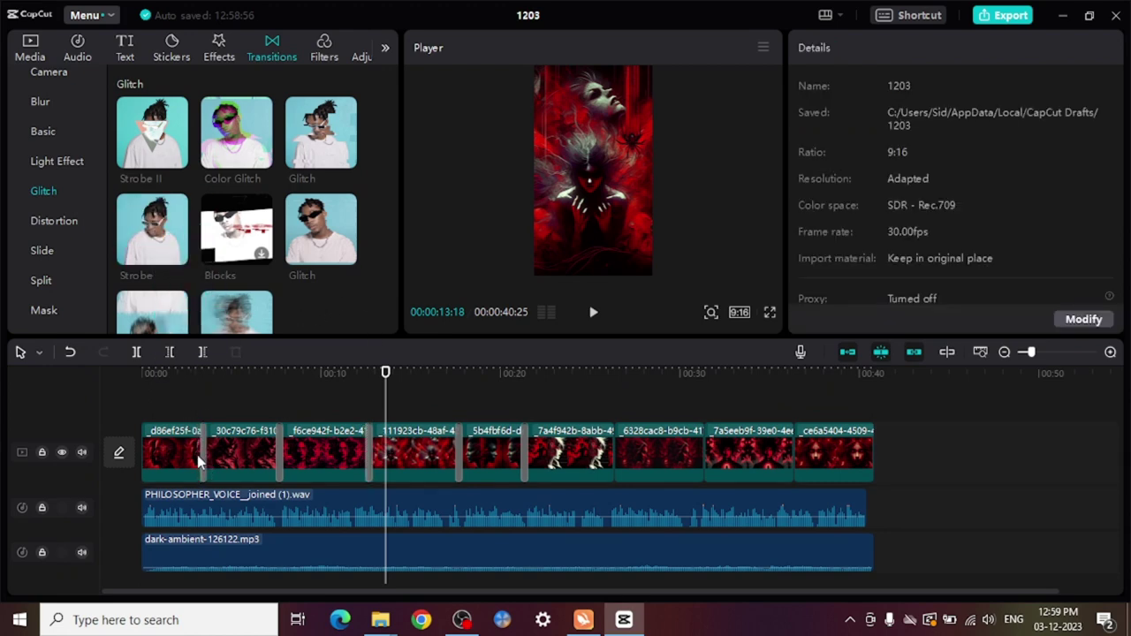
left_click(197, 380)
key("space")
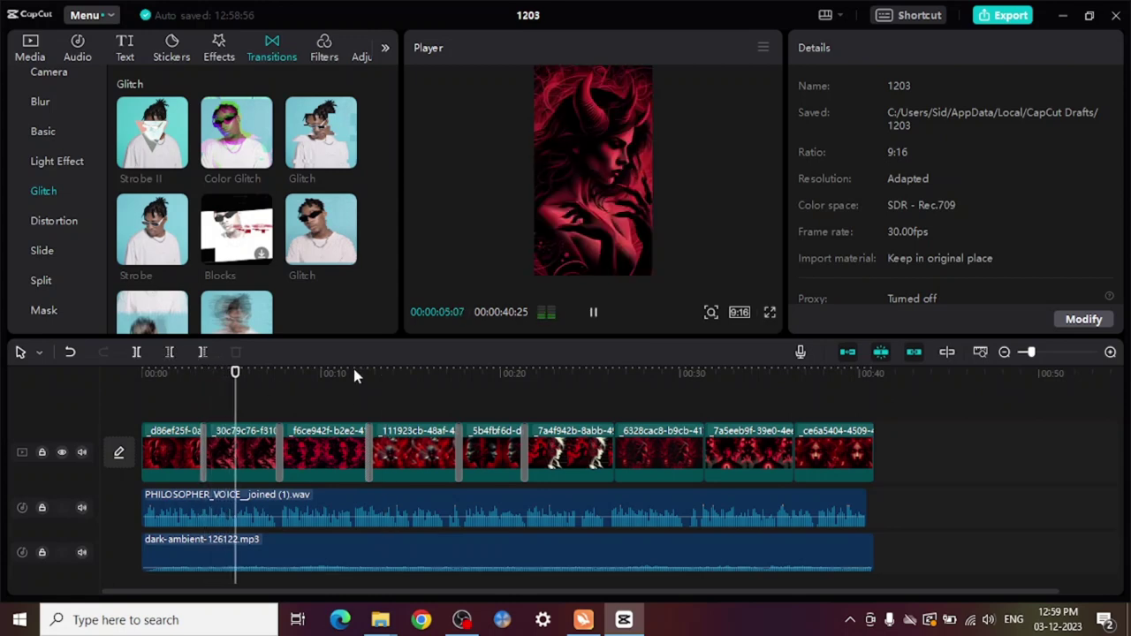
- Play on into the sixth clip and add Glitch transitions at the three remaining cuts up to the last clip
left_click(448, 376)
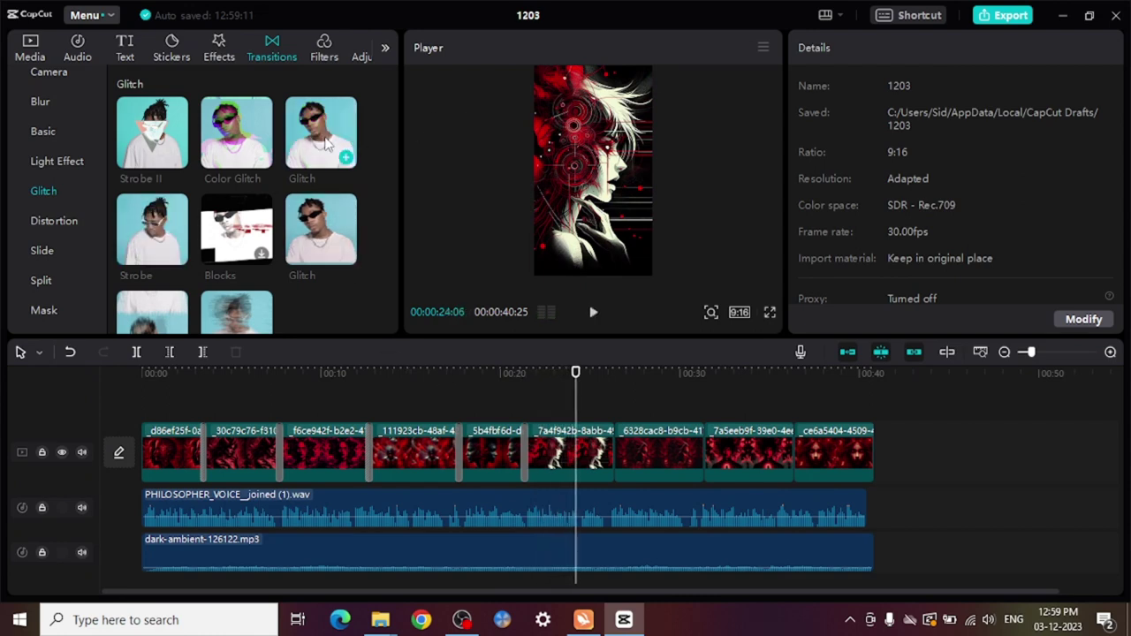
left_click_drag(325, 144, 609, 466)
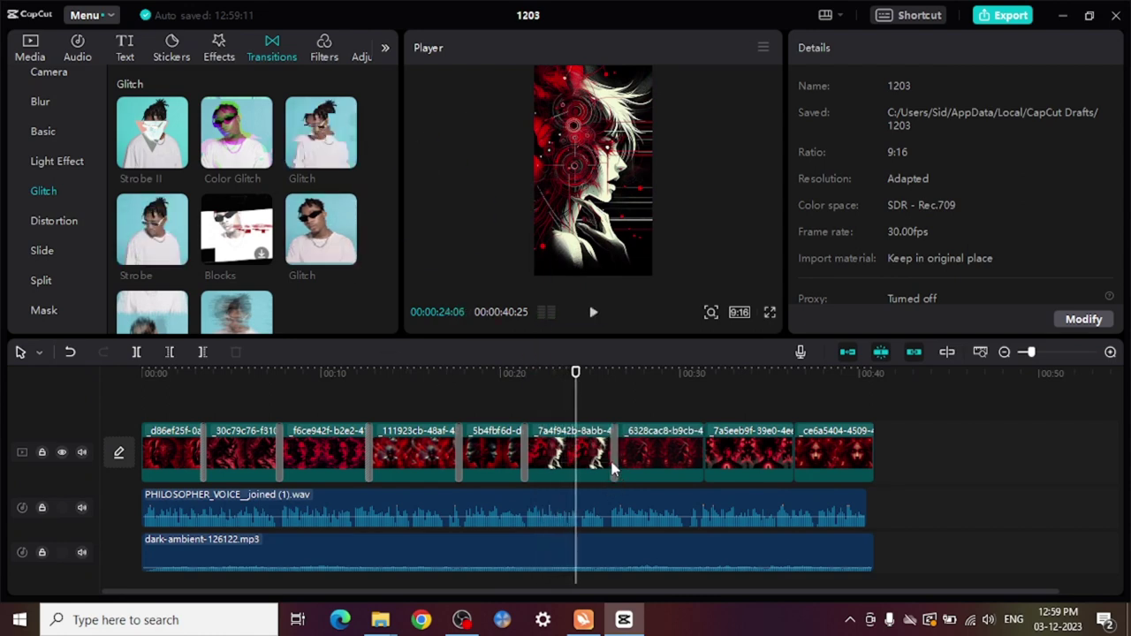
left_click_drag(306, 243, 798, 468)
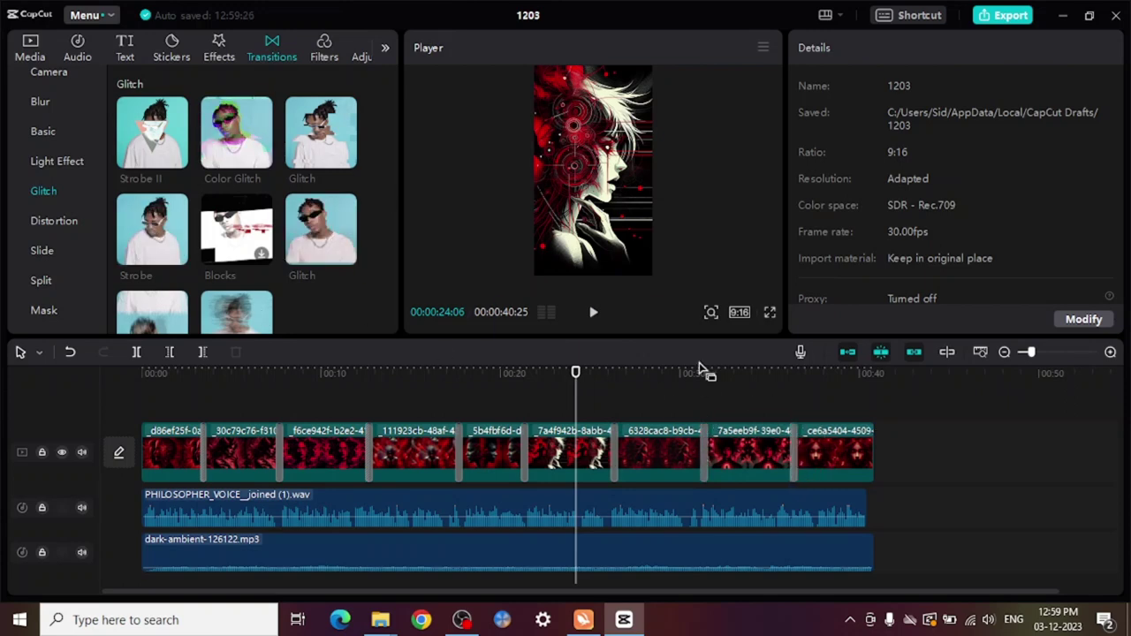
- Add the Spooky Camera video effect from the Dark category above the first image clip at the start of the video
left_click(151, 375)
left_click(218, 49)
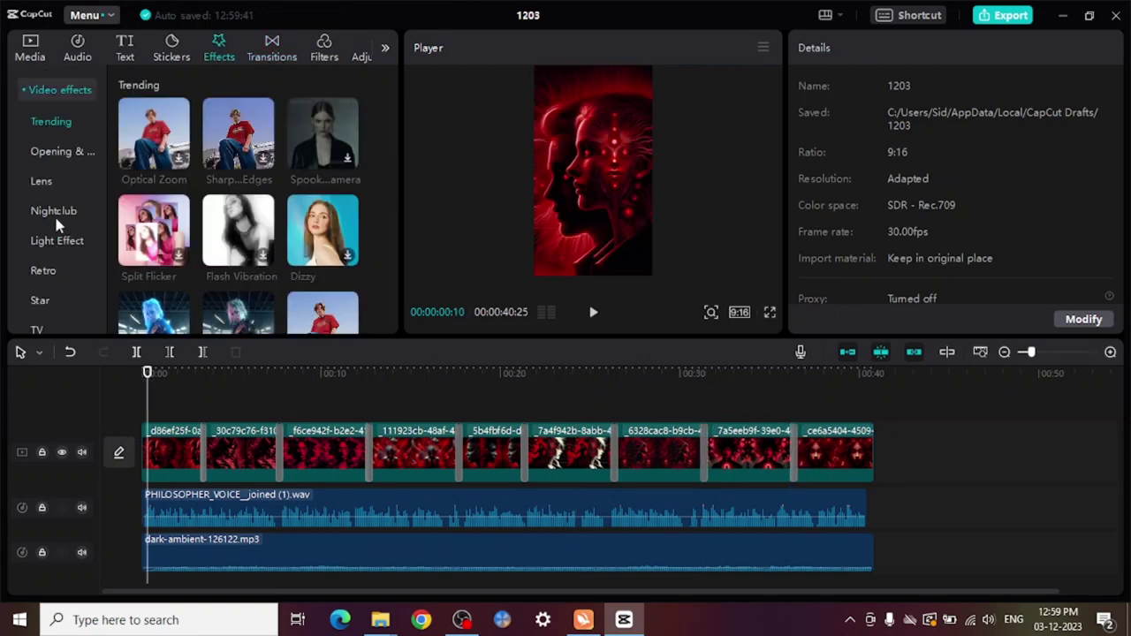
left_click(54, 240)
scroll(395, 157, "down", 3)
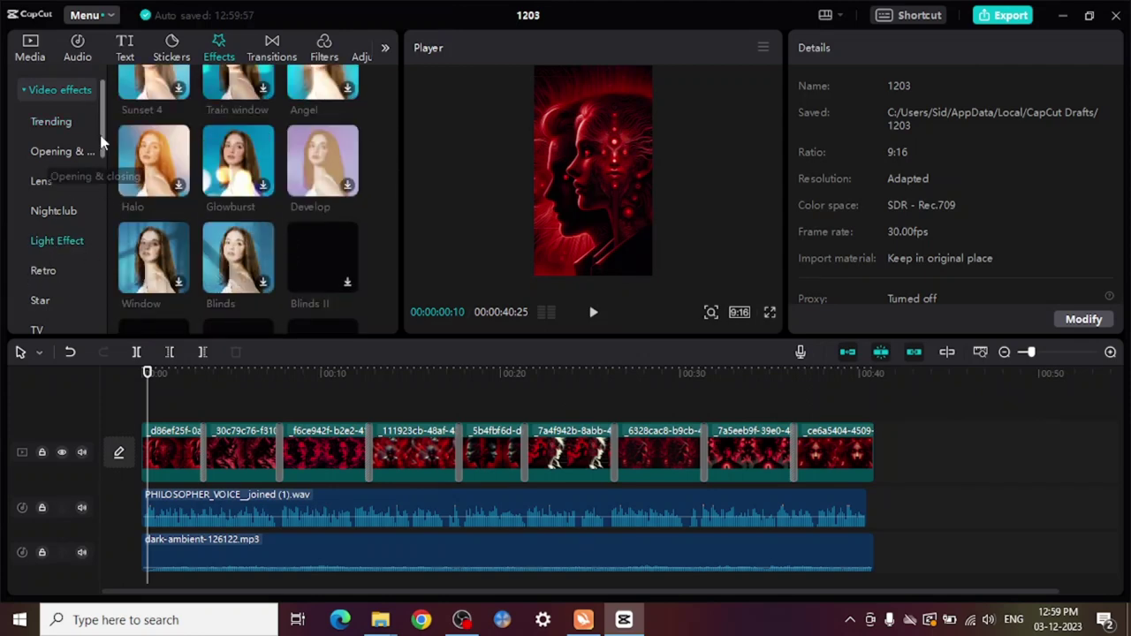
scroll(49, 212, "down", 3)
left_click(43, 212)
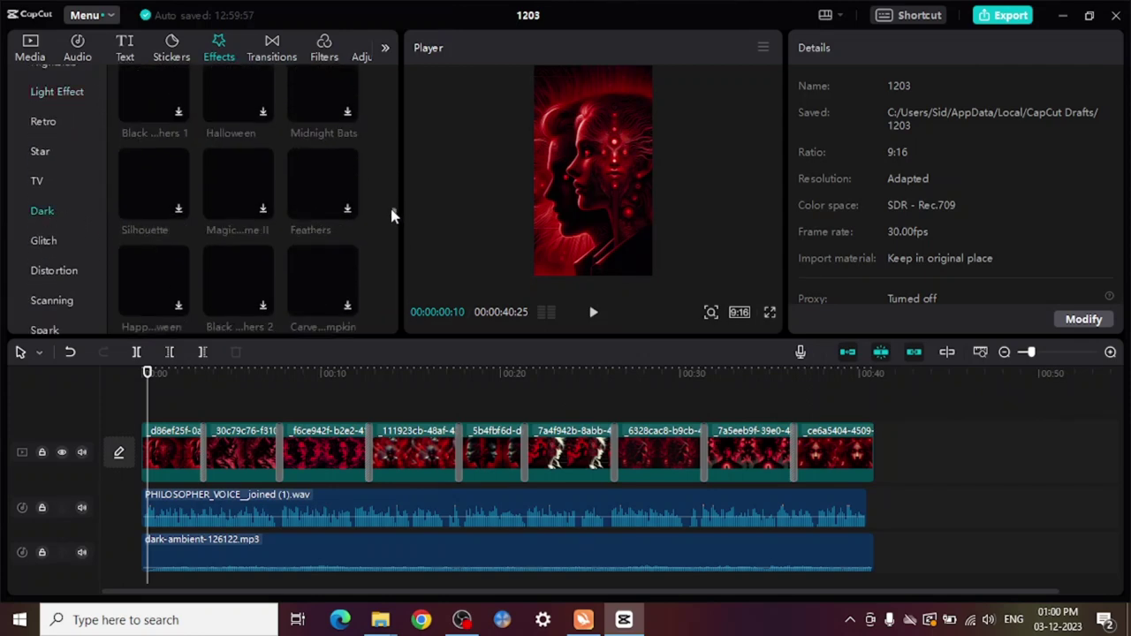
scroll(395, 206, "up", 1)
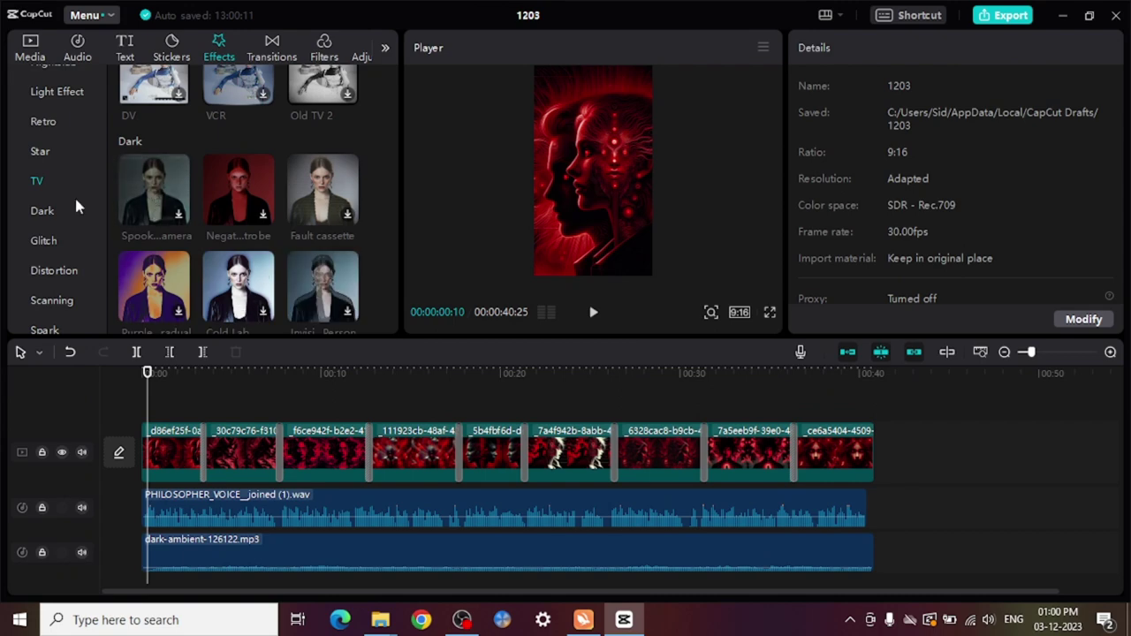
left_click_drag(160, 197, 152, 415)
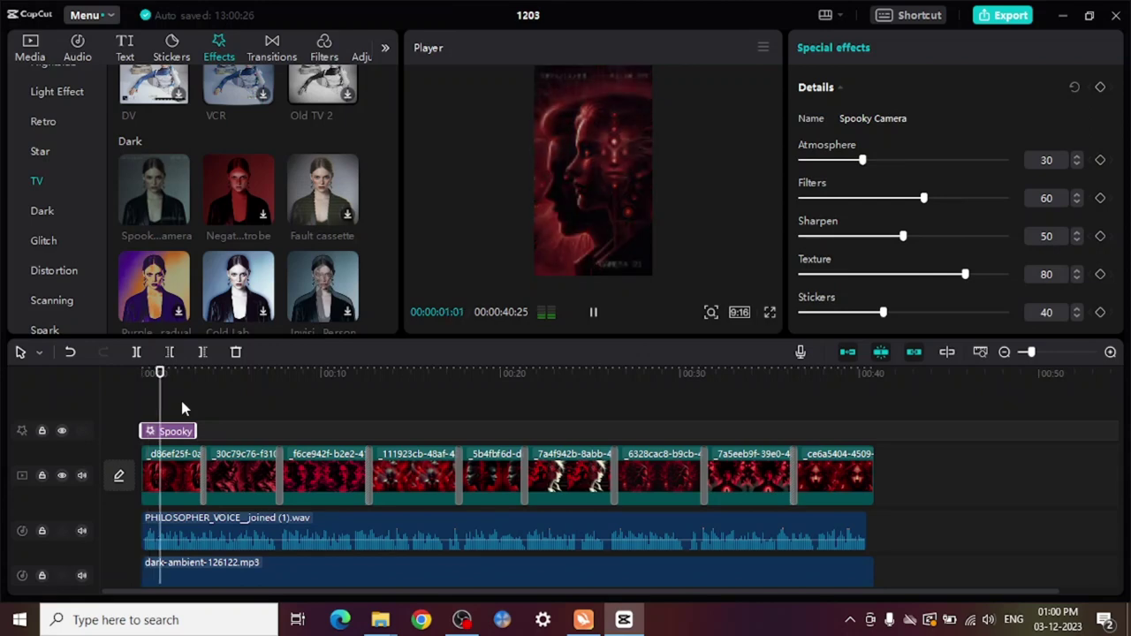
- Play the first clip from the beginning to review the Spooky Camera effect
key("space")
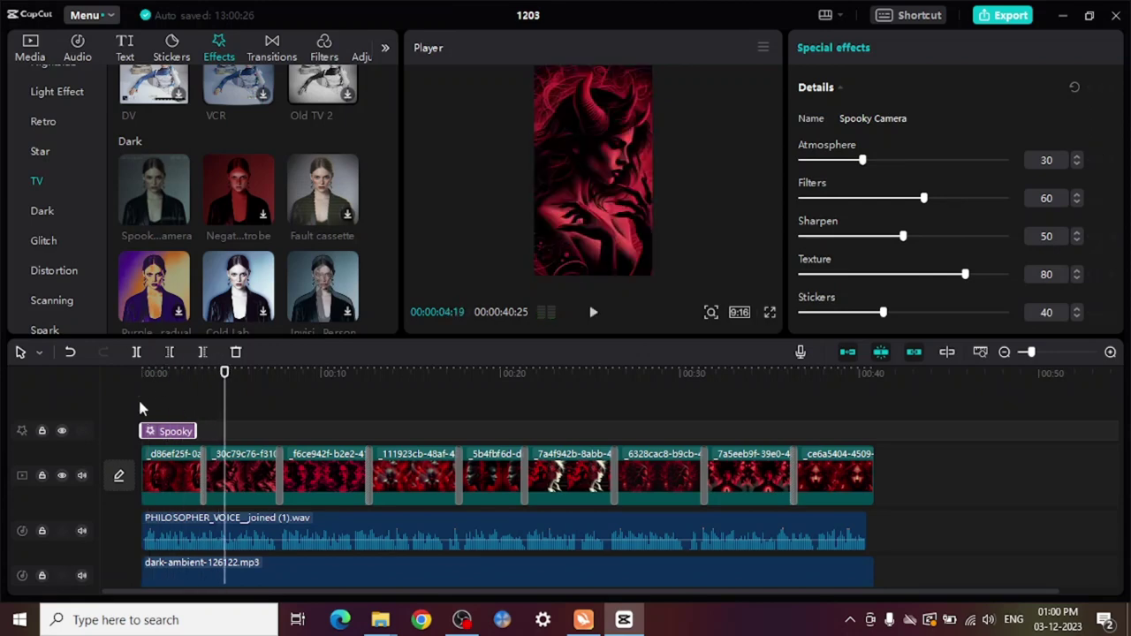
left_click_drag(156, 371, 138, 383)
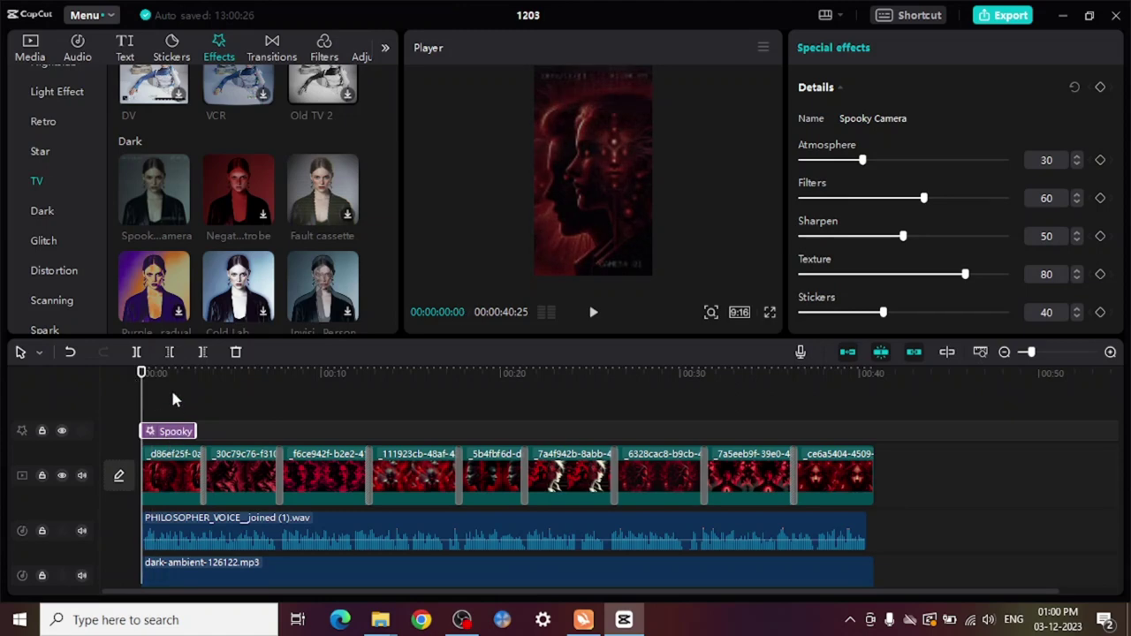
key("space")
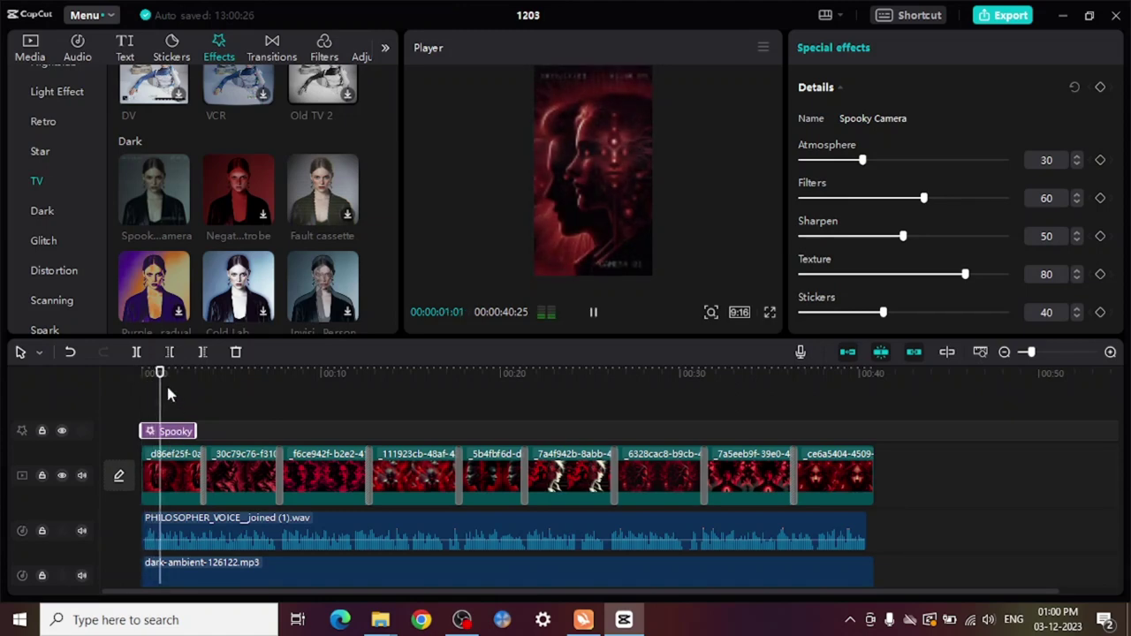
- Move the Spooky Camera effect over the start of the last image clip and play that part to check it
left_click_drag(159, 432, 807, 442)
left_click(793, 380)
key("space")
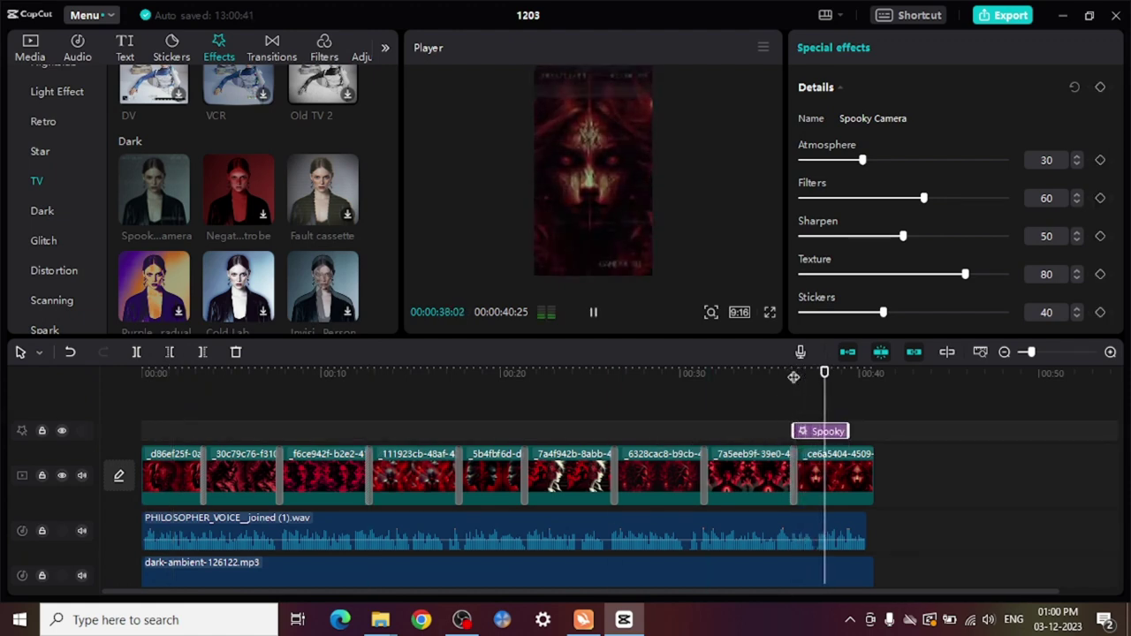
key("space")
- Apply the Zoom 1 combo animation to the first image clip
left_click(147, 377)
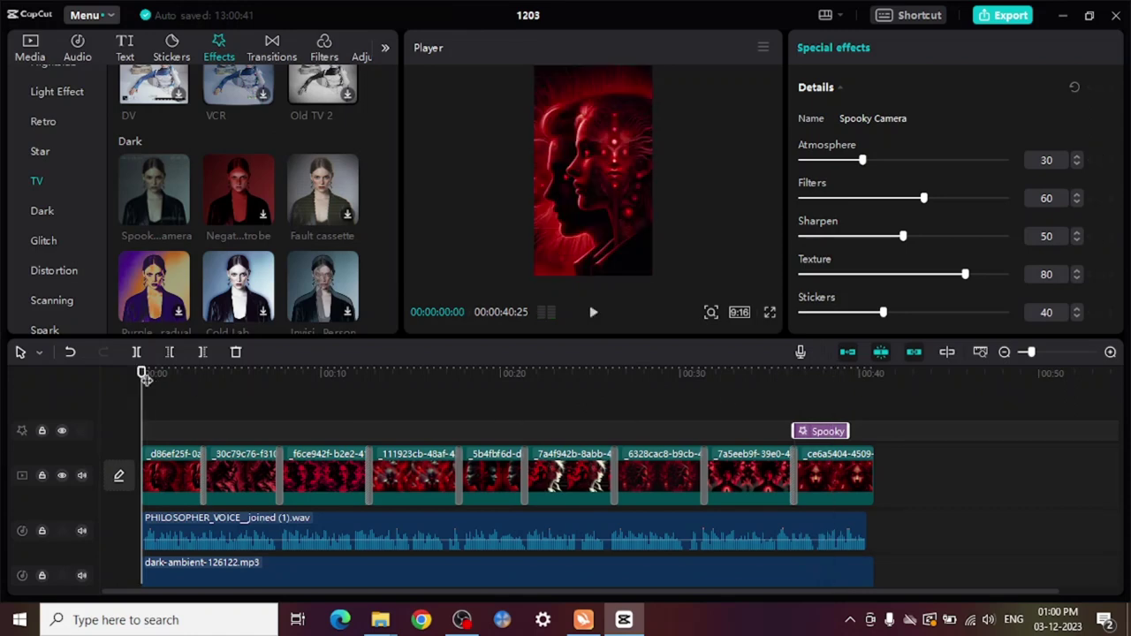
left_click(164, 470)
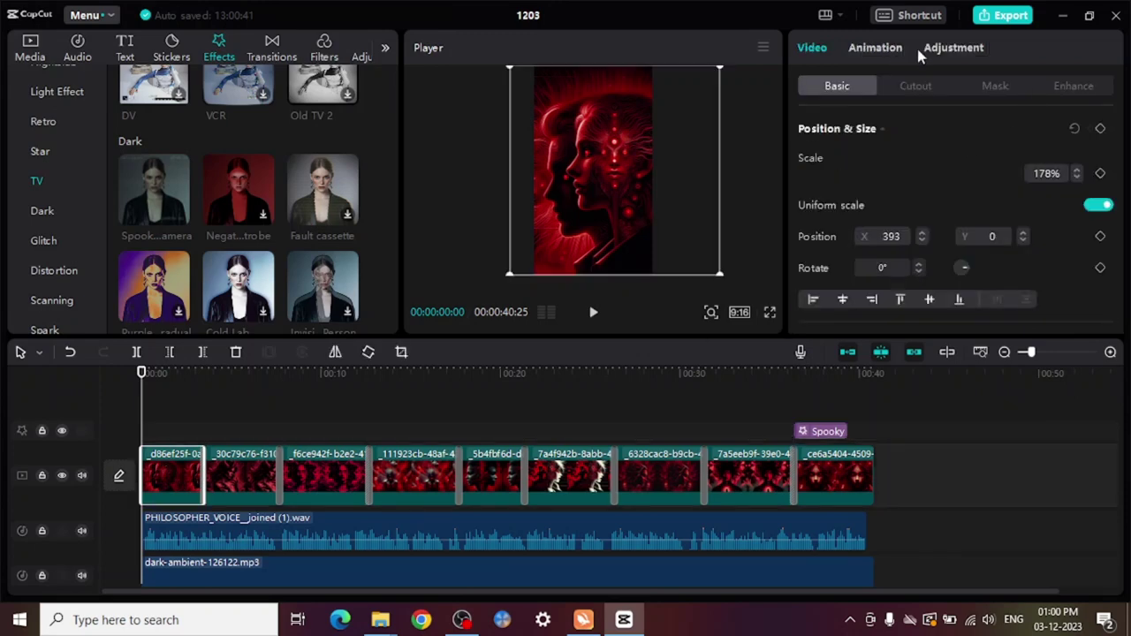
left_click(877, 49)
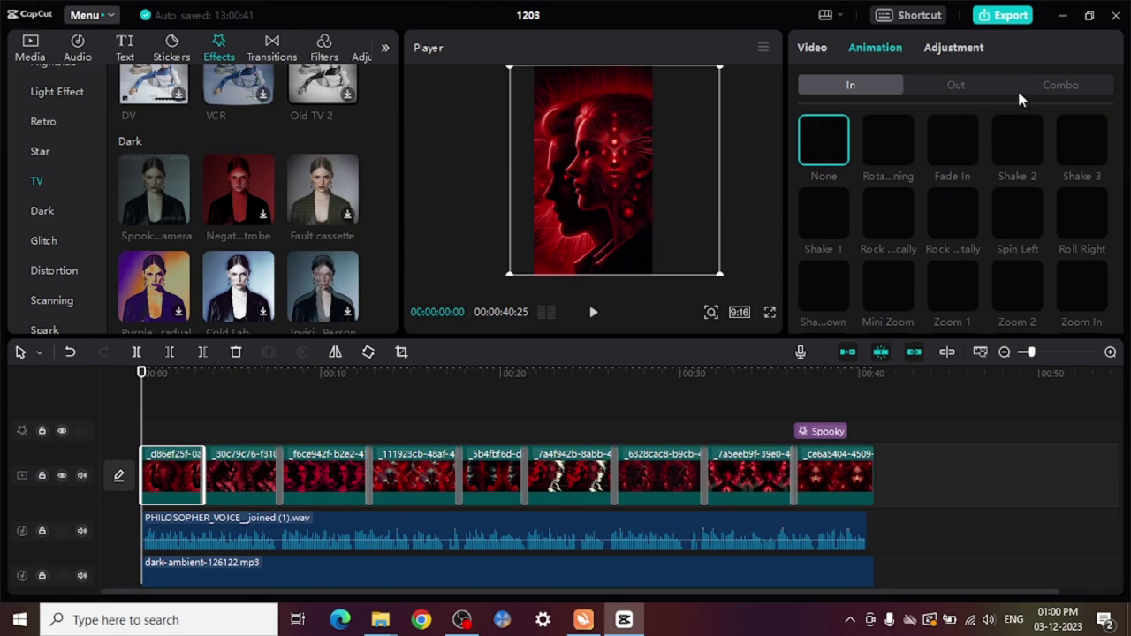
left_click(1049, 85)
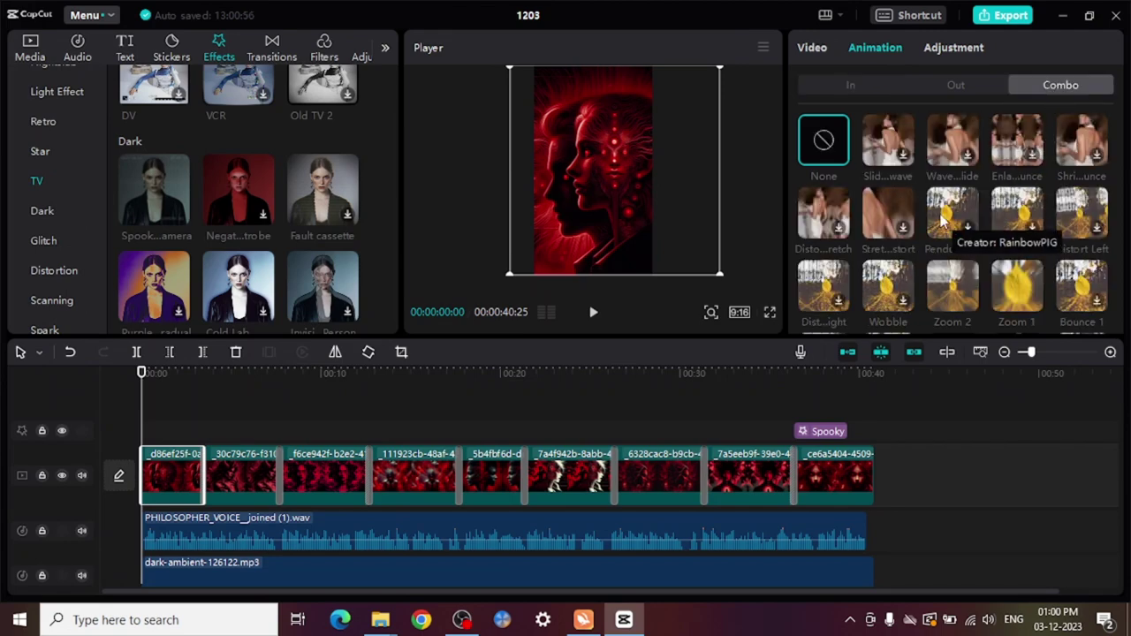
left_click(1010, 300)
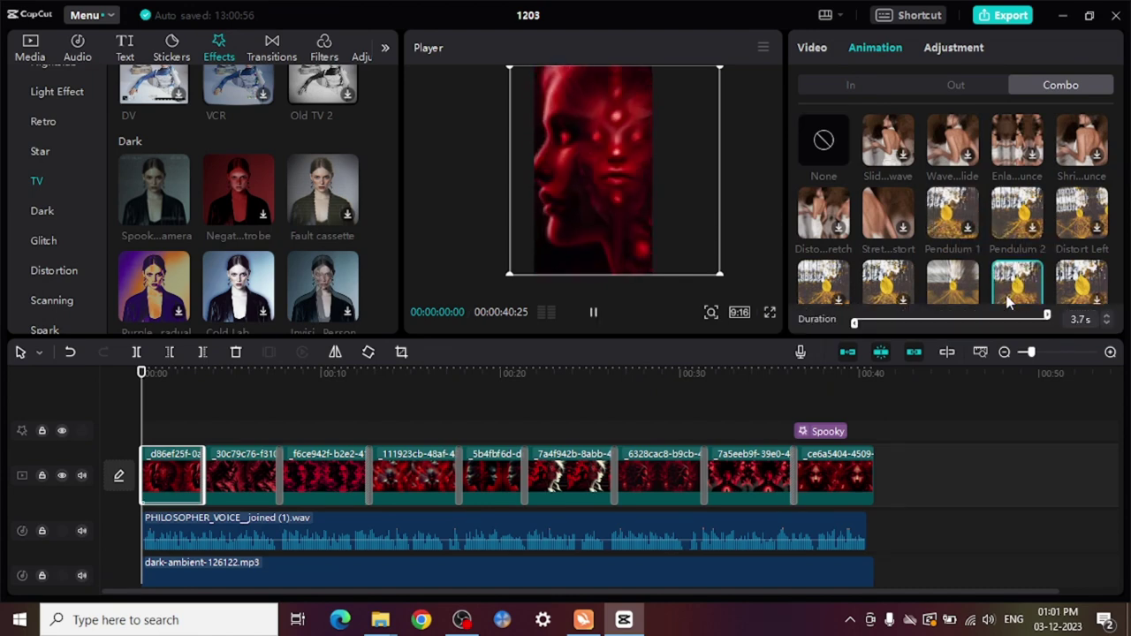
- Change the first image clip's combo animation to Wave...lide and apply Stre...stort to the second clip after trying Shri...unce
left_click(961, 289)
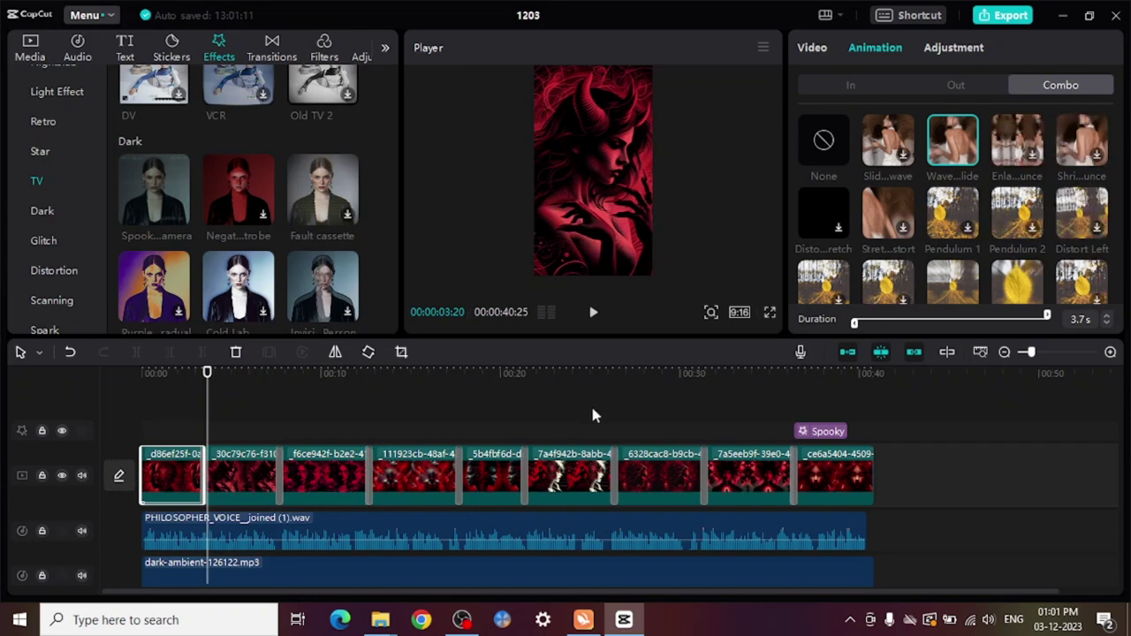
left_click(228, 482)
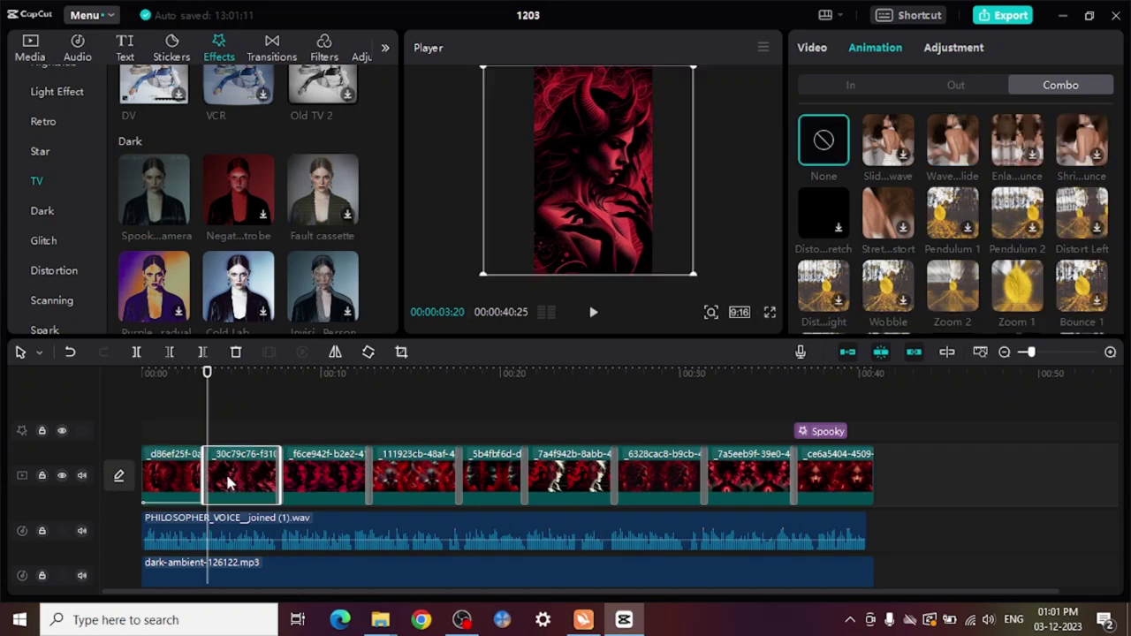
left_click(1076, 148)
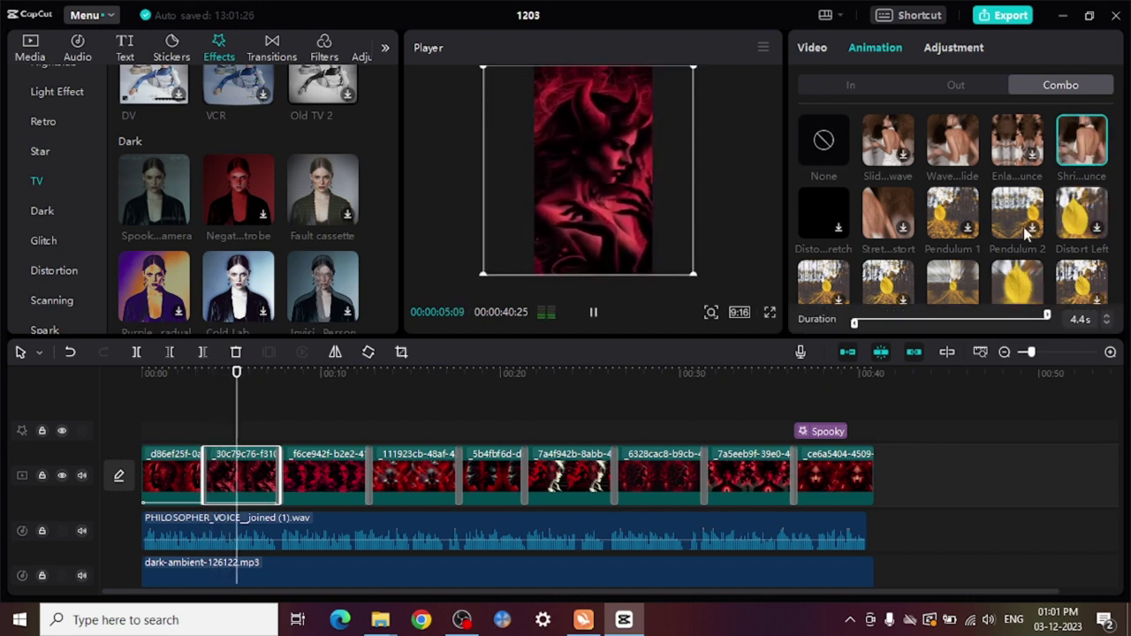
left_click(881, 198)
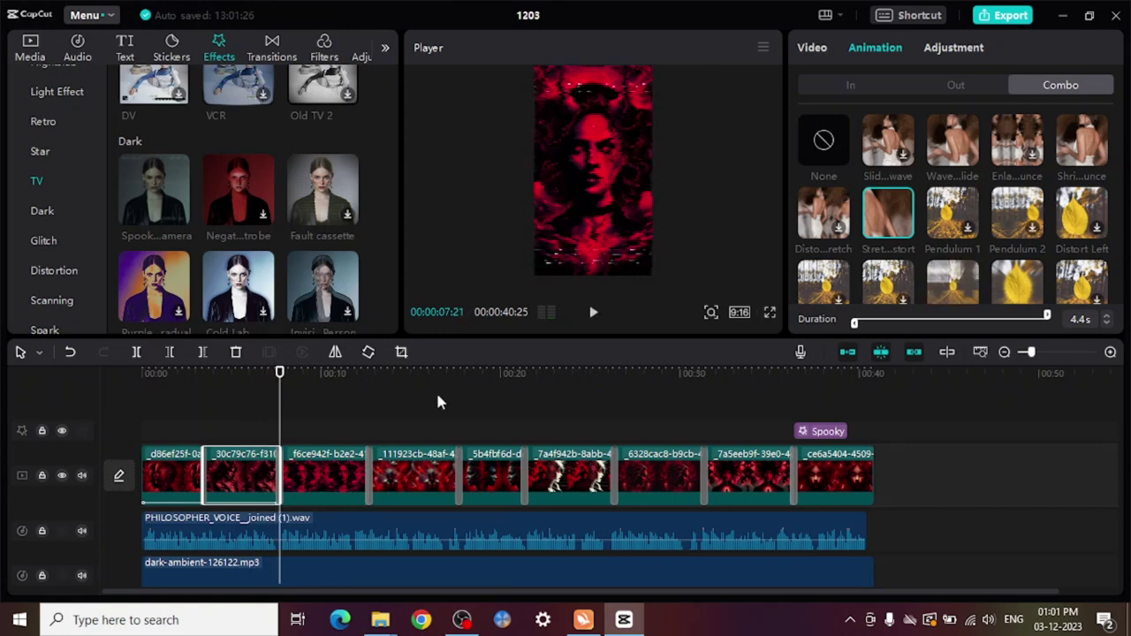
- Apply the Distort Left combo animation to the third image clip
left_click(300, 375)
left_click(320, 454)
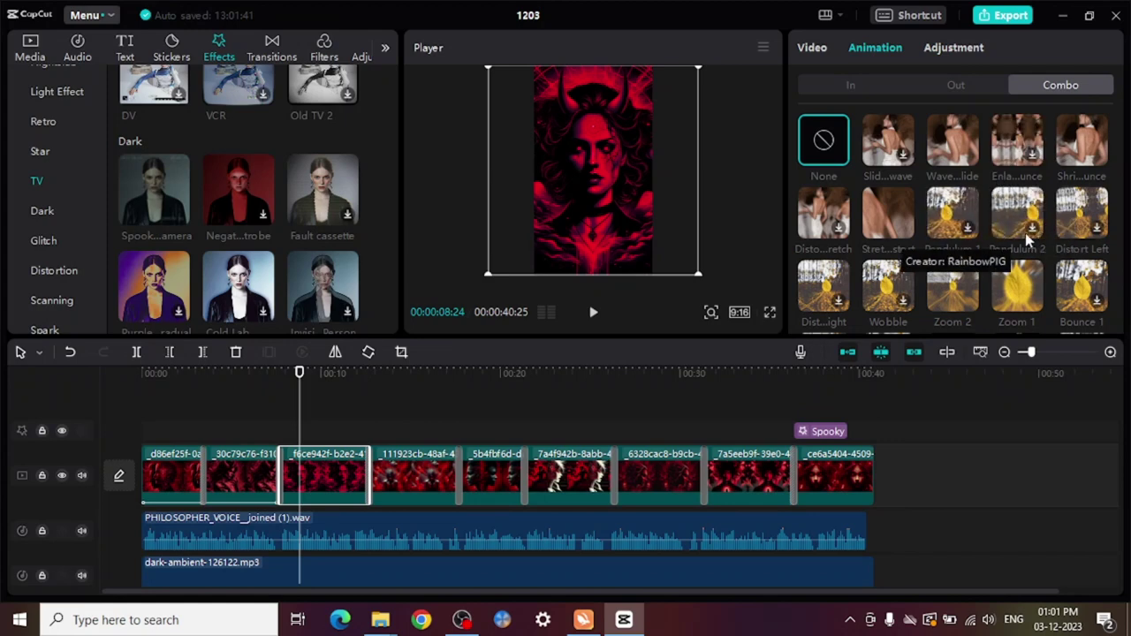
left_click(1080, 215)
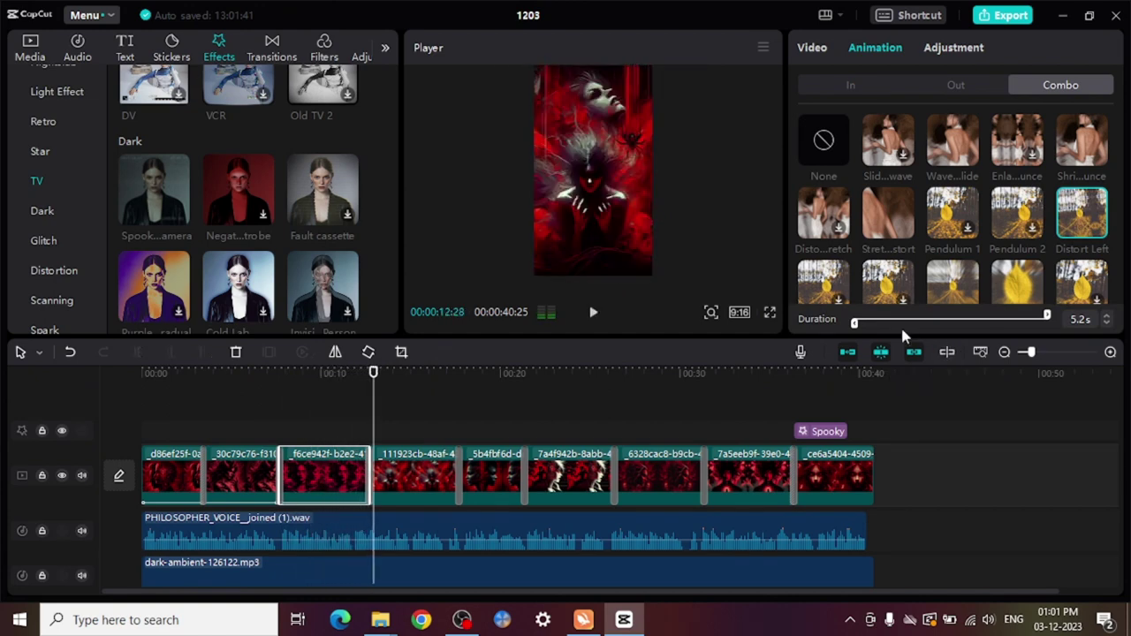
- Apply the Distort Right combo animation to the fourth image clip and Wave...lide to the fifth
left_click(409, 474)
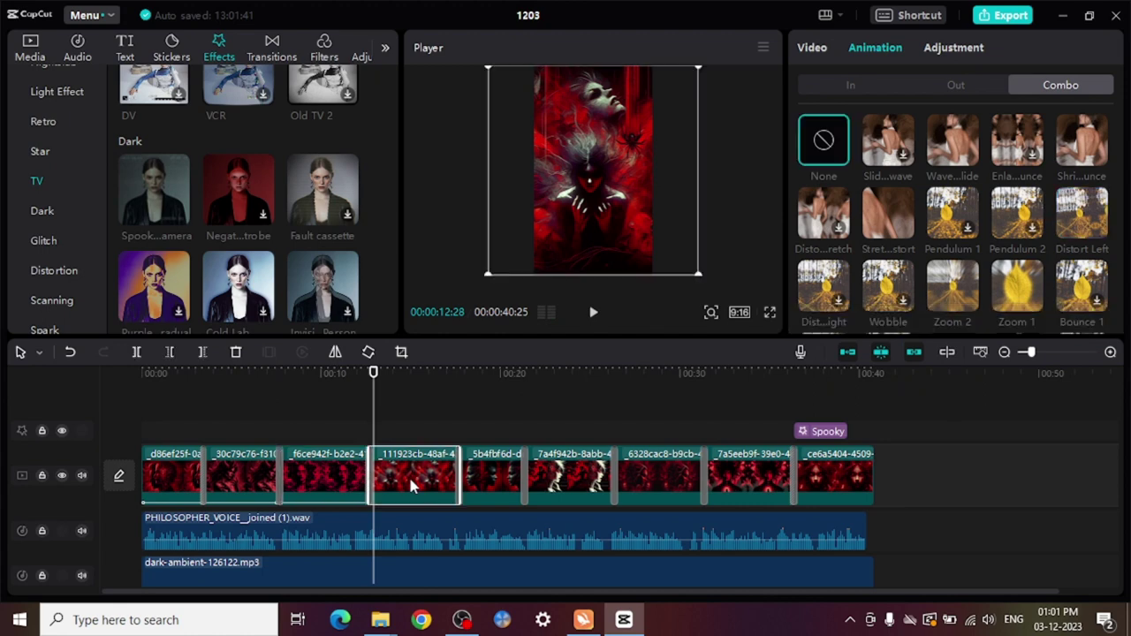
left_click(829, 294)
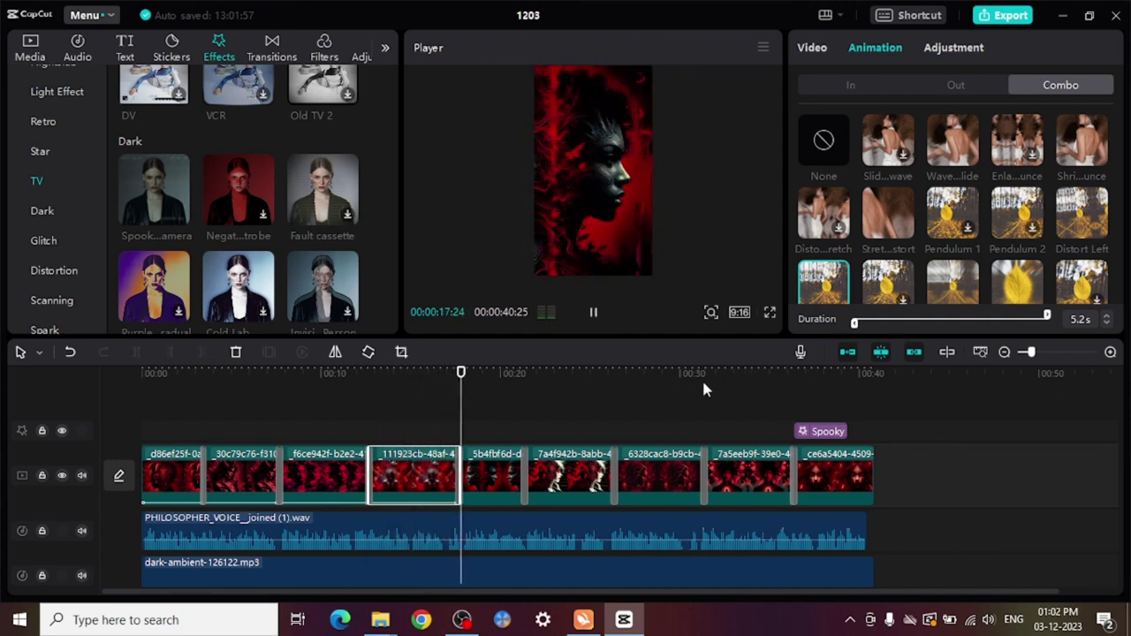
key("space")
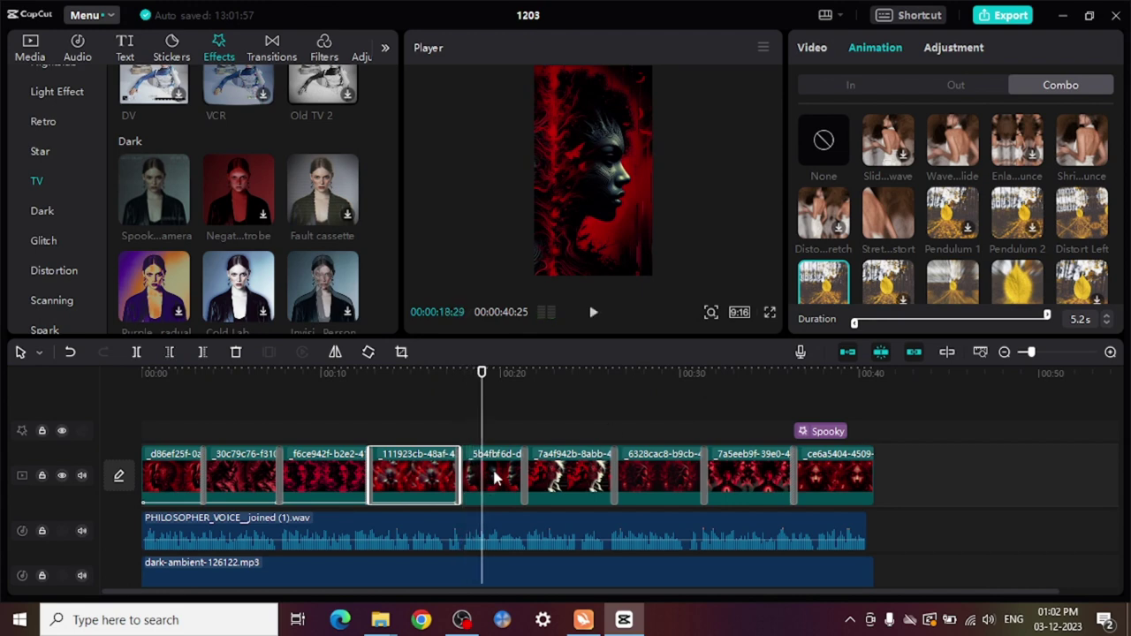
left_click(494, 478)
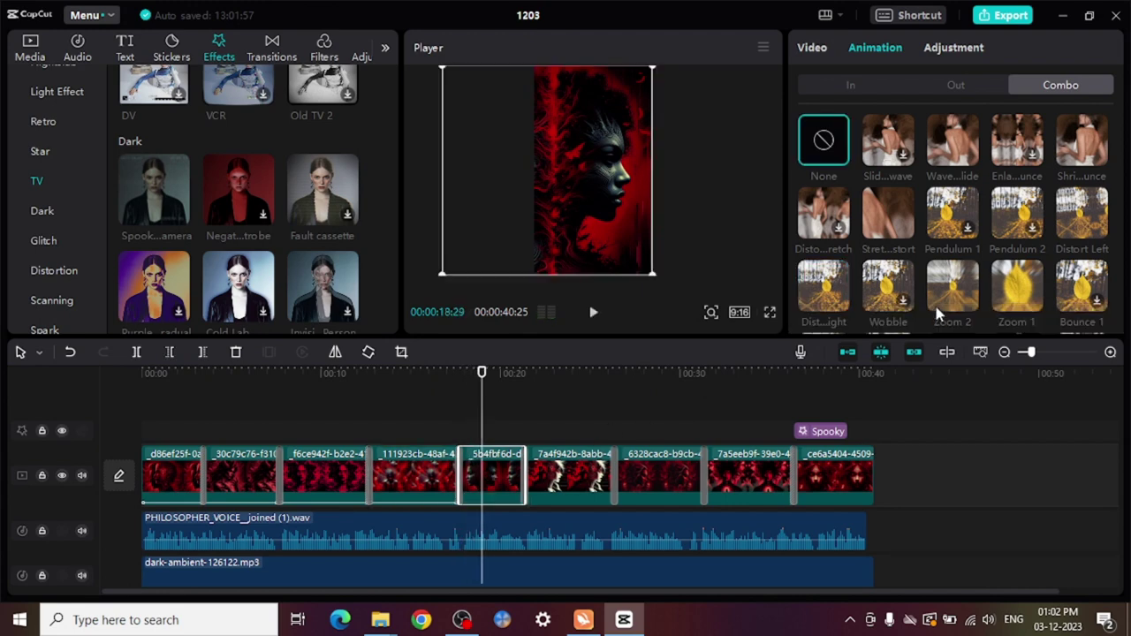
left_click(933, 152)
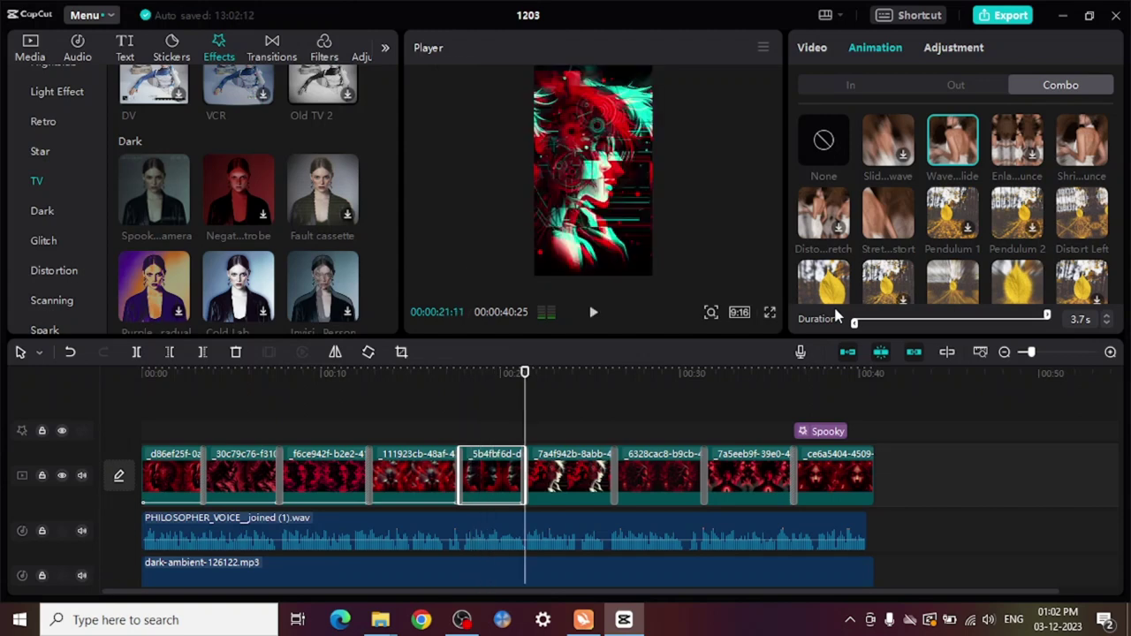
- Try the Shri...unce and Stre...stort combo animations on the sixth image clip and settle on Distort Left
left_click(579, 471)
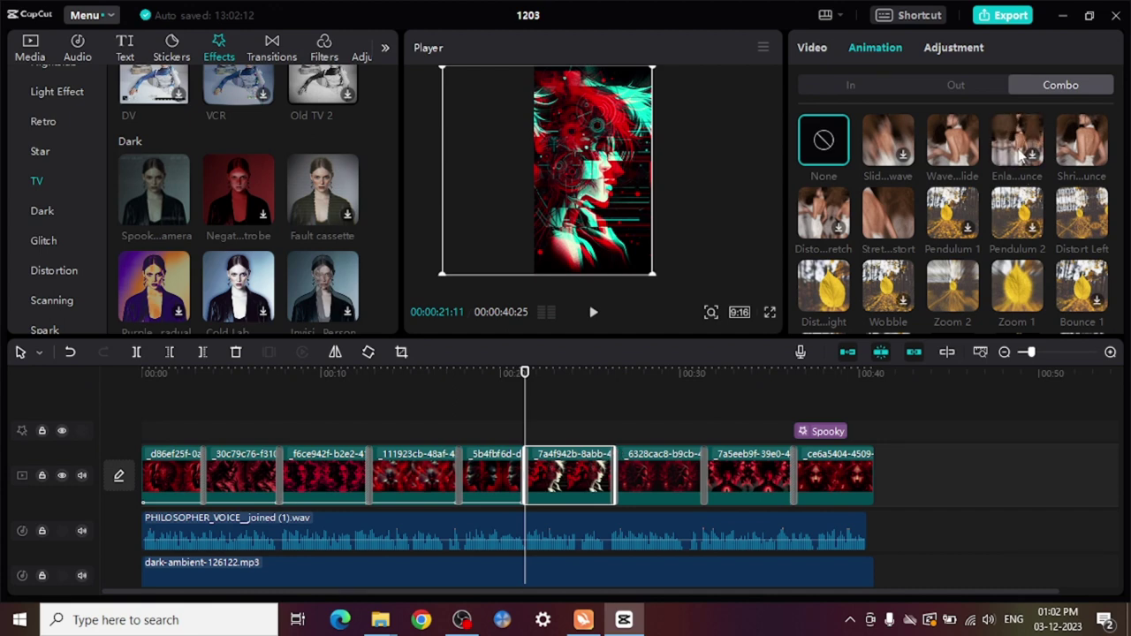
left_click(1087, 154)
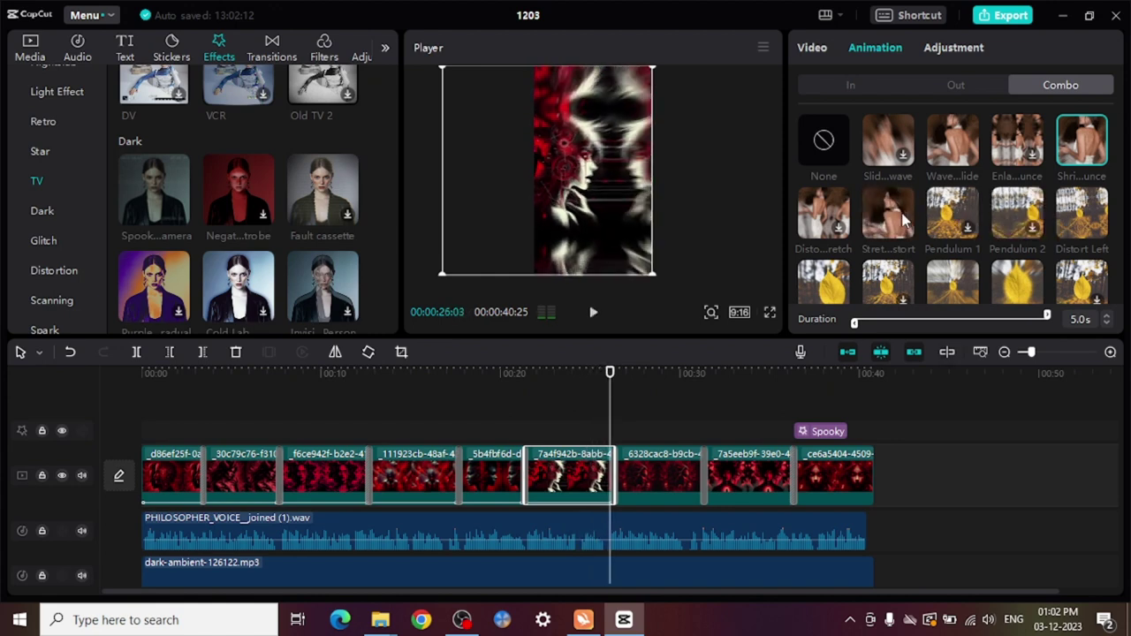
left_click(867, 226)
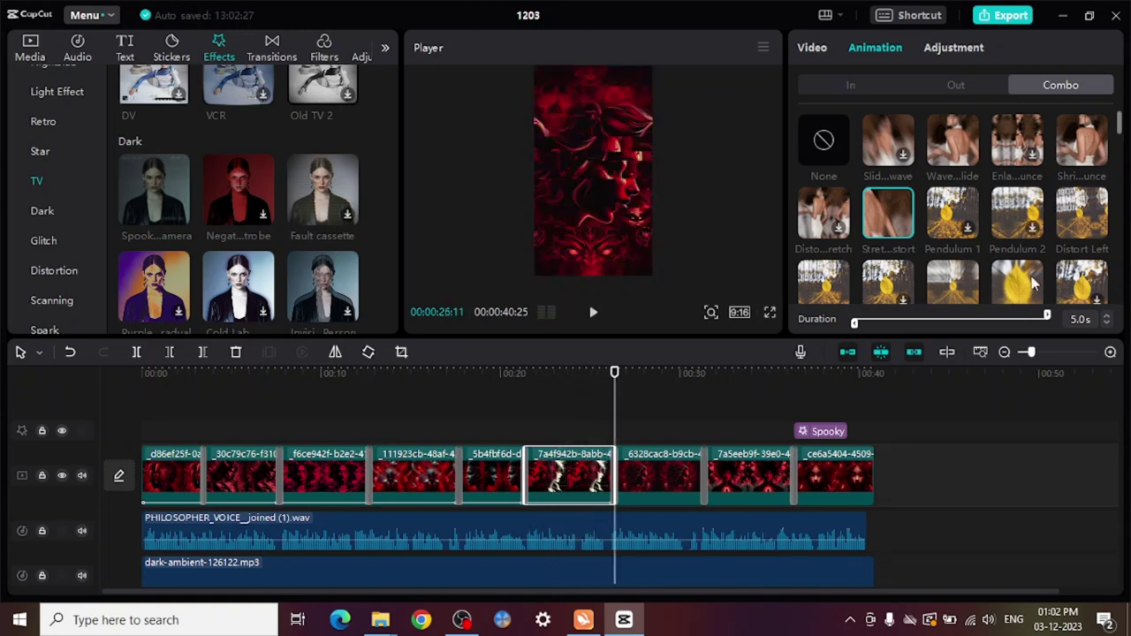
left_click(1082, 213)
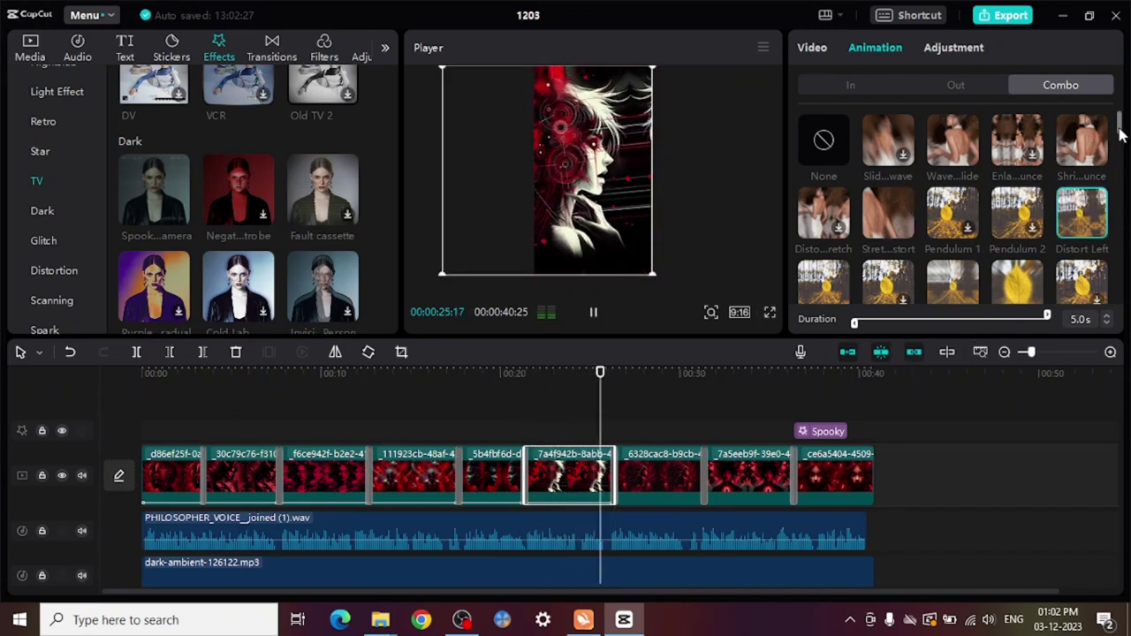
- Try the Zoom 2 combo animation on the seventh image clip and replace it with Distort Right
scroll(1121, 139, "down", 1)
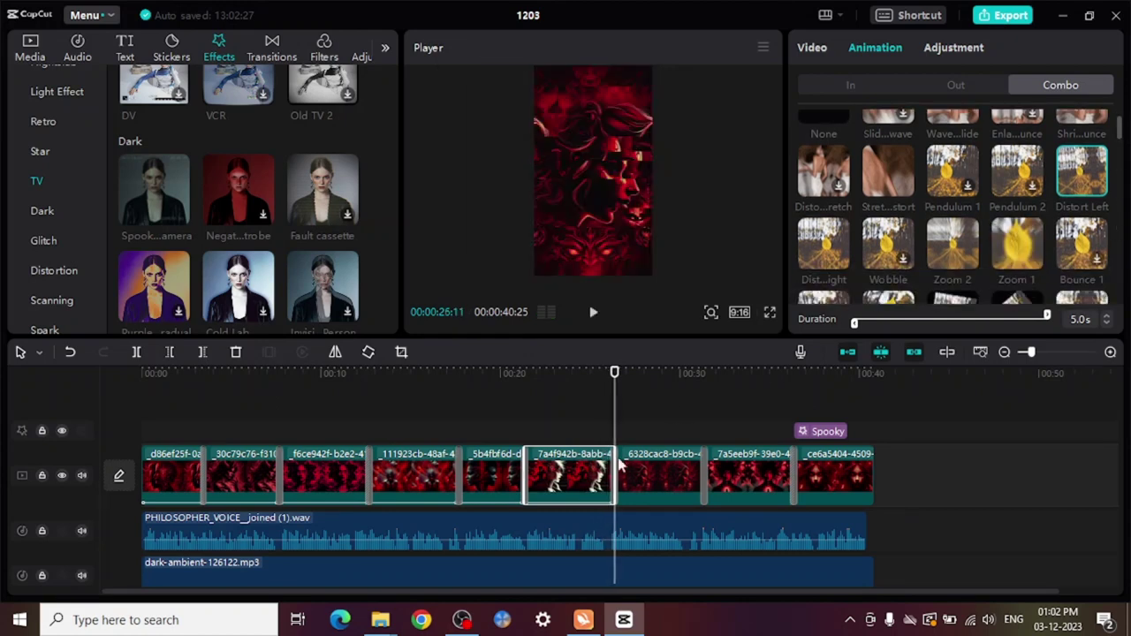
left_click(637, 469)
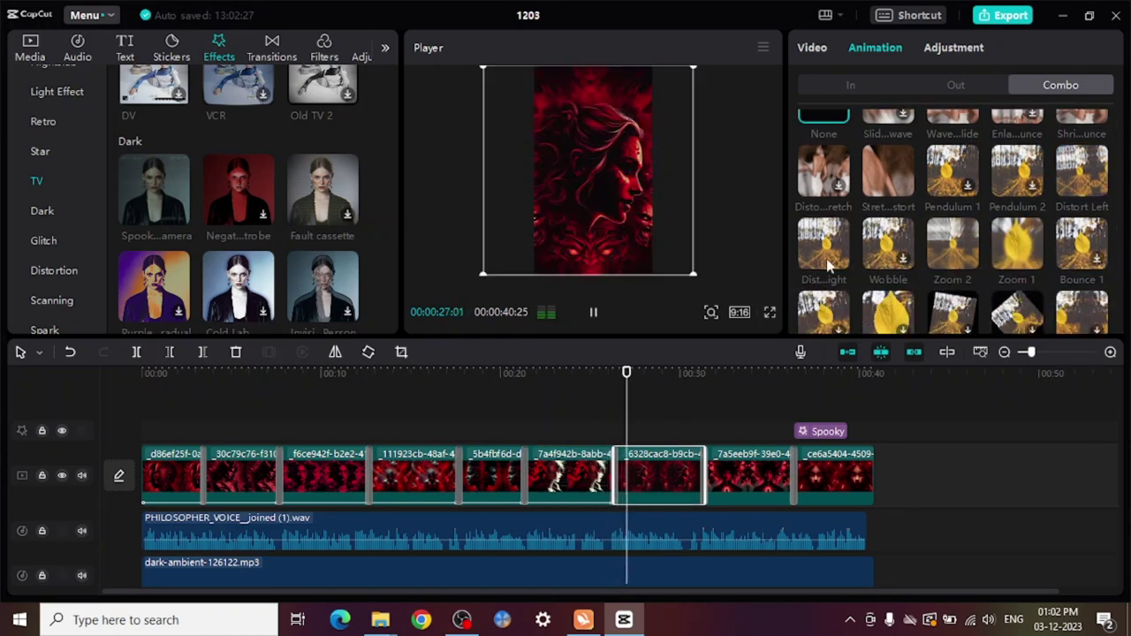
left_click(957, 253)
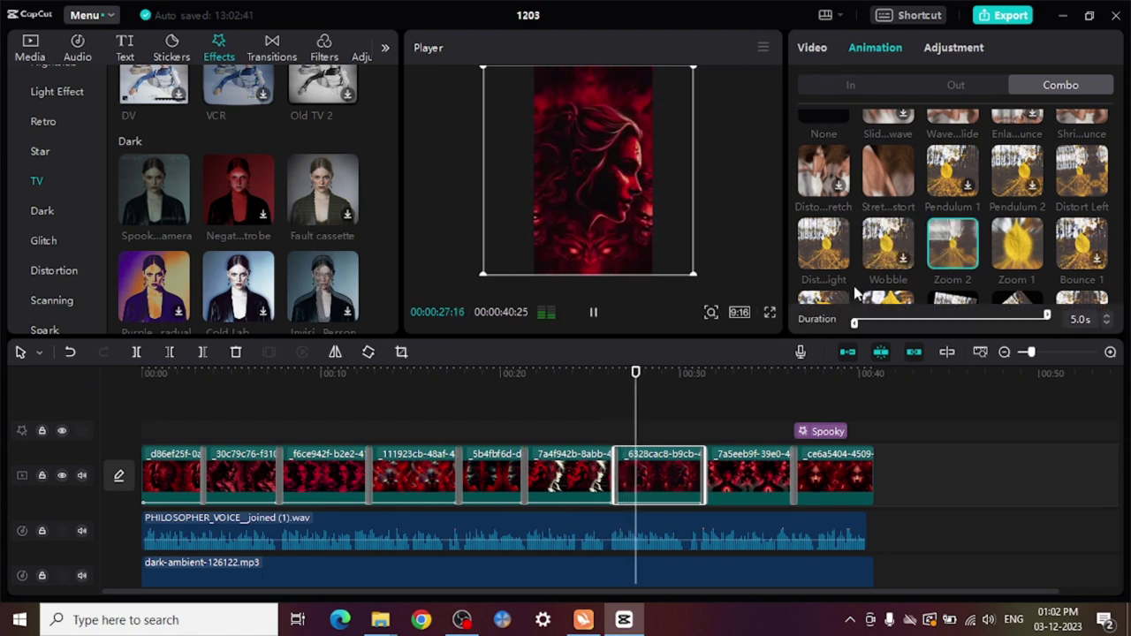
left_click(822, 252)
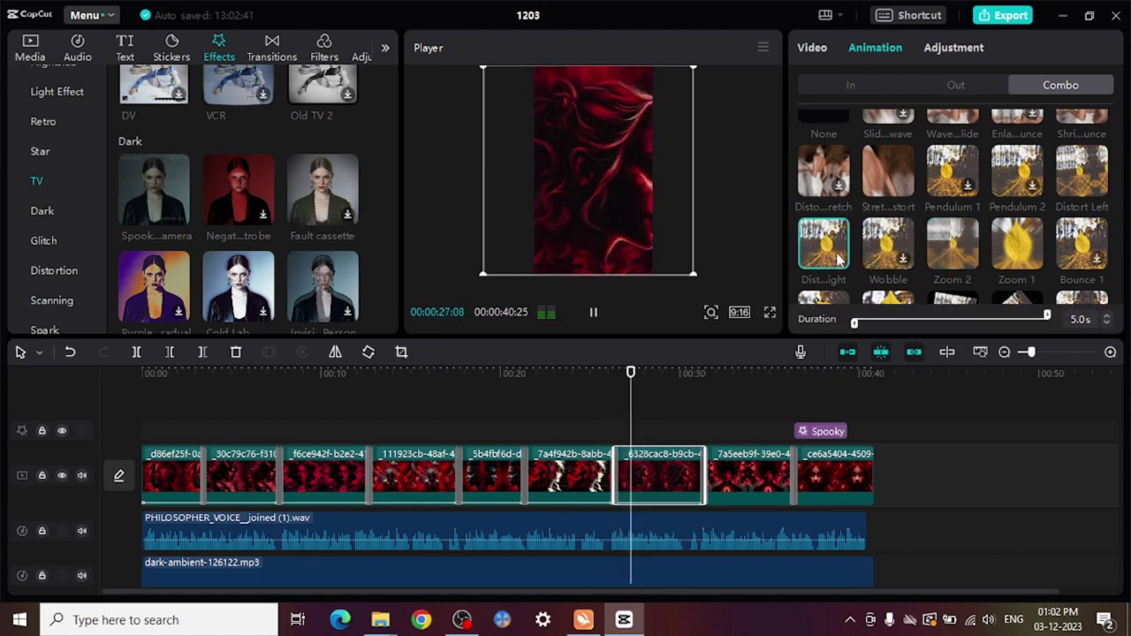
key("space")
- Apply the Sway Out combo animation to the eighth image clip and play through to the last clip
left_click(755, 488)
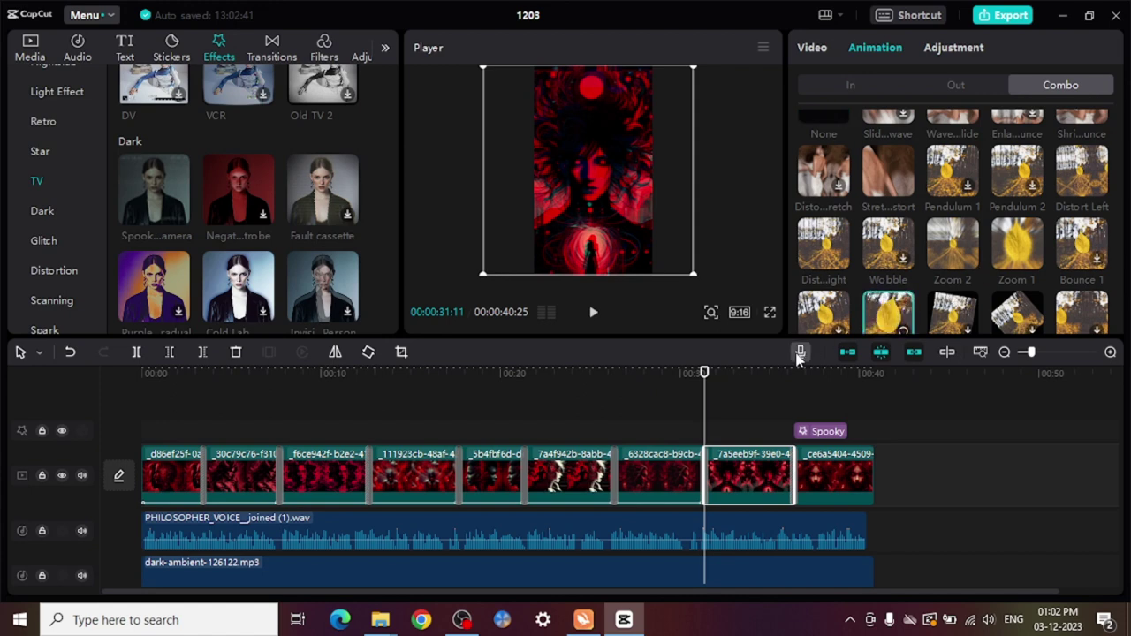
key("space")
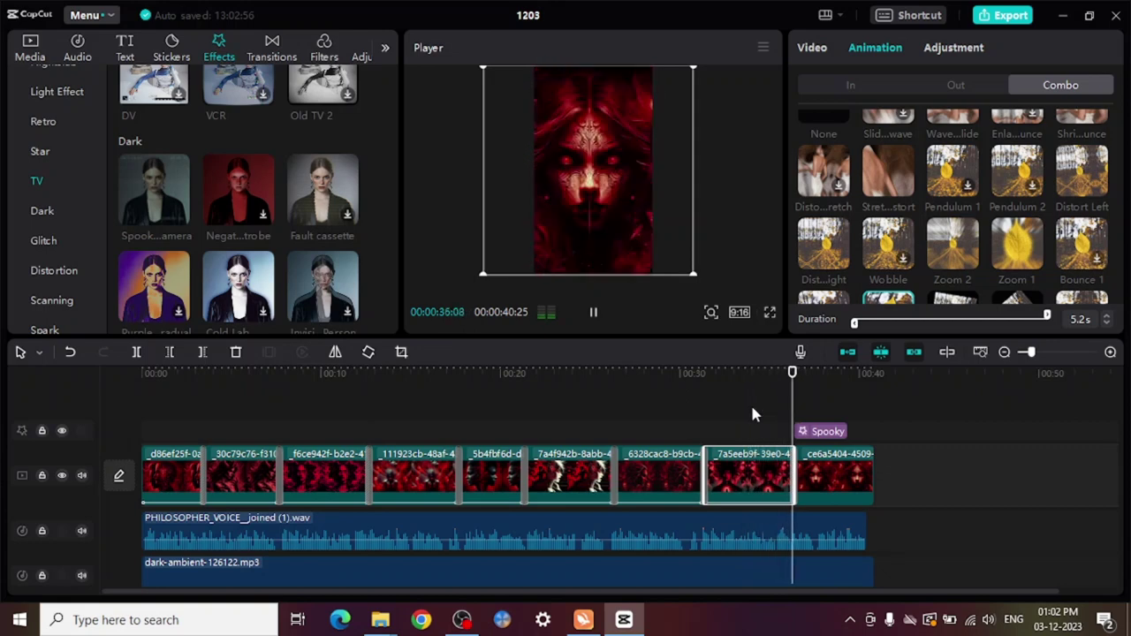
key("space")
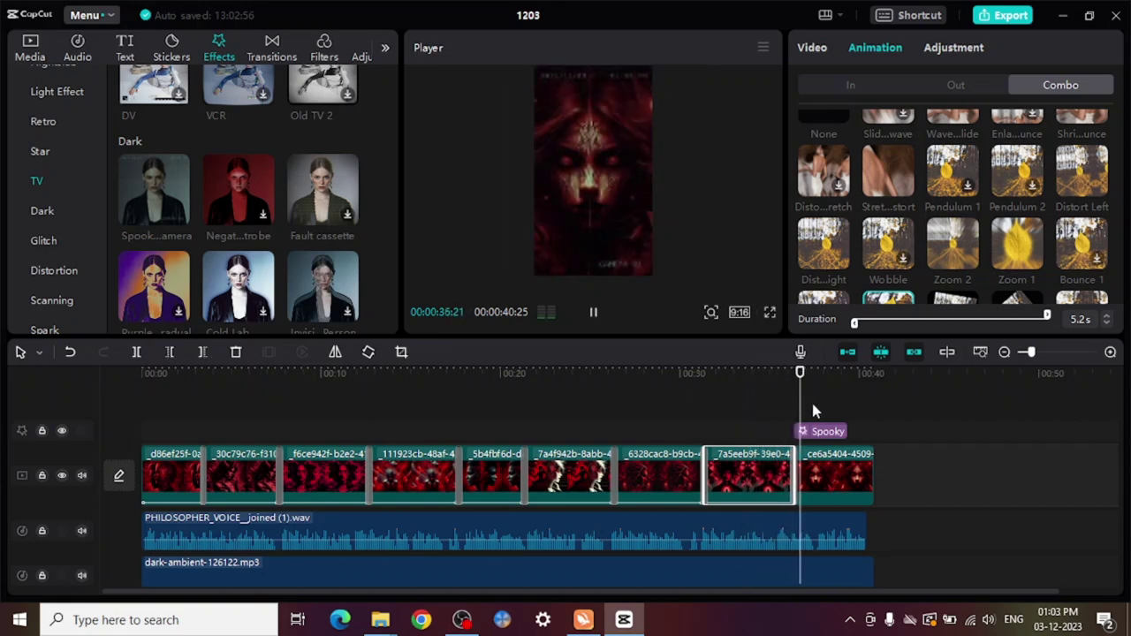
- Delete the Spooky Camera effect above the last image clip and apply the Train 4 combo animation to that clip instead
left_click(828, 432)
key("Delete")
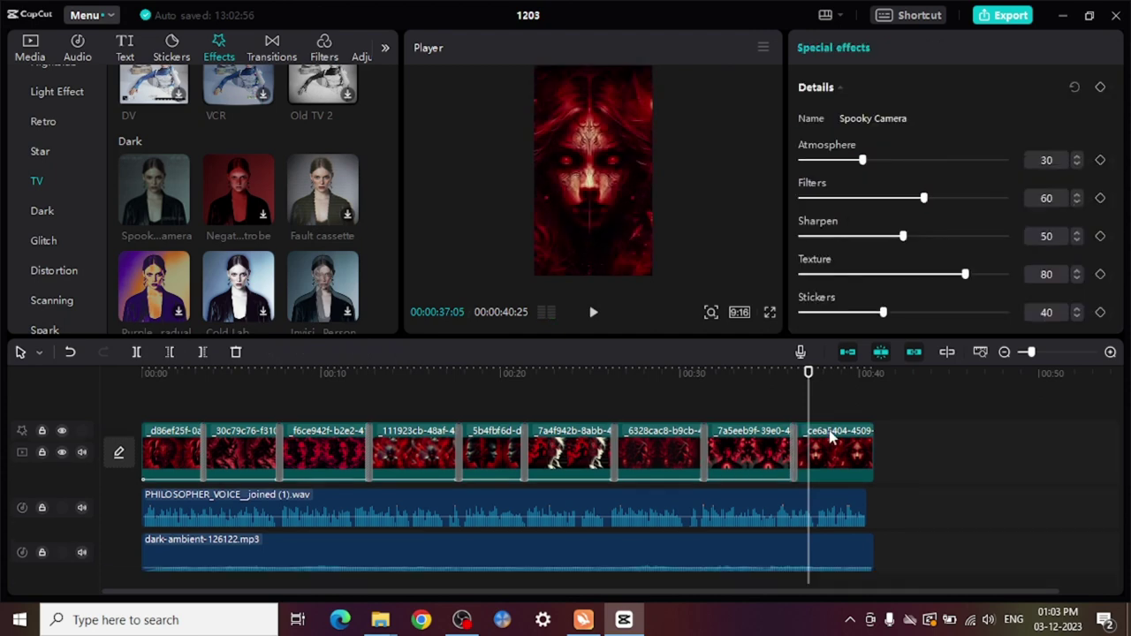
left_click(815, 451)
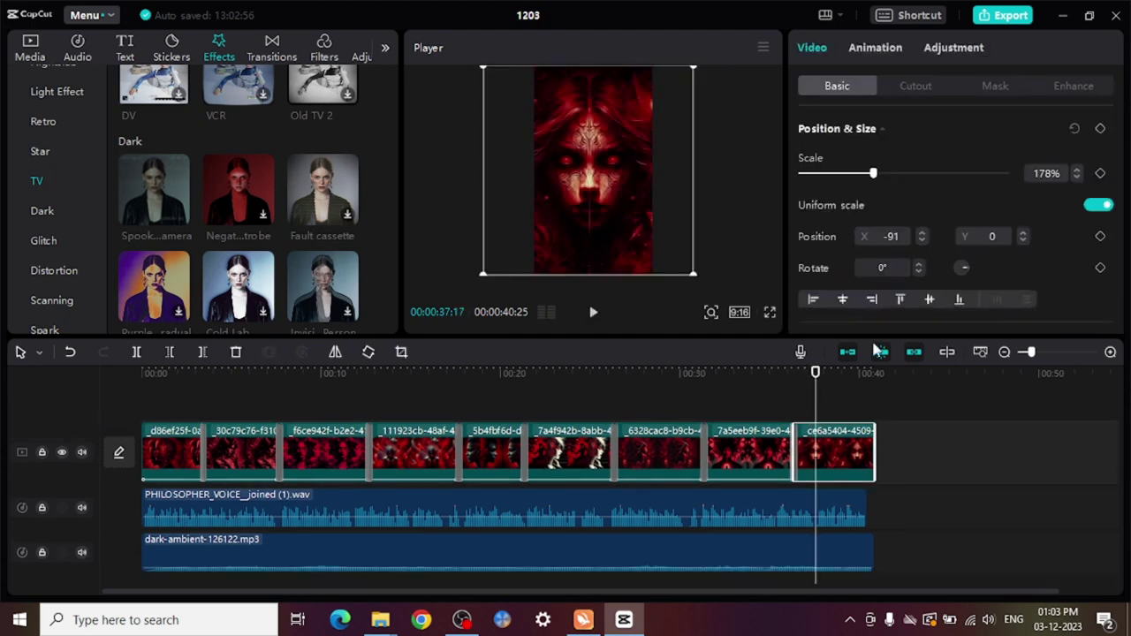
left_click(876, 49)
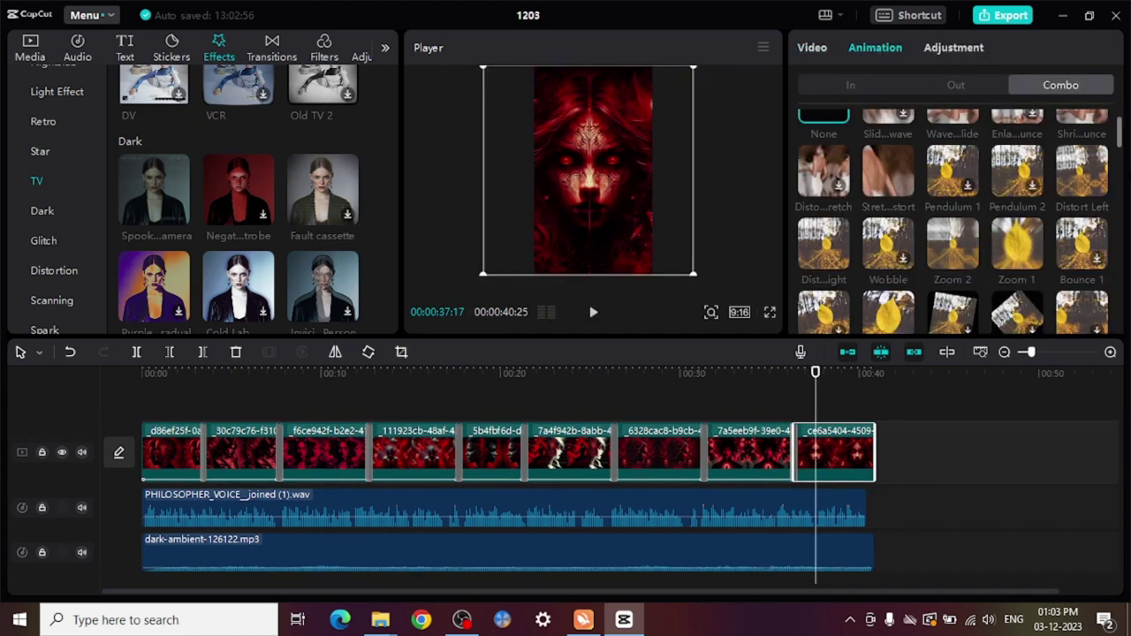
left_click_drag(1120, 142, 1119, 159)
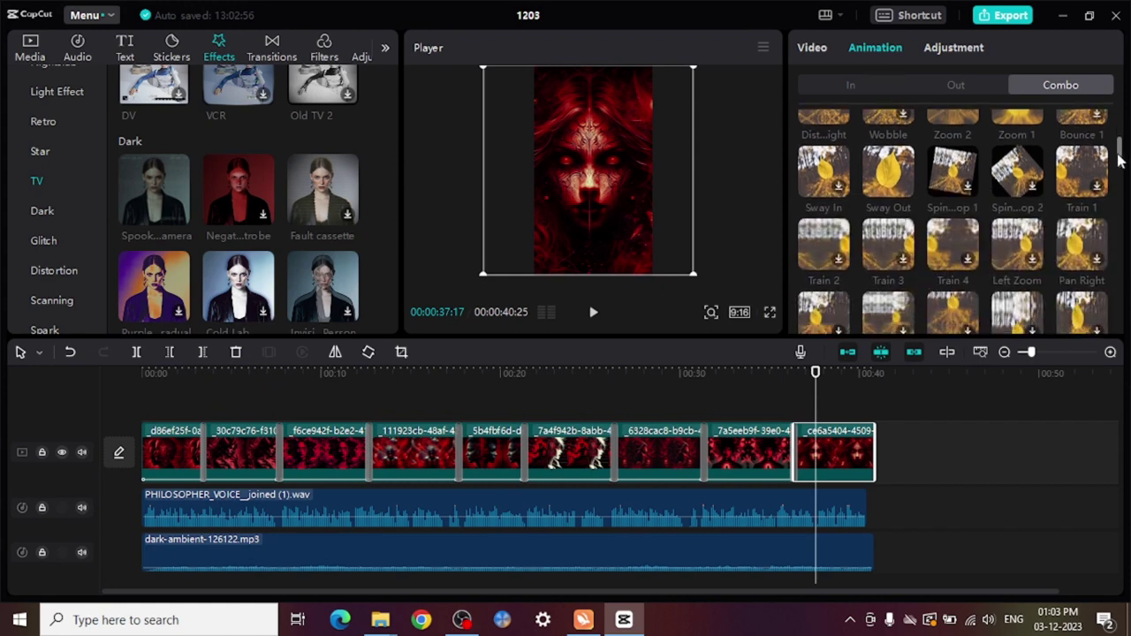
left_click(959, 246)
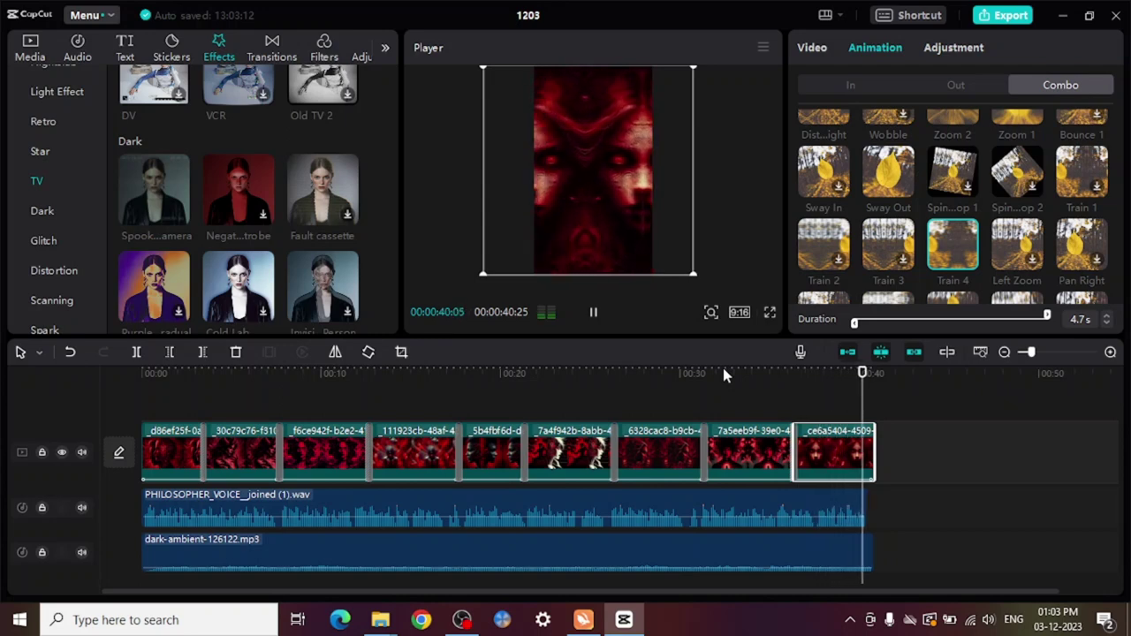
- Play the video from the beginning to review the animated clips, and pause during the fourth clip
left_click(142, 374)
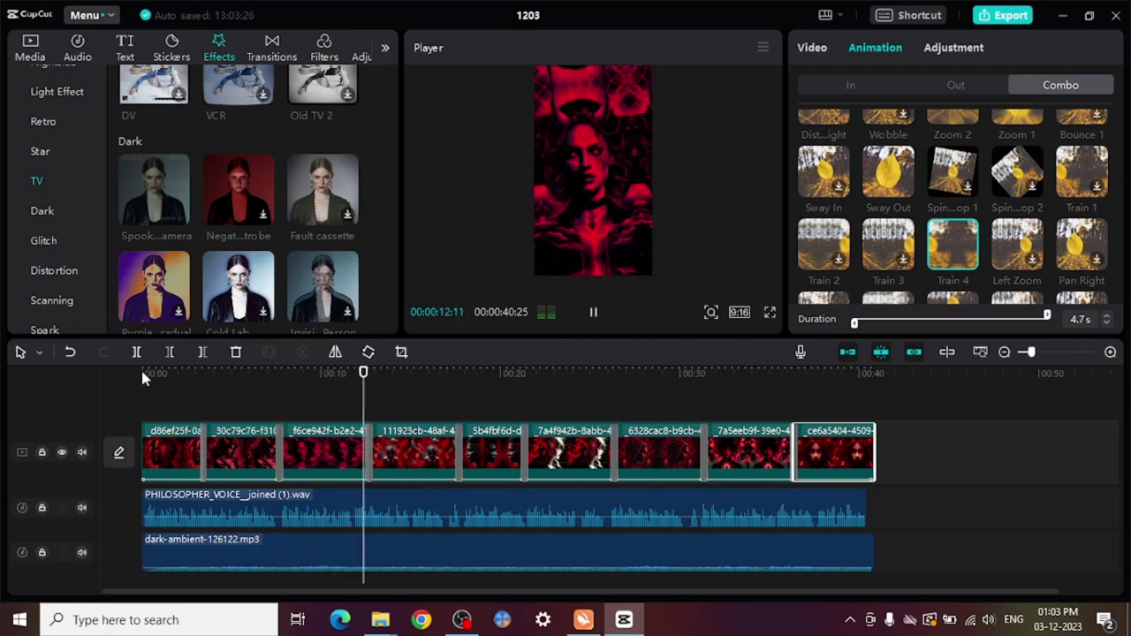
key("space")
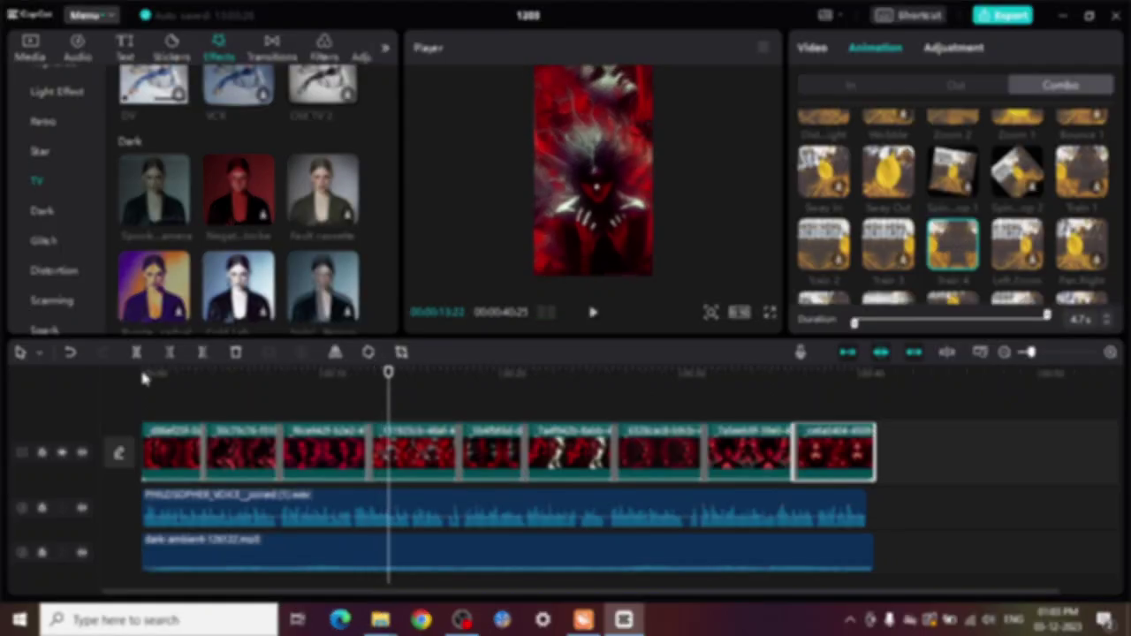
- Switch to File Explorer and open the Music folder inside Downloads
mouse_move(389, 624)
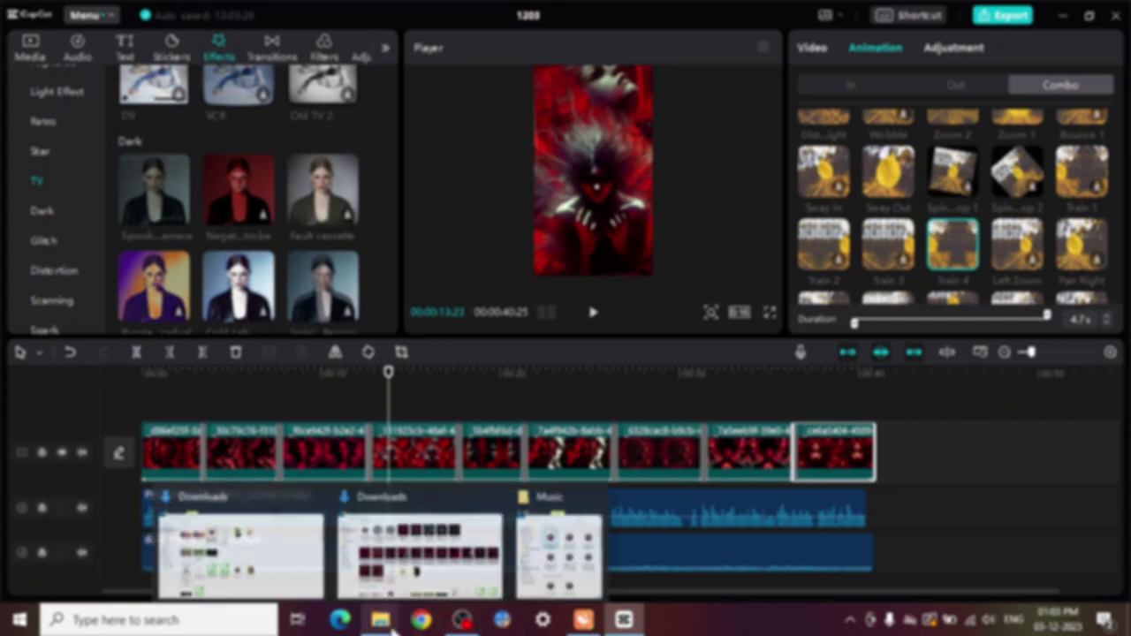
mouse_move(548, 582)
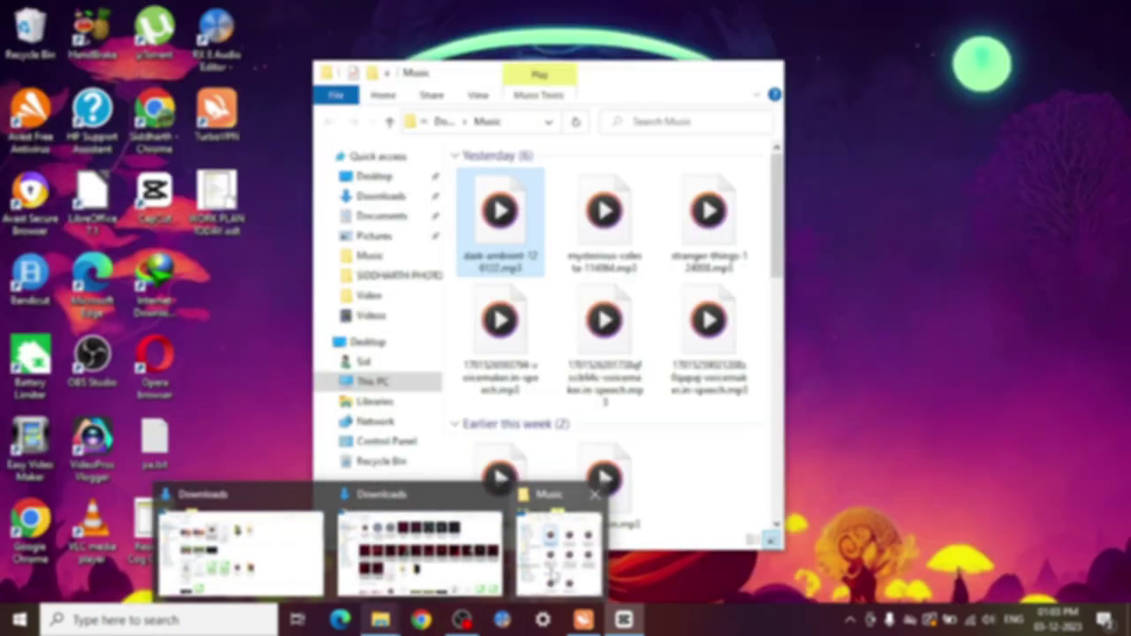
left_click(553, 579)
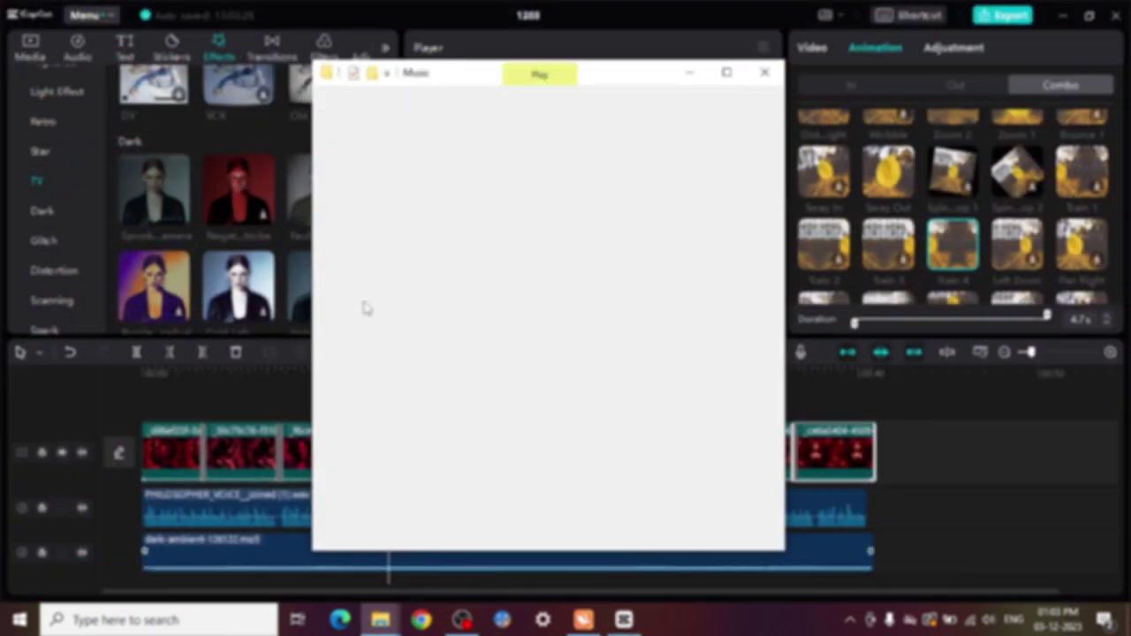
left_click(366, 198)
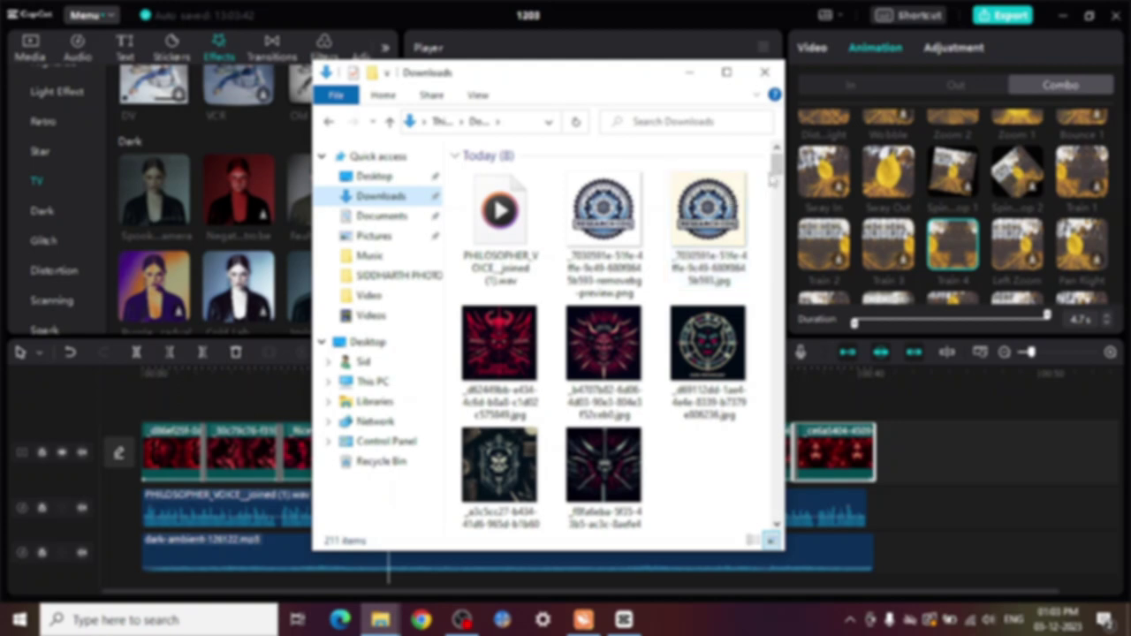
scroll(608, 168, "down", 1)
scroll(610, 172, "down", 10)
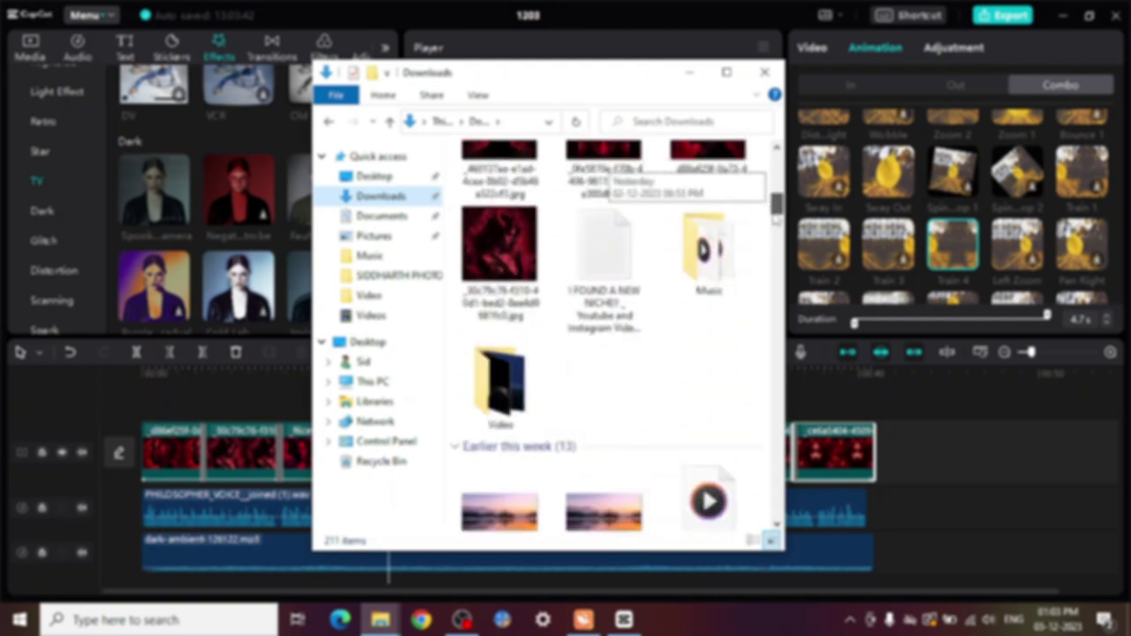
left_click(714, 277)
key("Return")
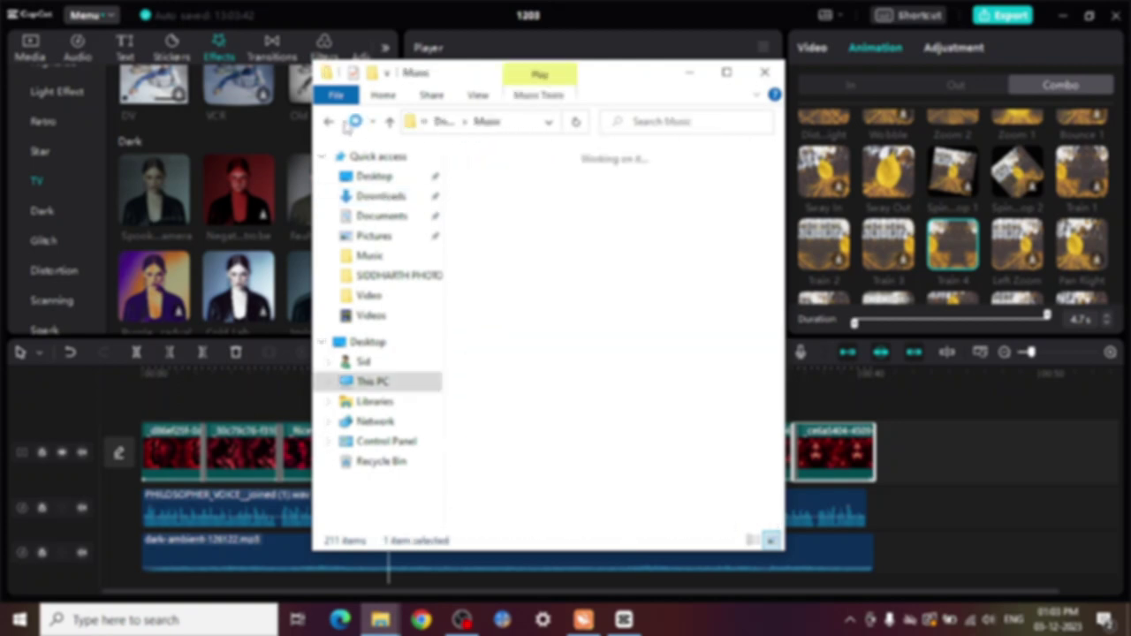
- Look for the sound effect files in the Downloads folder, the libraries, the user folder and This PC
key("alt+Left")
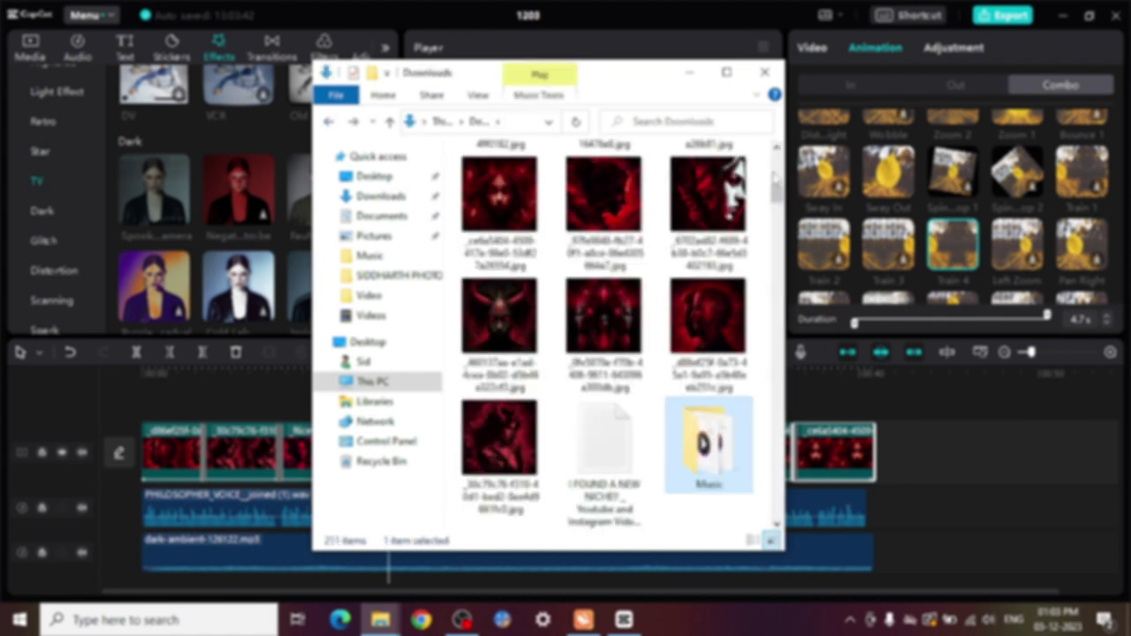
left_click_drag(777, 193, 779, 219)
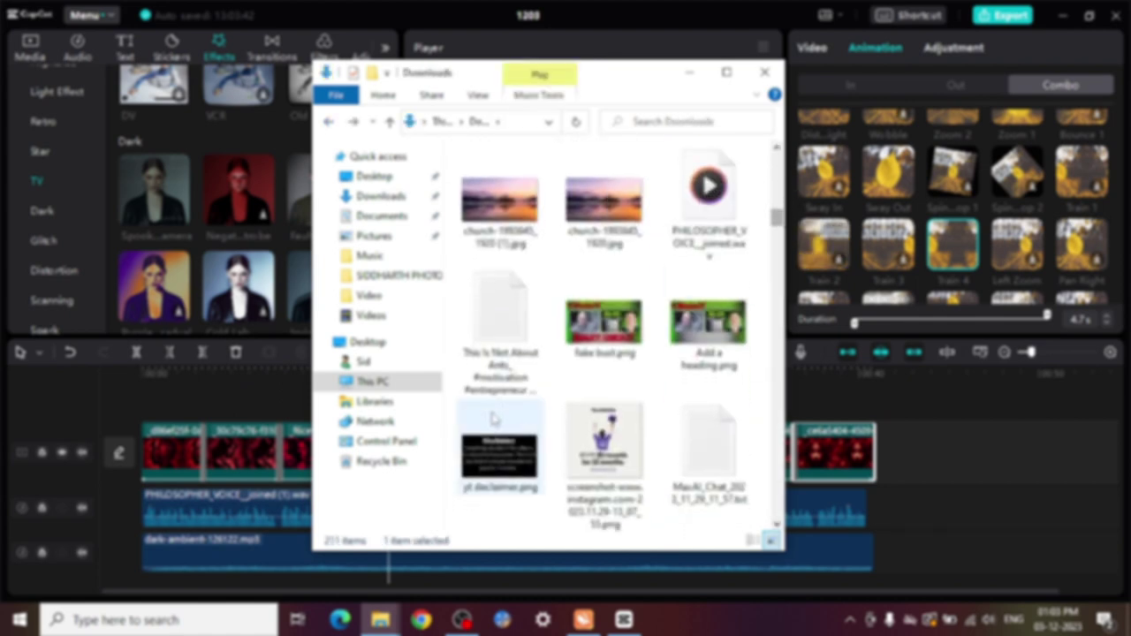
left_click(405, 406)
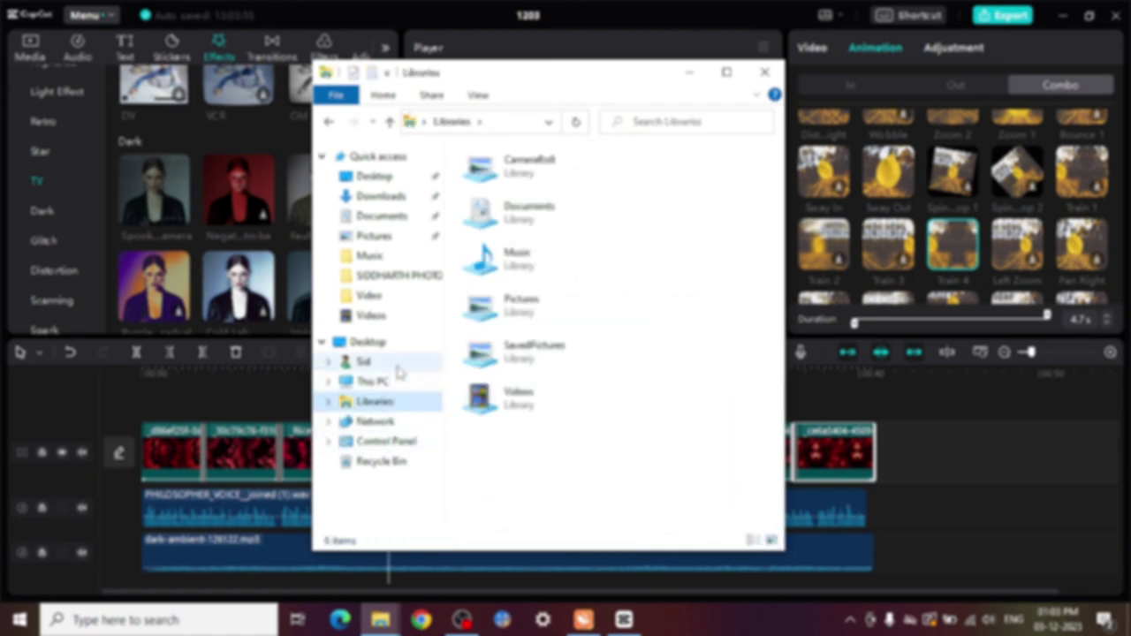
left_click(398, 366)
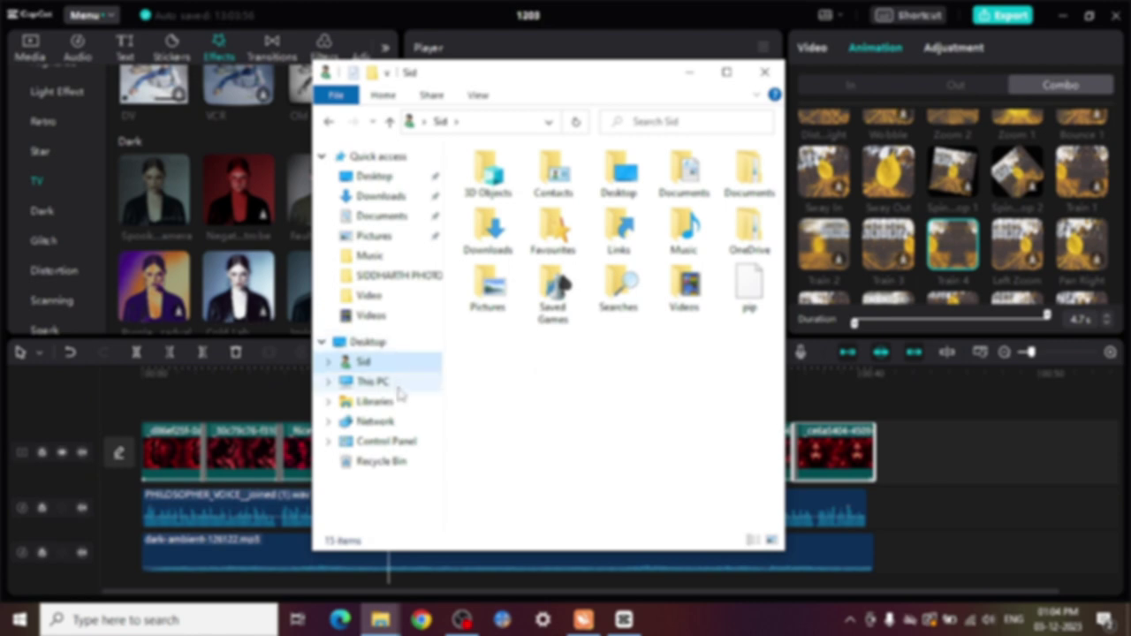
left_click(398, 383)
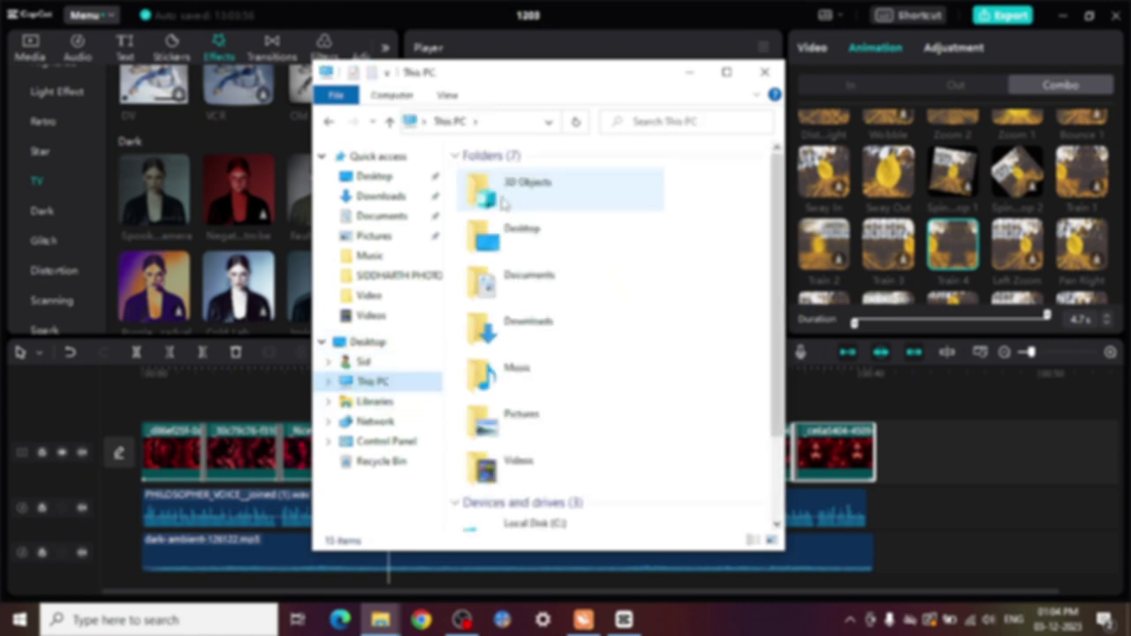
- Browse the Users folder on Local Disk (C:) for the sound effects and try to open its Editing folder
scroll(760, 327, "down", 3)
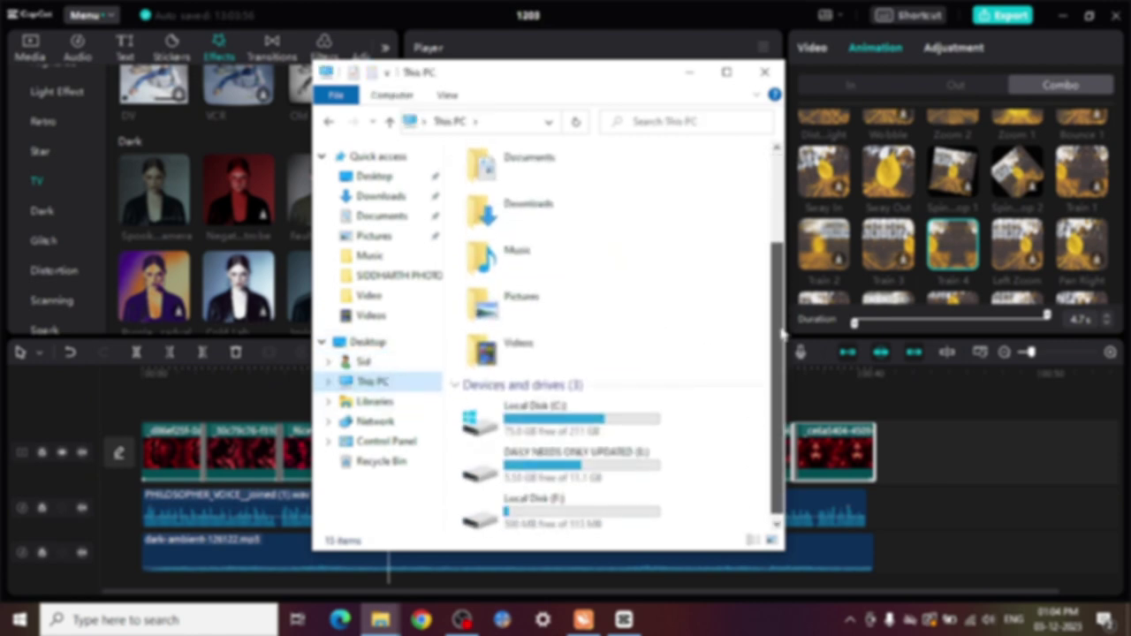
double_click(527, 430)
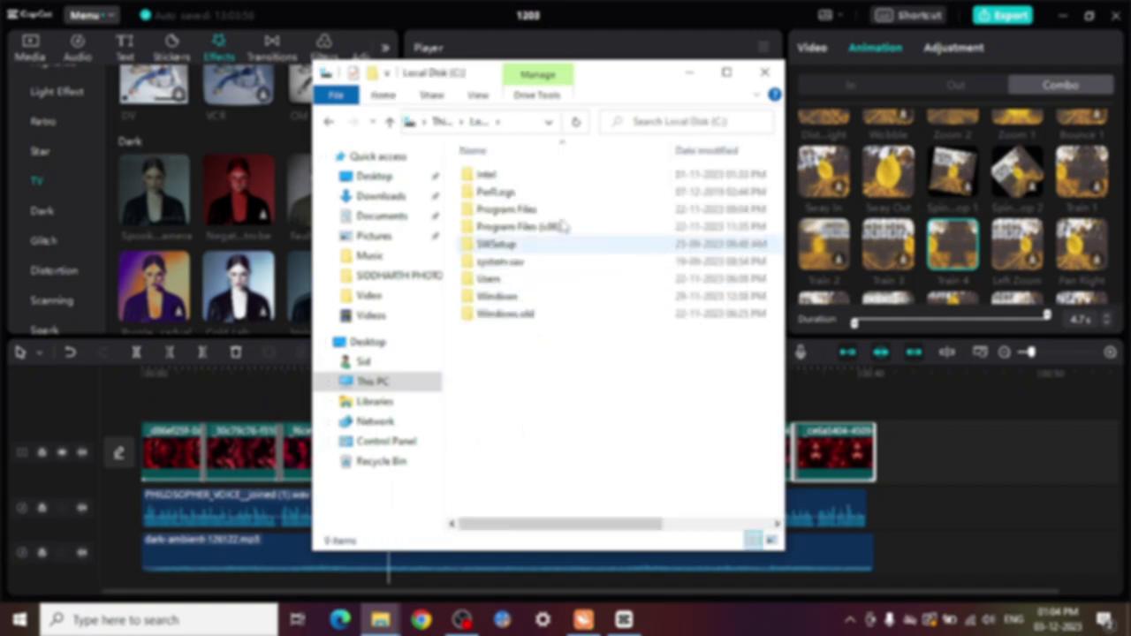
double_click(525, 279)
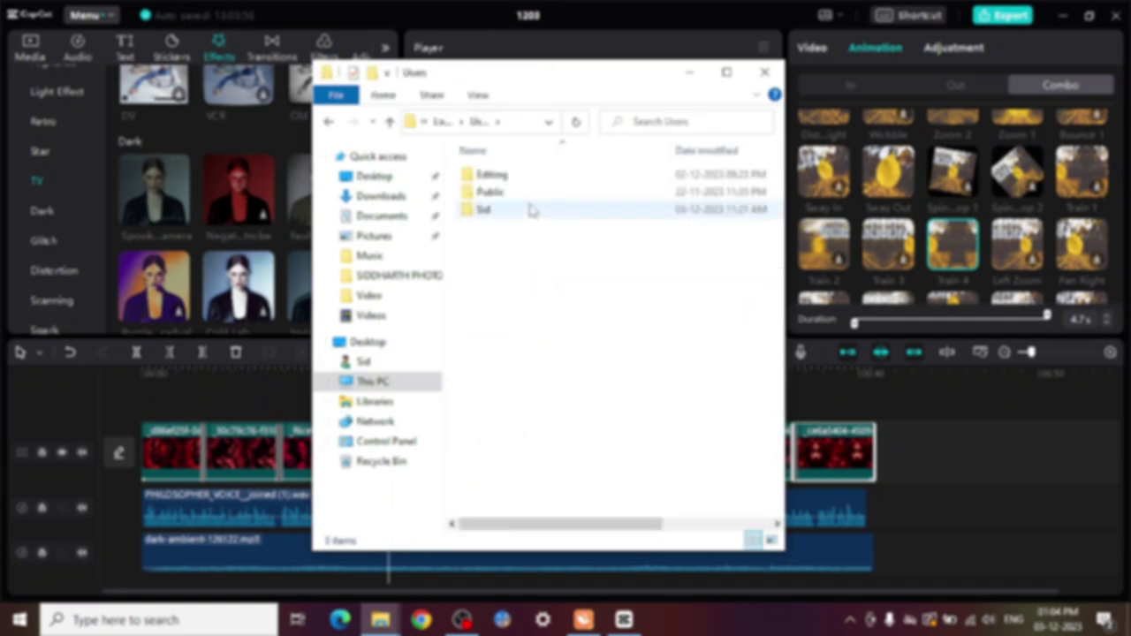
double_click(527, 208)
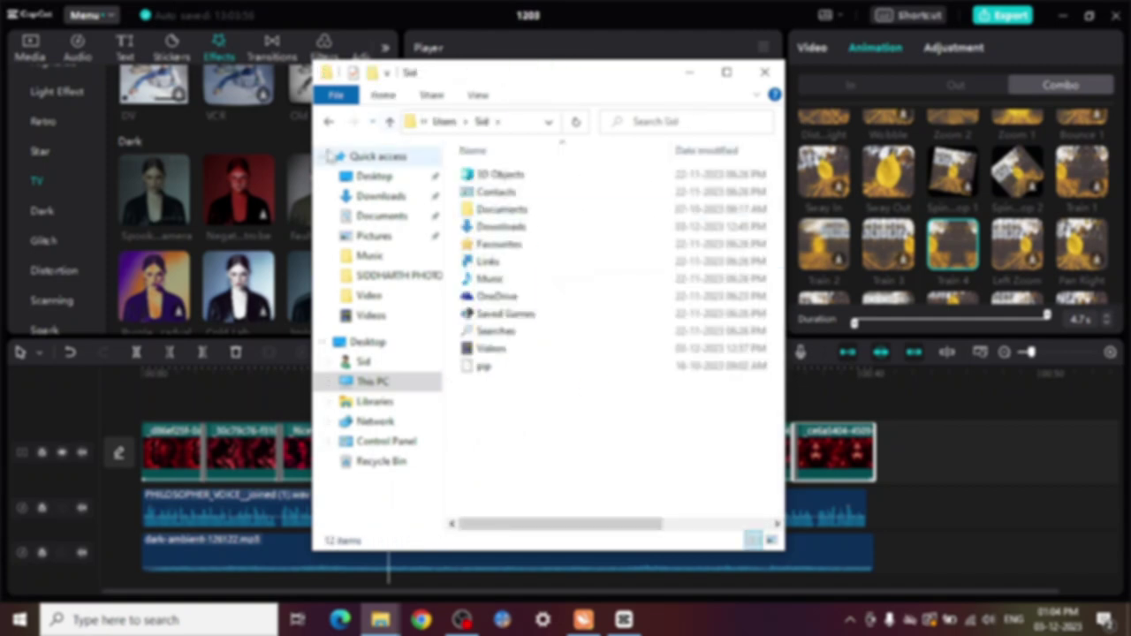
key("alt+Left")
double_click(528, 174)
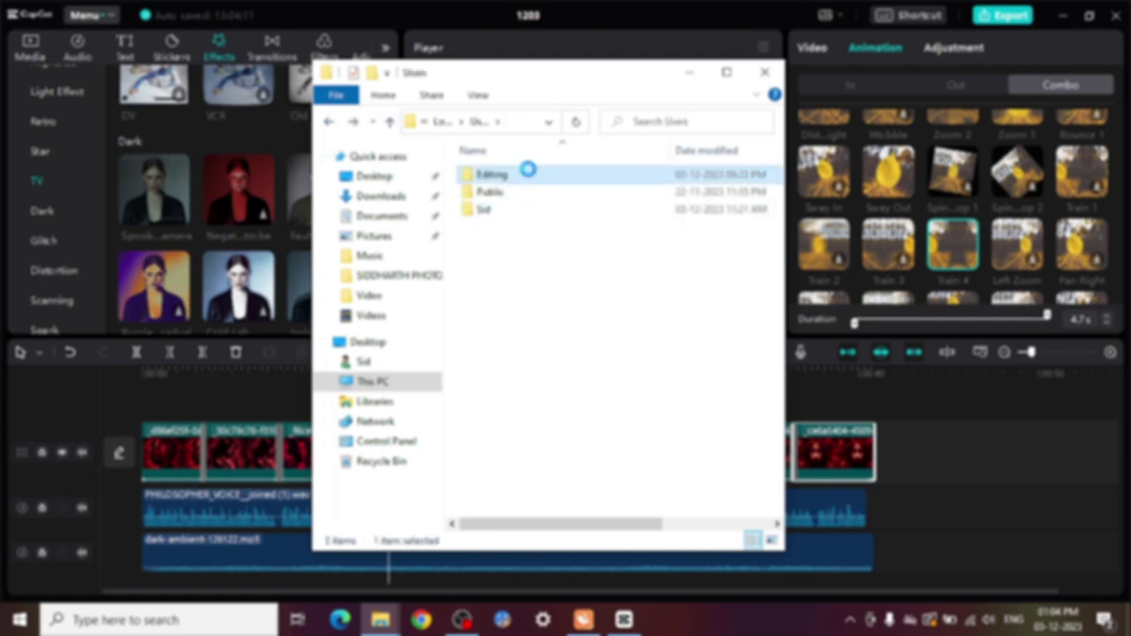
left_click(585, 331)
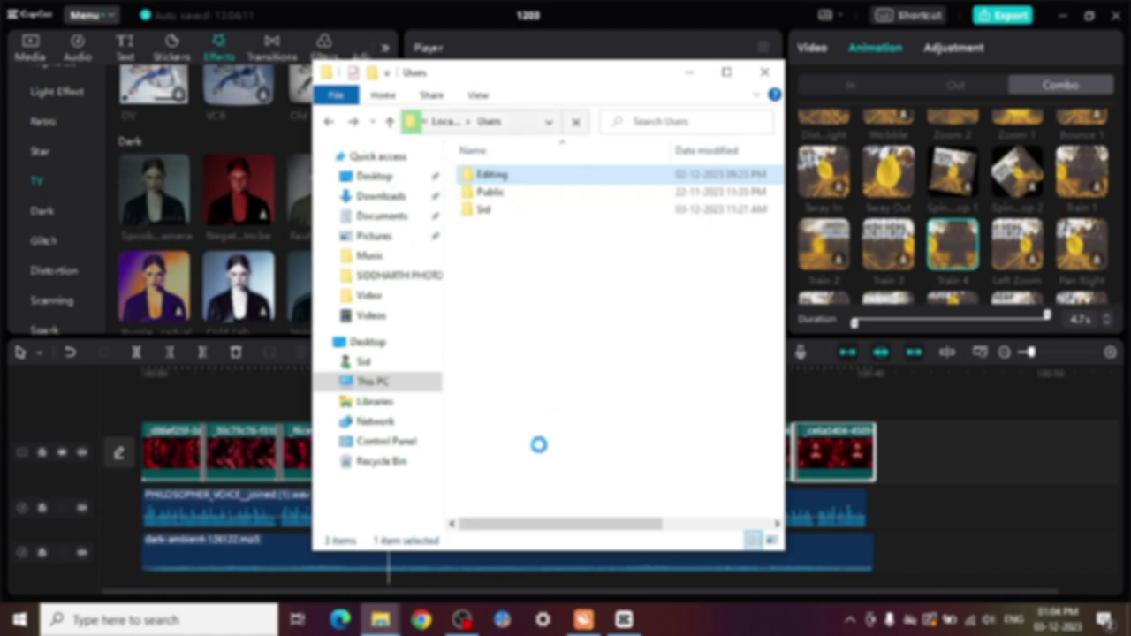
left_click(464, 620)
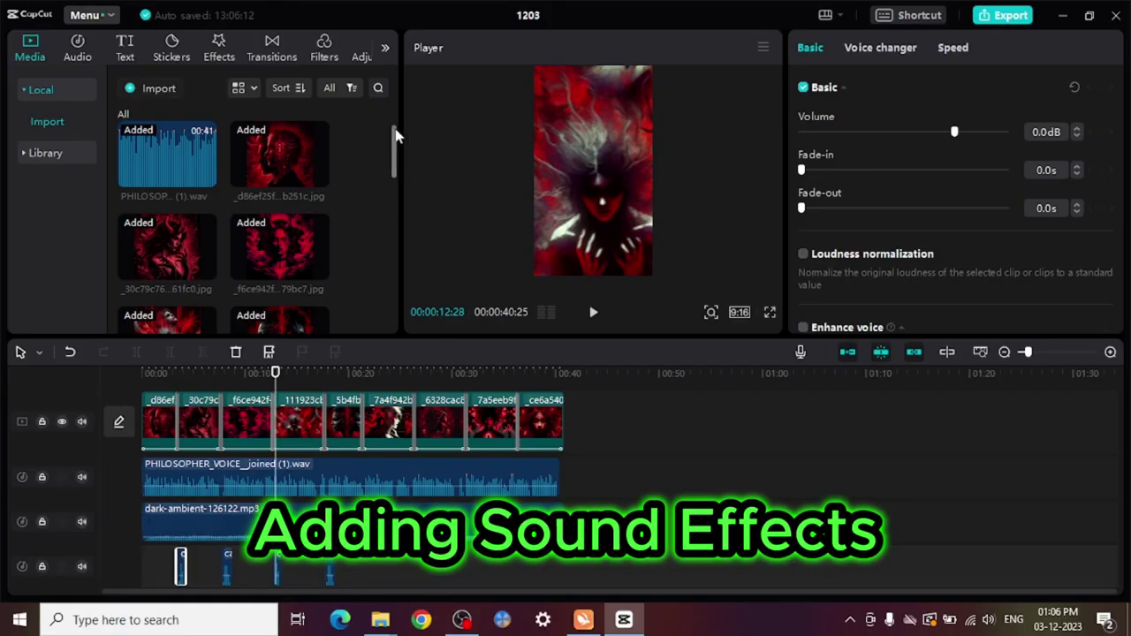
- Preview the two imported camera sound effects in the project media
left_click_drag(396, 135, 381, 297)
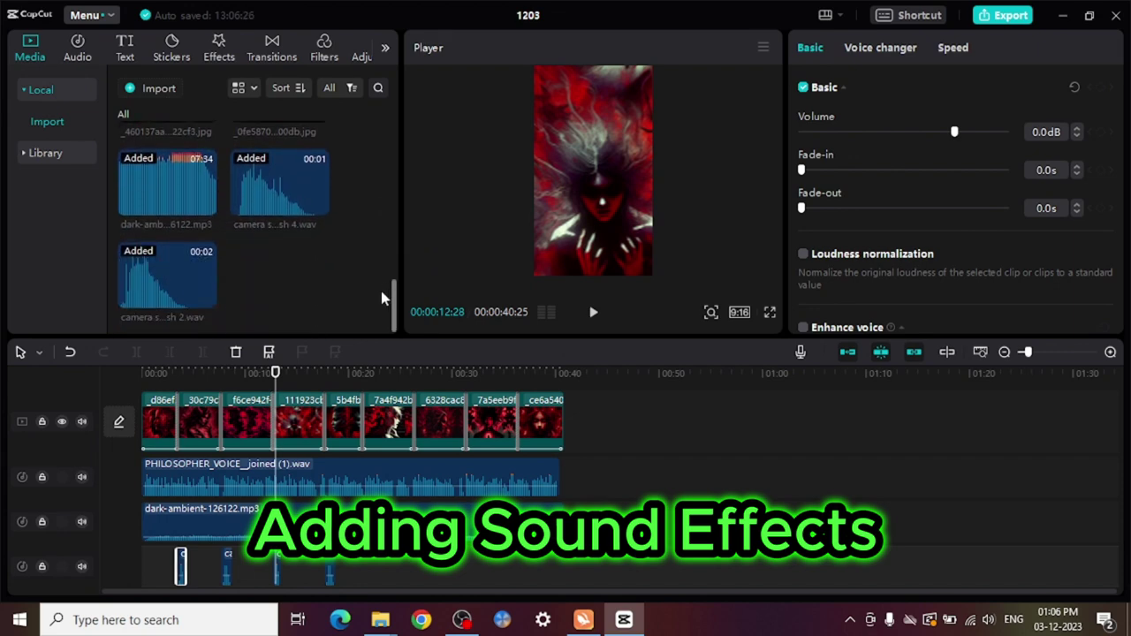
left_click(290, 185)
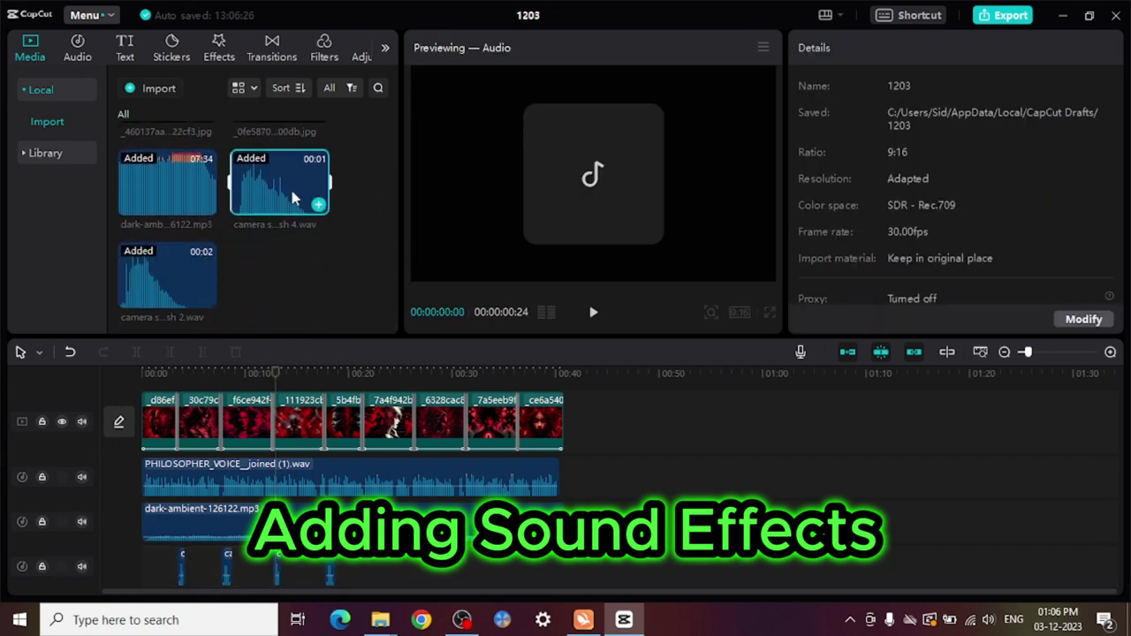
left_click(173, 272)
- Duplicate the four camera sound clips and move the copies along the same track near the last four image transitions
left_click(165, 373)
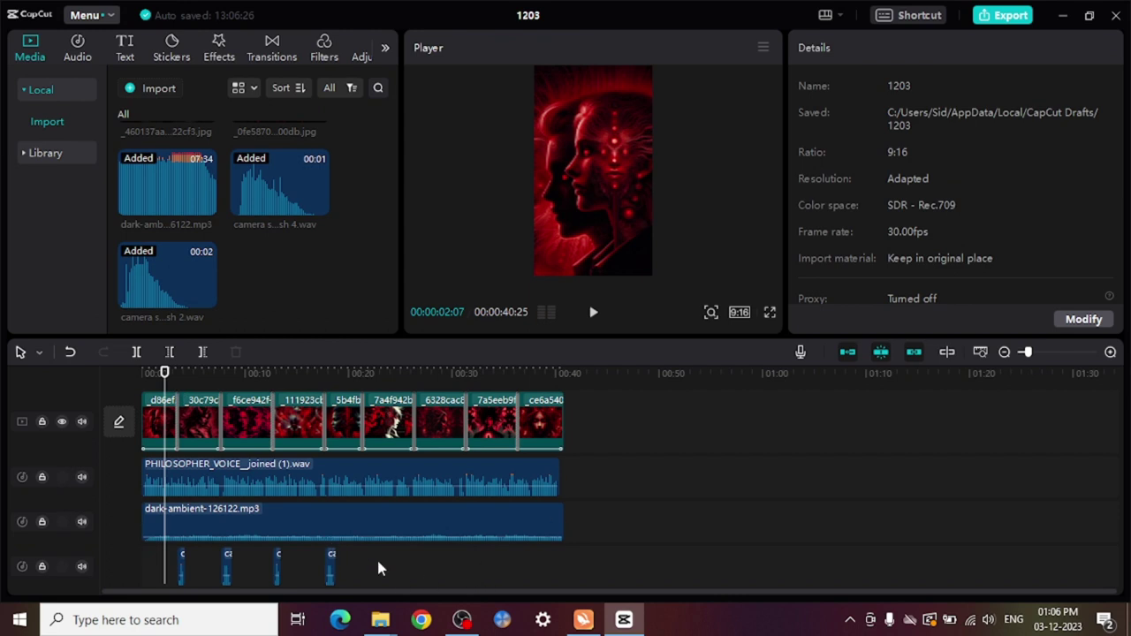
left_click_drag(367, 573, 174, 565)
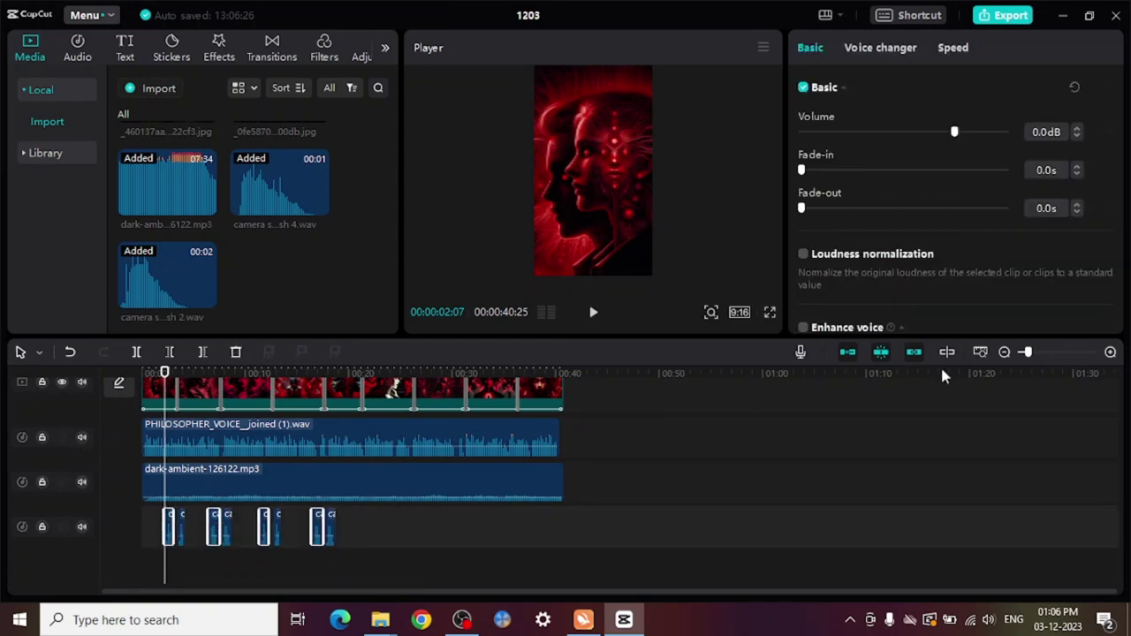
left_click_drag(1026, 354, 1039, 355)
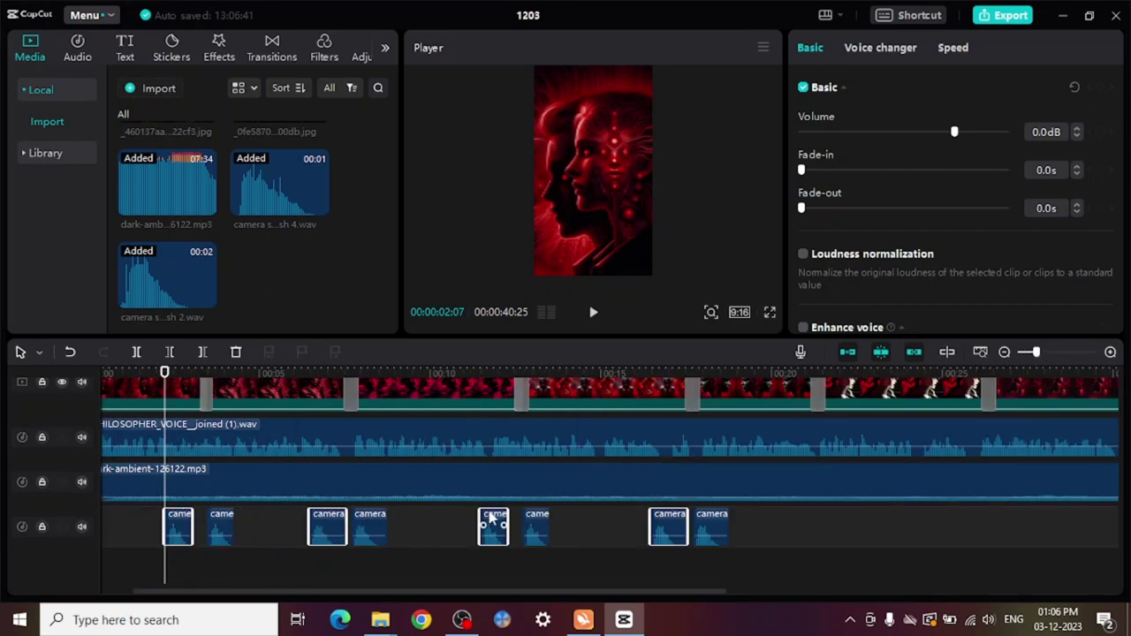
left_click_drag(491, 522, 643, 525)
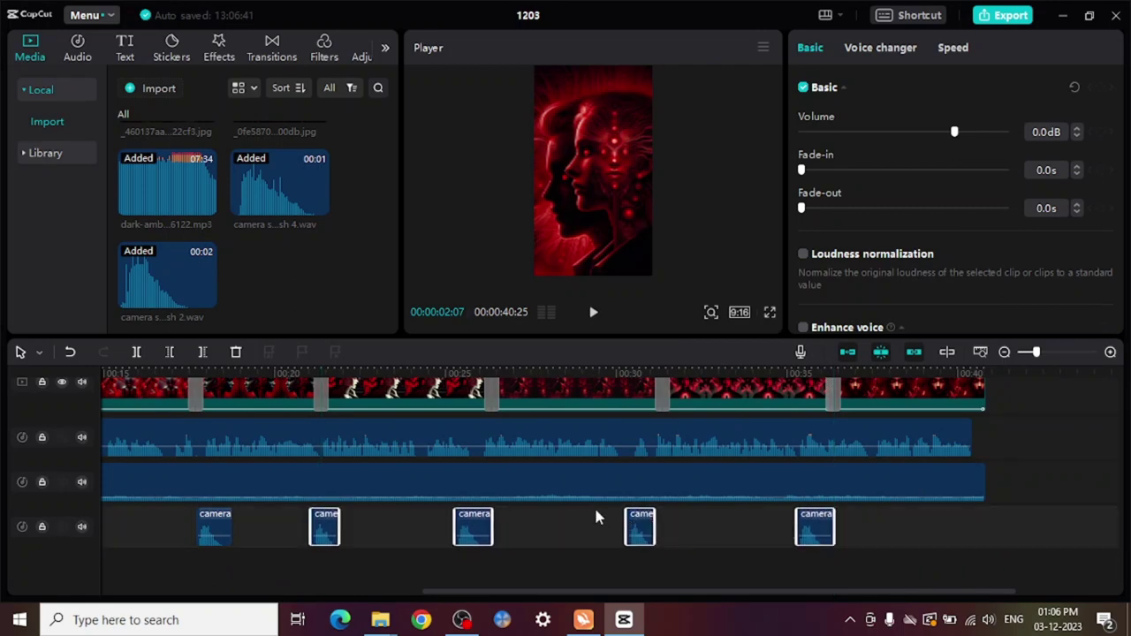
- Align each of the four copied camera sounds with the start of its image transition, from the fifth to the eighth transition
left_click(596, 515)
left_click_drag(325, 525, 336, 524)
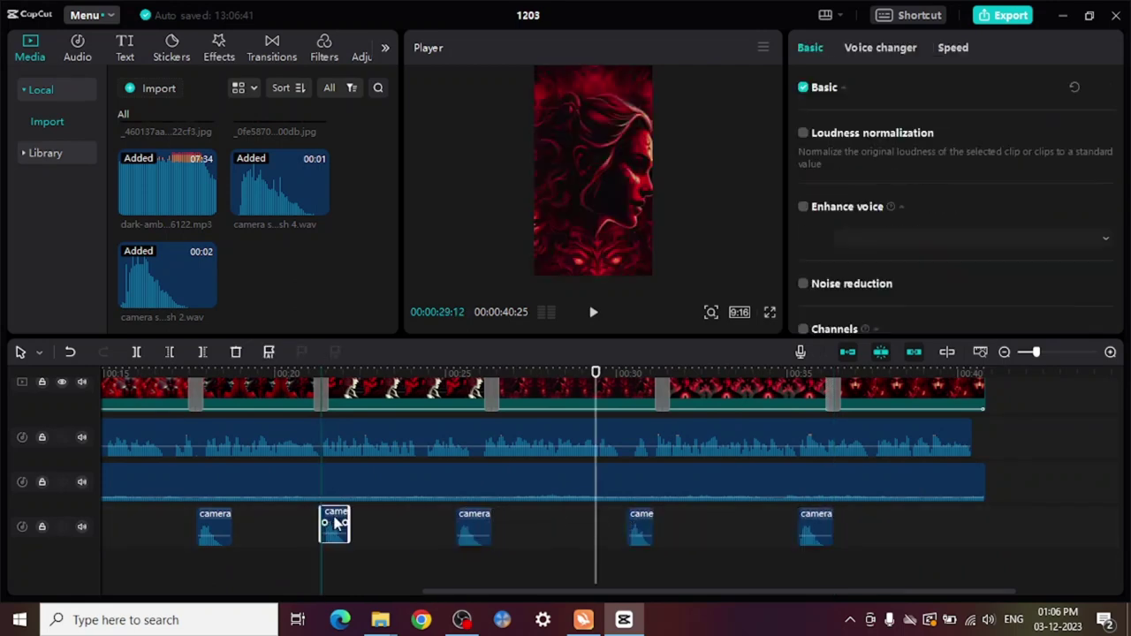
left_click_drag(480, 522, 516, 529)
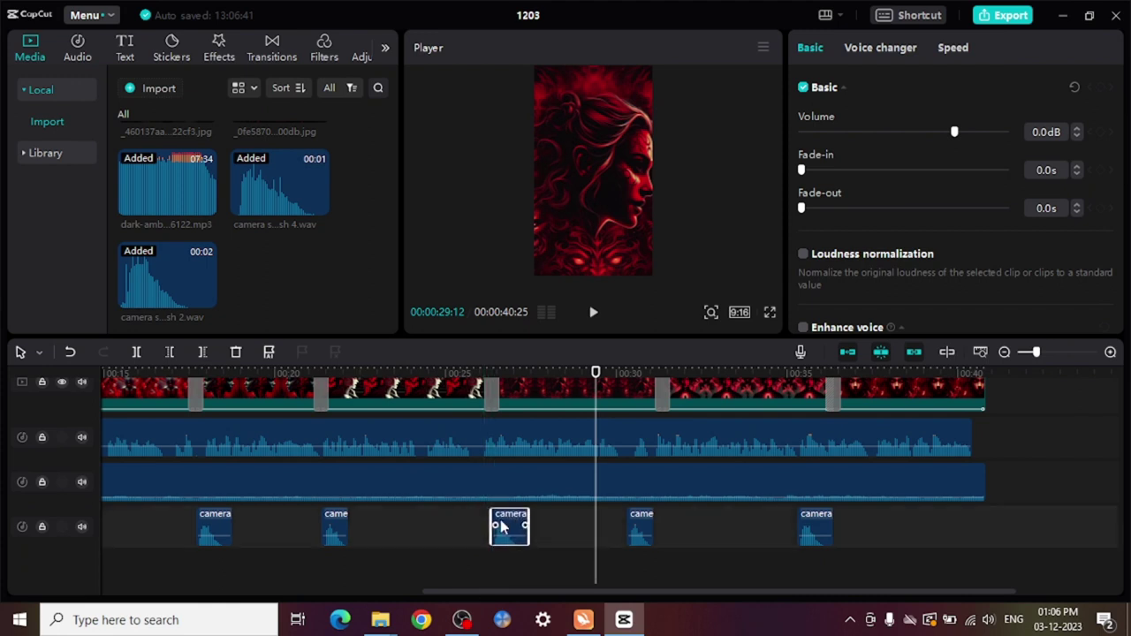
left_click_drag(643, 523, 676, 525)
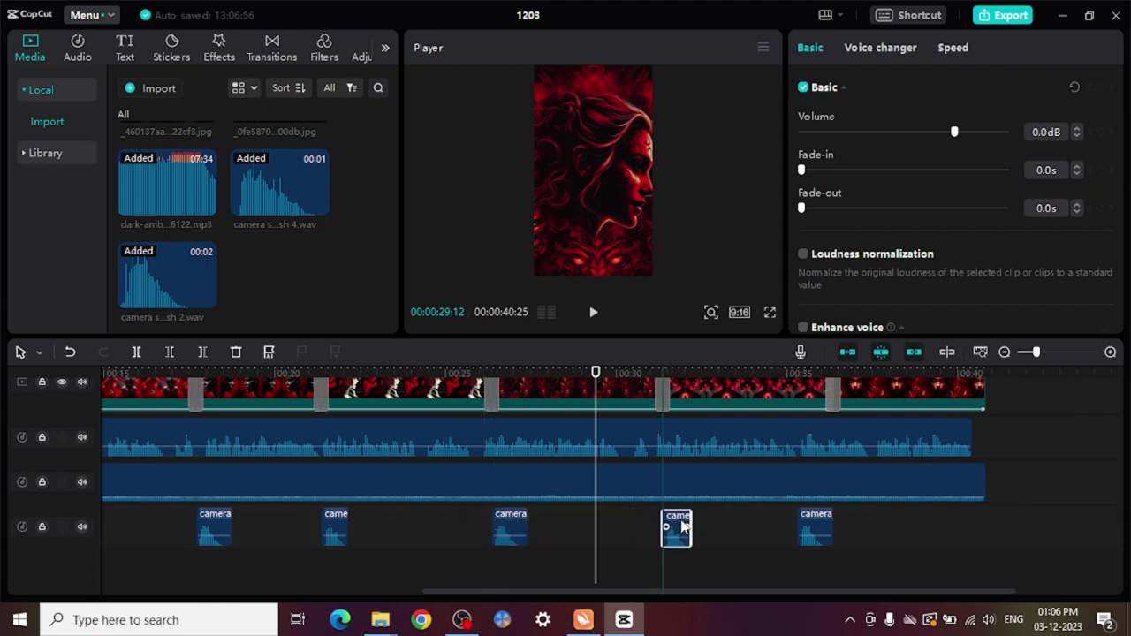
left_click_drag(817, 527, 854, 527)
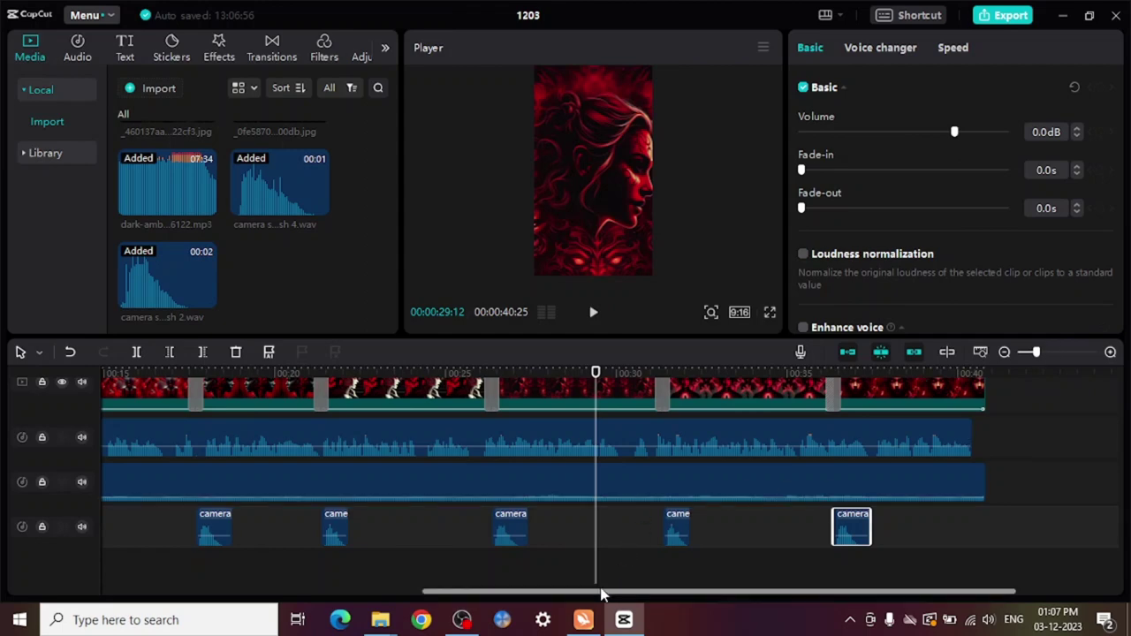
- Paste a copy of the second camera sound clip at the very start of the video
left_click_drag(601, 593, 181, 619)
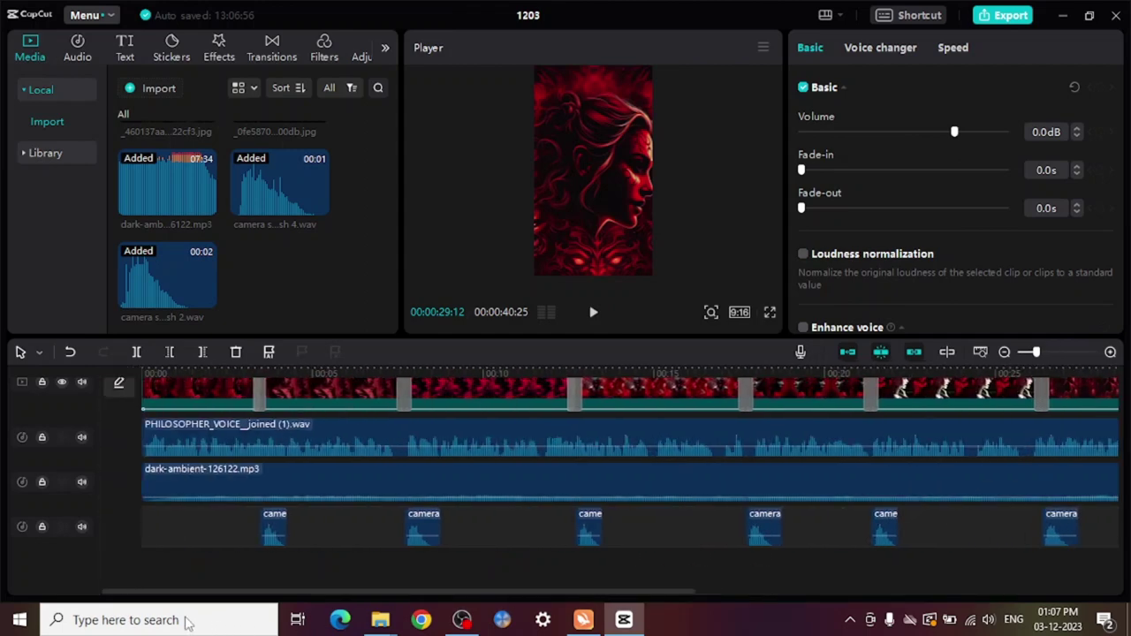
left_click(148, 378)
key("space")
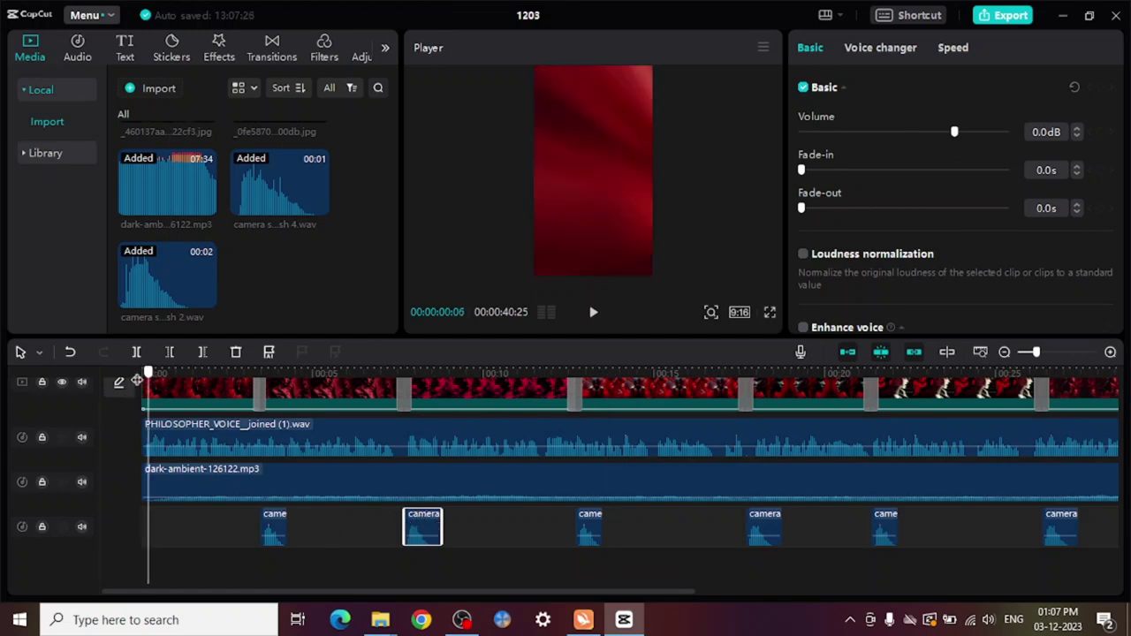
left_click_drag(137, 381, 138, 377)
key("ctrl+v")
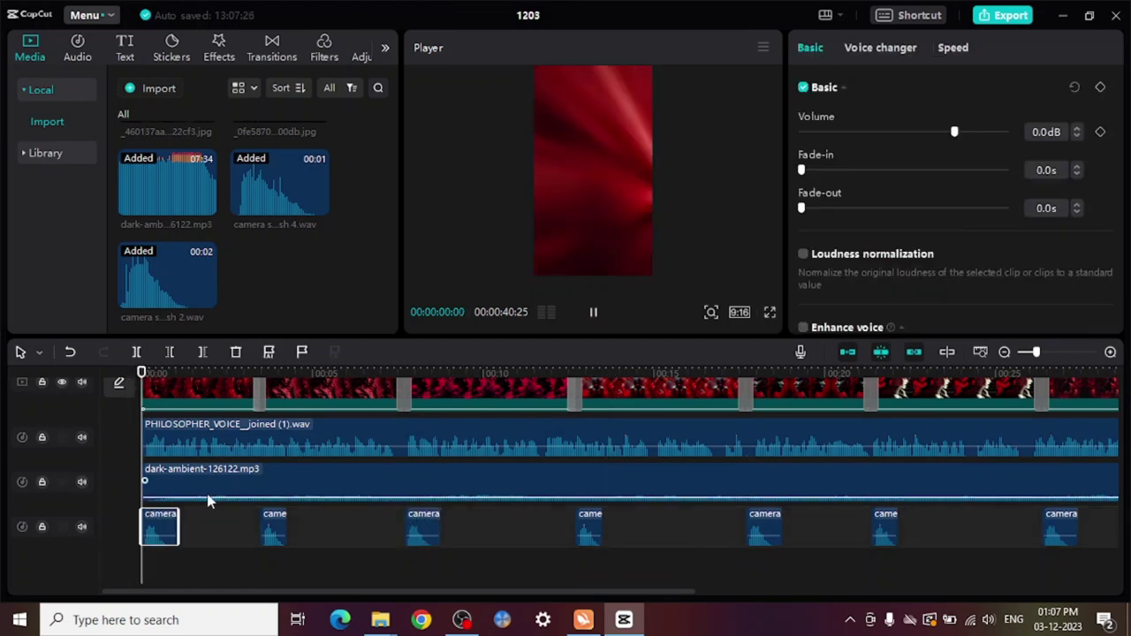
- Play the whole video to review the camera sounds, and replay the opening briefly
key("space")
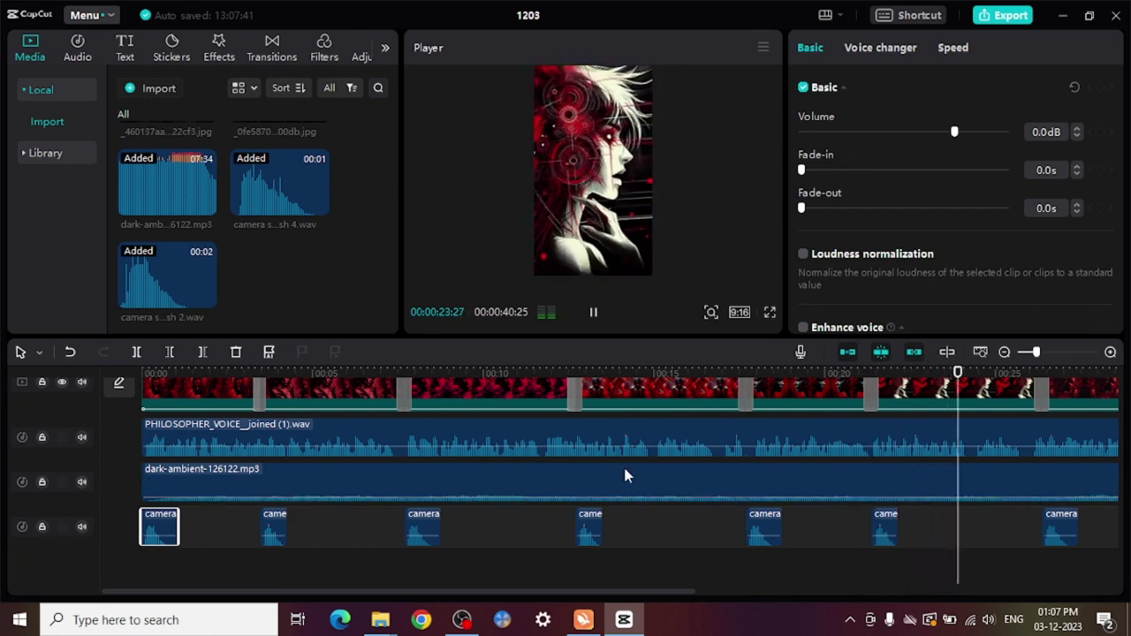
left_click(1032, 353)
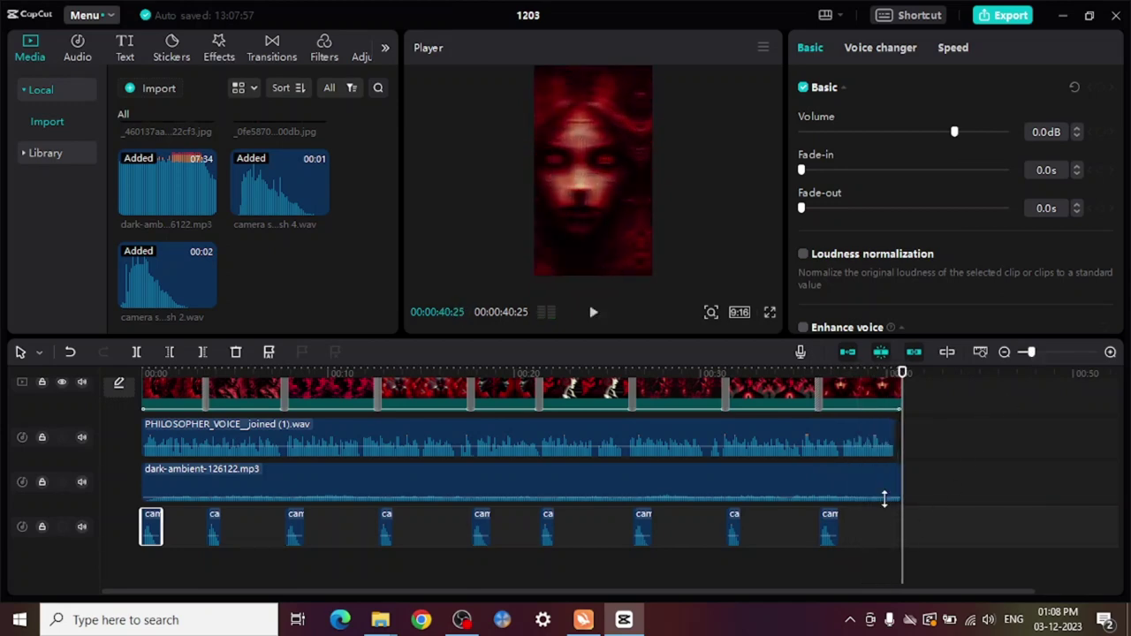
mouse_move(894, 494)
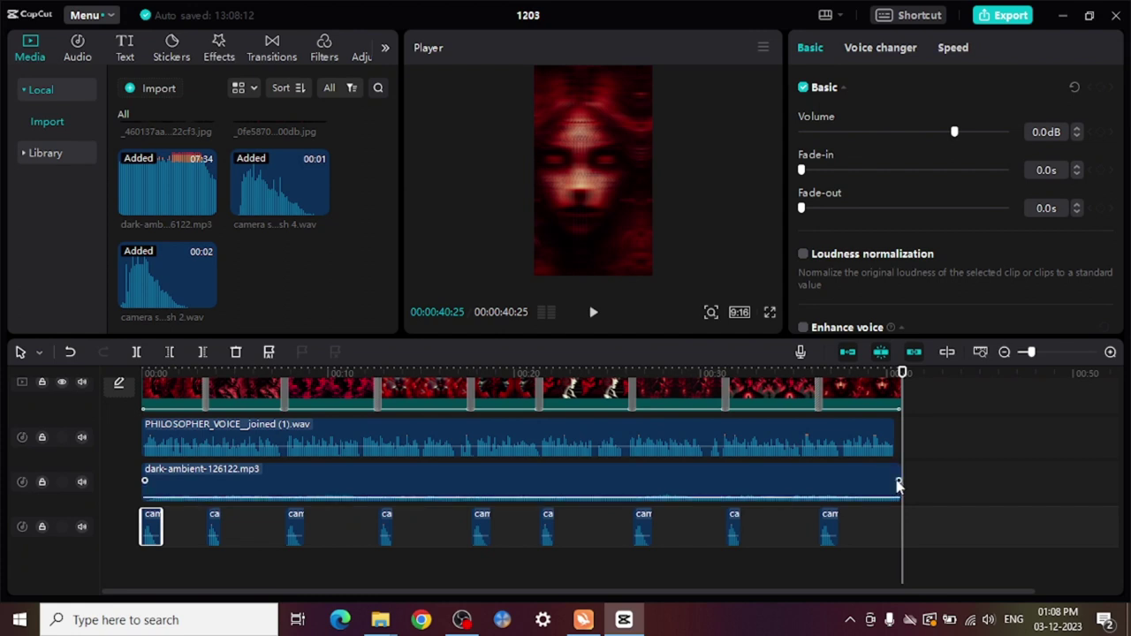
left_click(146, 375)
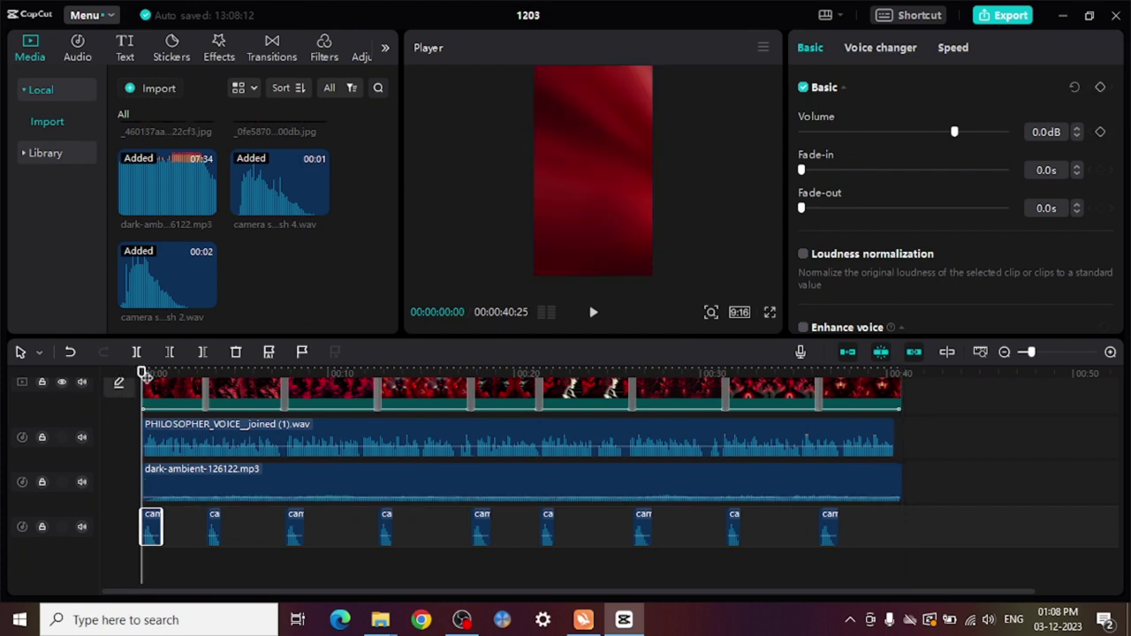
key("space")
key("space")
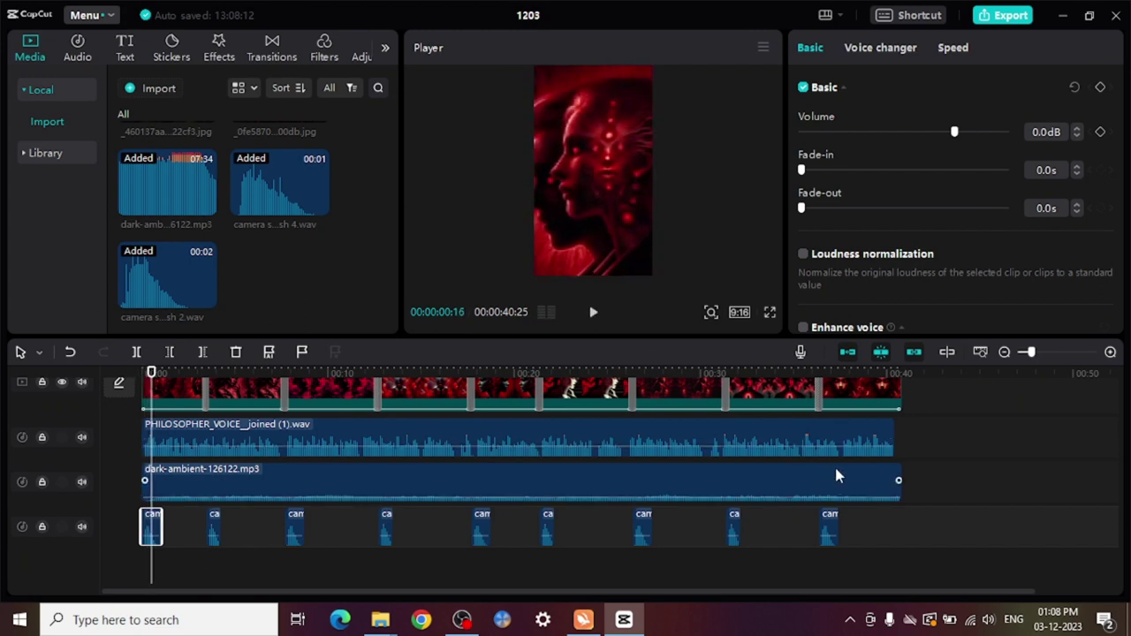
- Add a 0.6 s fade-out to the dark-ambient music clip and play the opening again briefly
left_click(834, 468)
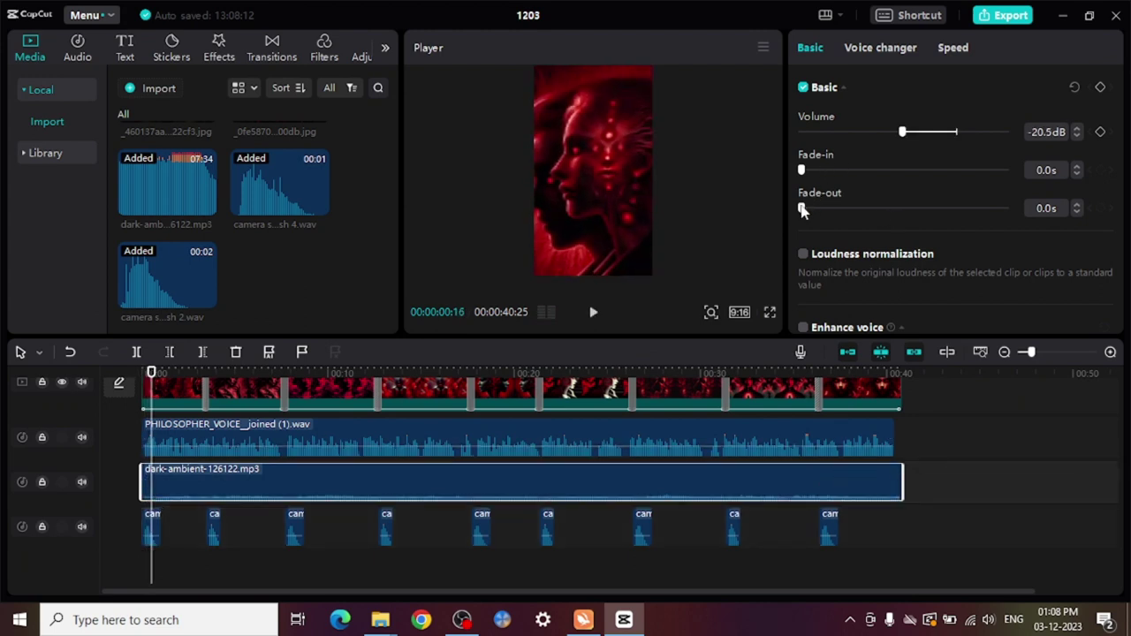
left_click_drag(803, 208, 815, 211)
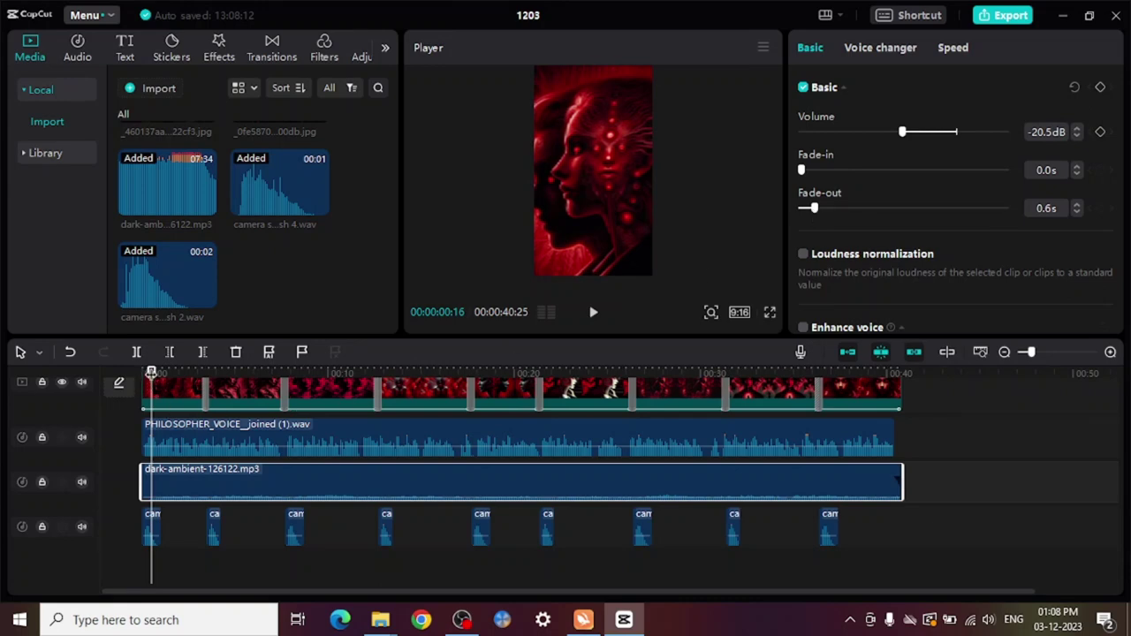
left_click(144, 374)
key("space")
key("space")
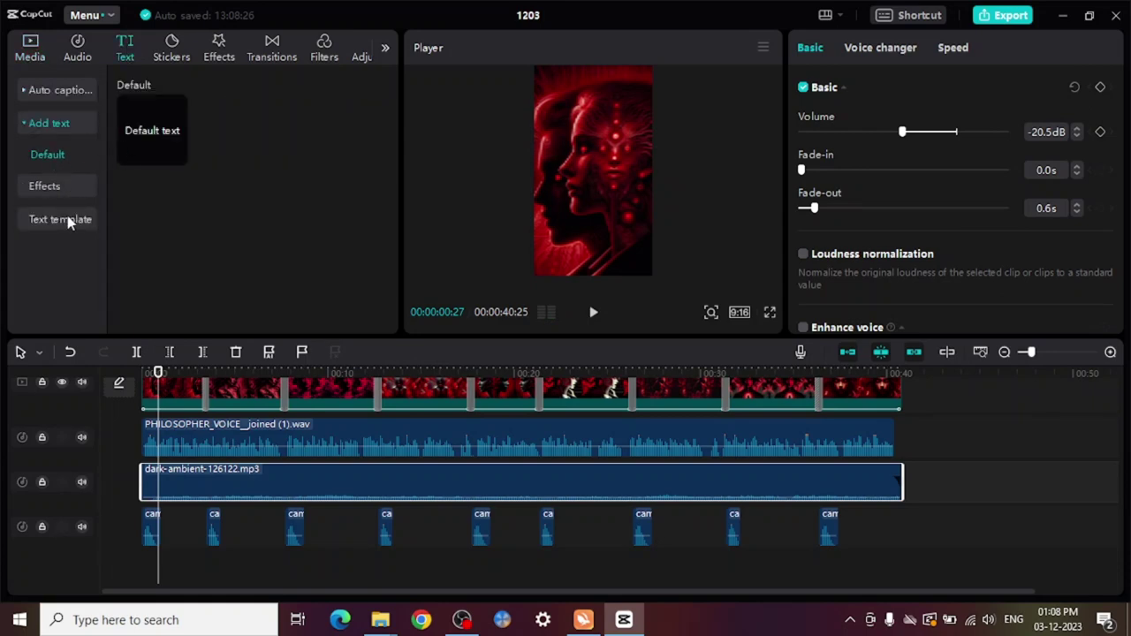
- Generate auto captions for the narration with English as the spoken language
left_click(53, 91)
left_click(208, 228)
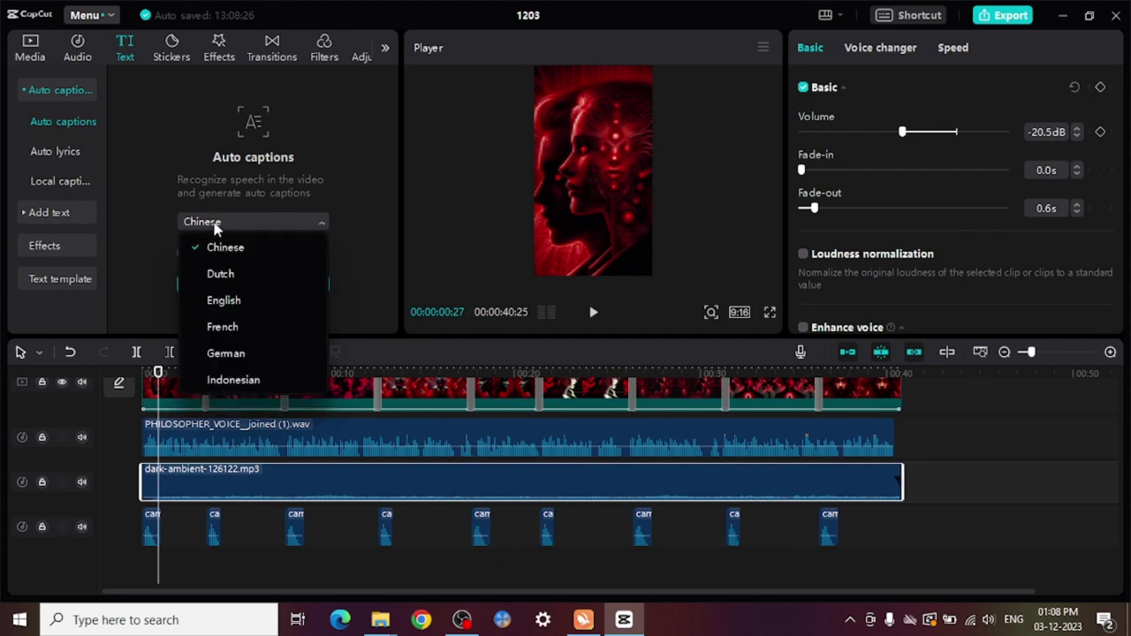
left_click(212, 298)
left_click(205, 284)
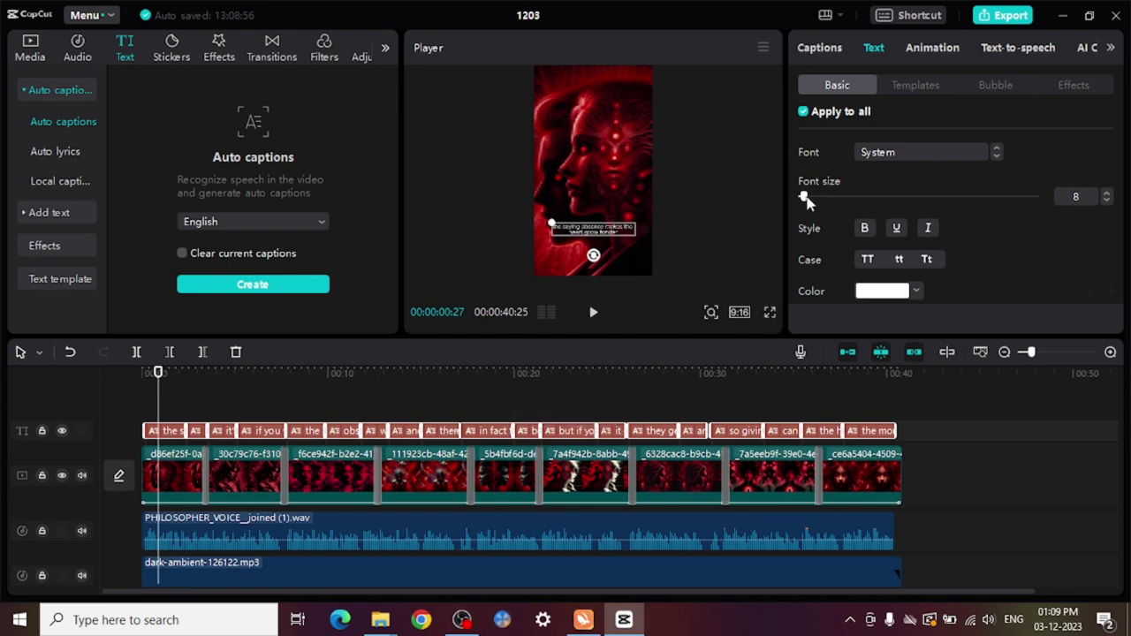
- Set the font size of all captions to 15 and look through the caption text templates
left_click_drag(806, 200, 813, 203)
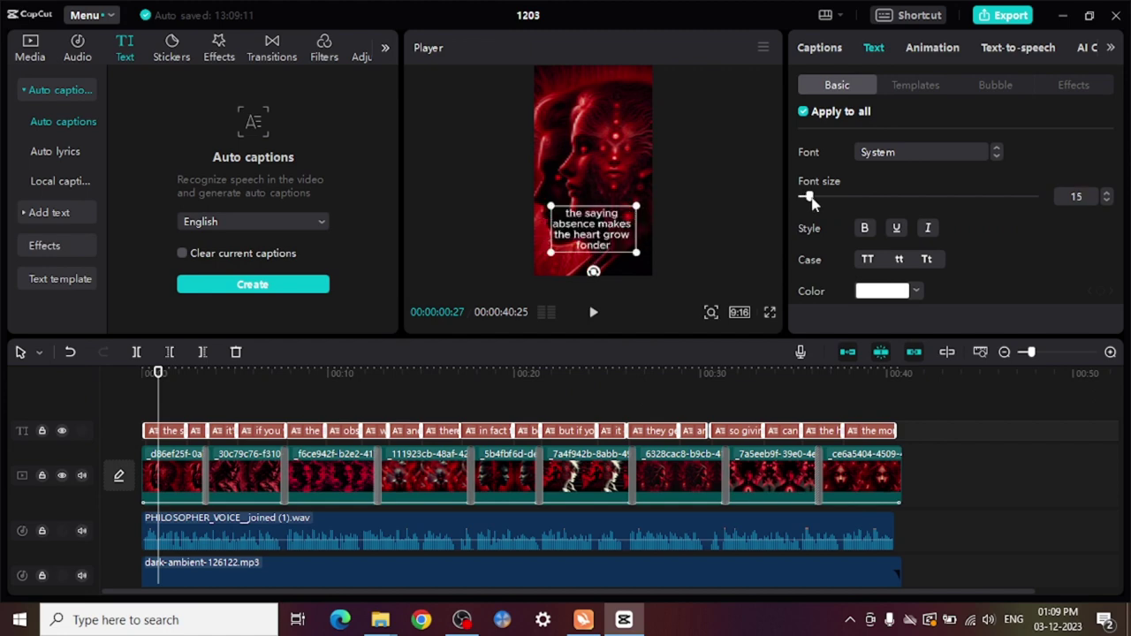
left_click(915, 84)
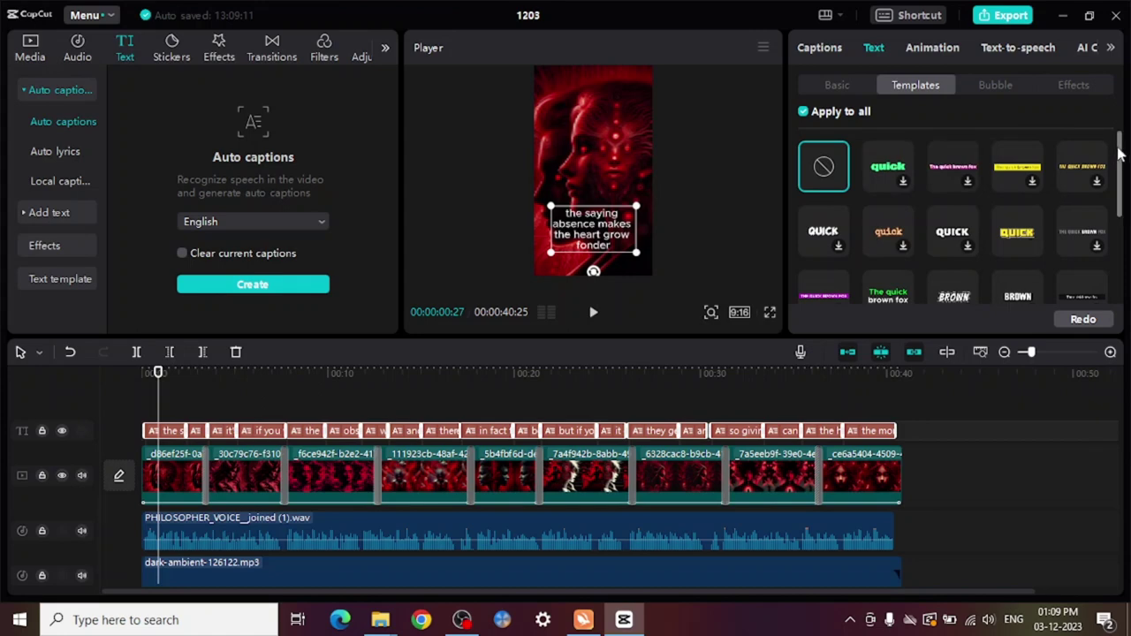
scroll(1119, 152, "down", 5)
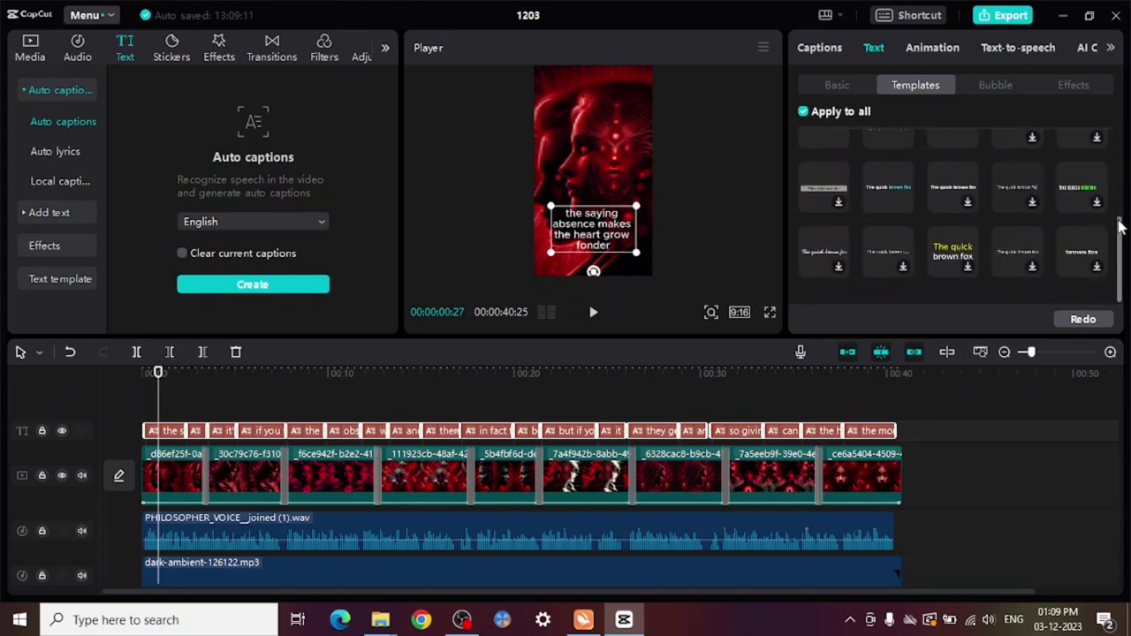
left_click_drag(1119, 239, 1115, 144)
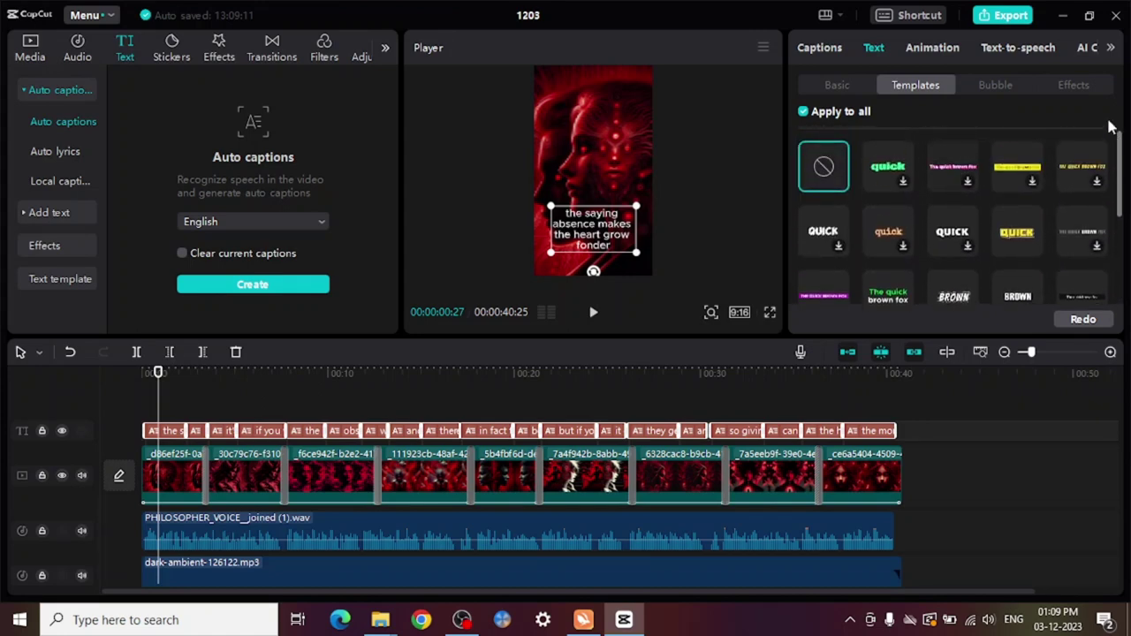
left_click(828, 86)
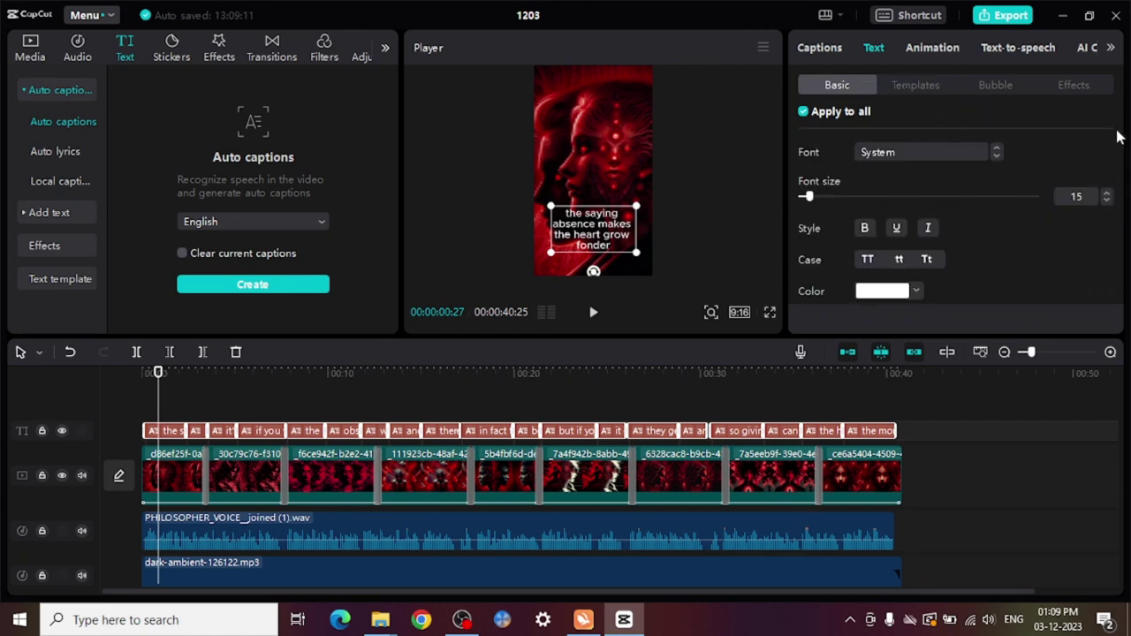
- Apply the preset style with white letters and a red outline to all captions
scroll(1113, 190, "down", 5)
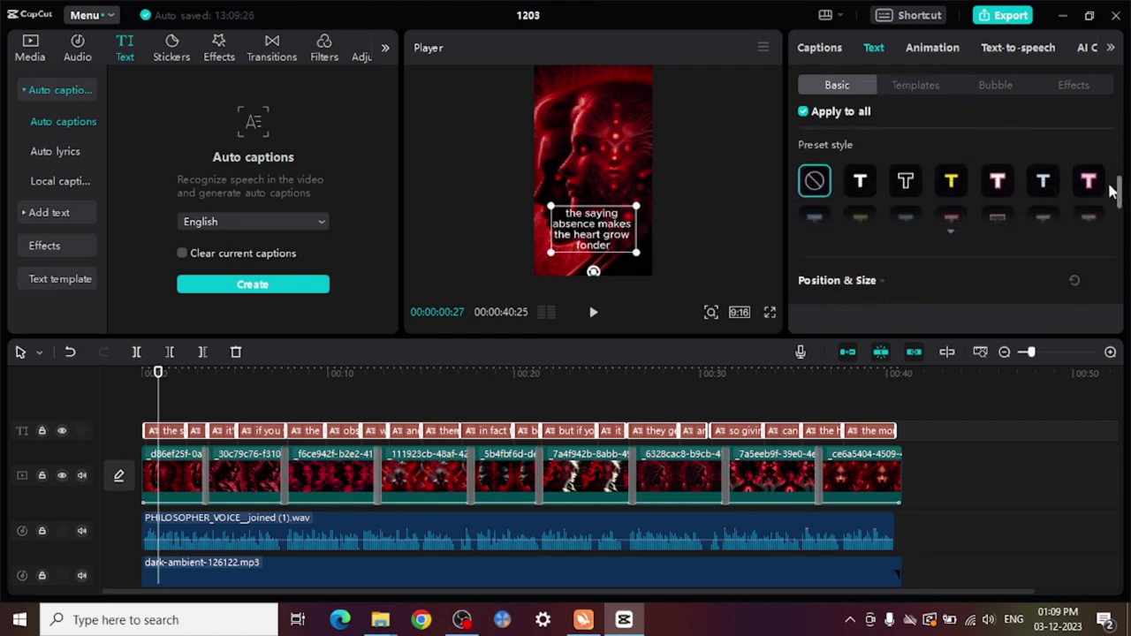
left_click(953, 235)
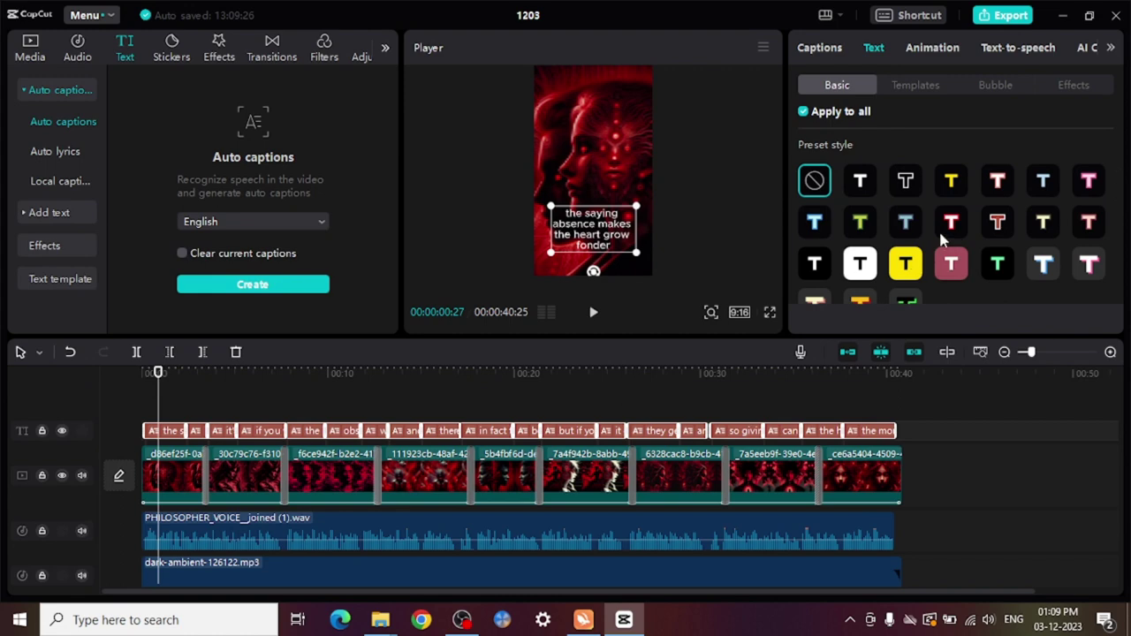
left_click(949, 223)
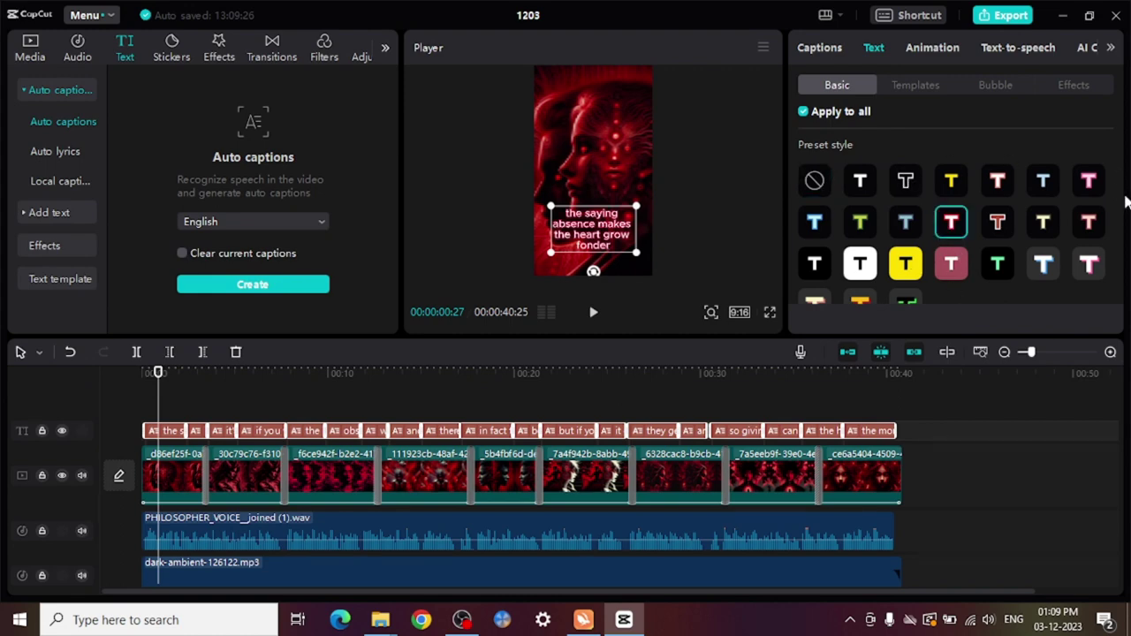
scroll(1121, 191, "up", 1)
left_click_drag(1122, 191, 1121, 148)
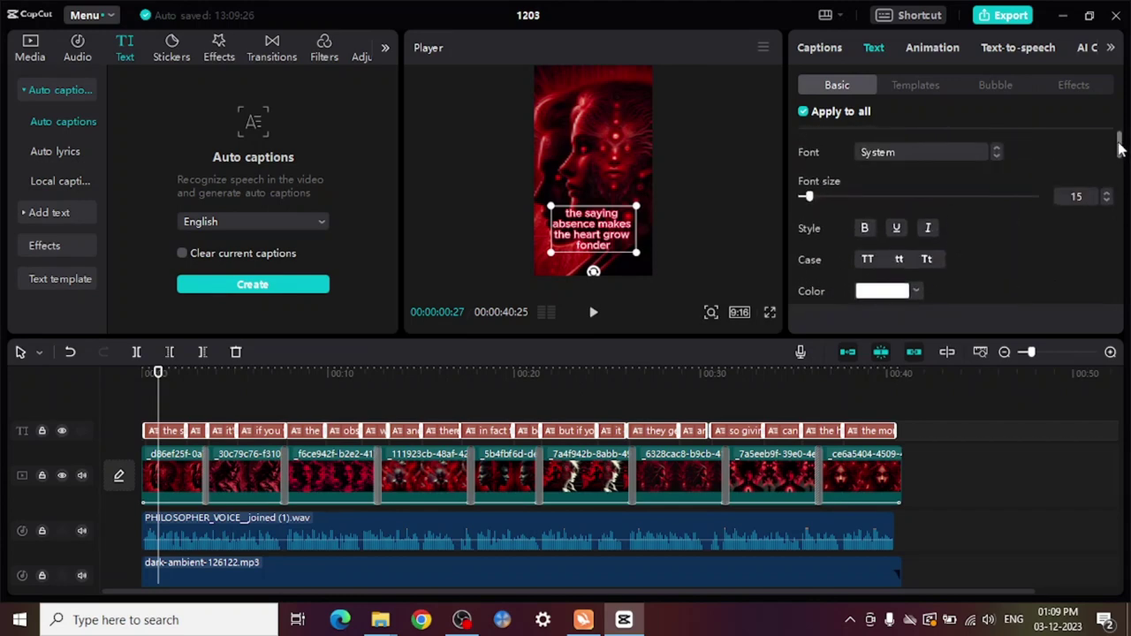
- Change the font of all captions to Onest-Black and move them slightly lower in the frame
left_click(886, 157)
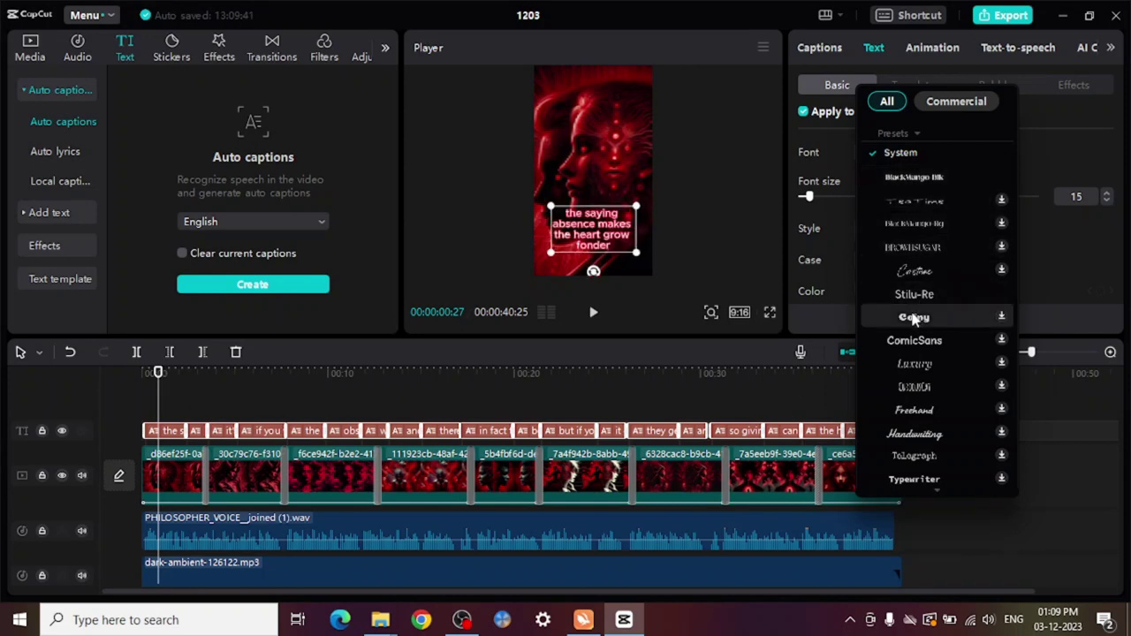
scroll(934, 488, "down", 3)
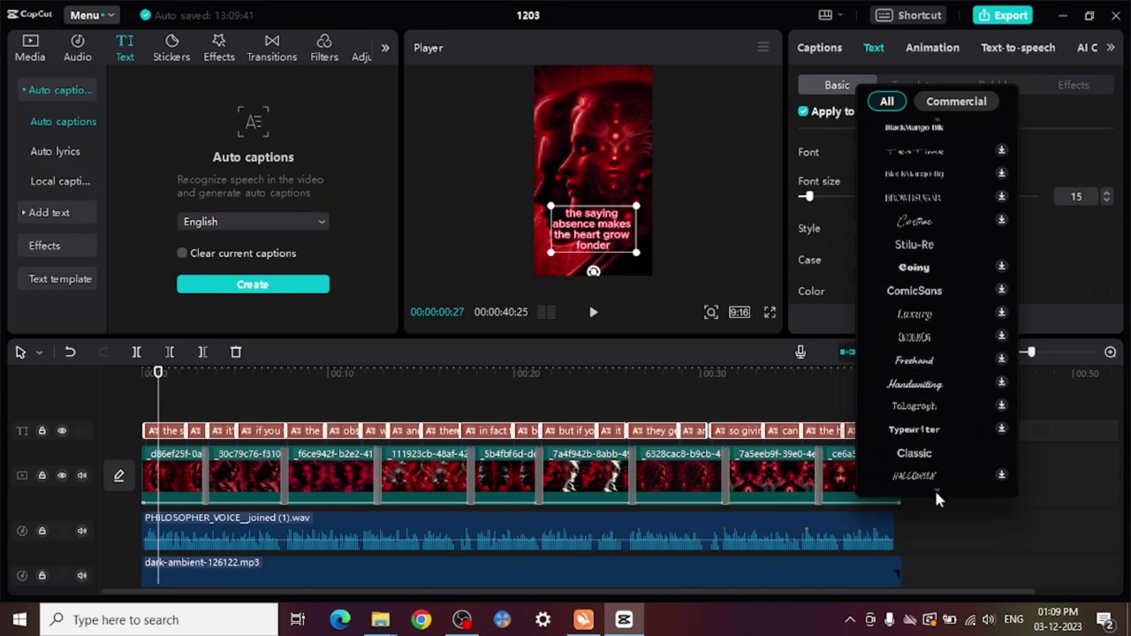
scroll(934, 491, "down", 4)
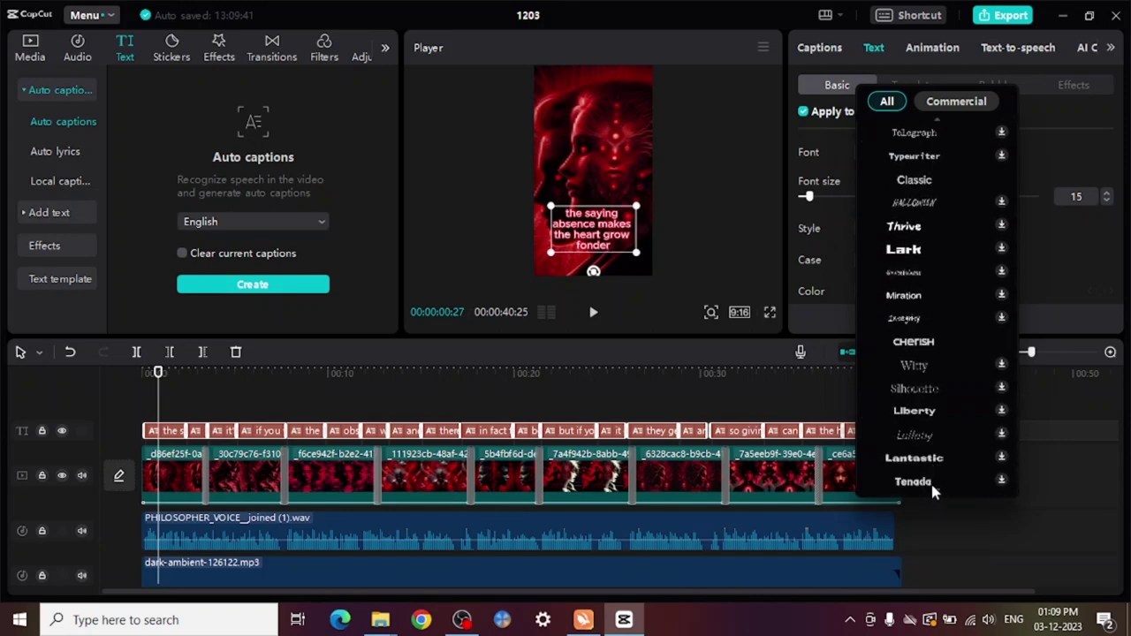
scroll(933, 495, "down", 5)
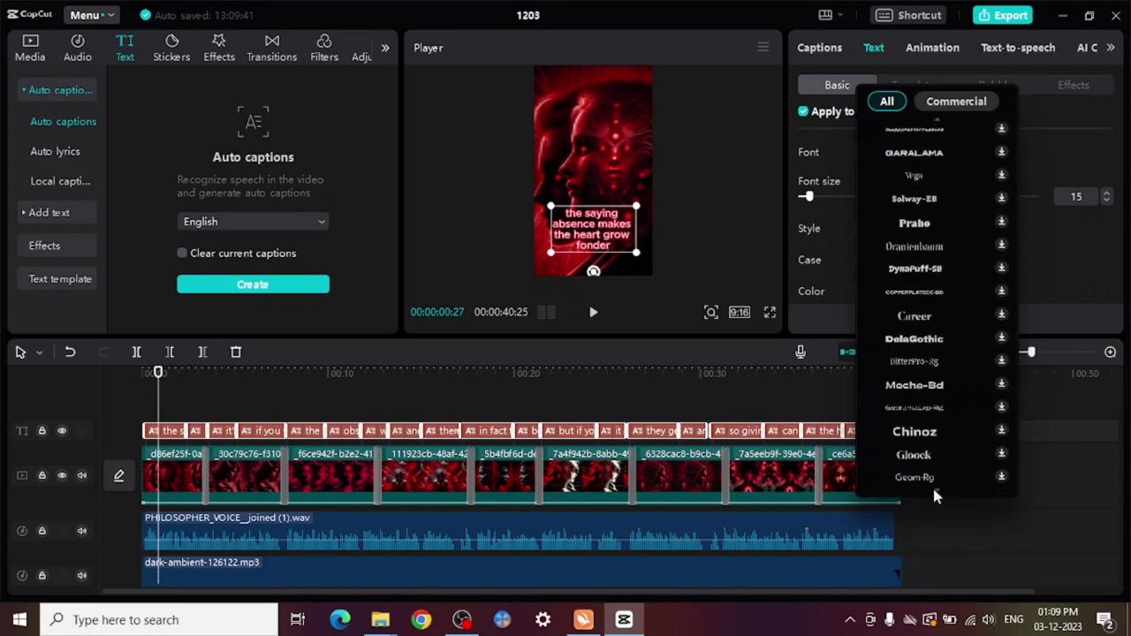
scroll(934, 495, "down", 5)
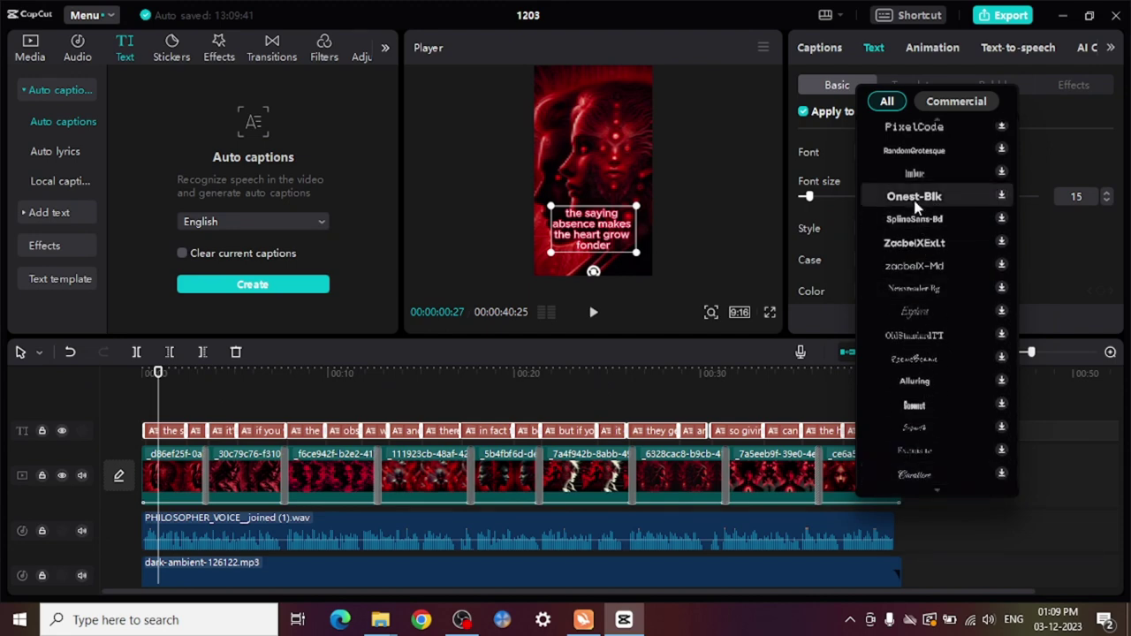
left_click(916, 206)
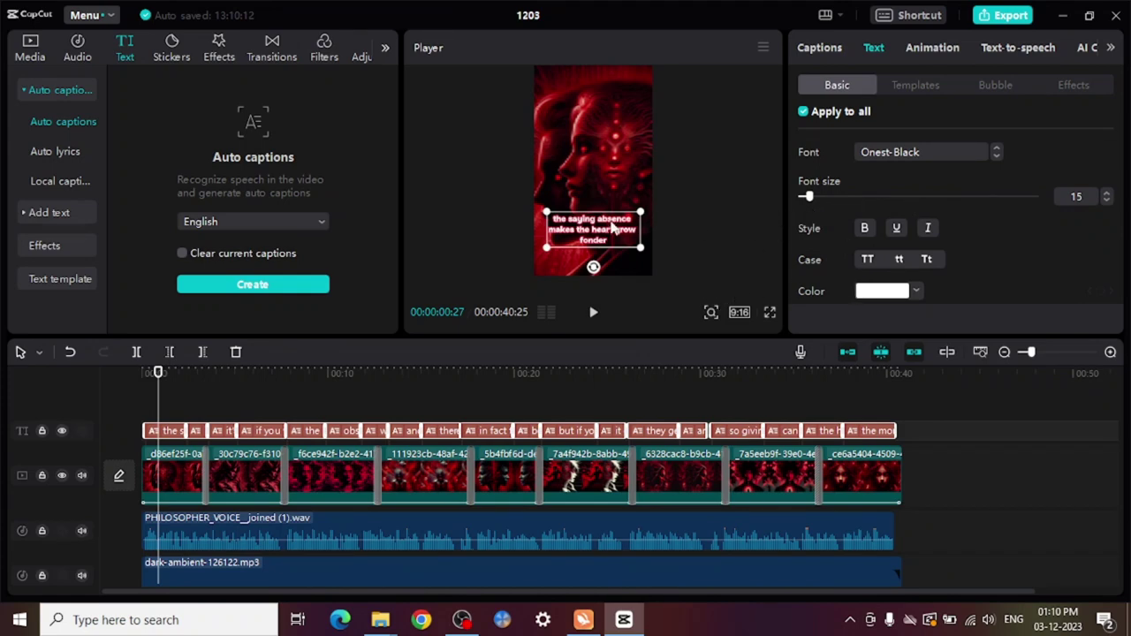
mouse_move(613, 228)
left_mouse_down()
mouse_move(609, 217)
mouse_move(605, 237)
left_mouse_up()
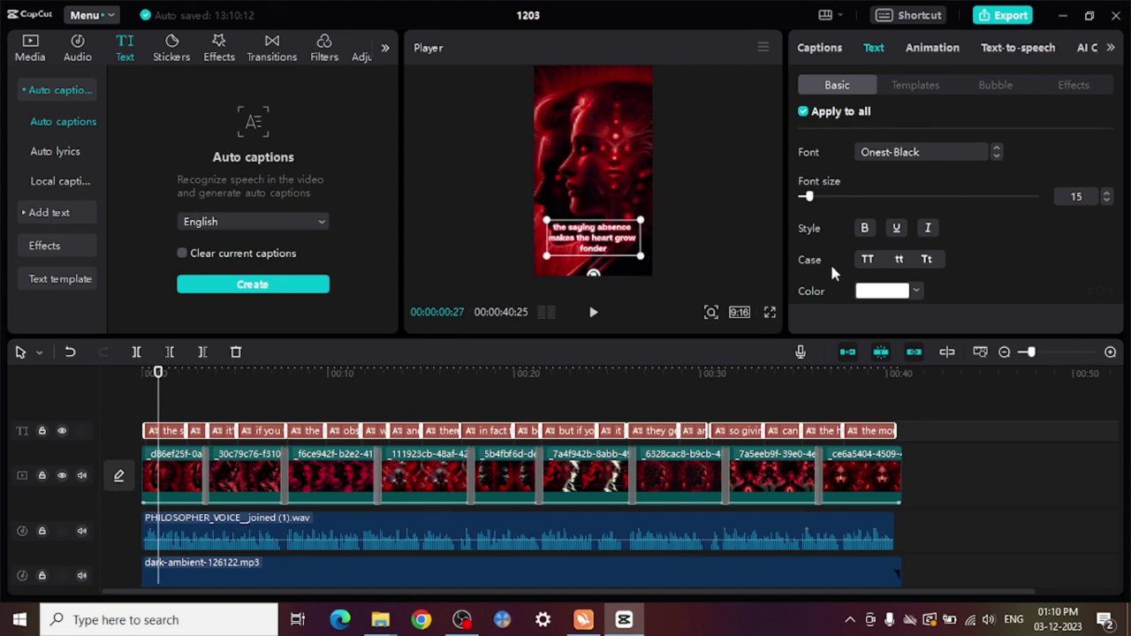
- Give all captions the Fade In entrance animation and the Fade Out exit animation
left_click(919, 49)
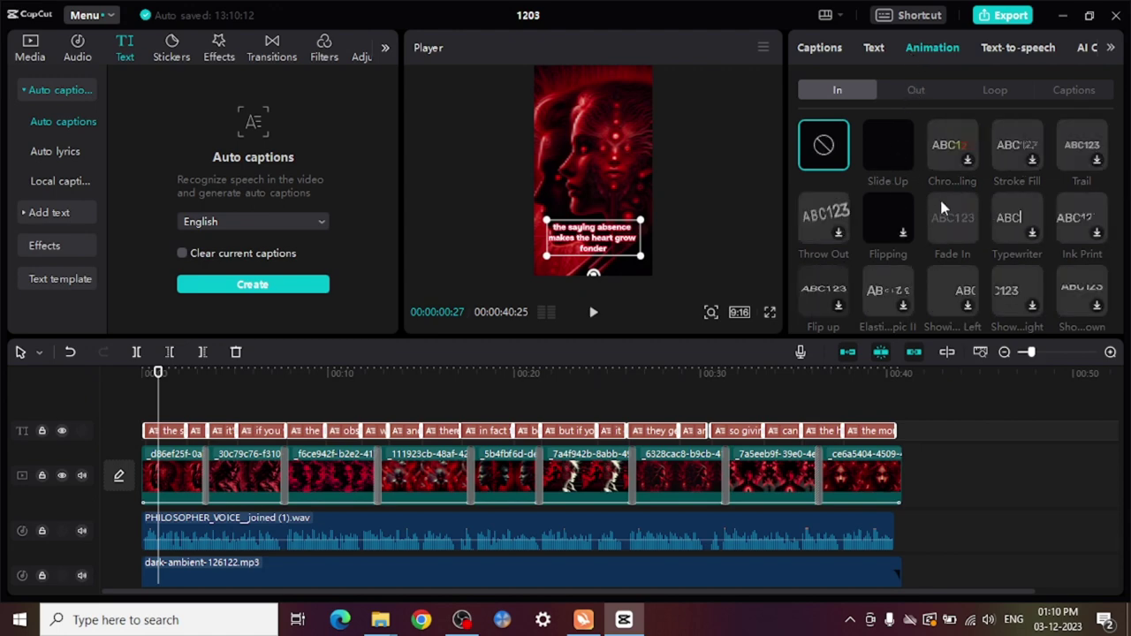
left_click(1015, 223)
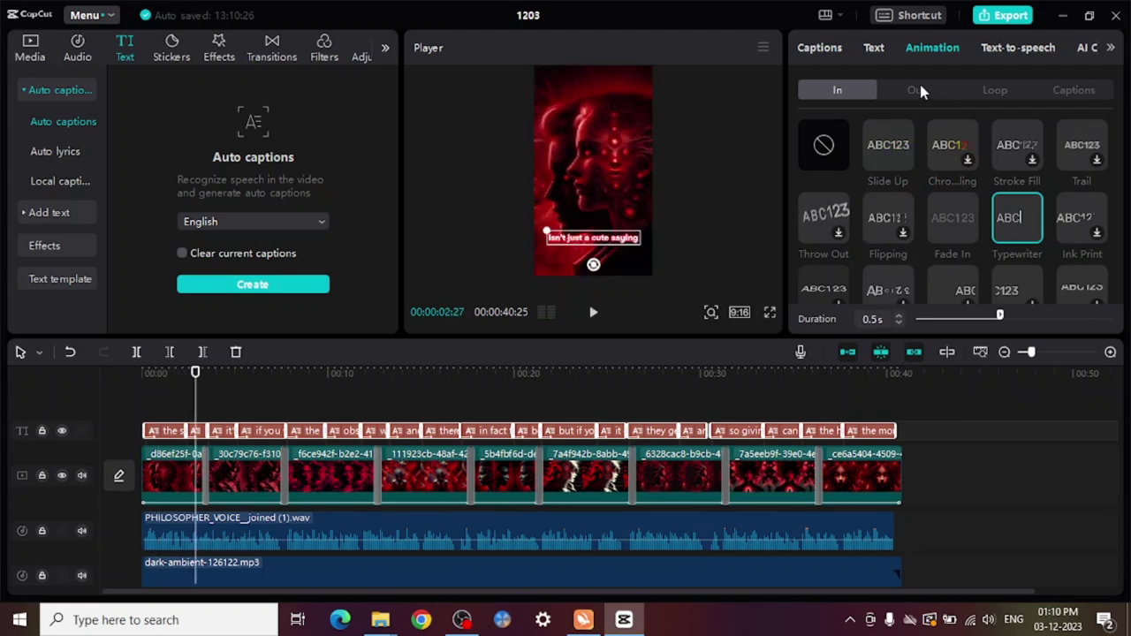
left_click(943, 211)
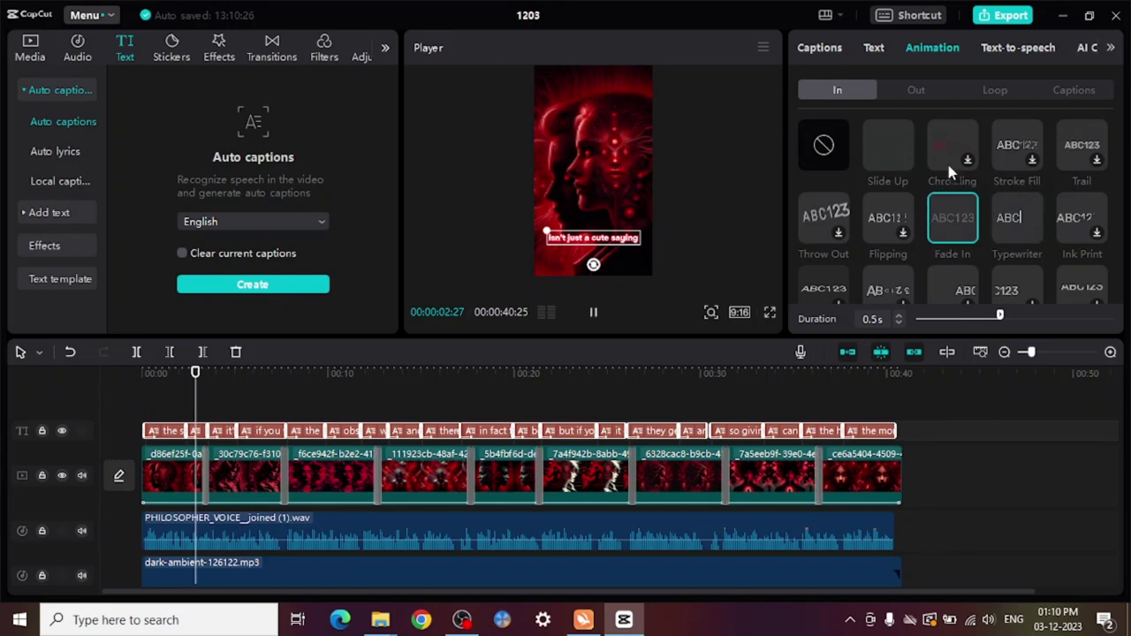
left_click(924, 89)
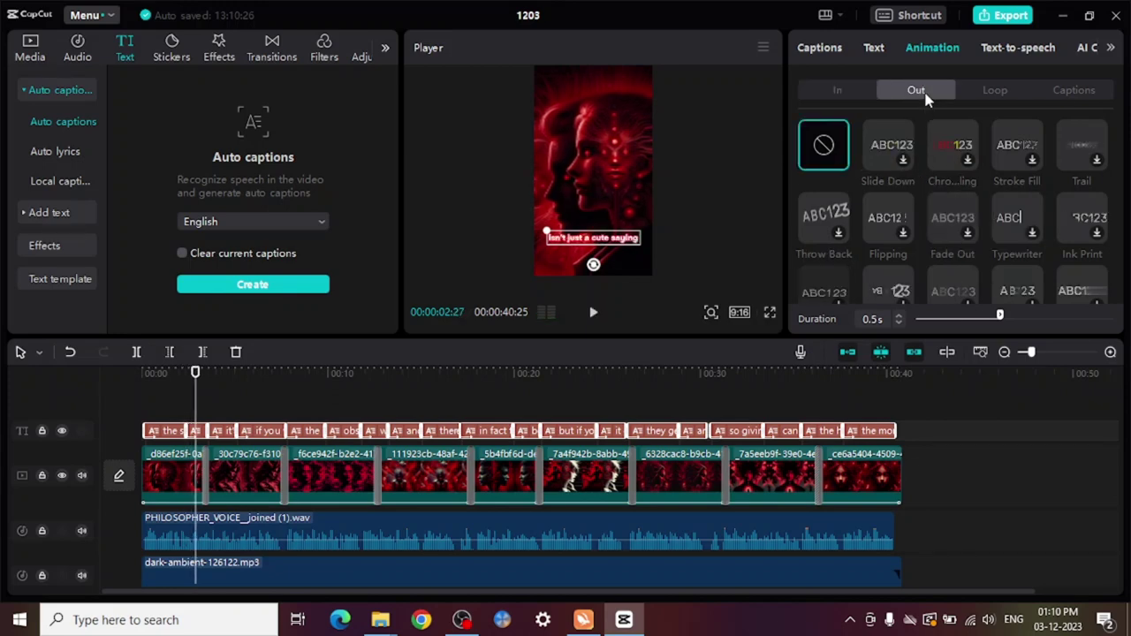
left_click(941, 219)
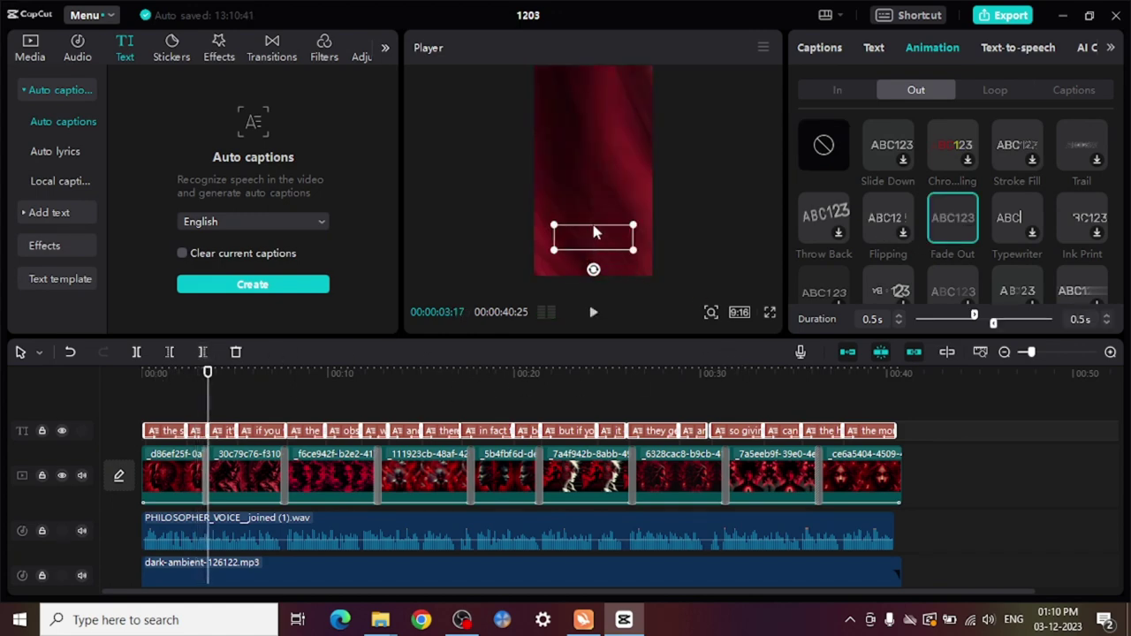
- Play the video full screen from the beginning to review the captions and their animations
left_click(770, 312)
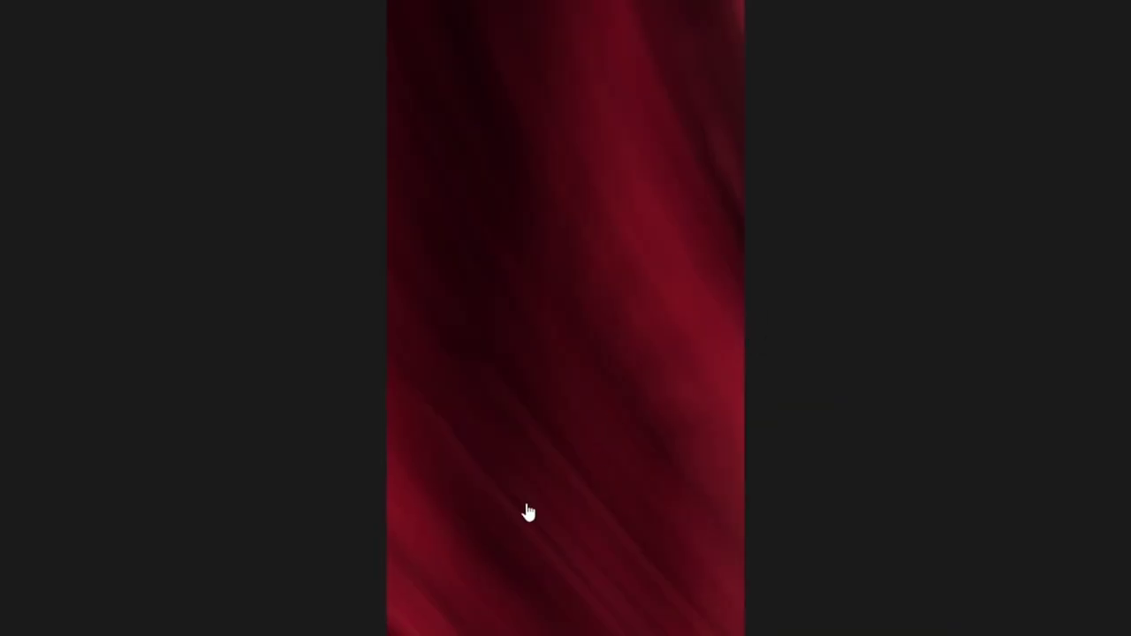
mouse_move(402, 573)
left_click_drag(508, 567, 469, 574)
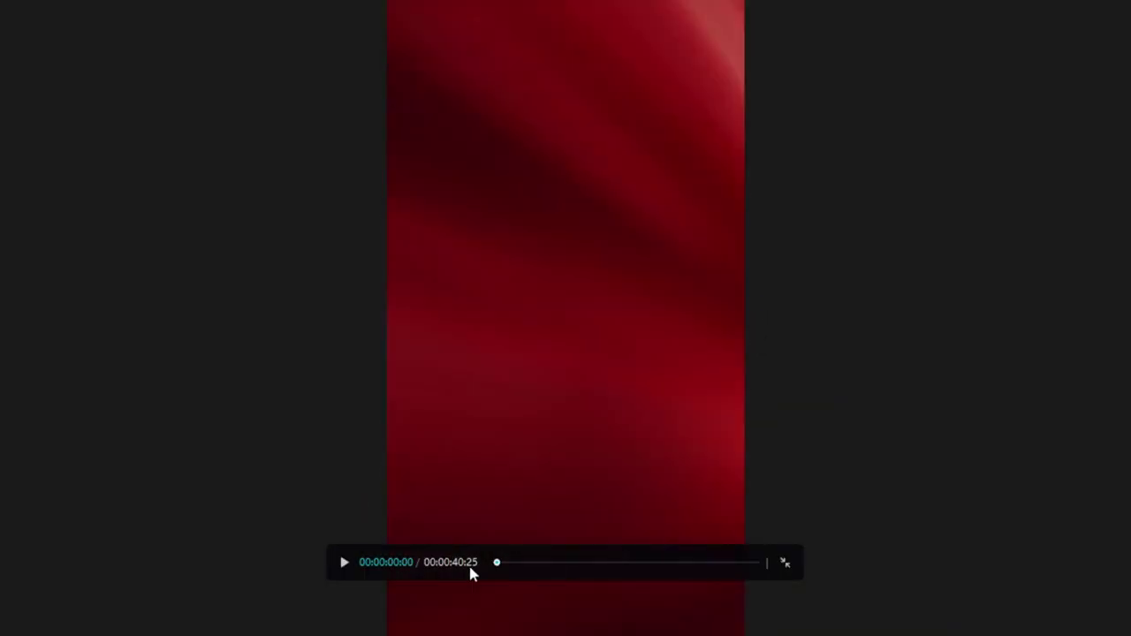
left_click(345, 565)
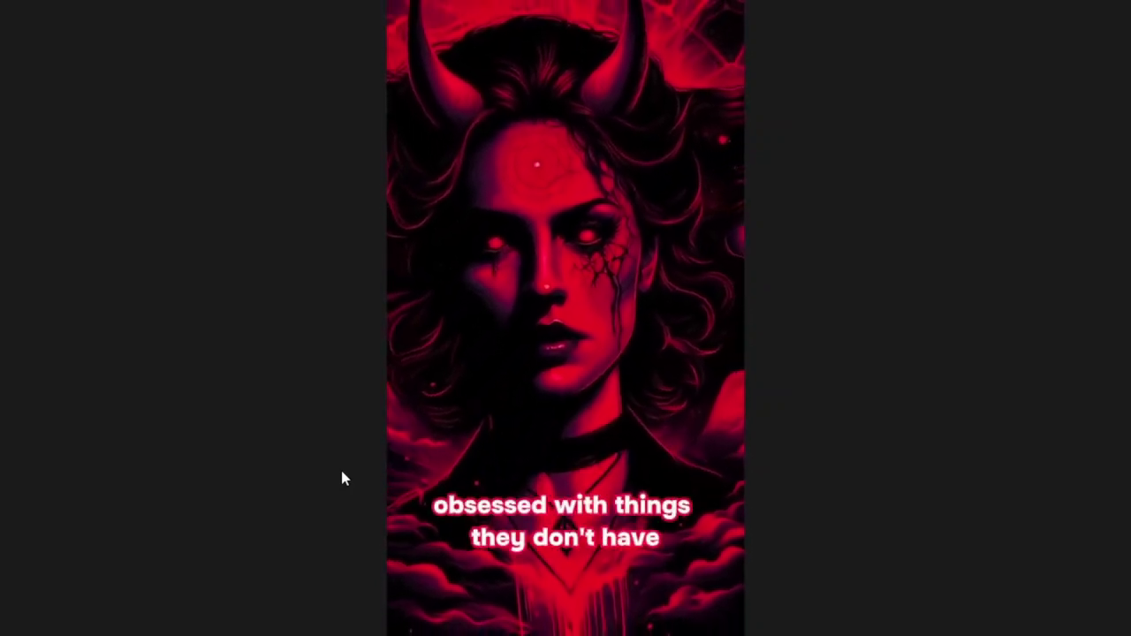
key("Escape")
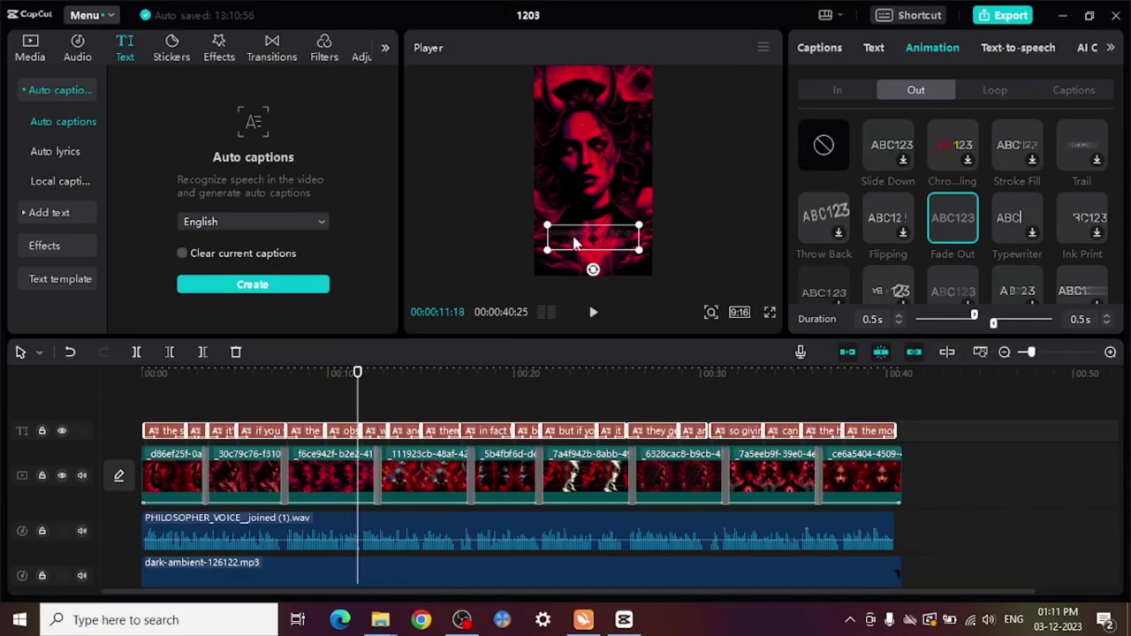
- Move the captions up to just below the middle of the frame and set their font size to 21
left_click_drag(574, 243, 575, 212)
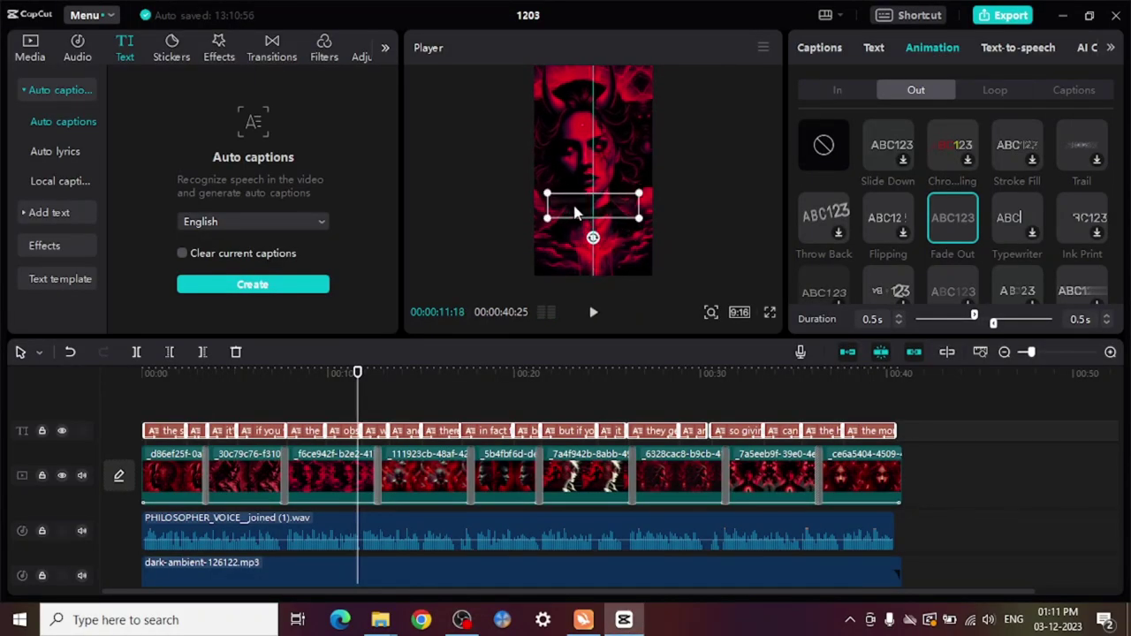
left_click(819, 53)
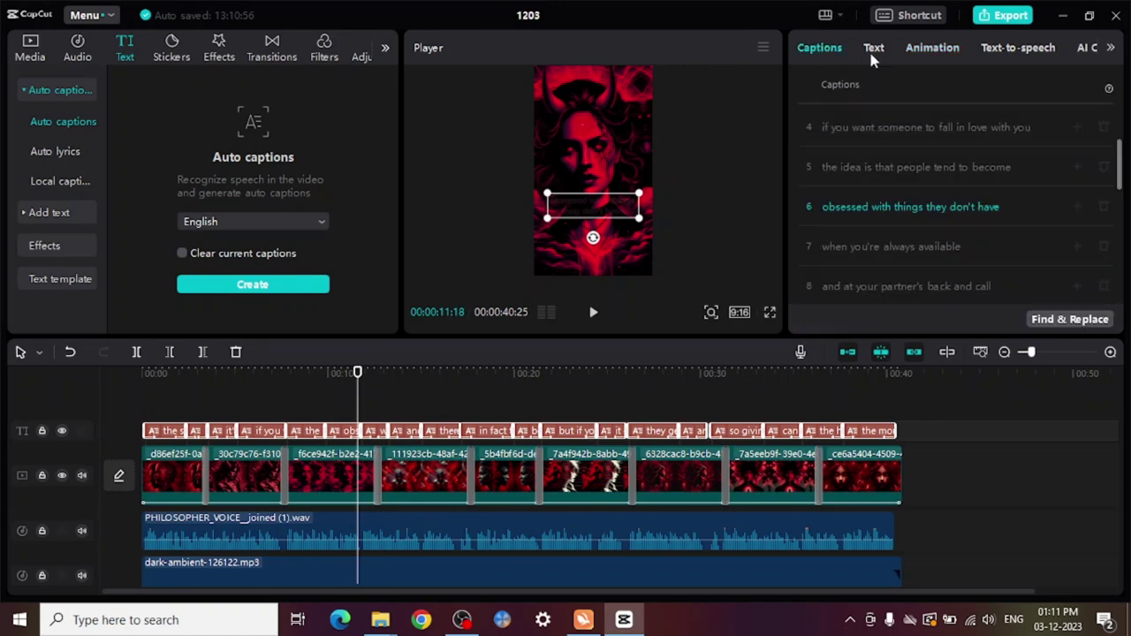
left_click(872, 52)
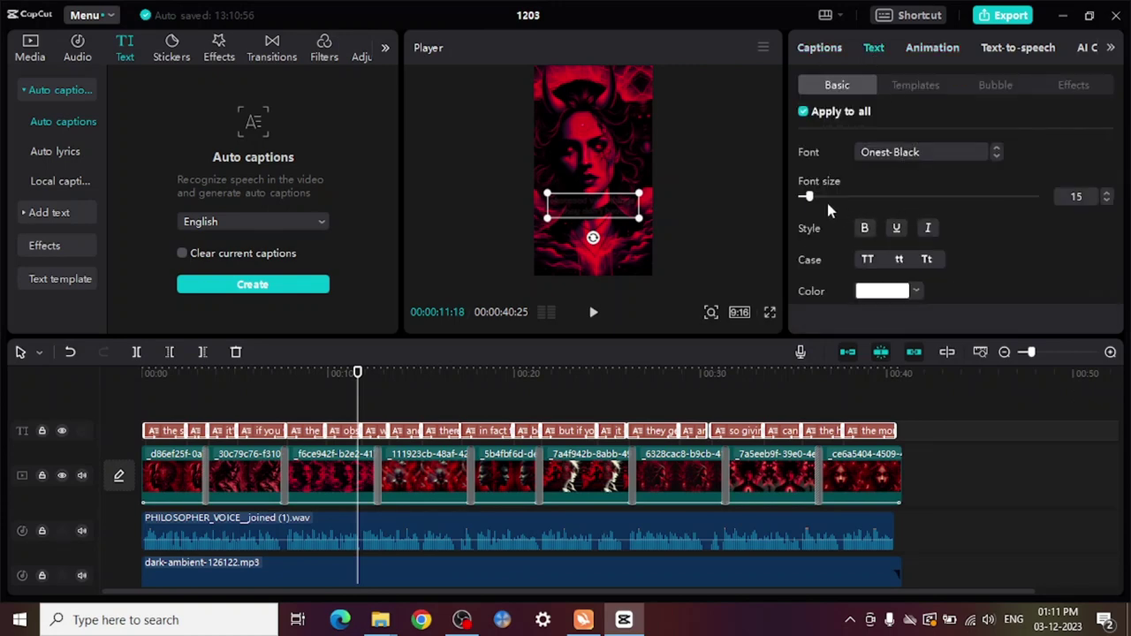
left_click_drag(809, 202, 815, 217)
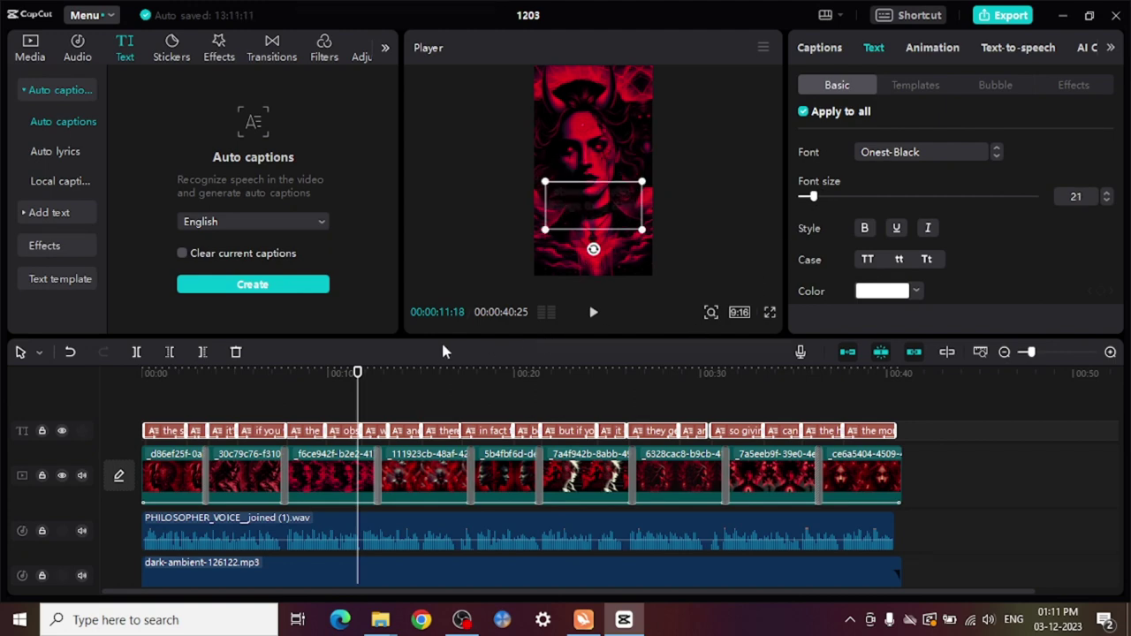
left_click(338, 376)
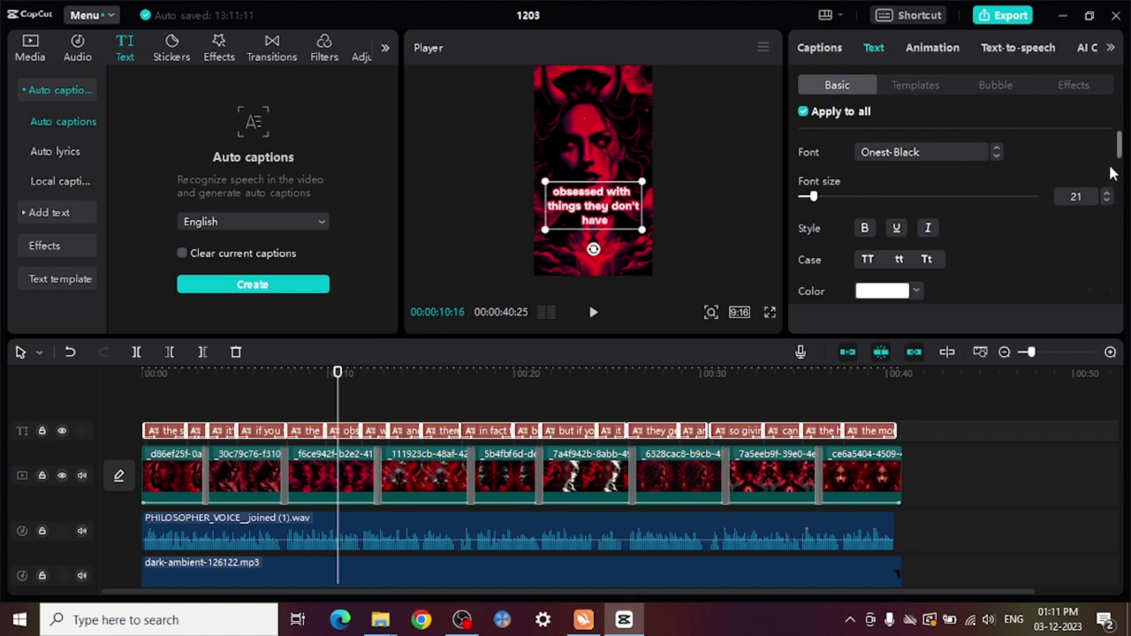
- Try the pink and light-blue preset styles on all captions and reapply the white one with the red outline
left_click_drag(1120, 147, 1124, 198)
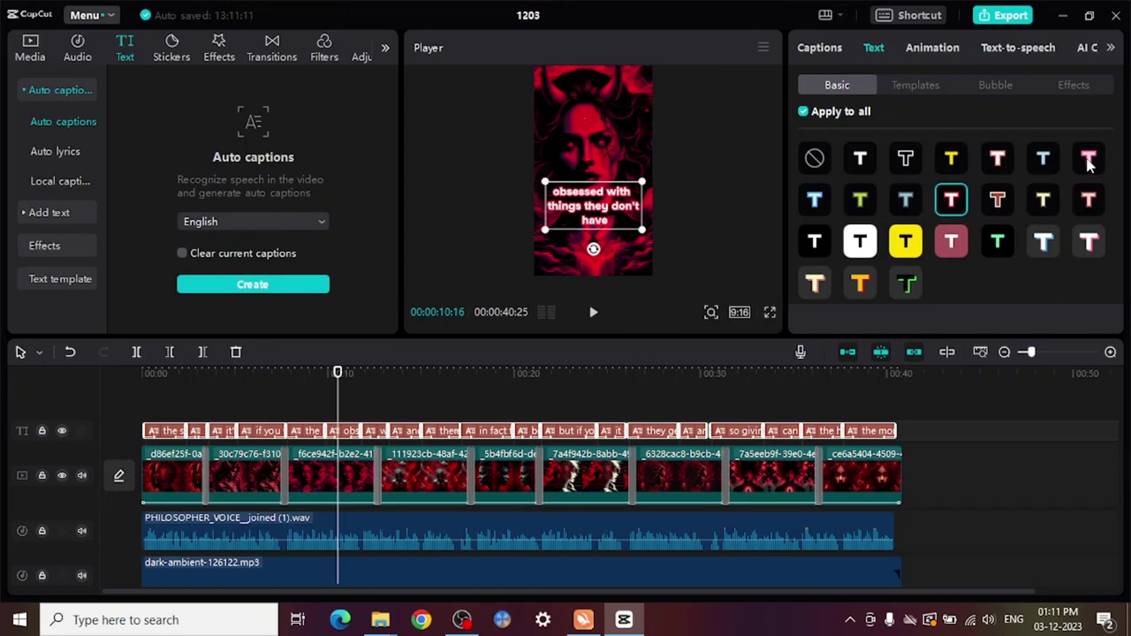
left_click(1089, 165)
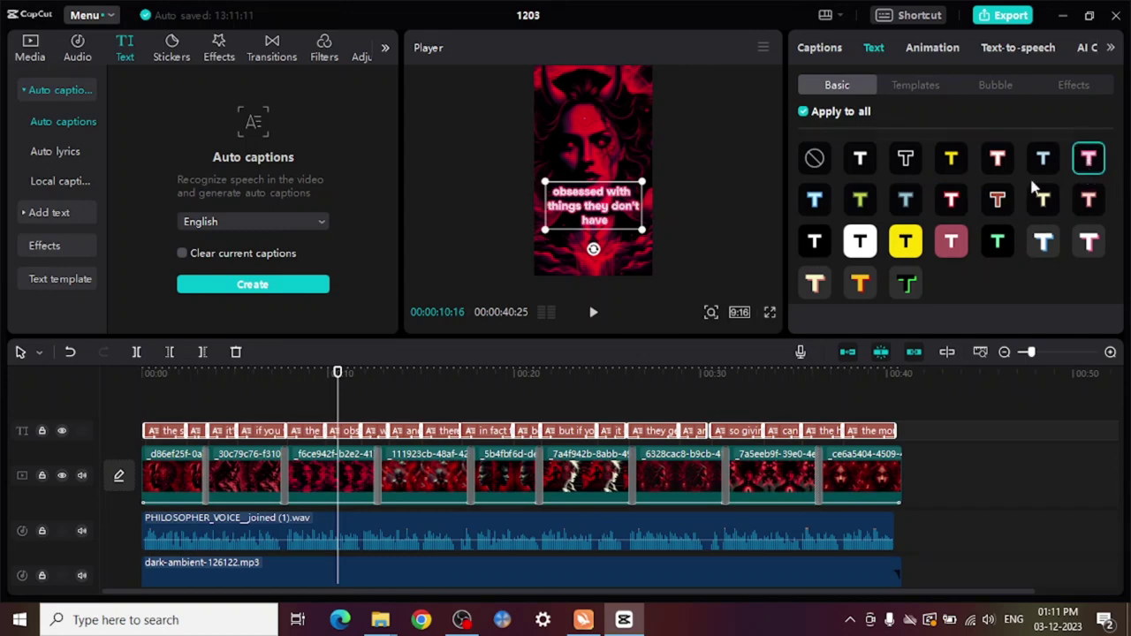
left_click(814, 203)
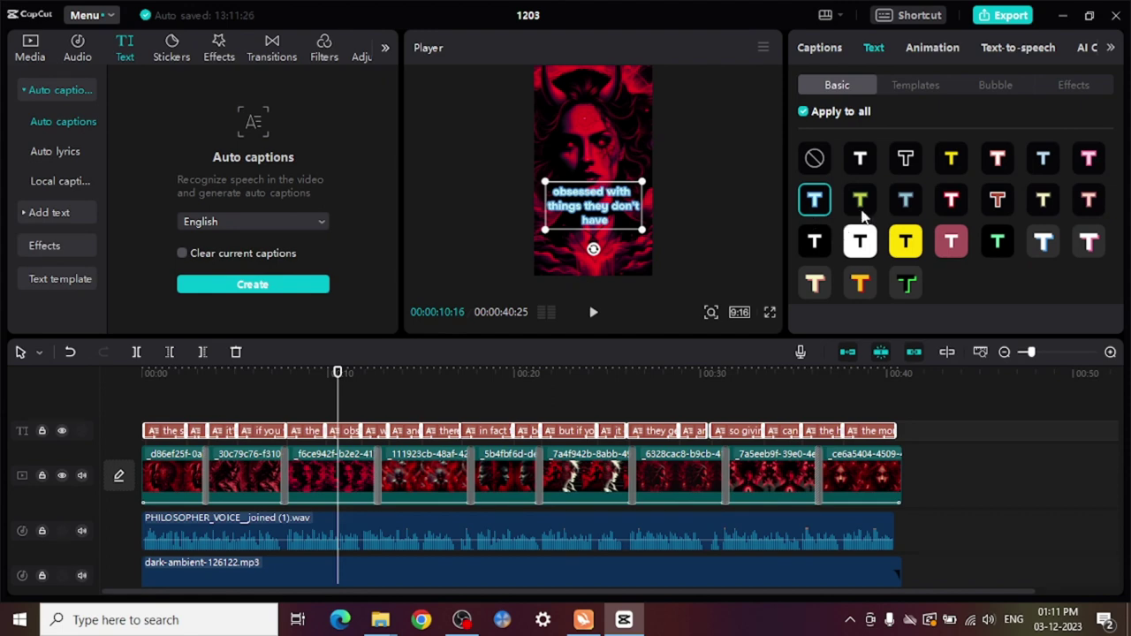
left_click(947, 207)
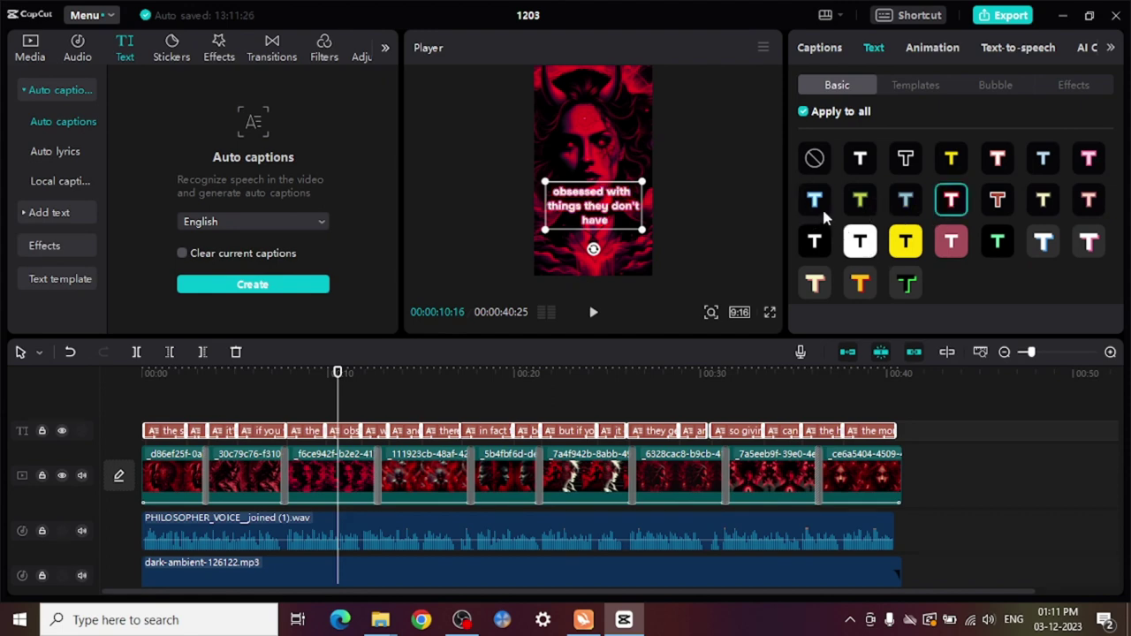
- Set the stroke colour of all captions to the red FF0627
mouse_move(1121, 193)
left_mouse_down()
mouse_move(1119, 139)
mouse_move(1120, 279)
mouse_move(1119, 264)
left_mouse_up()
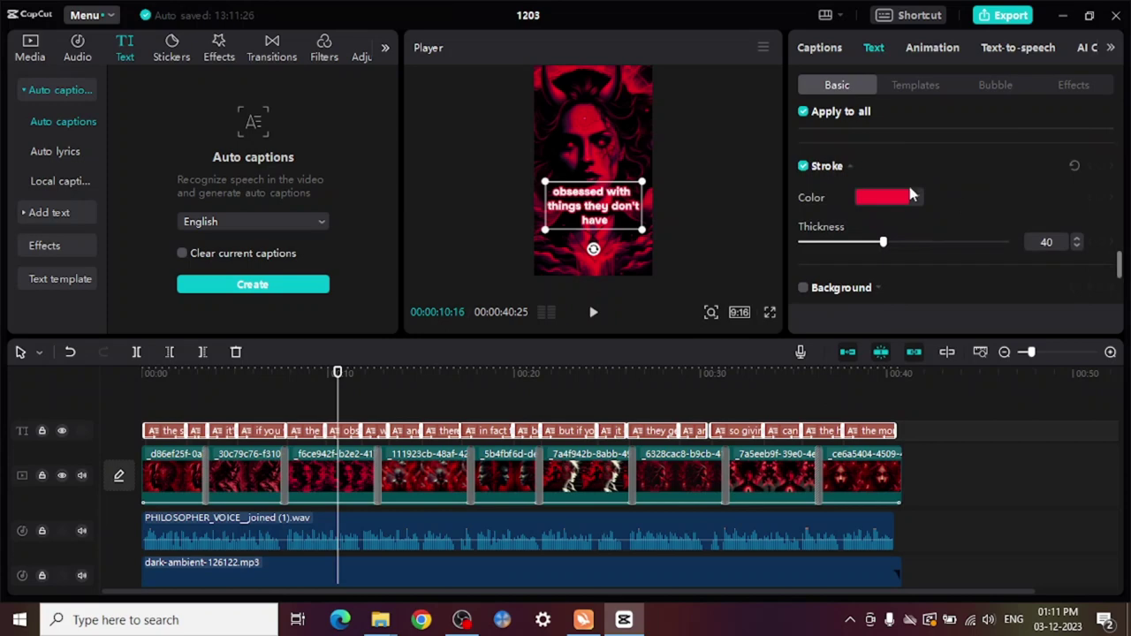
left_click(916, 198)
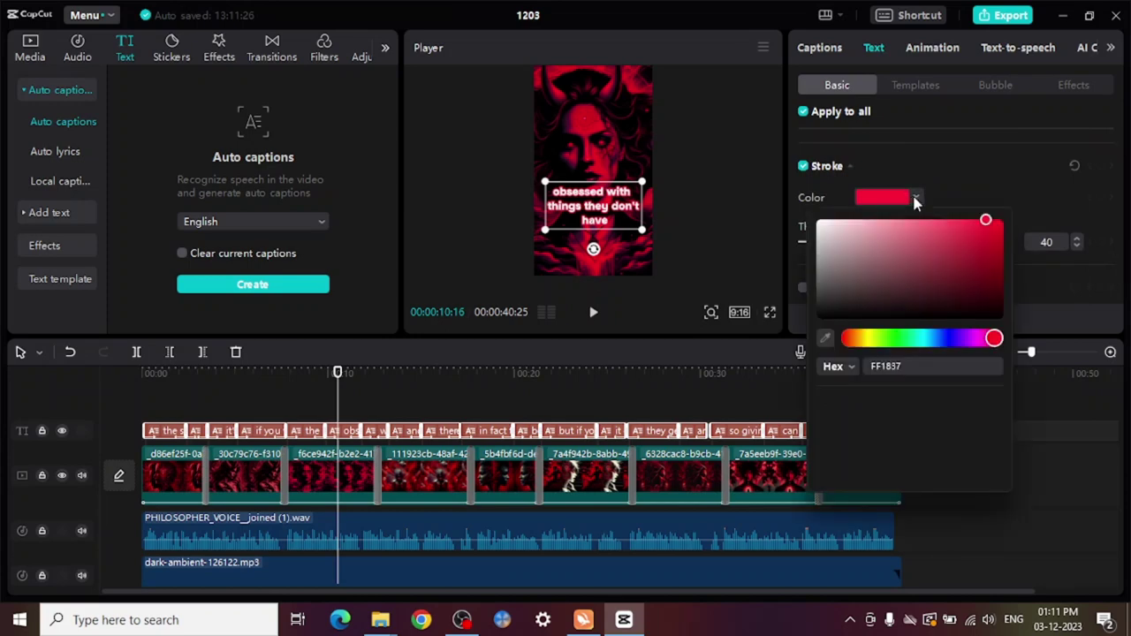
left_click(988, 220)
left_click(999, 220)
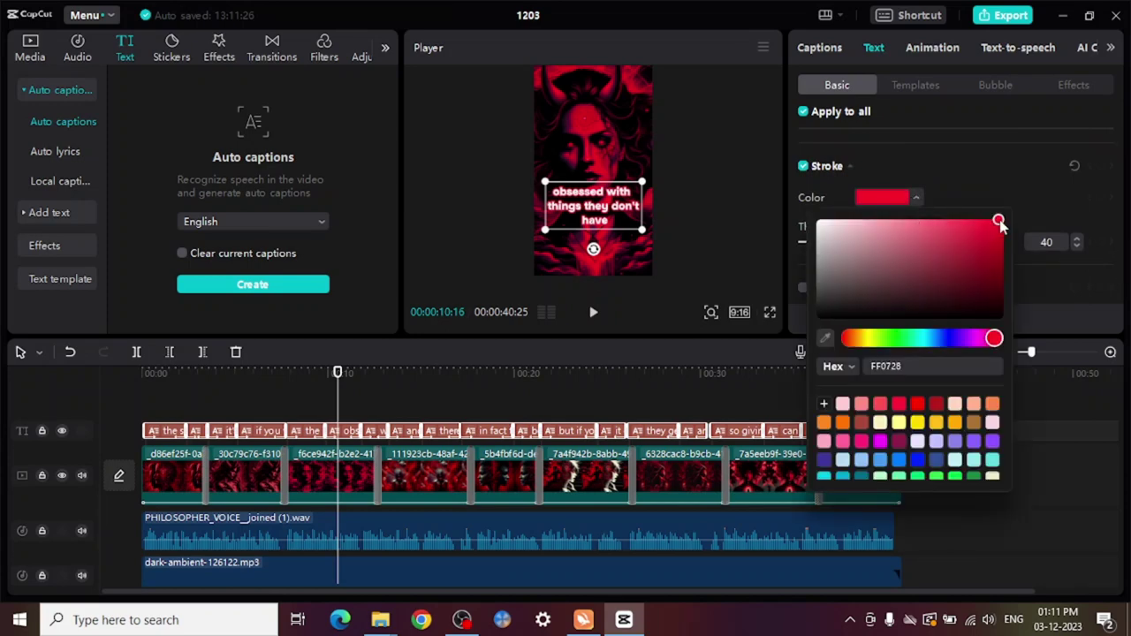
left_click_drag(999, 222, 1001, 224)
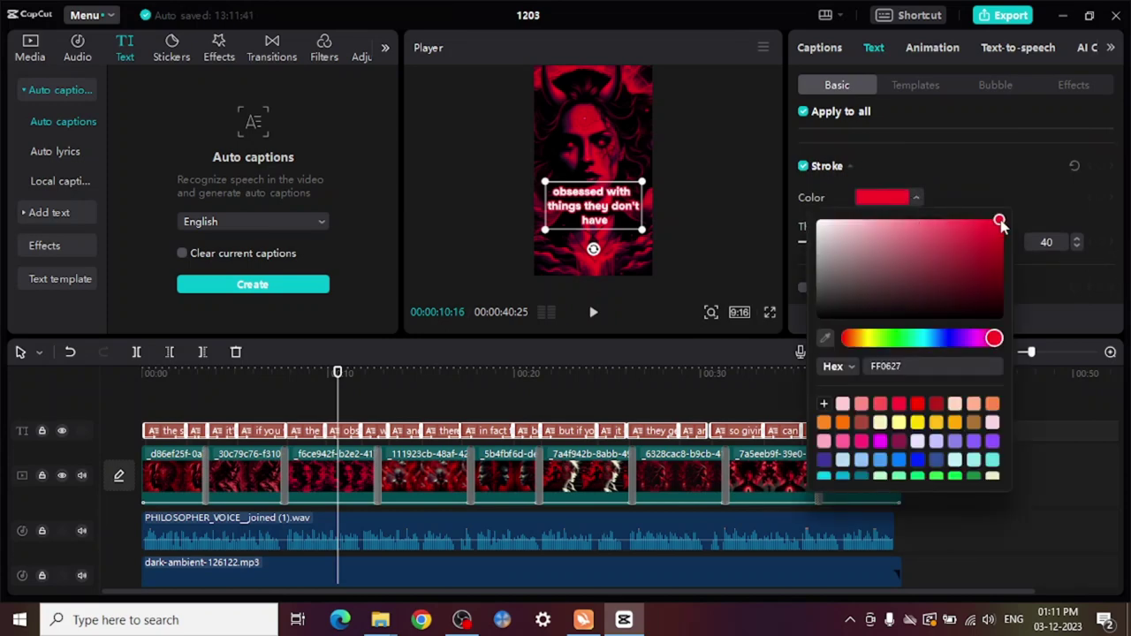
left_click(989, 172)
- Play the video full screen to check the captions with the adjusted red stroke
left_click(771, 315)
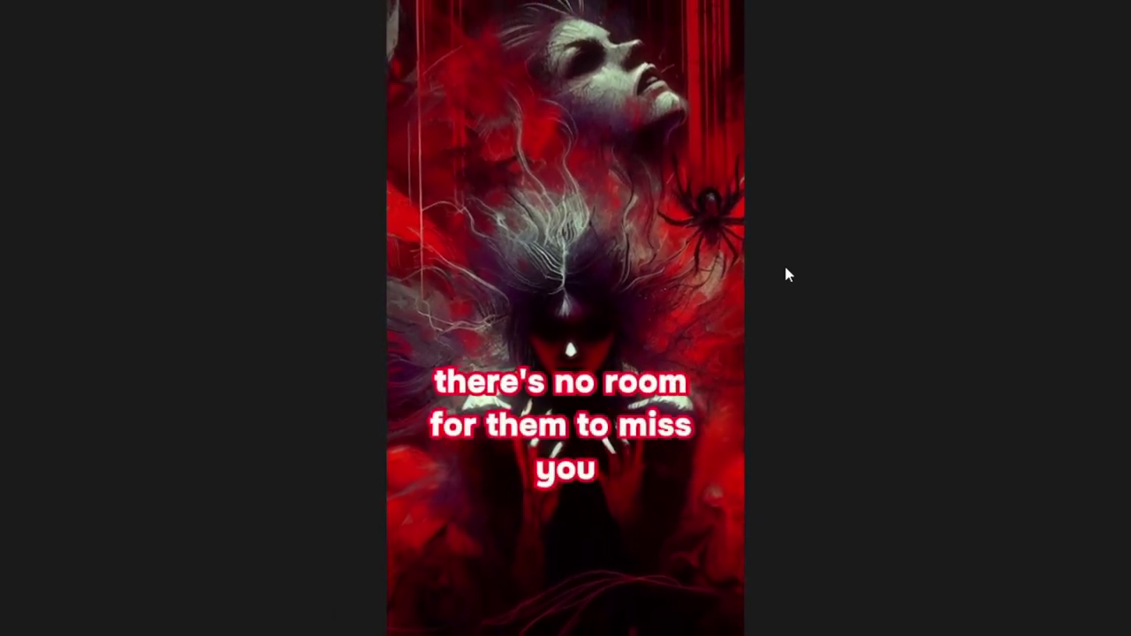
key("Escape")
key("space")
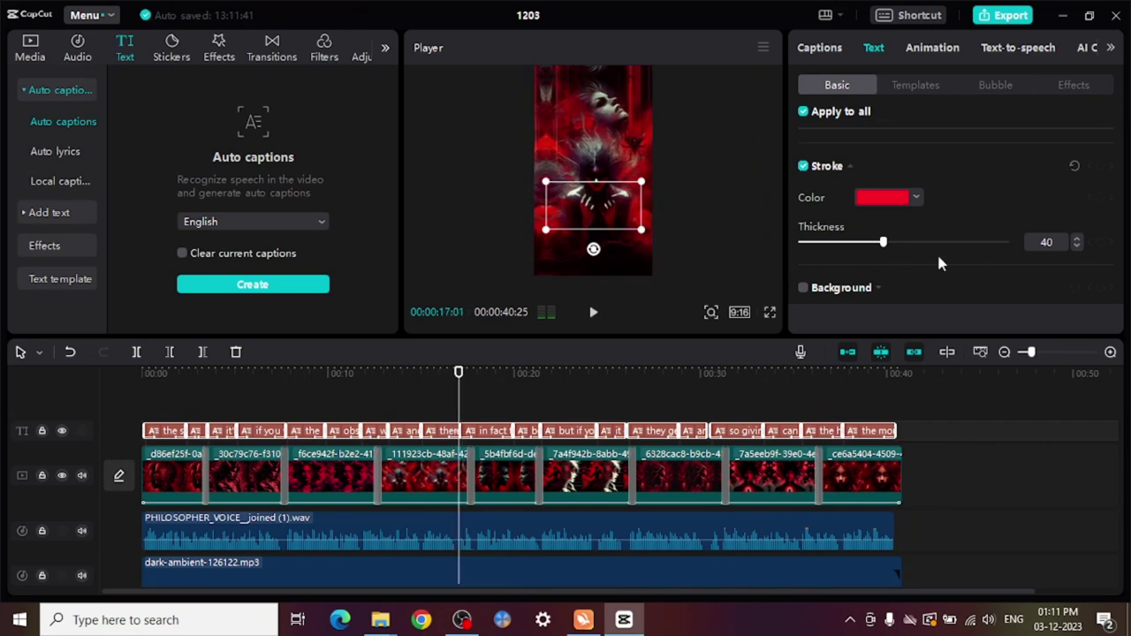
- Set the font of all captions to Zacbel X-Extra Light and check captions around the 15-second mark
left_click(443, 370)
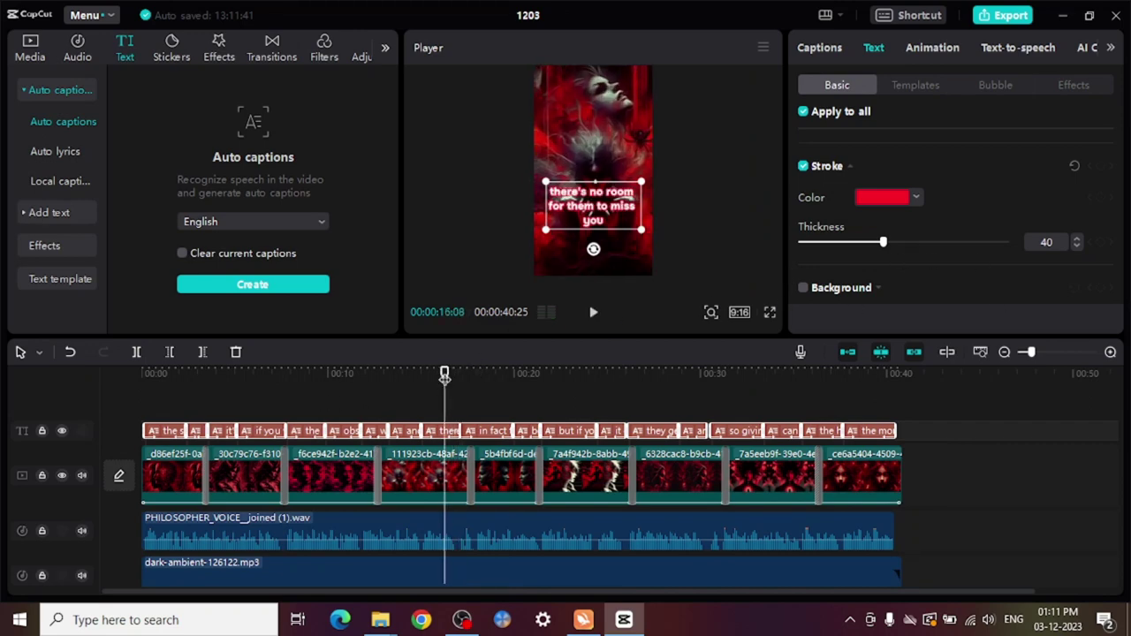
left_click_drag(1117, 265, 1108, 144)
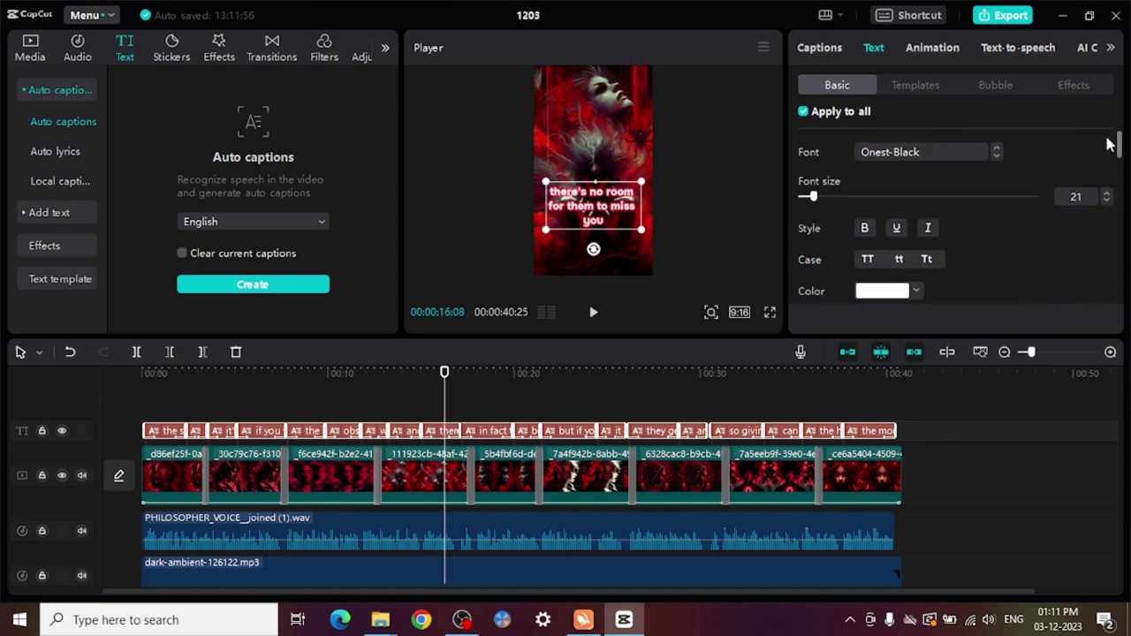
left_click(965, 148)
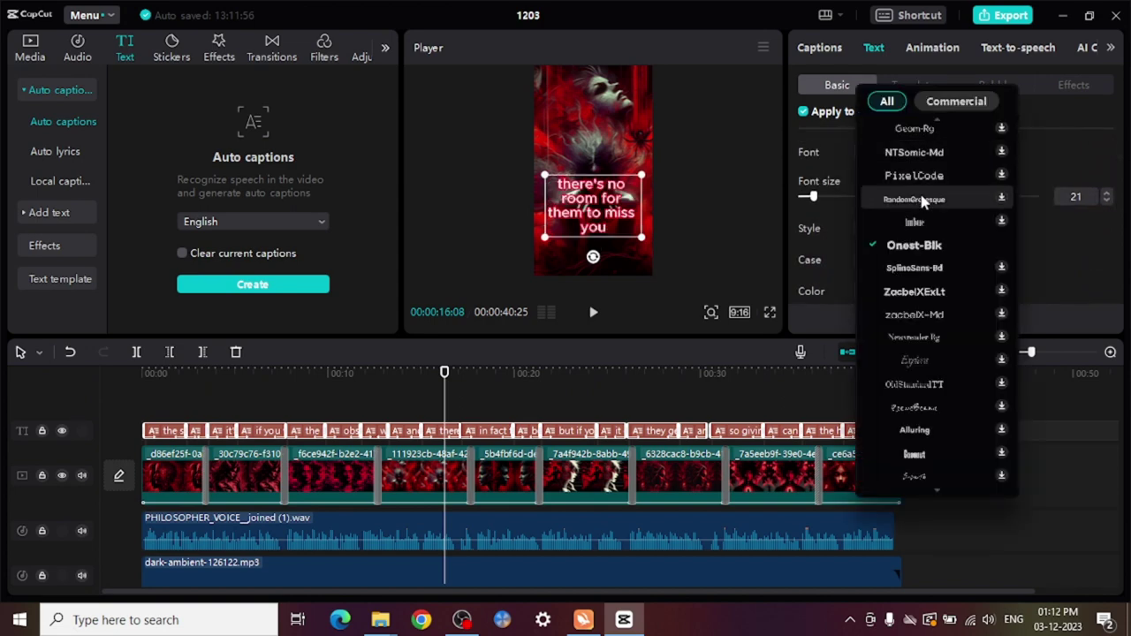
left_click(919, 300)
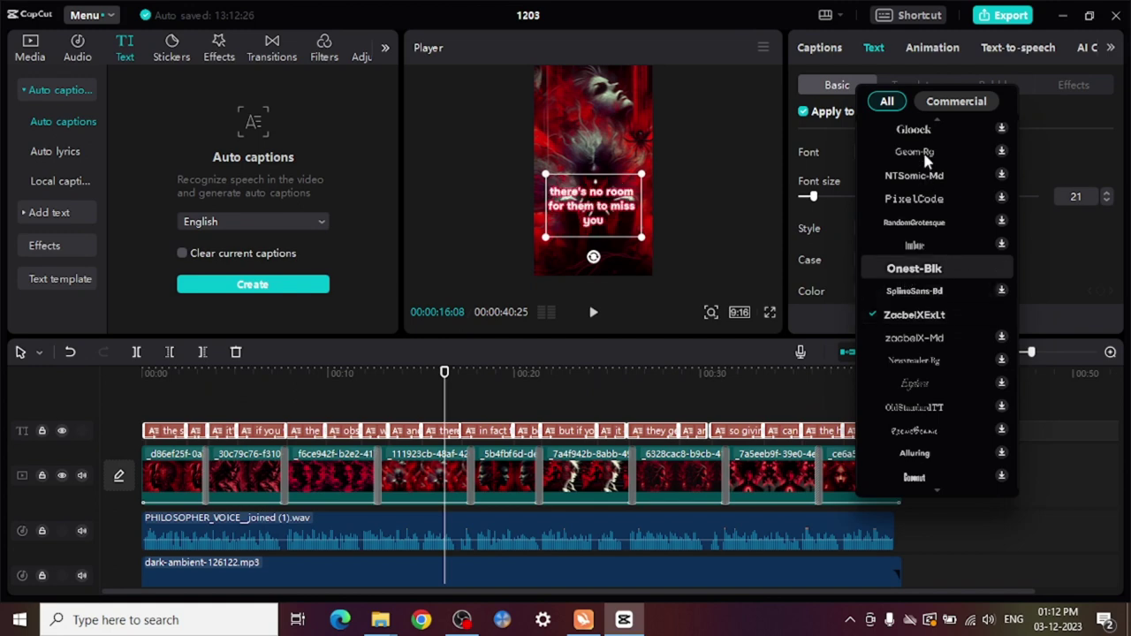
left_click(919, 327)
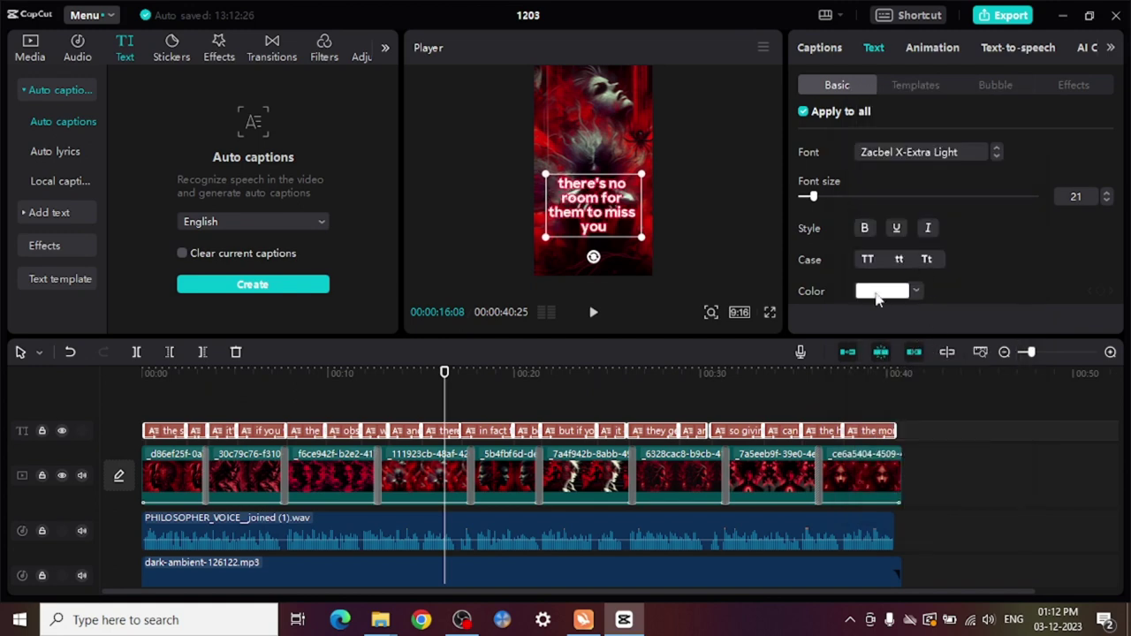
left_click(414, 375)
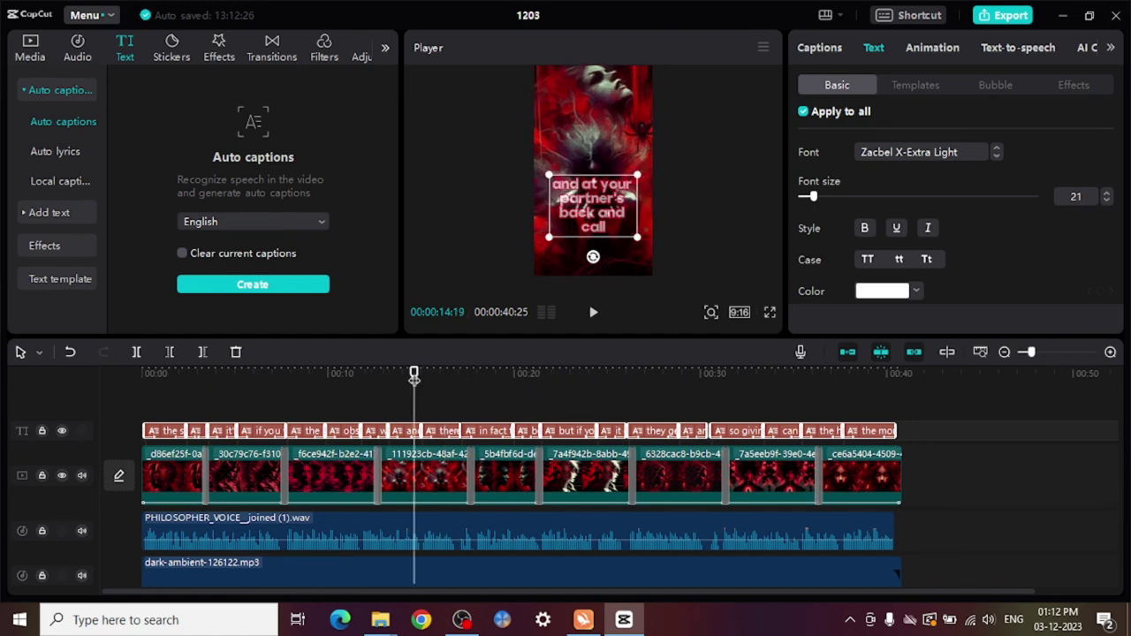
left_click(435, 379)
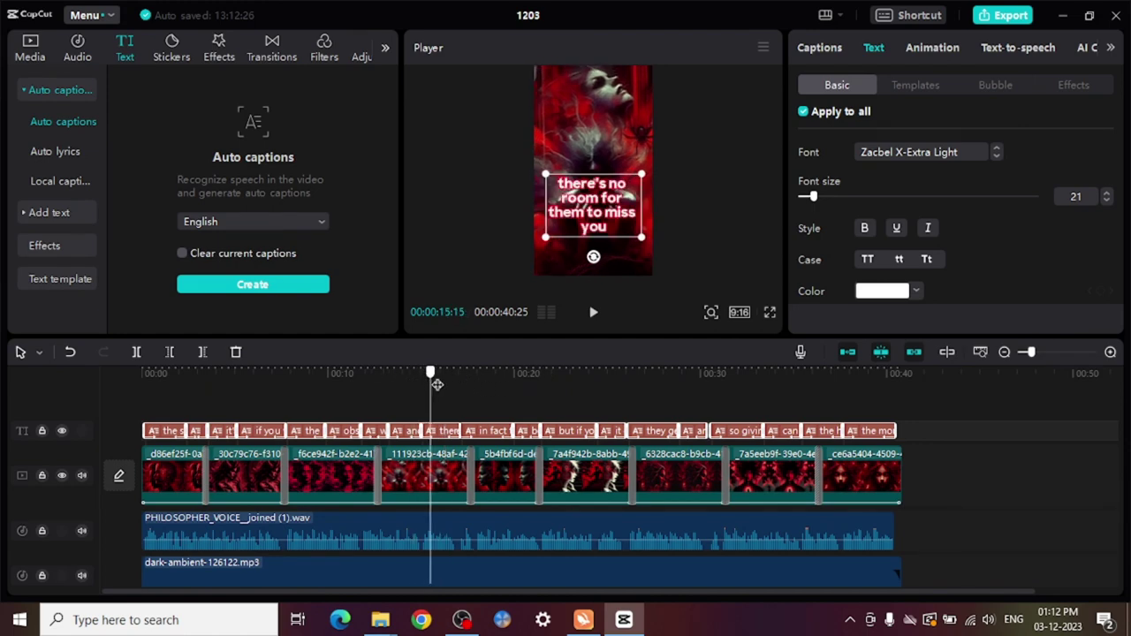
- Try the Gloock font on all captions and reapply Zacbel X-Extra Light
left_click(956, 155)
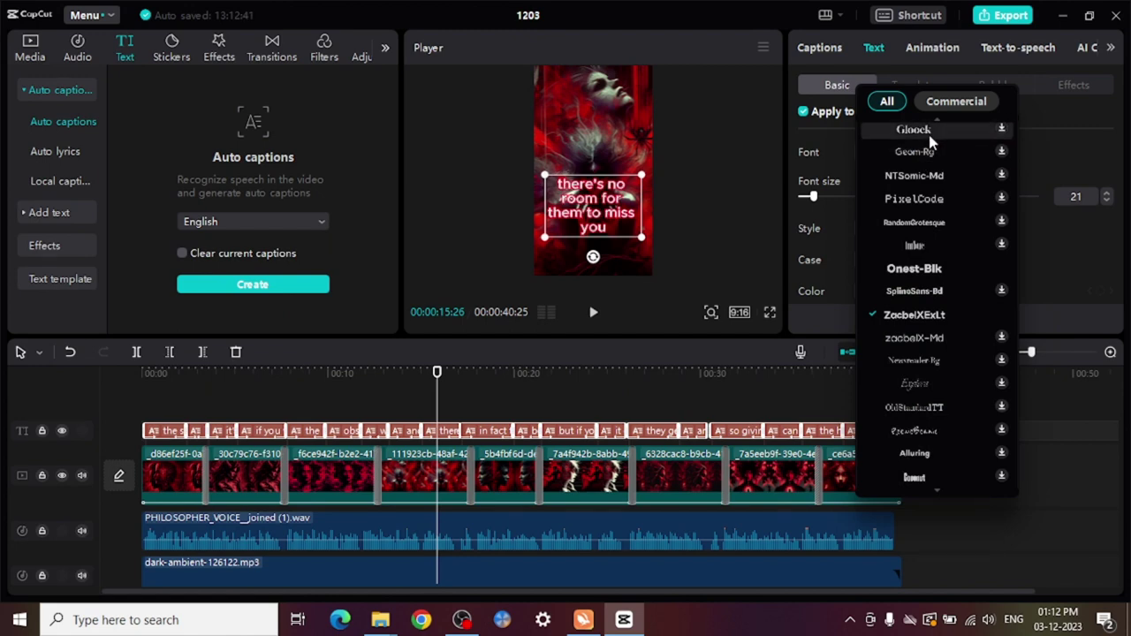
left_click(930, 137)
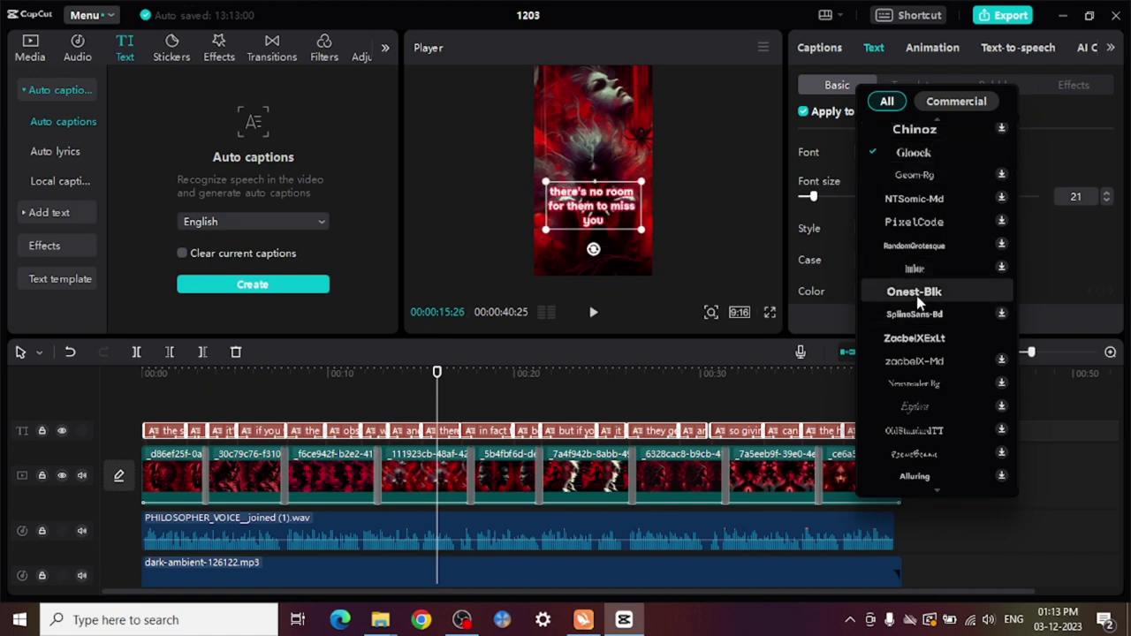
left_click(919, 343)
- Play the video full screen from about 16 seconds to review the caption font
left_click(770, 313)
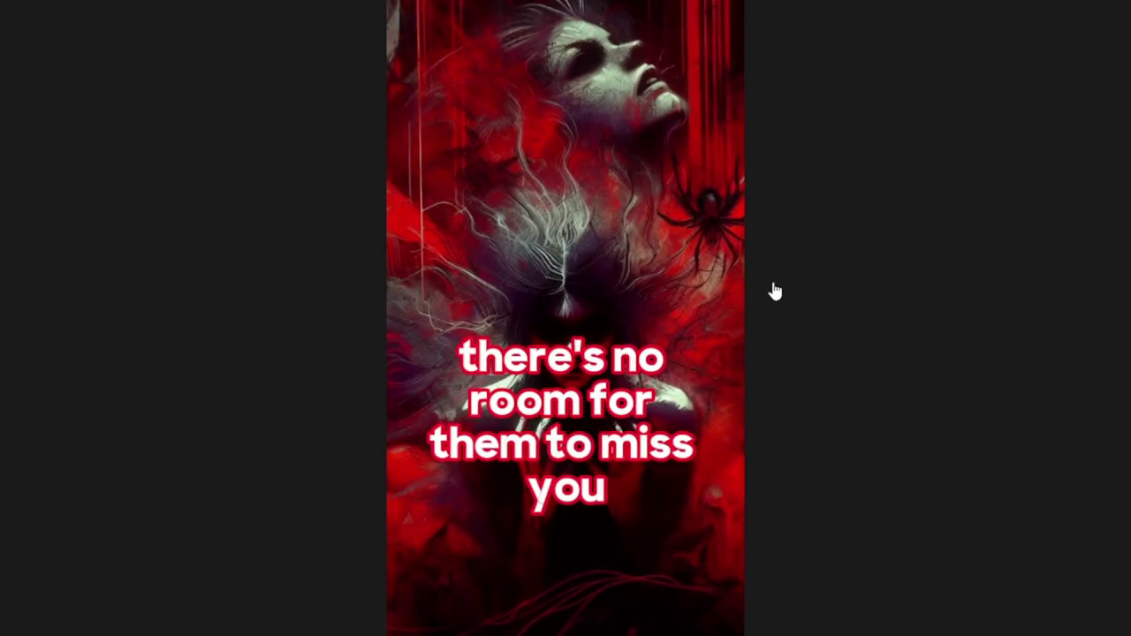
key("space")
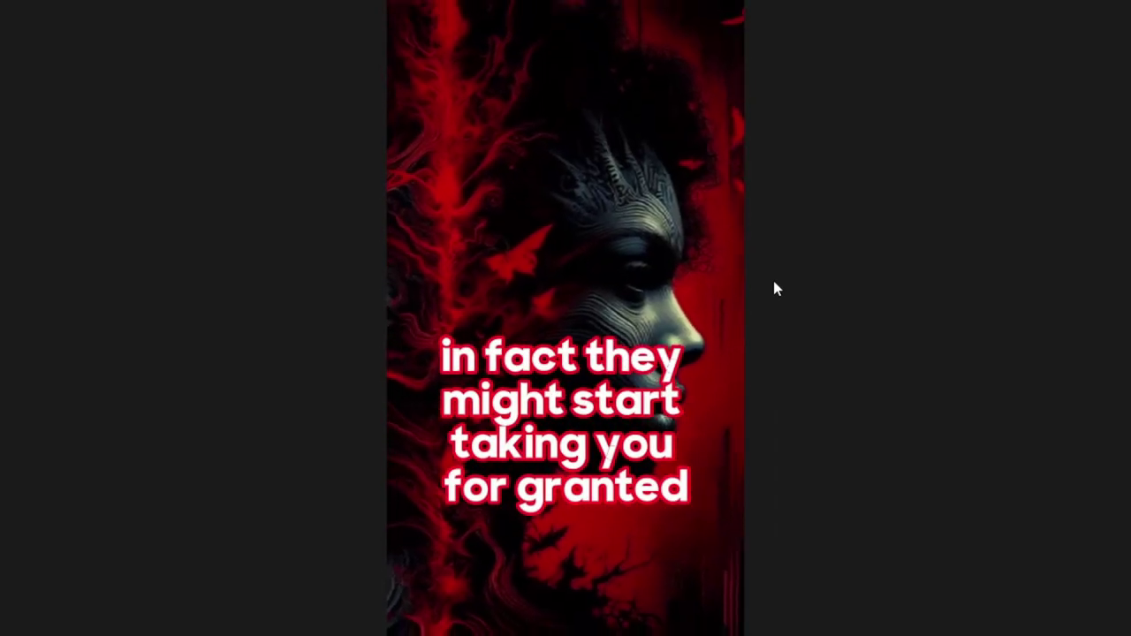
key("Escape")
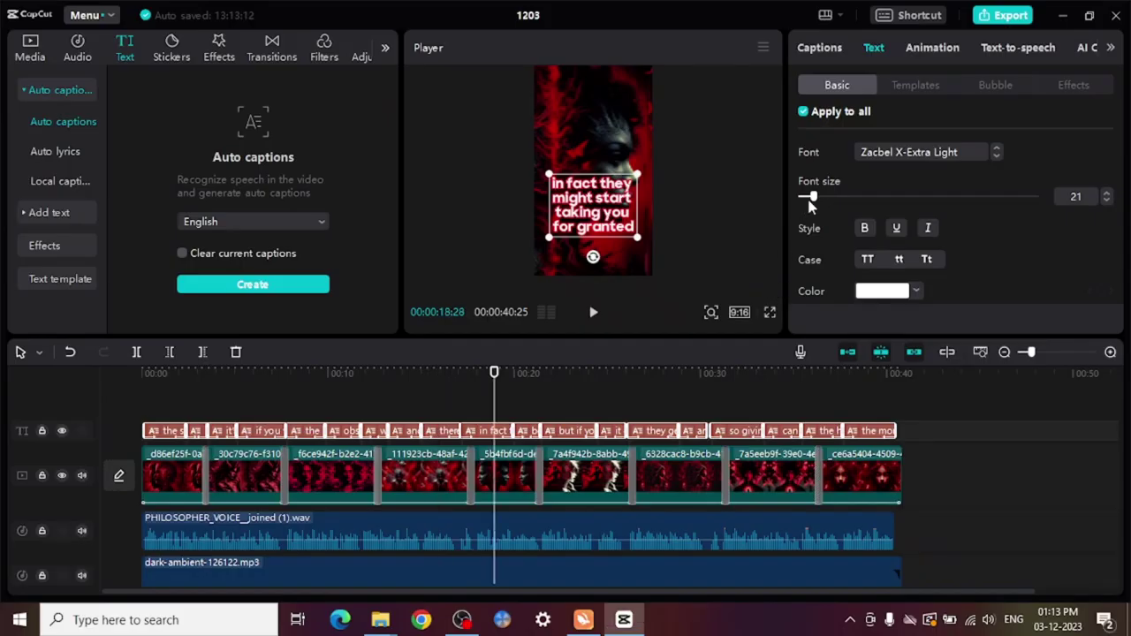
- Set all captions to italic at font size 12 and move them lower in the frame
left_click_drag(810, 203, 805, 202)
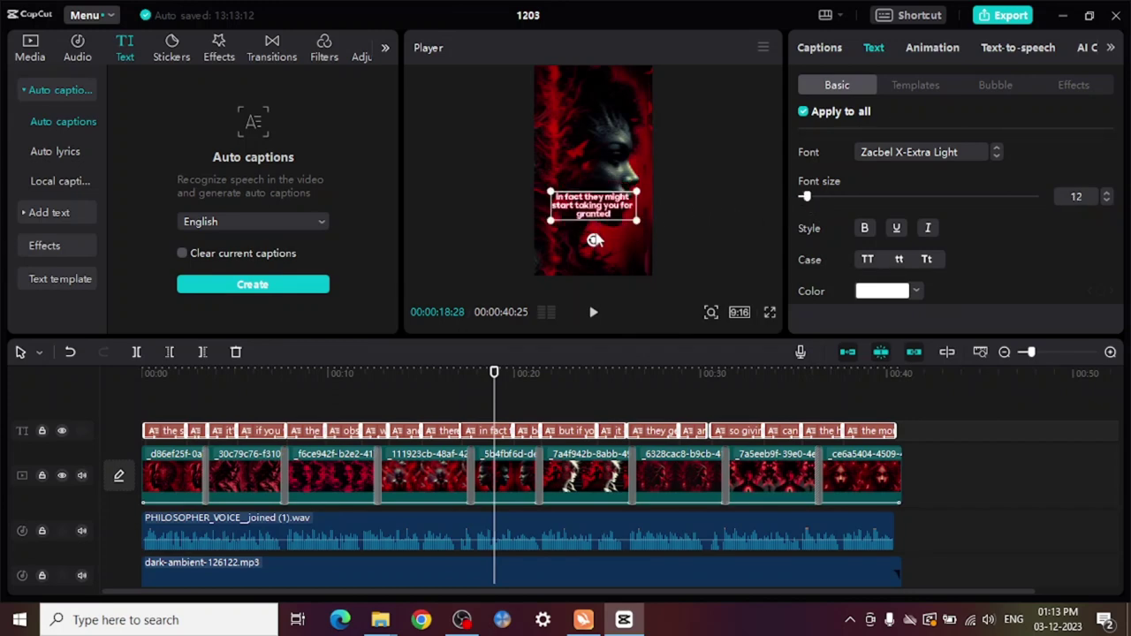
left_click_drag(595, 240, 597, 248)
left_click(928, 229)
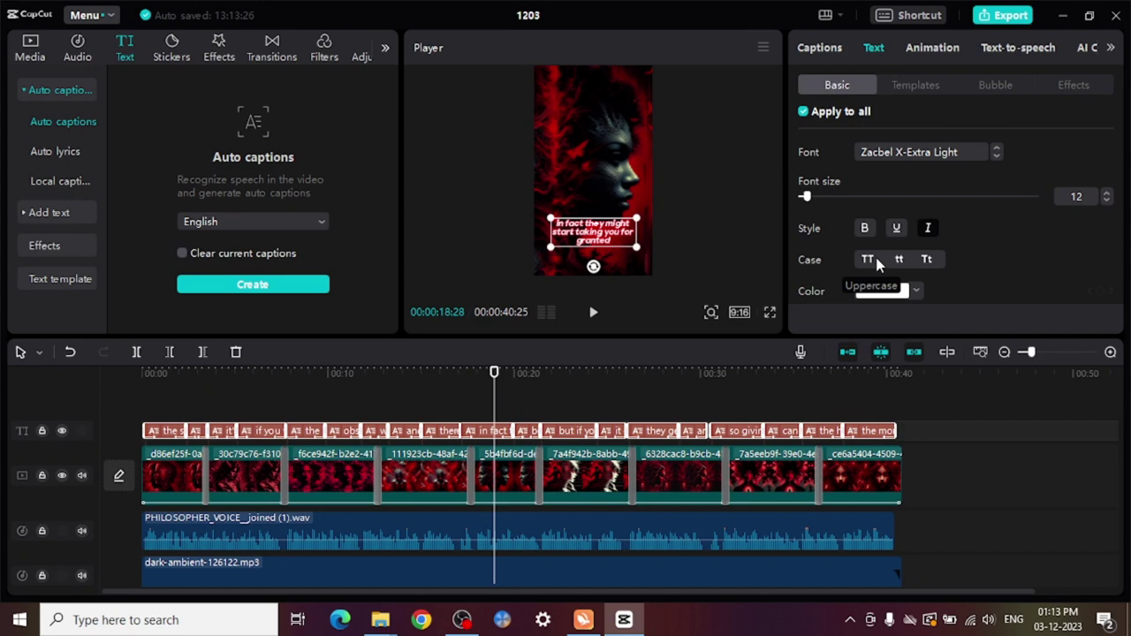
- Browse the caption fonts, try Jovial on all captions and apply ZY Evangel instead
left_click(960, 153)
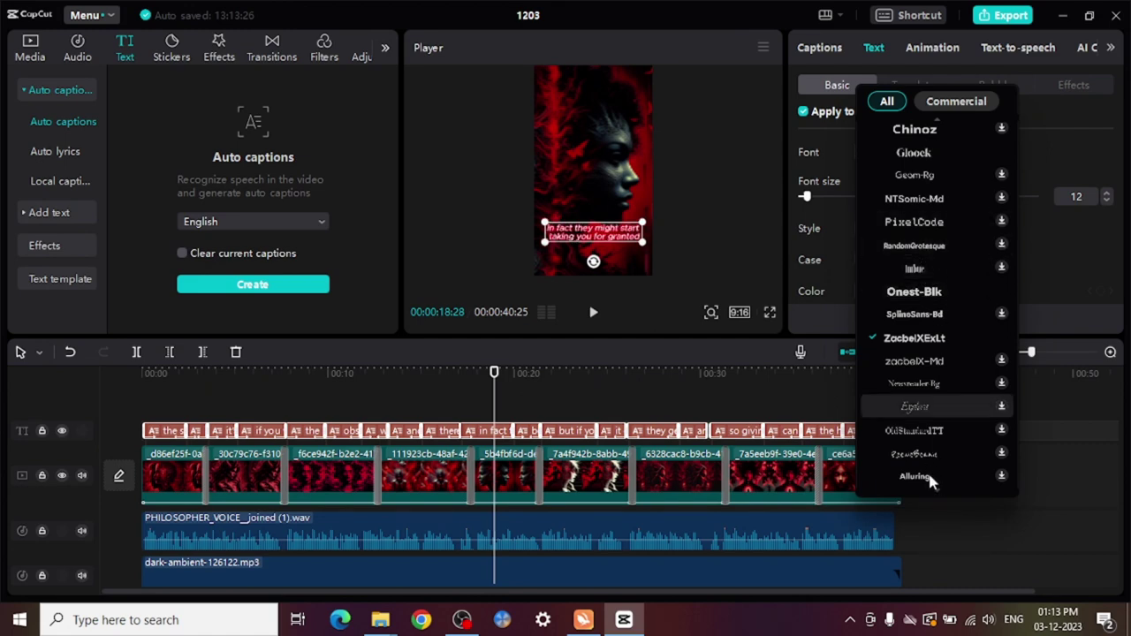
scroll(935, 483, "down", 1)
scroll(935, 482, "down", 5)
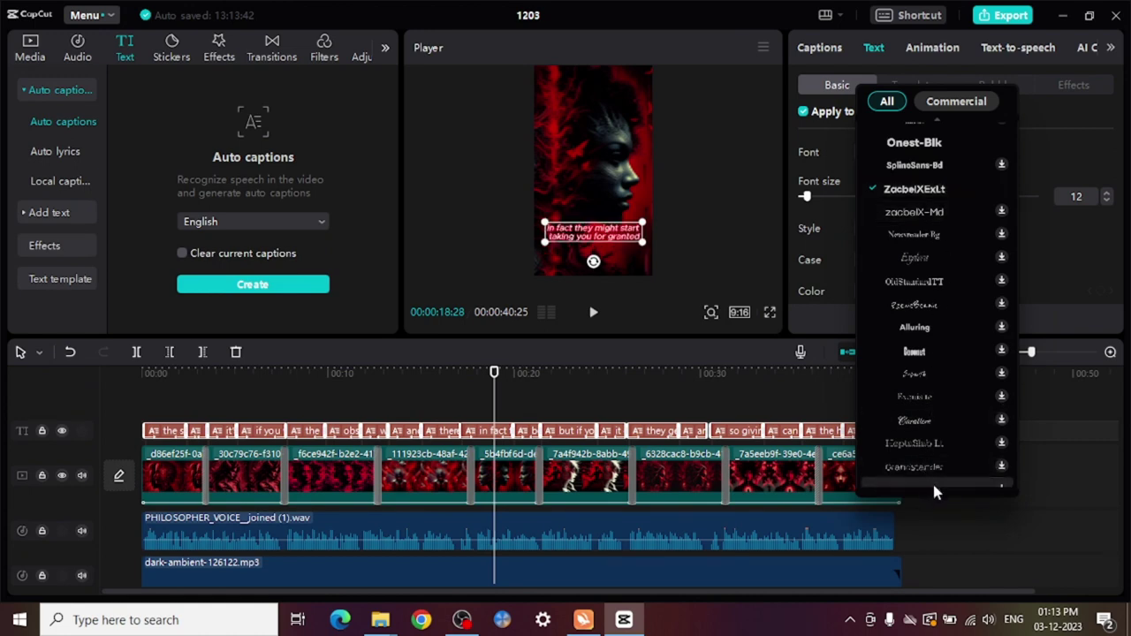
scroll(934, 480, "down", 5)
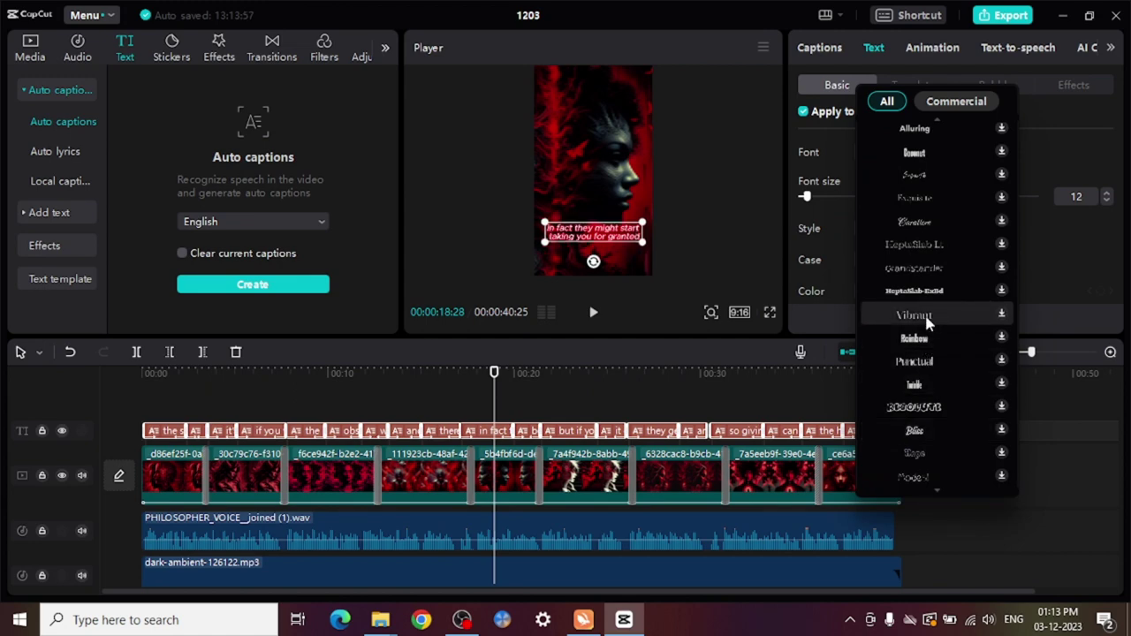
scroll(930, 482, "down", 4)
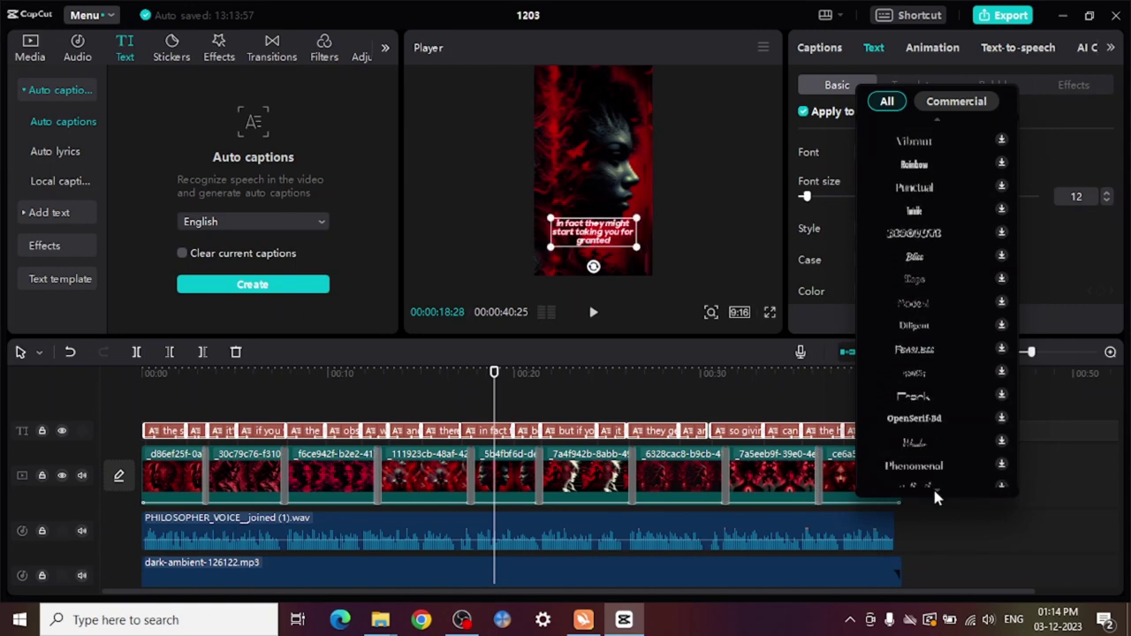
scroll(934, 496, "down", 6)
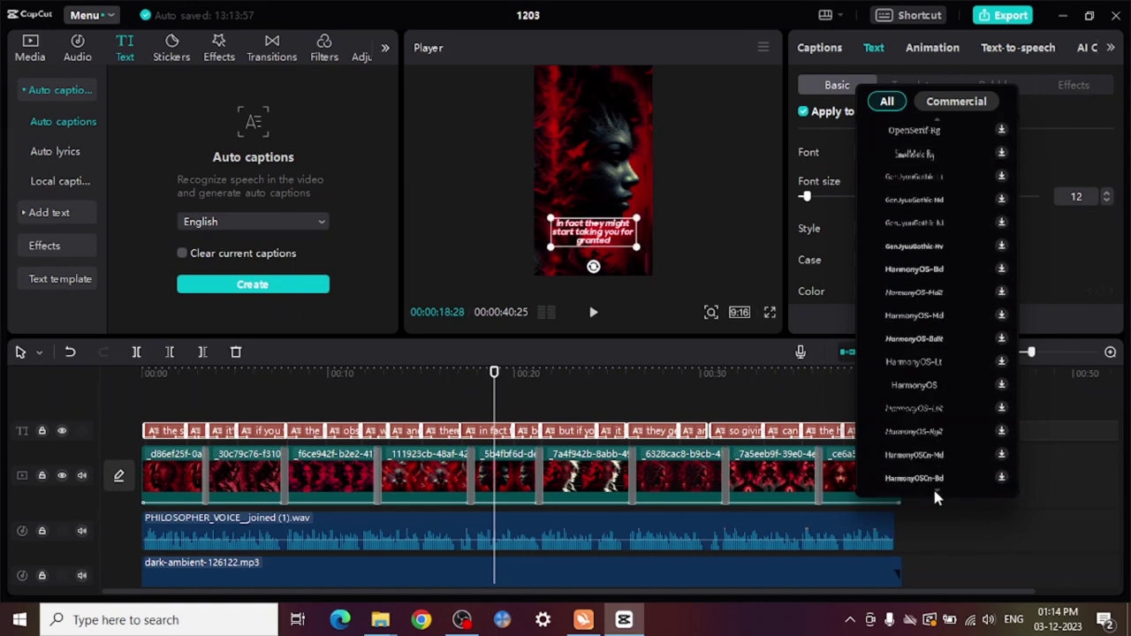
scroll(935, 495, "down", 8)
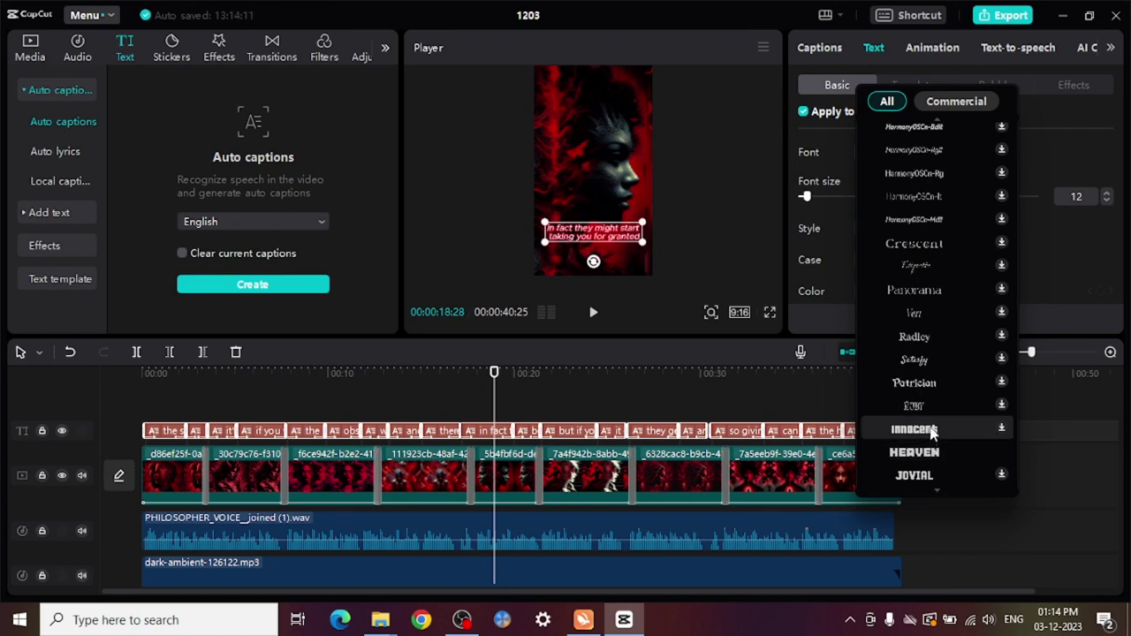
left_click(928, 480)
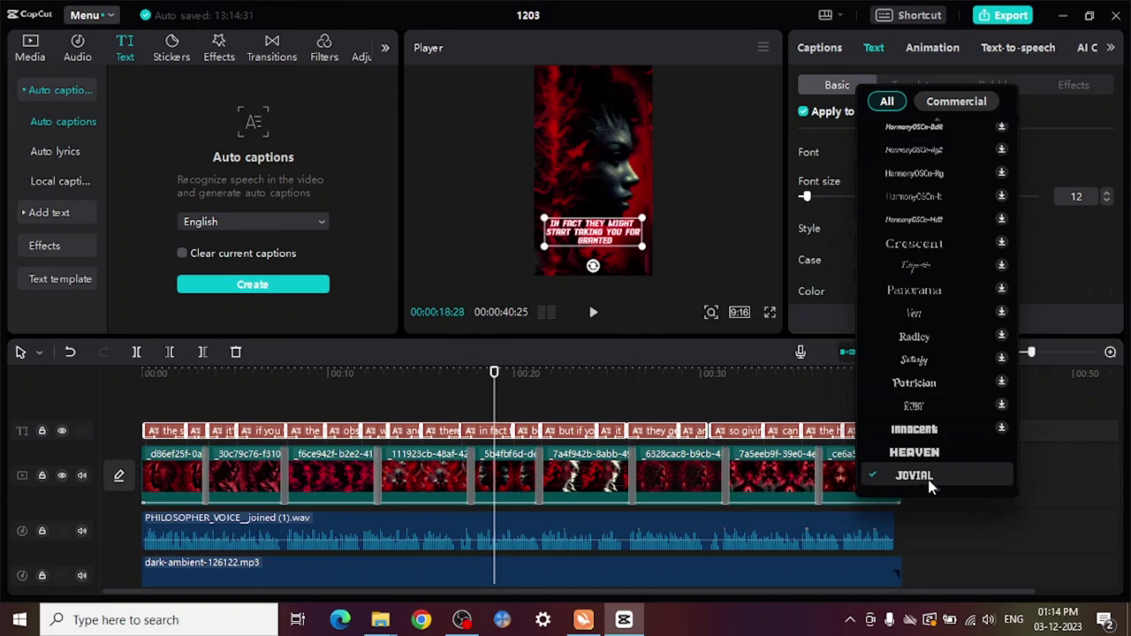
scroll(937, 490, "down", 3)
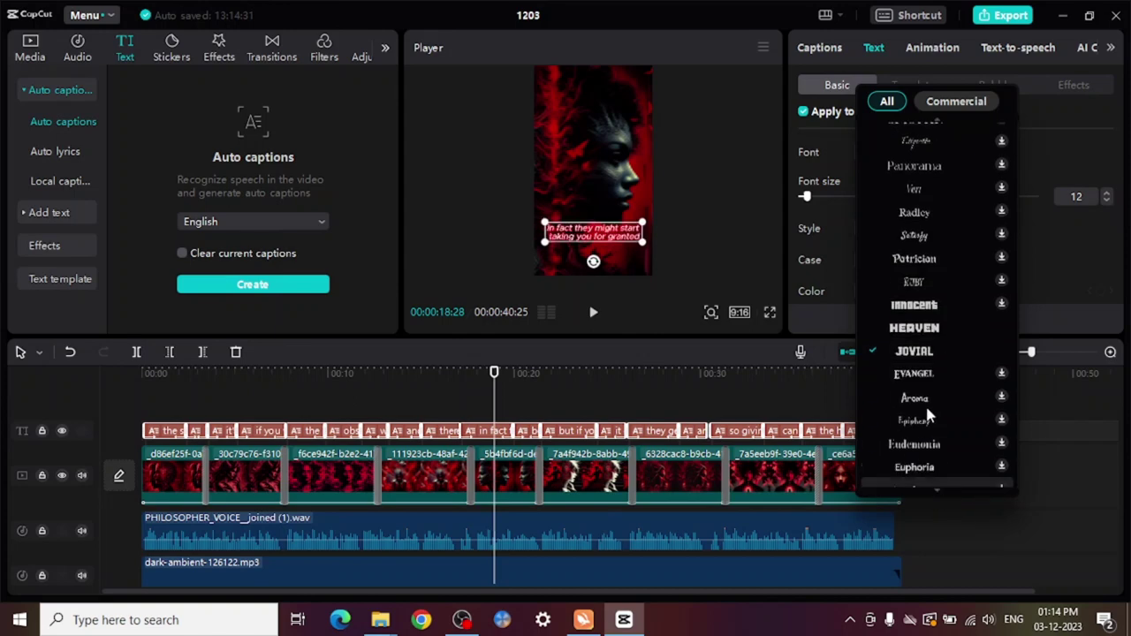
left_click(924, 380)
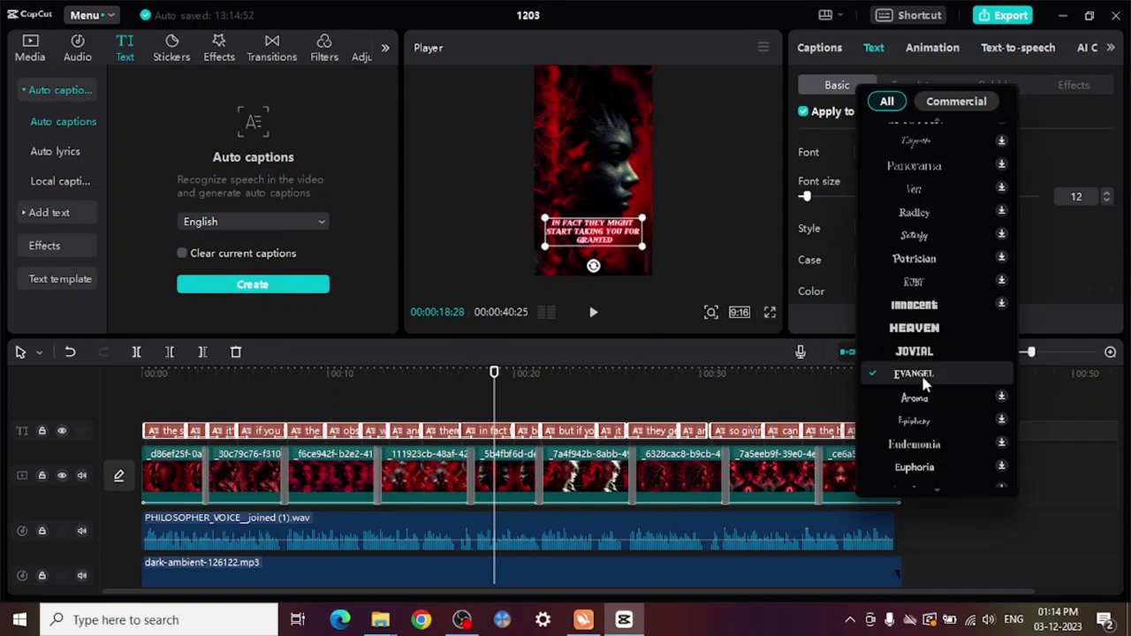
- Play the video full screen through to its end to review the restyled captions
left_click(771, 316)
key("space")
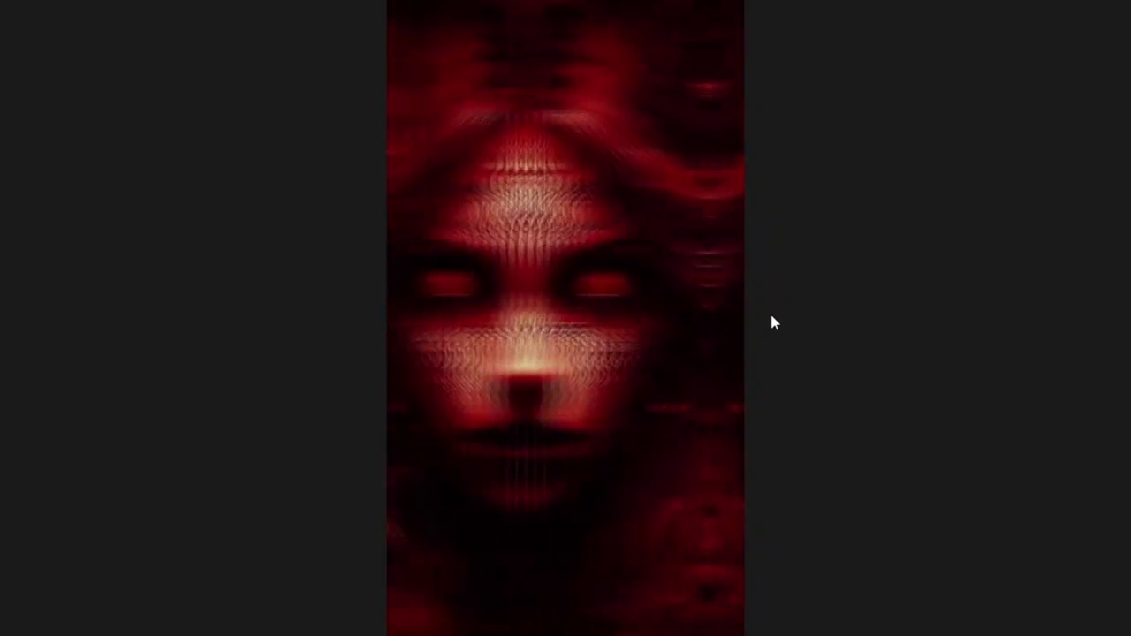
key("Escape")
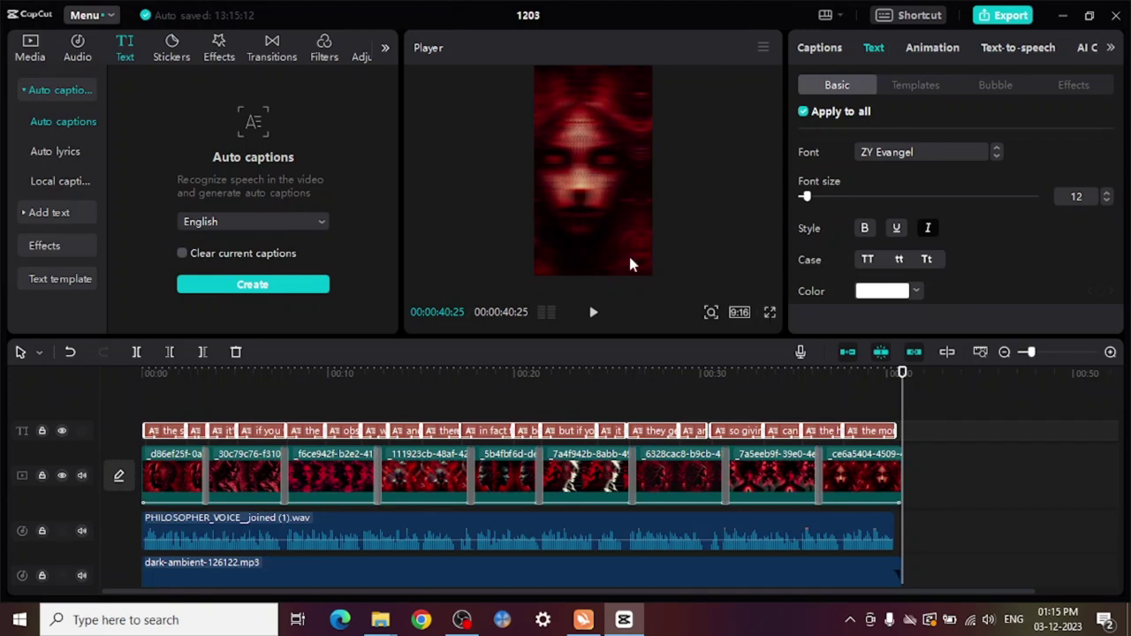
- Place the playhead at about 1.5 seconds and preview the "Invisi... Person" effect from the Dark video effects
left_click(218, 52)
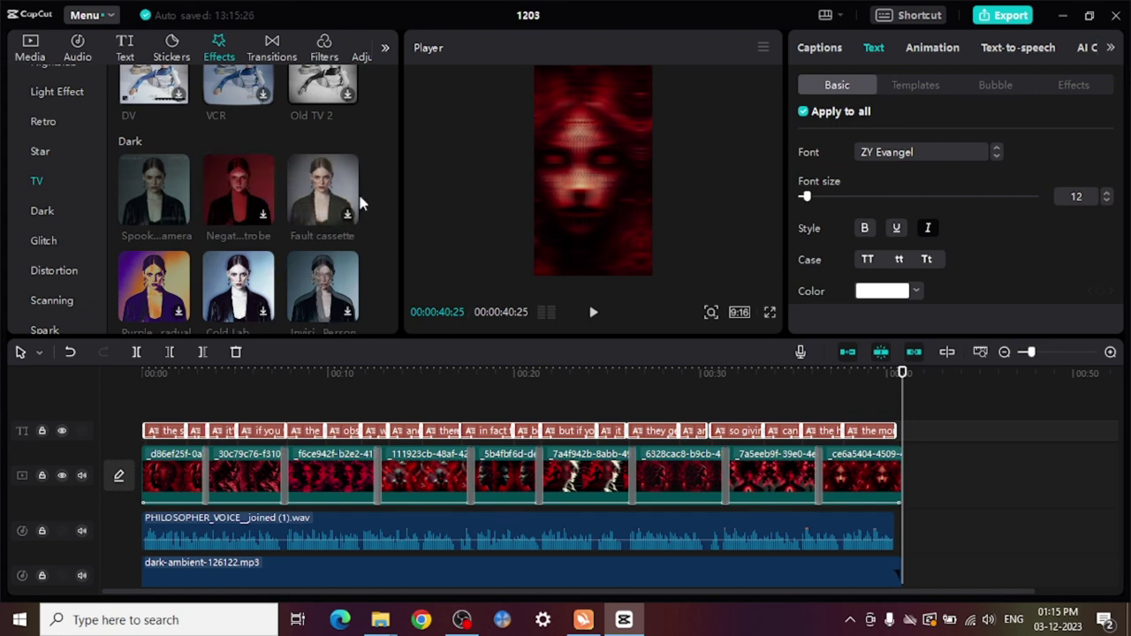
left_click(325, 282)
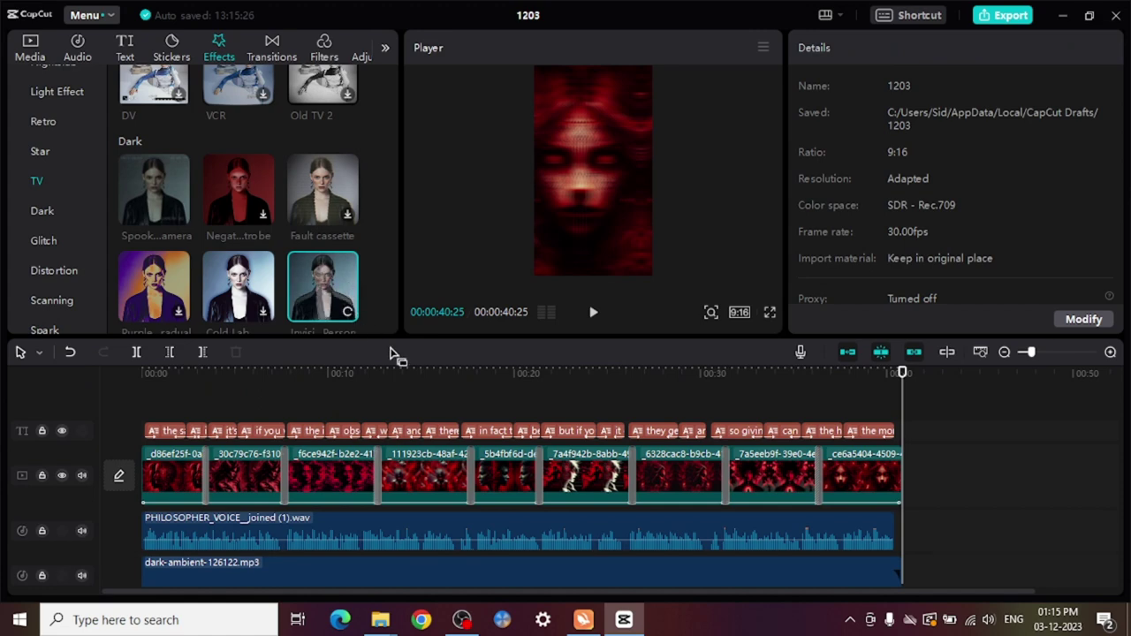
left_click(169, 375)
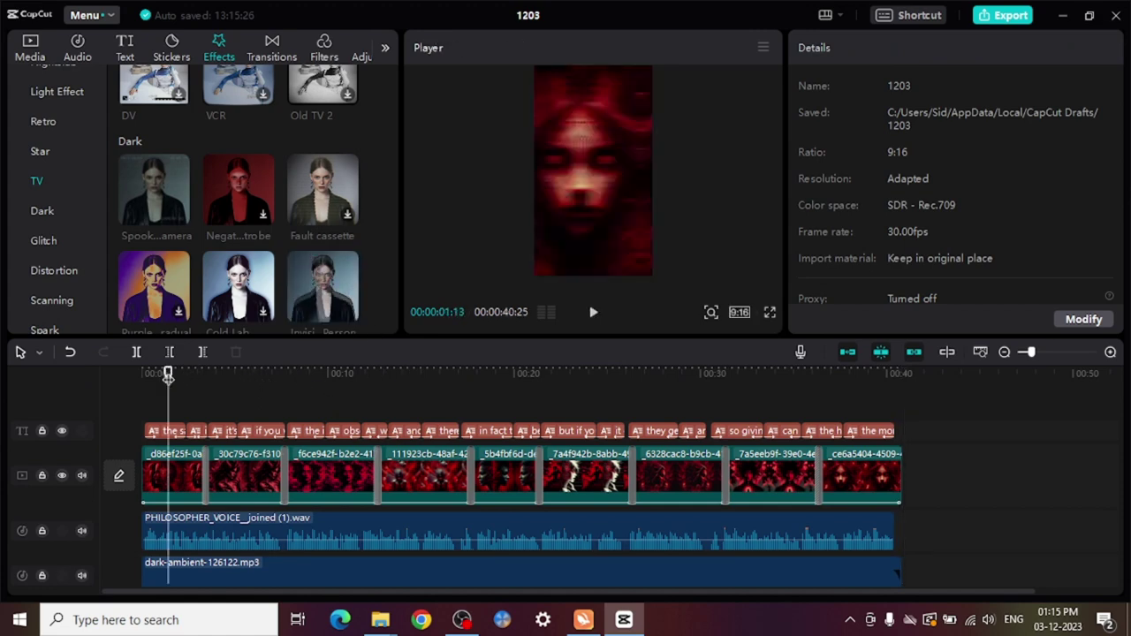
left_click(325, 309)
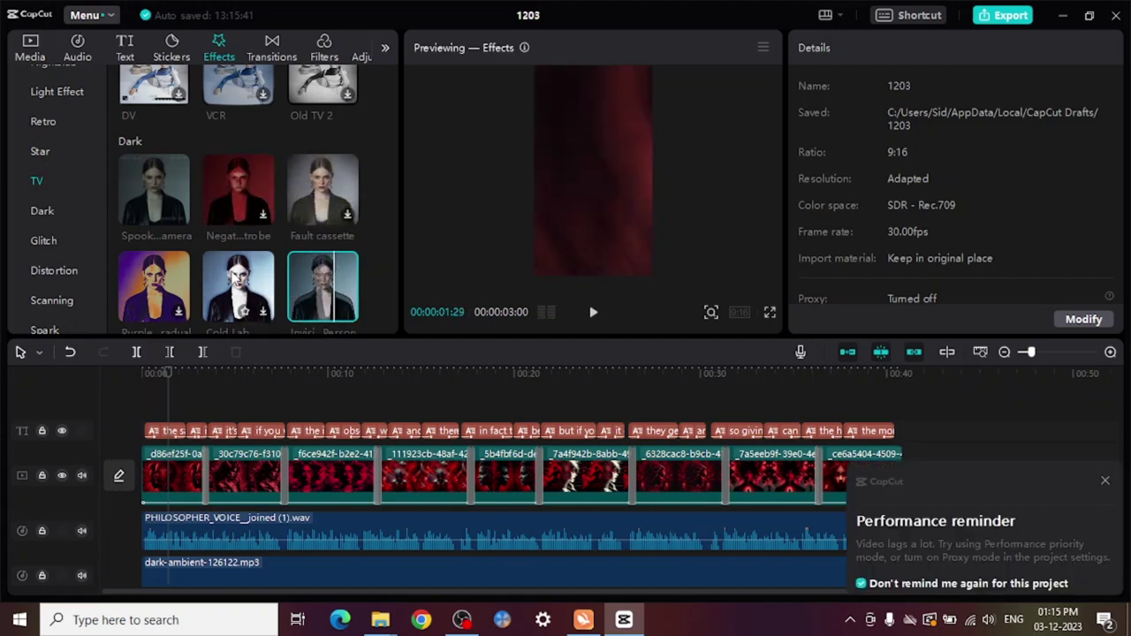
- Preview the Cold Lab, Ethereal and Invisible Person effects from the Dark video effects
left_click(234, 276)
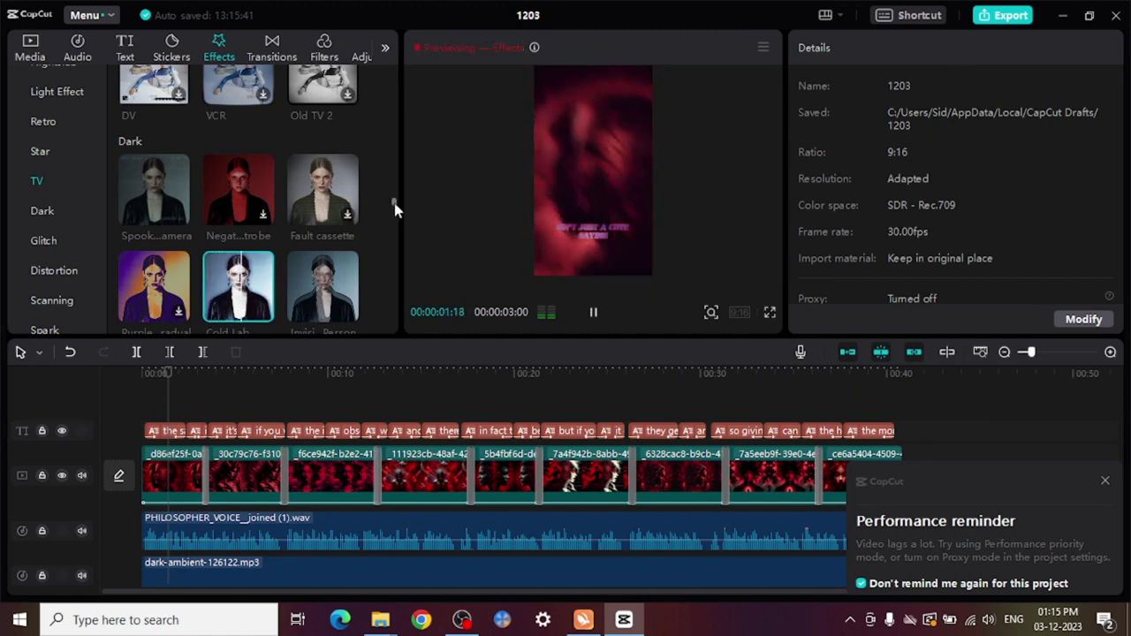
scroll(395, 212, "down", 2)
scroll(395, 212, "down", 2)
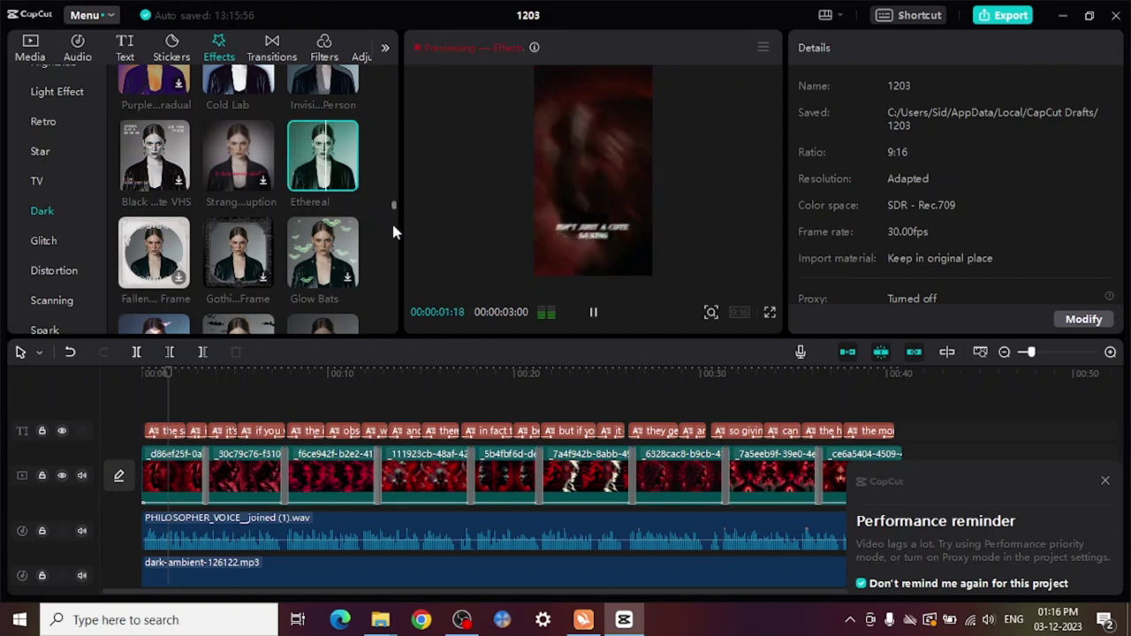
scroll(393, 219, "down", 3)
left_click_drag(393, 212, 394, 211)
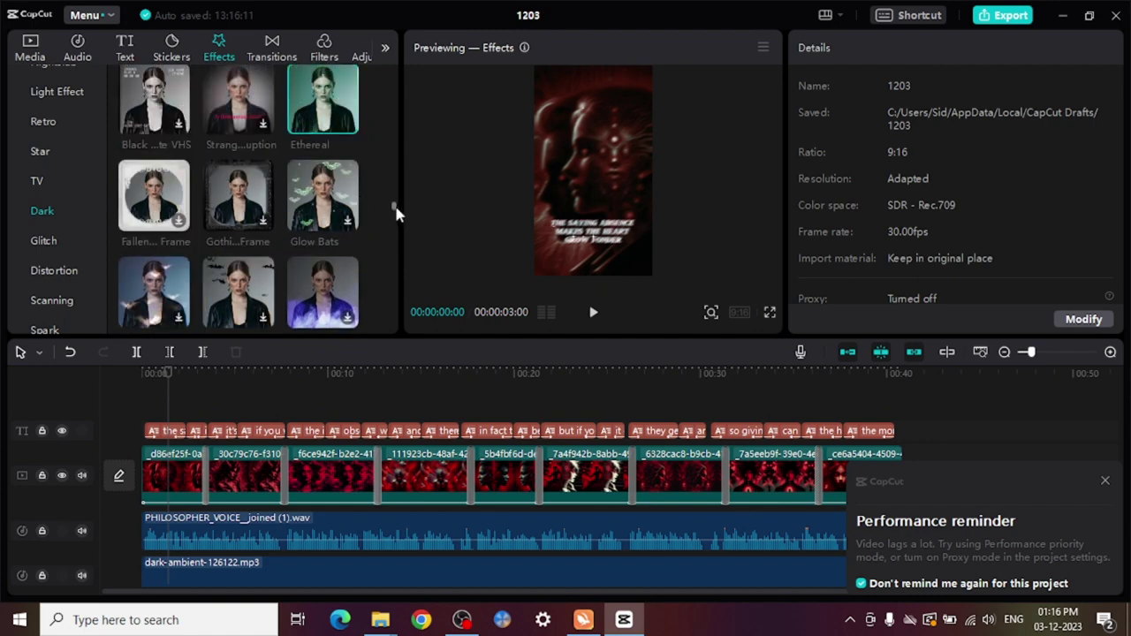
scroll(395, 213, "up", 1)
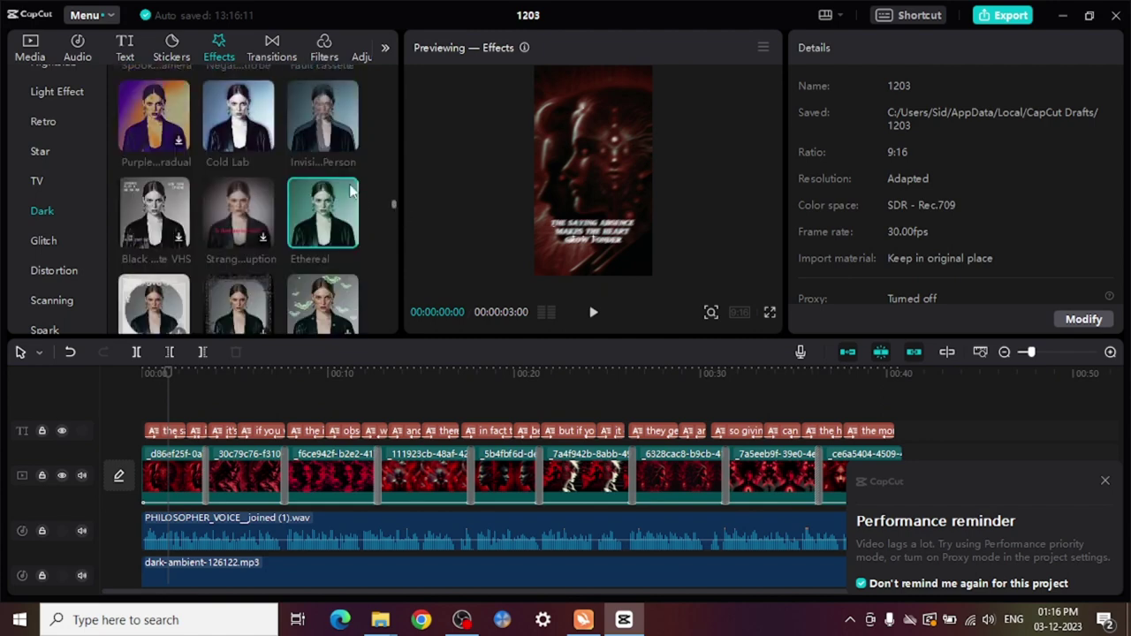
left_click(298, 141)
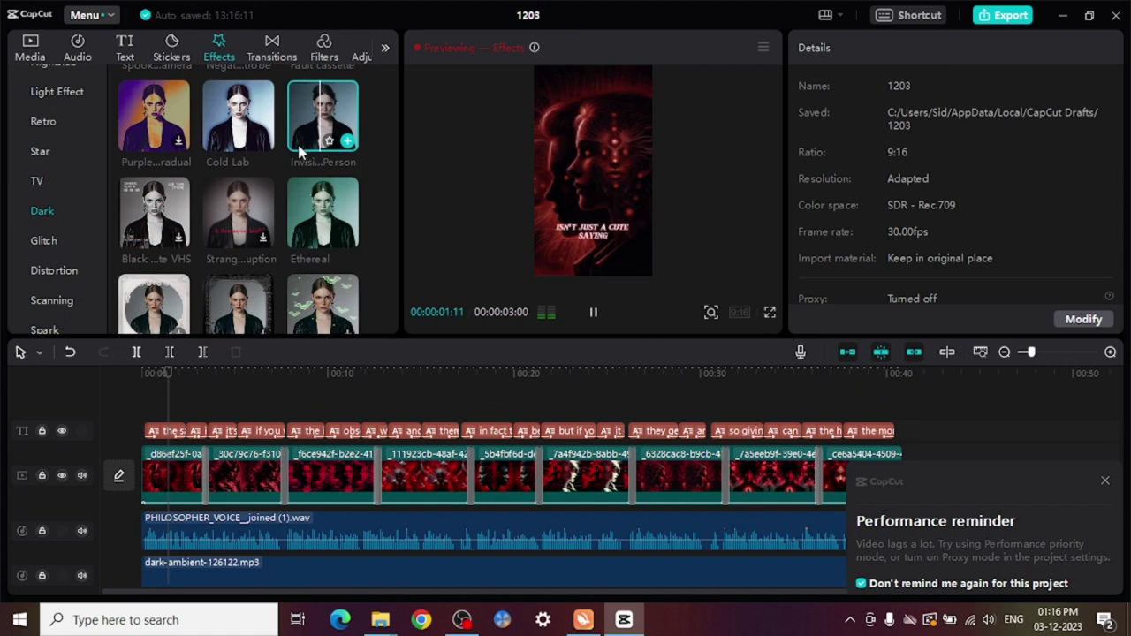
- Try the Invisible Person effect at the start of the timeline, play it and extend it almost to the video's end
left_click_drag(298, 141, 146, 416)
left_click(187, 431)
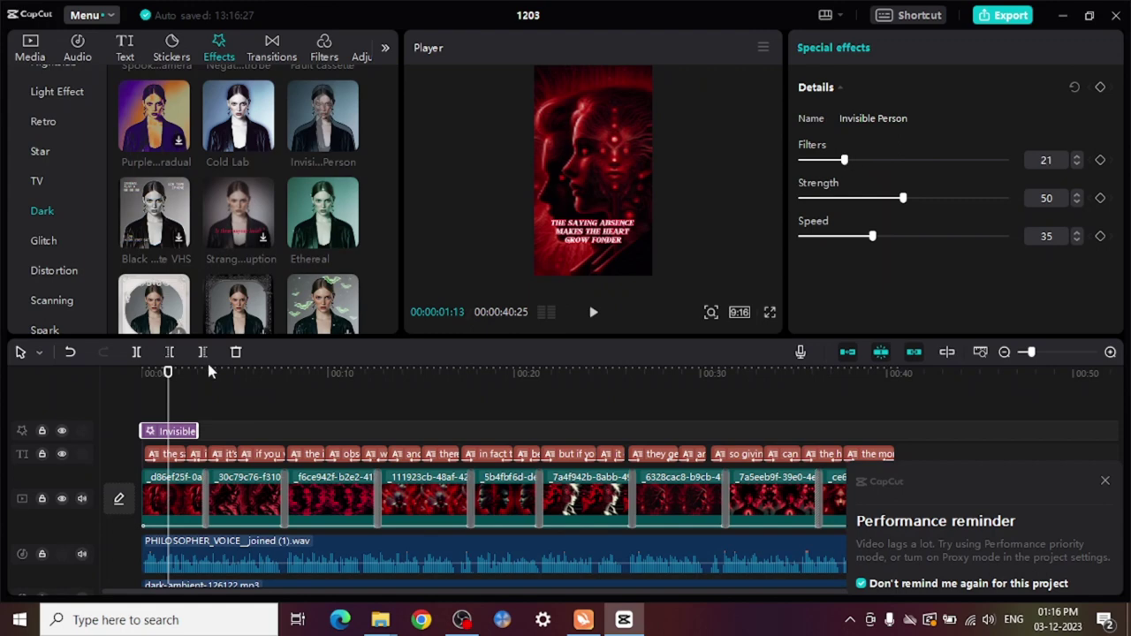
left_click(146, 377)
key("space")
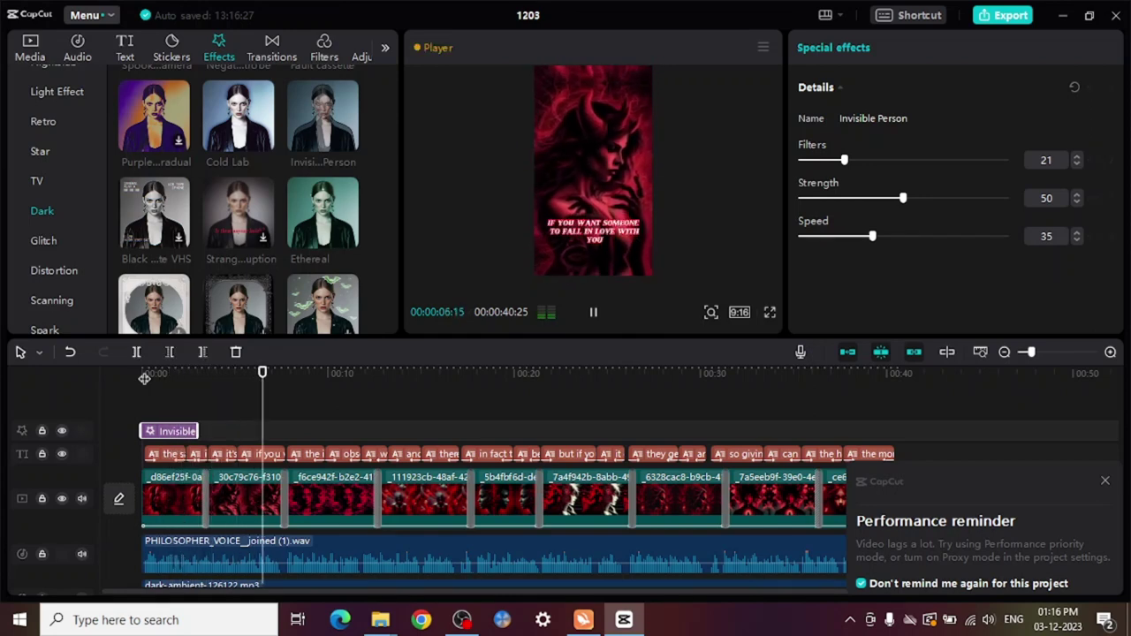
left_click_drag(197, 431, 872, 445)
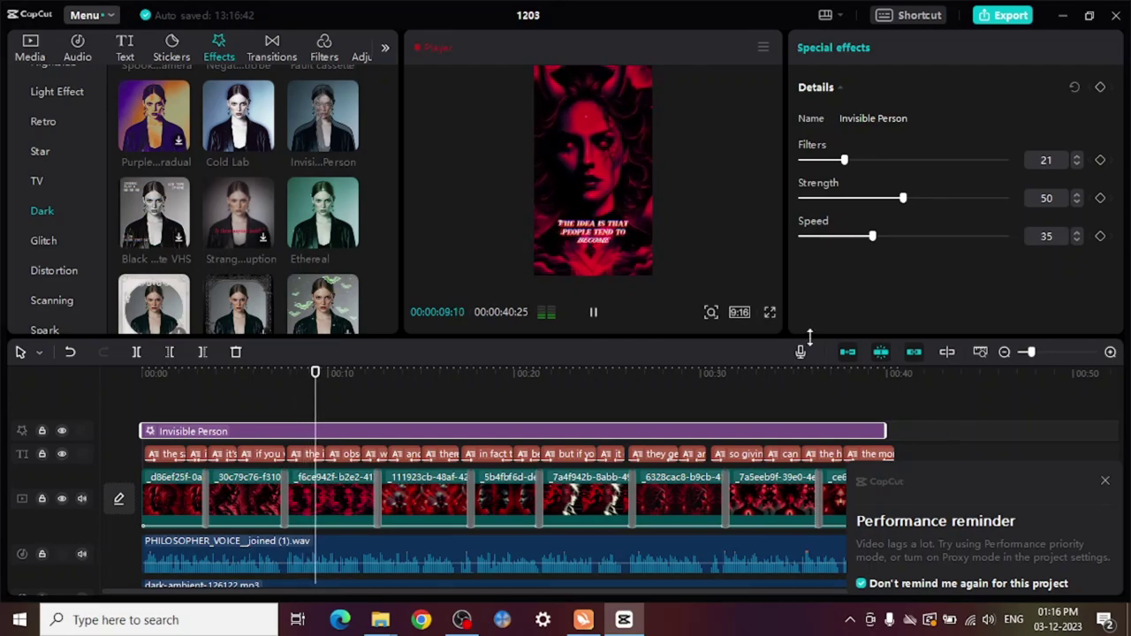
- Check the Invisible Person effect full screen, lower its Strength to 5 and dismiss the performance reminder
left_click(770, 314)
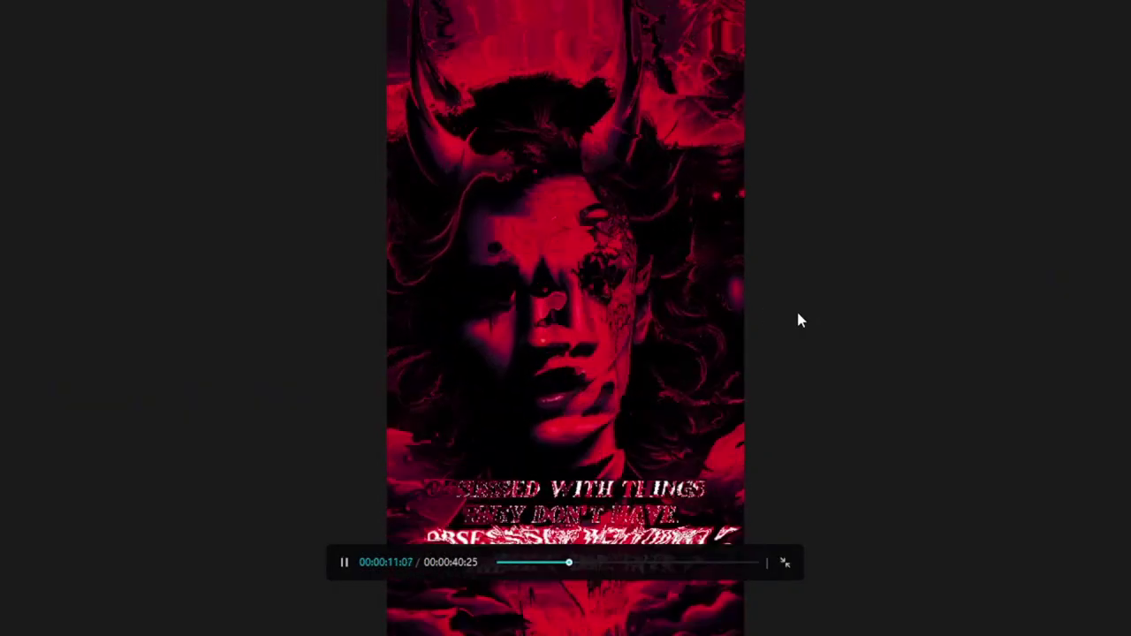
key("Escape")
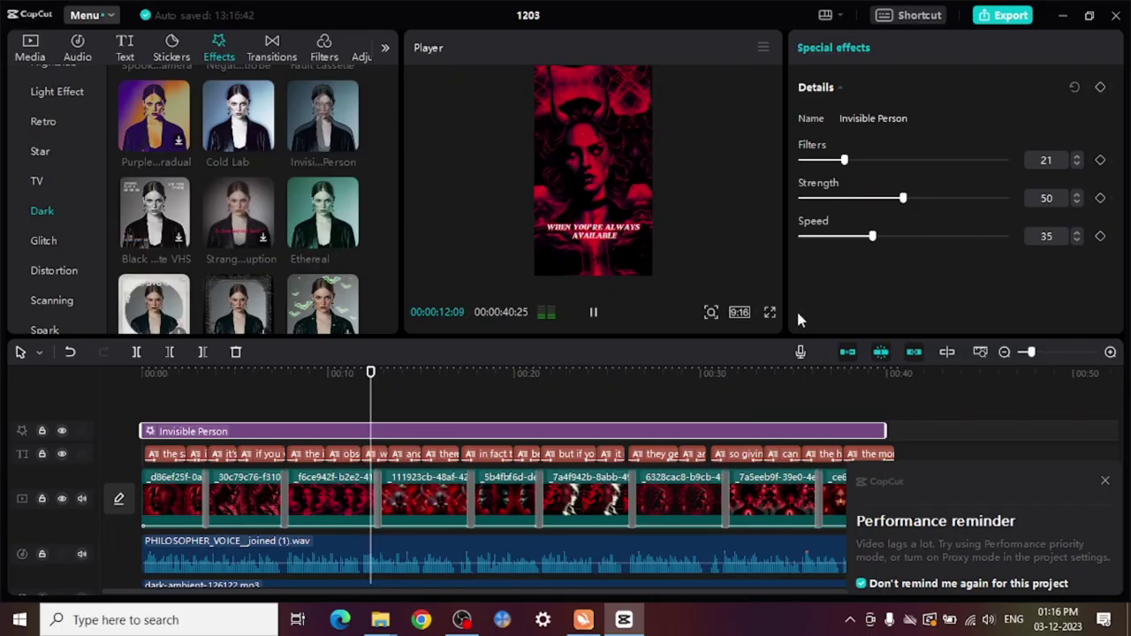
left_click(825, 200)
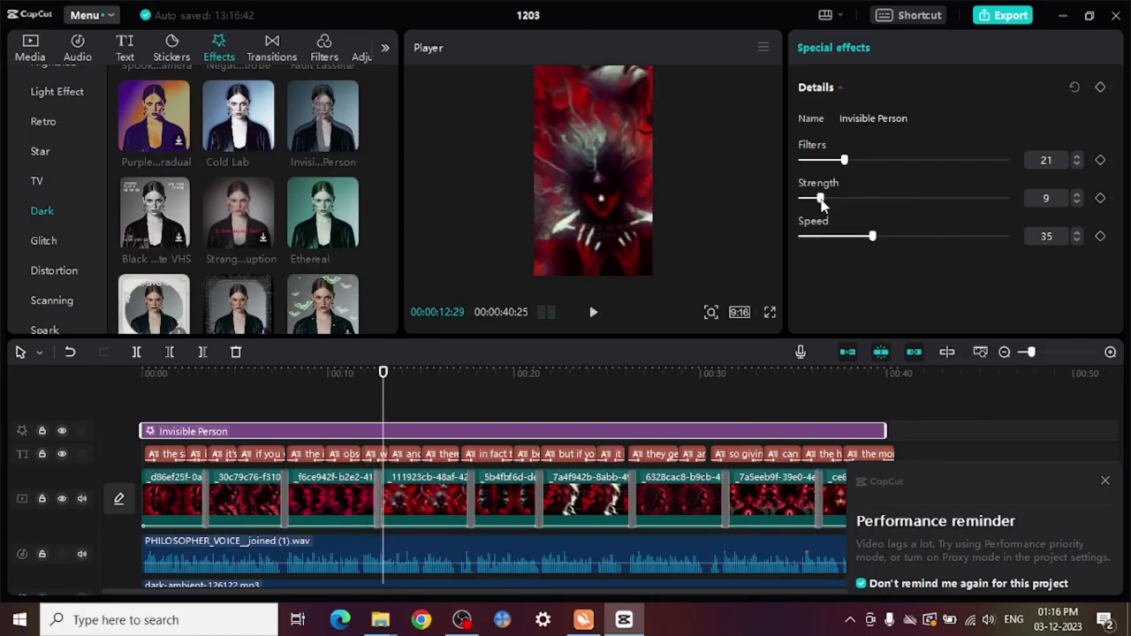
key("space")
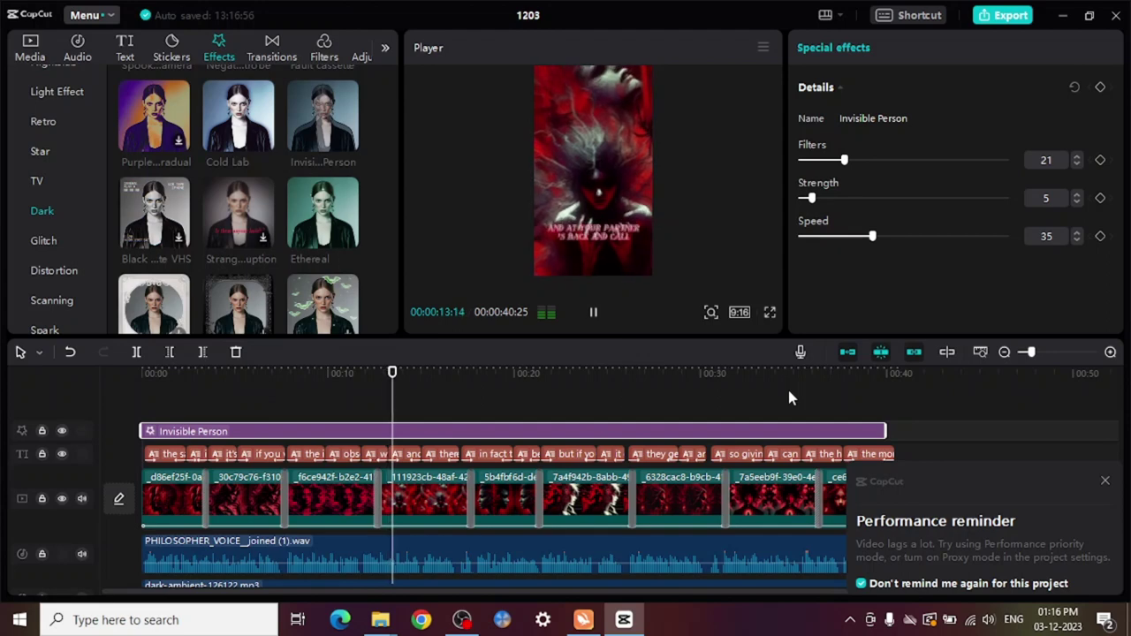
left_click(1106, 482)
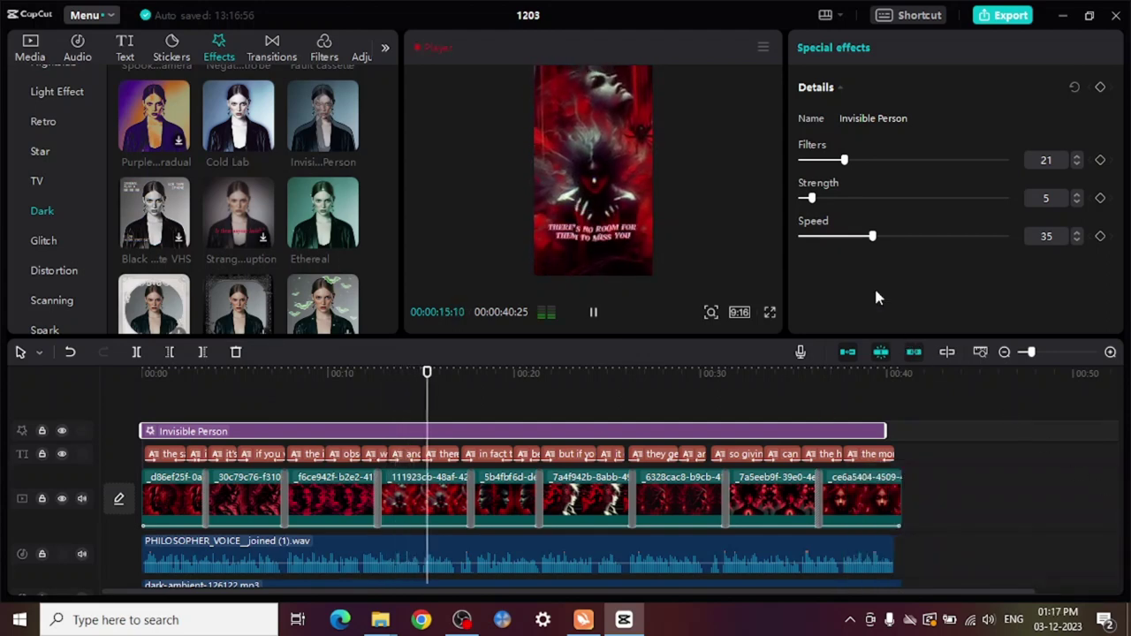
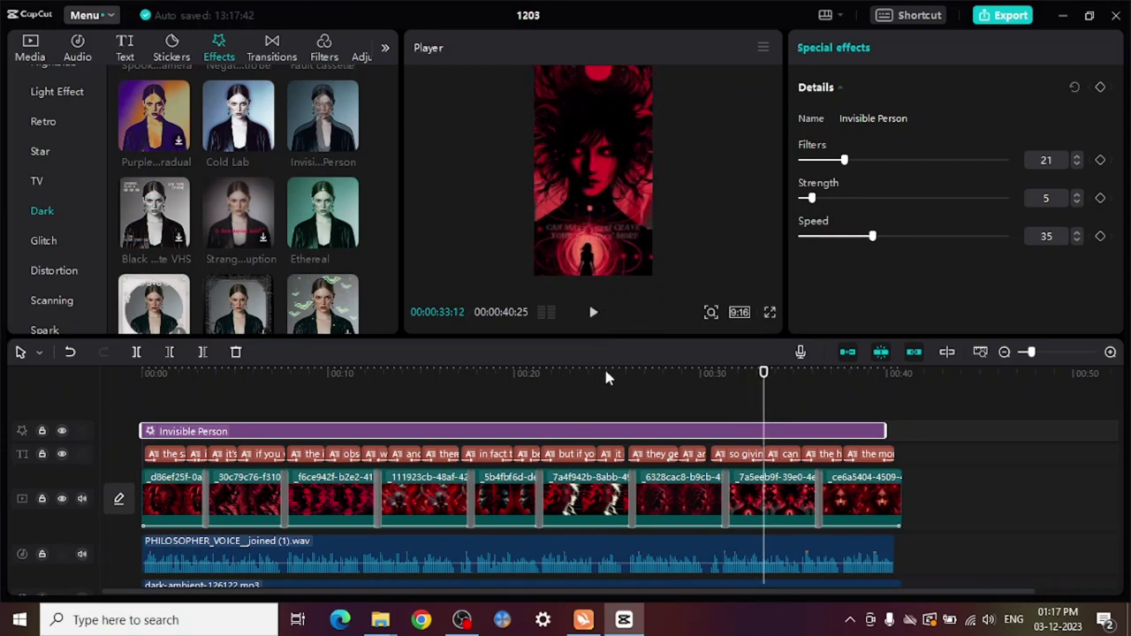
- Replay the video from about 26 seconds and from an early point full screen to review the weakened Invisible Person effect
left_click_drag(606, 377, 633, 413)
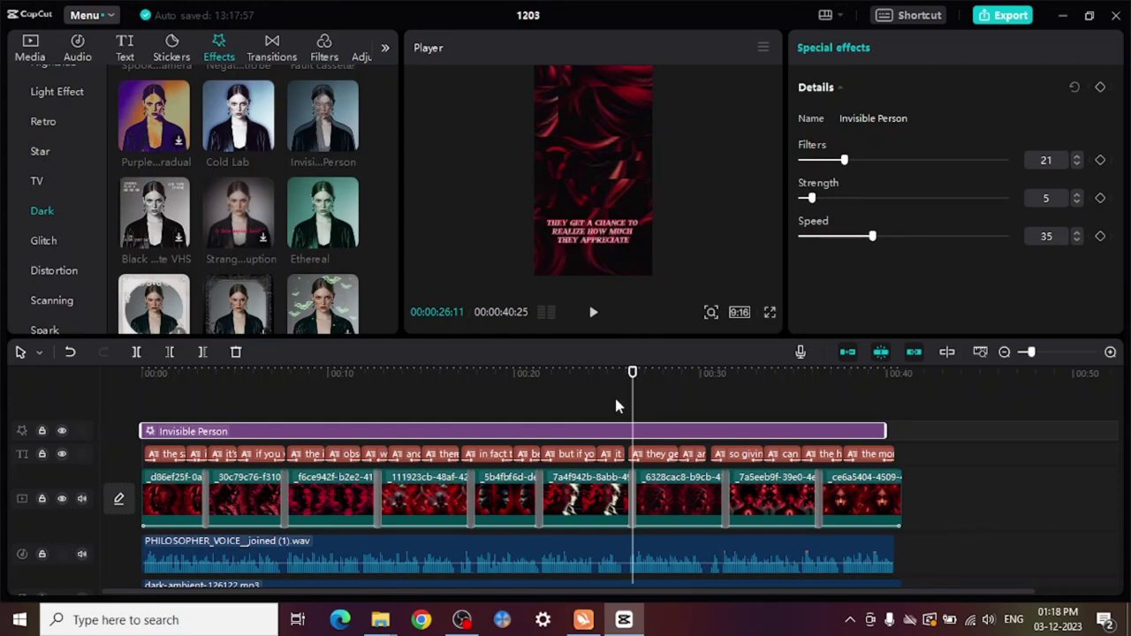
left_click(595, 313)
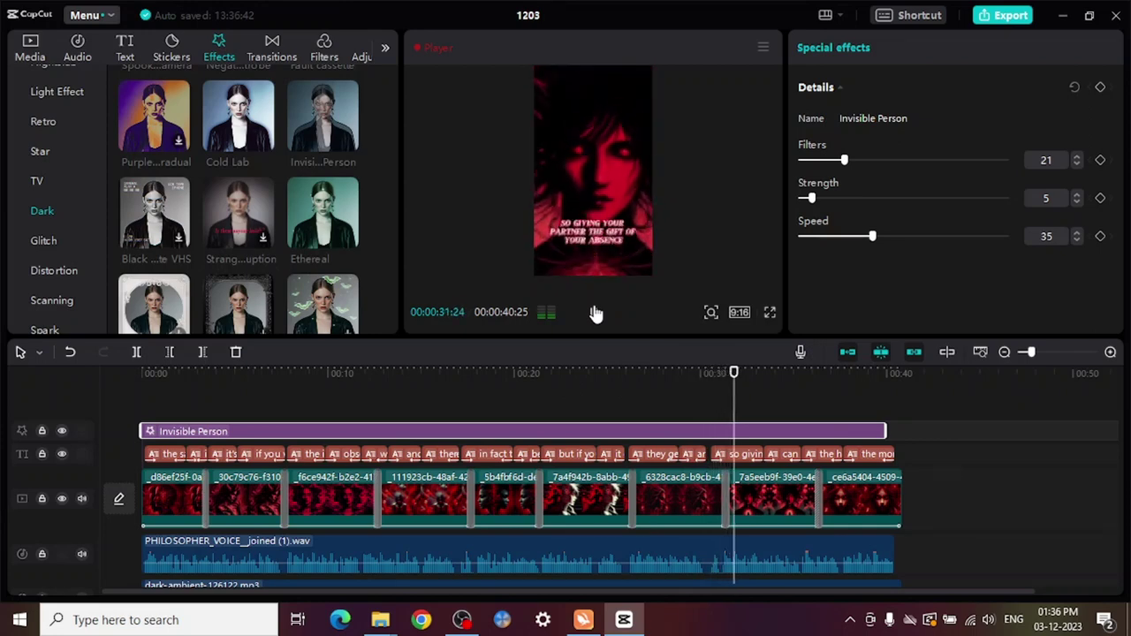
left_click(768, 314)
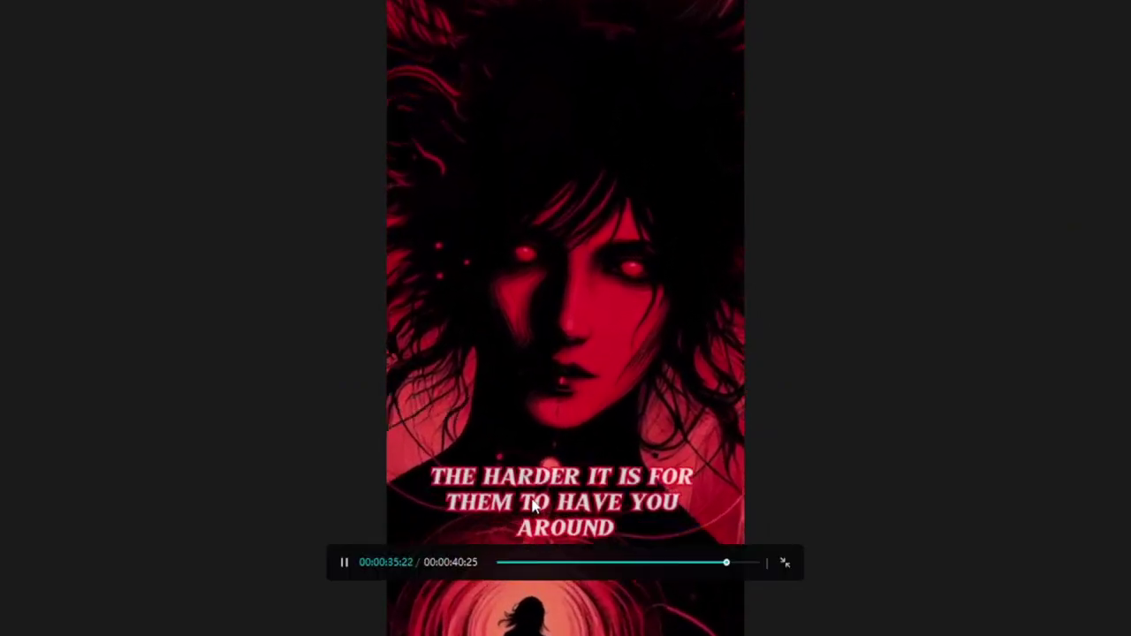
left_click(517, 563)
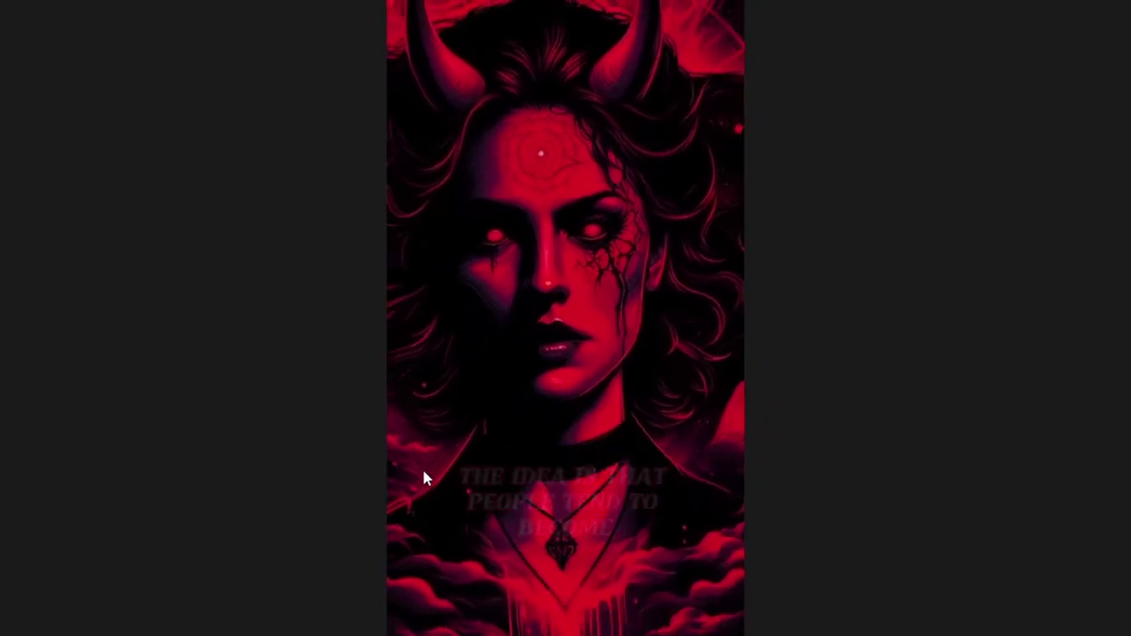
key("Escape")
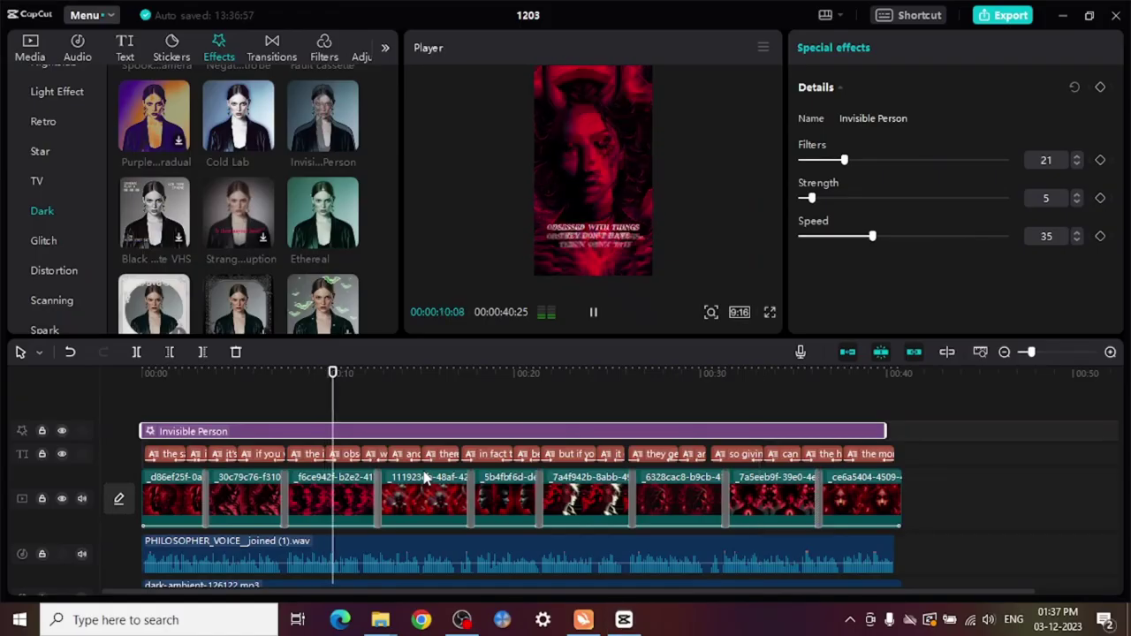
key("space")
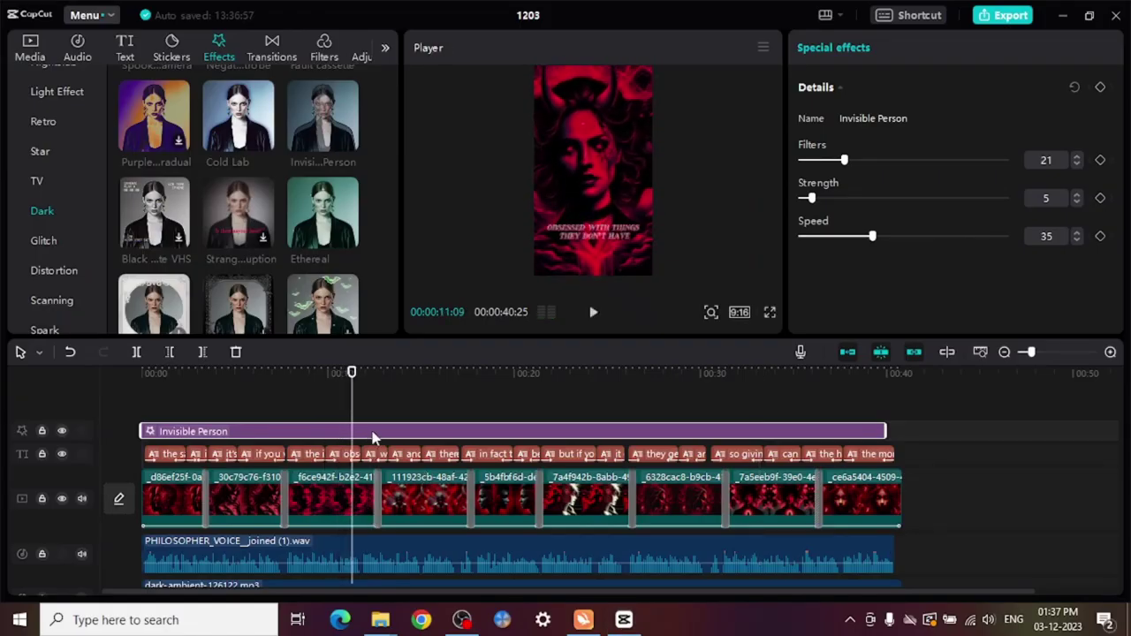
- Delete the Invisible Person effect from the timeline and play the video briefly without it
key("Delete")
key("space")
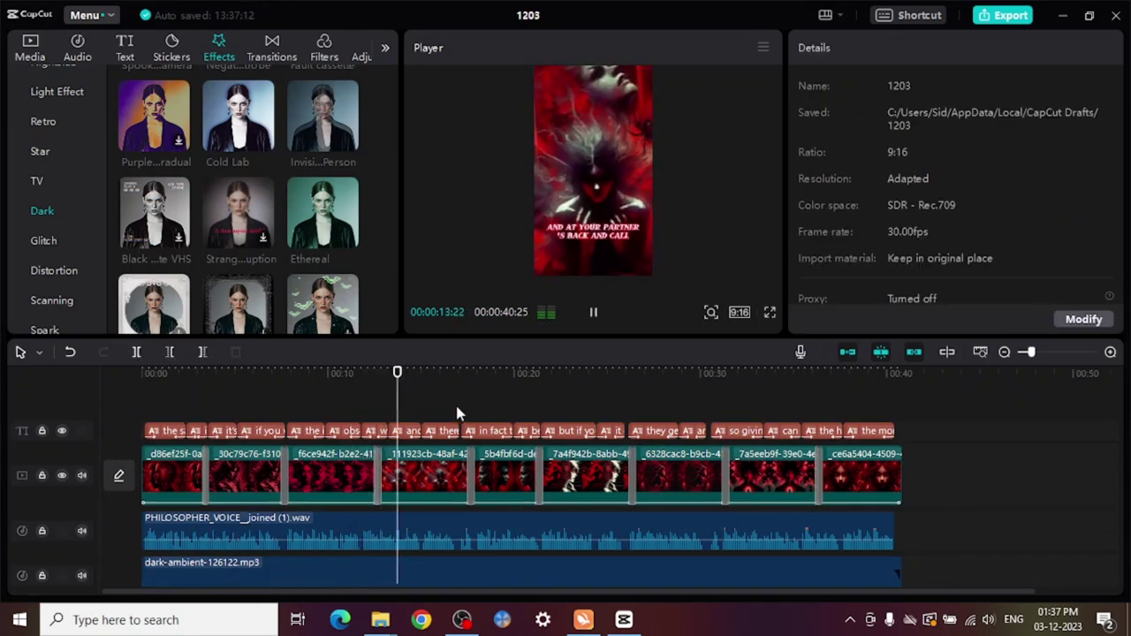
key("space")
- Add the Spooky Camera effect from the Dark video effects and stretch it over the whole video
mouse_move(327, 134)
mouse_move(321, 190)
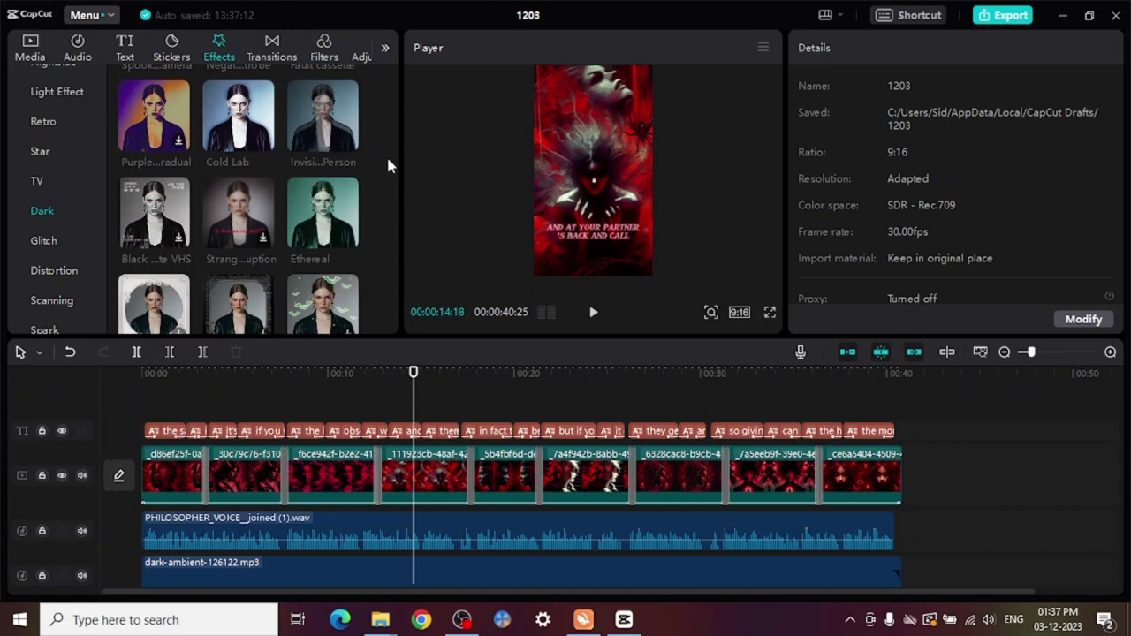
left_click_drag(394, 211, 396, 214)
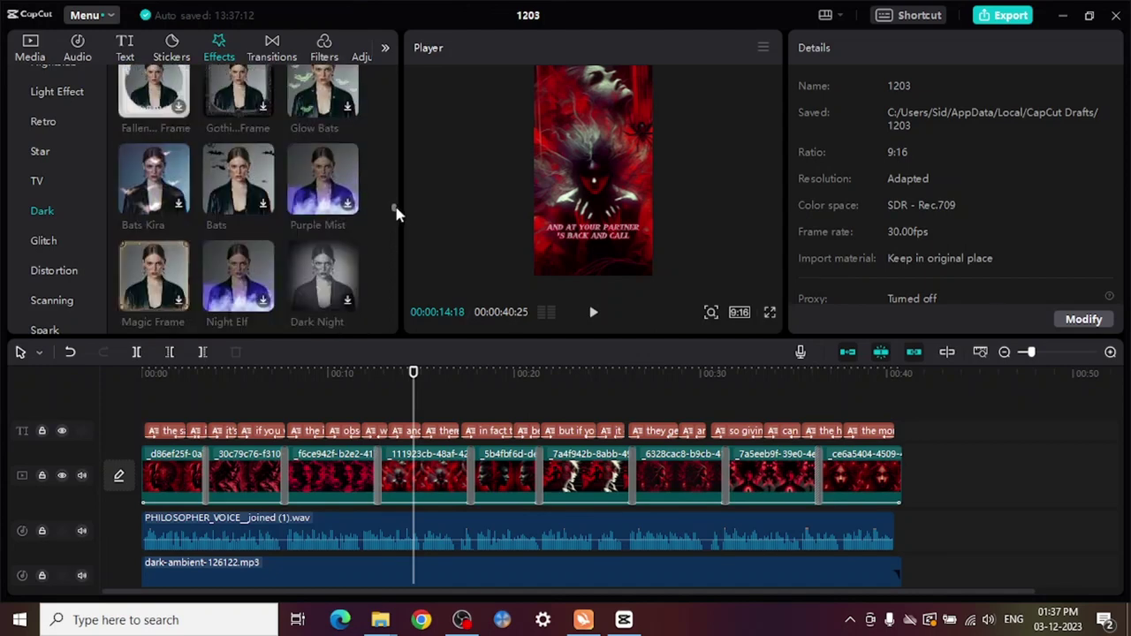
scroll(396, 212, "up", 4)
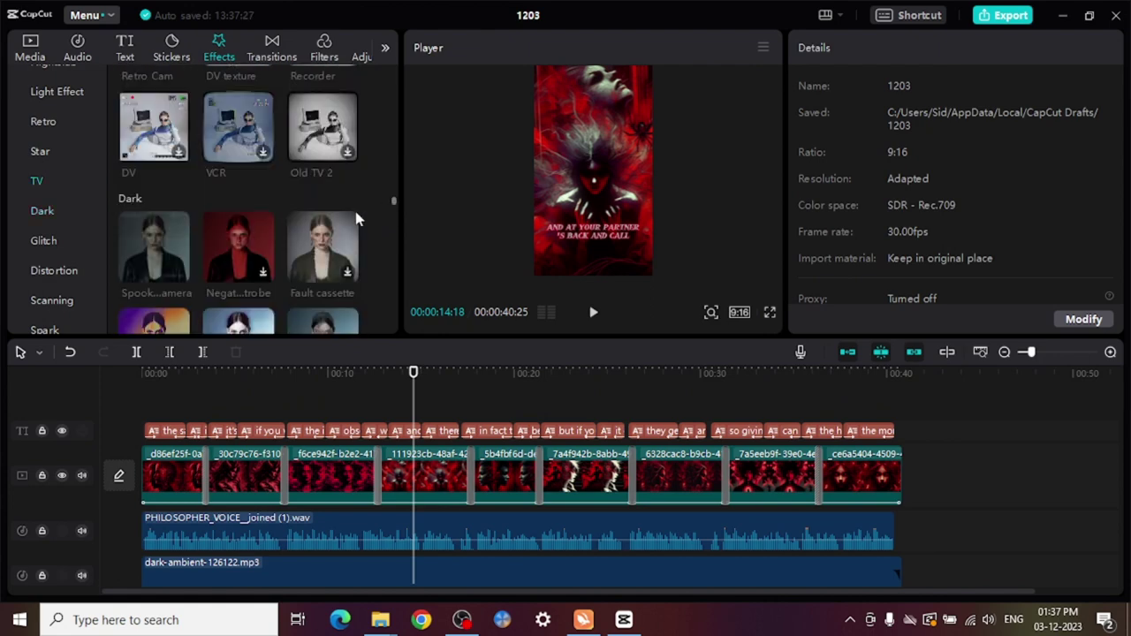
left_click_drag(154, 252, 903, 432)
- Review the Spooky Camera effect full screen, set its Stickers to 5 and play the video full screen again
key("space")
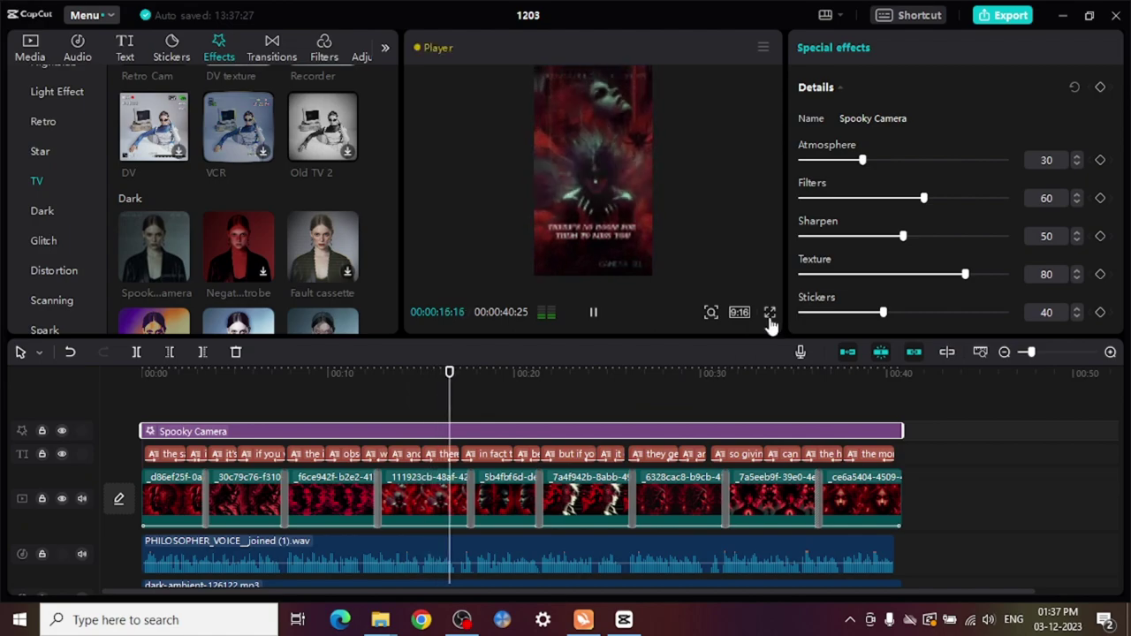
left_click(770, 318)
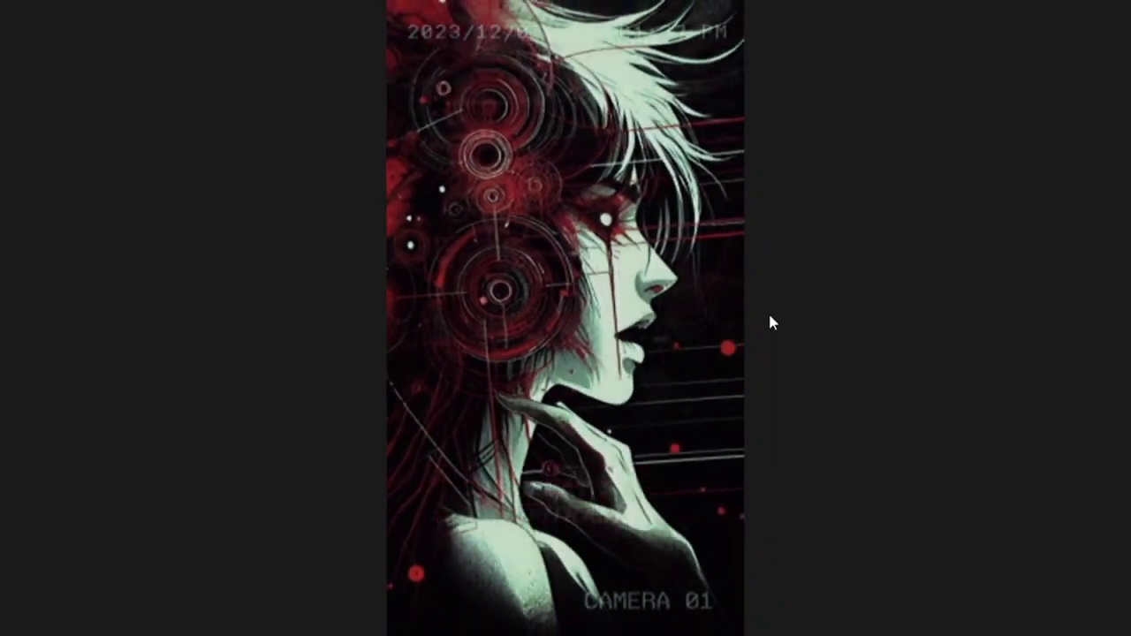
key("Escape")
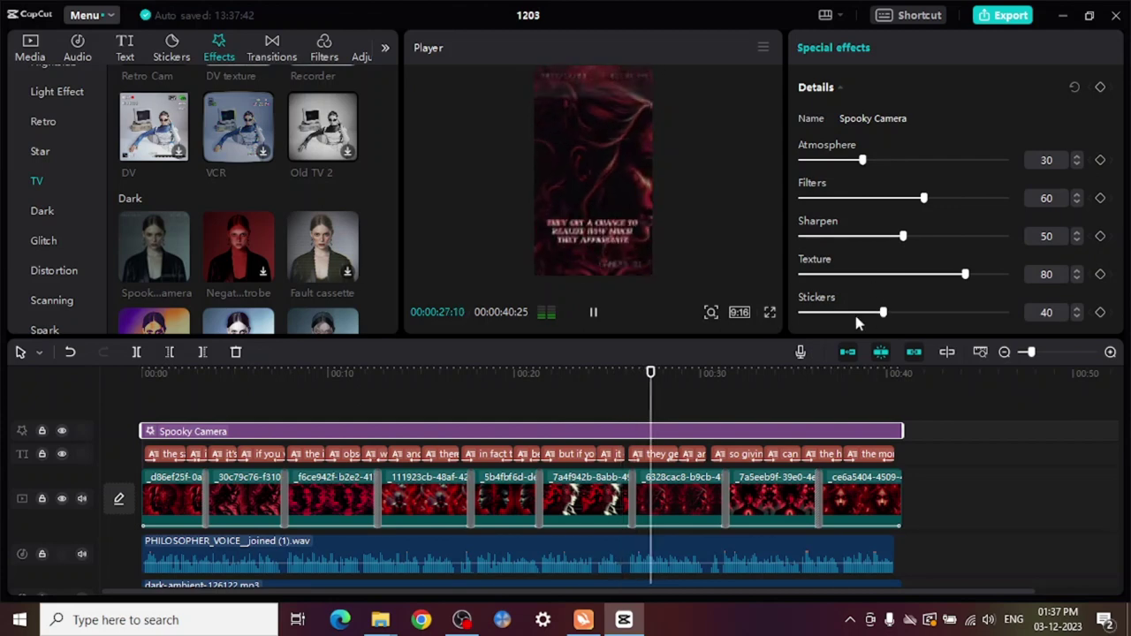
left_click_drag(856, 324, 814, 324)
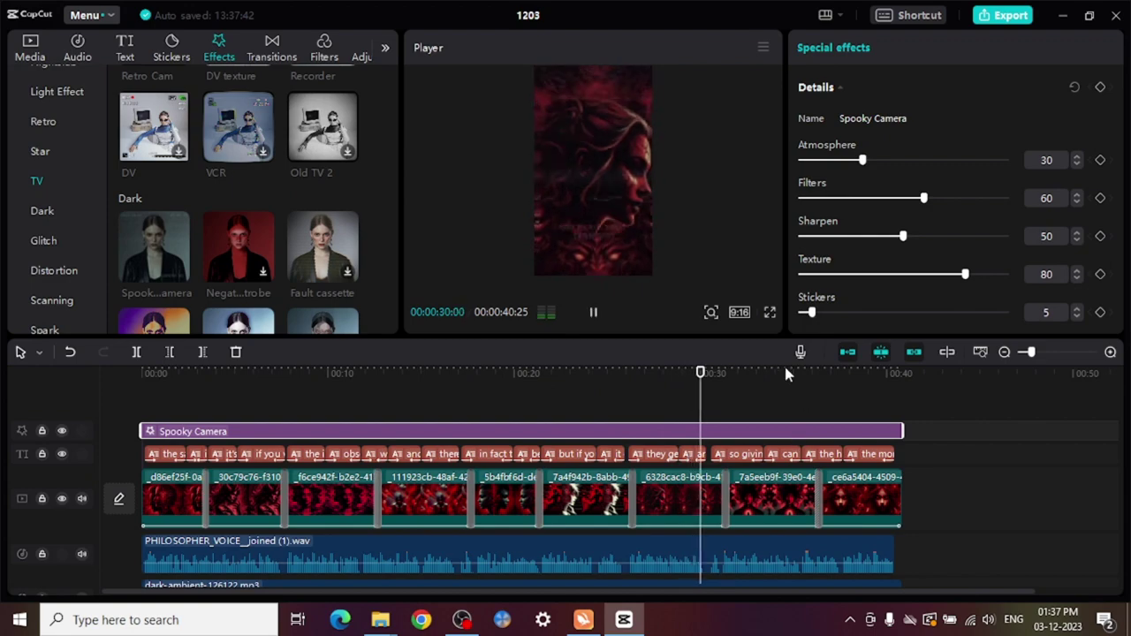
left_click(769, 315)
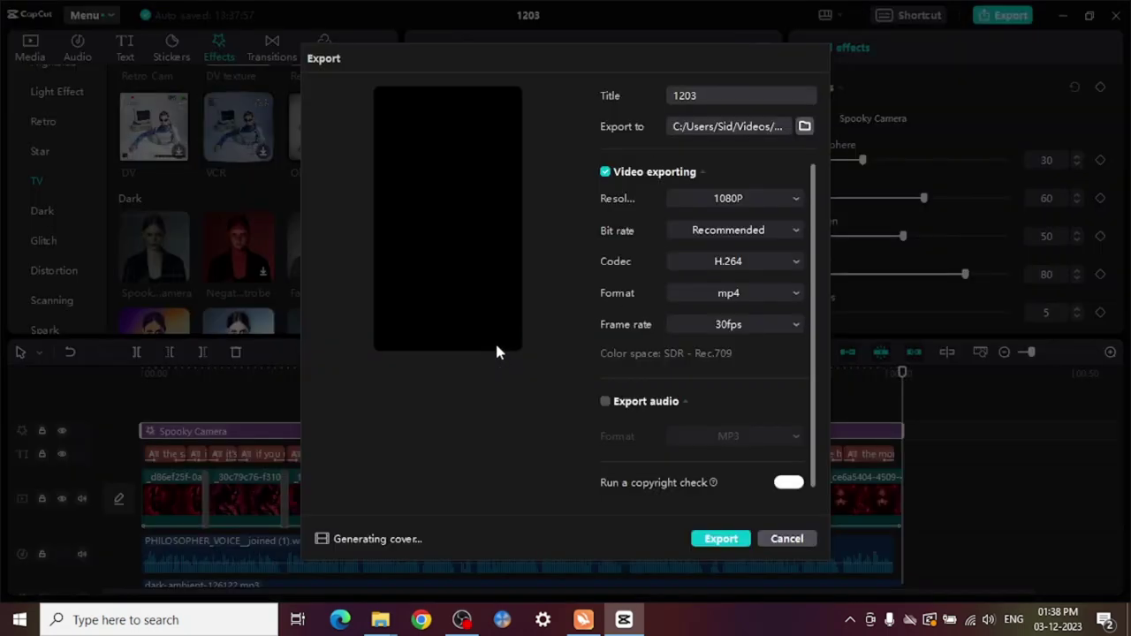
- Export the video under the title Dark as a 1080P, 30fps mp4 with the H.264 codec
double_click(681, 97)
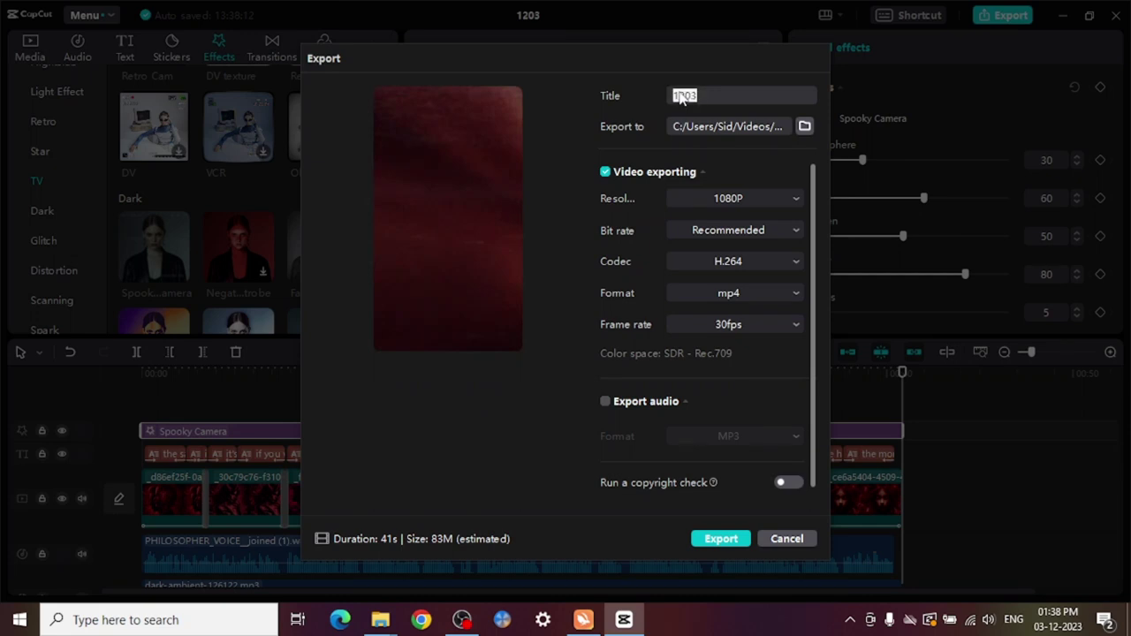
type("S")
left_click(716, 539)
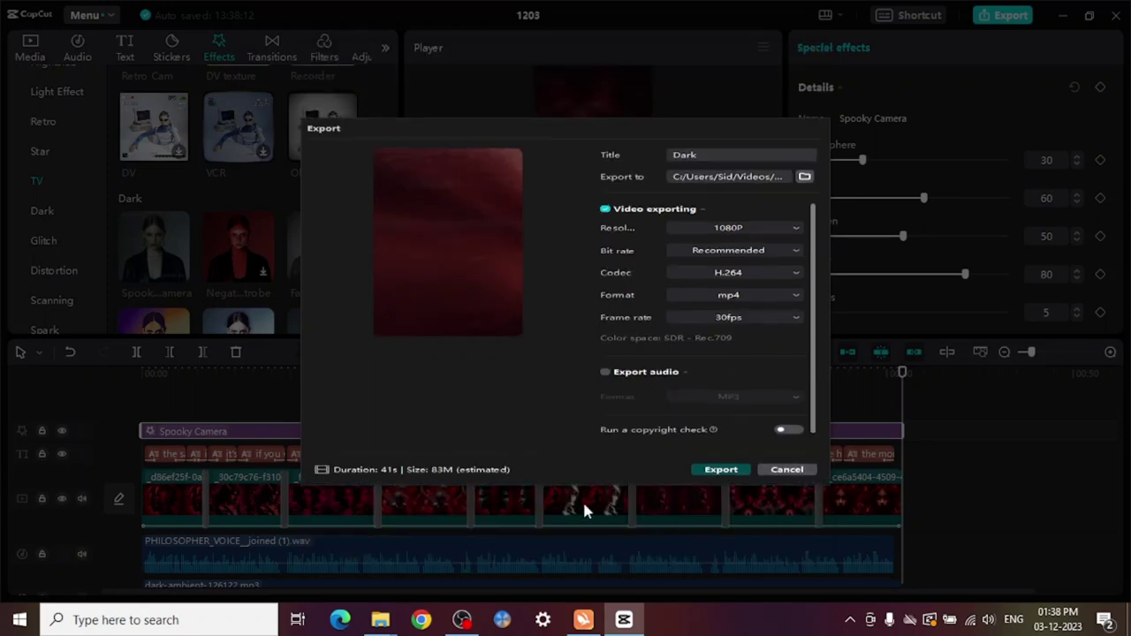